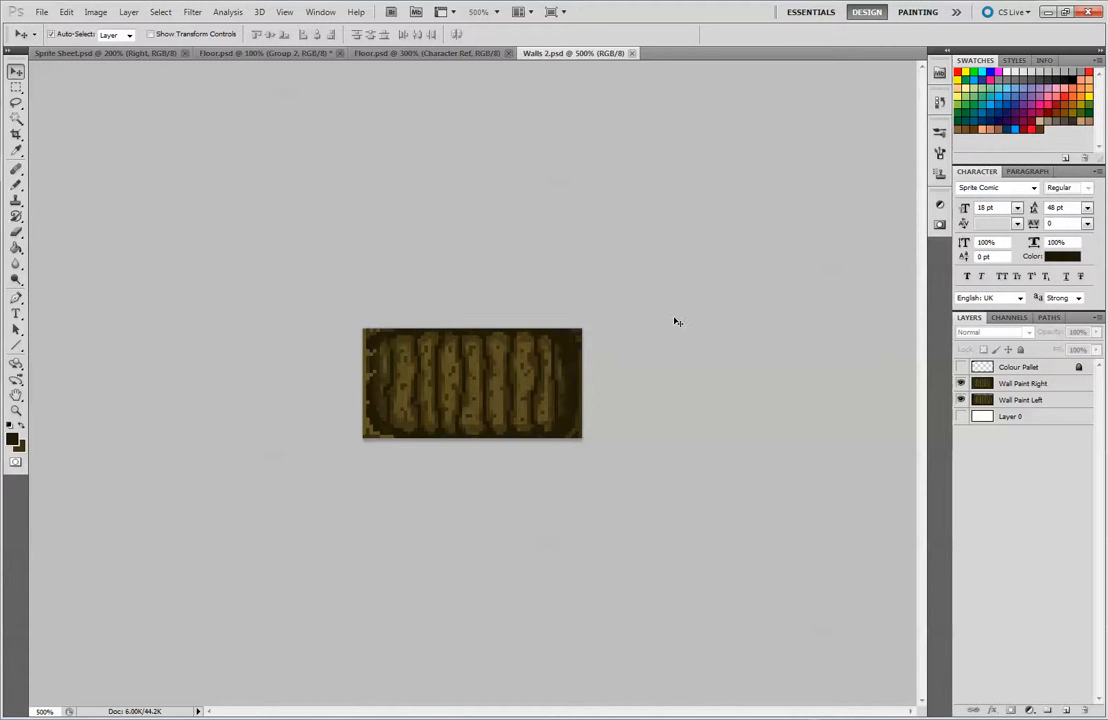
Create a new document named Floor 2, 128 pixels wide and 128 pixels high
click(41, 12)
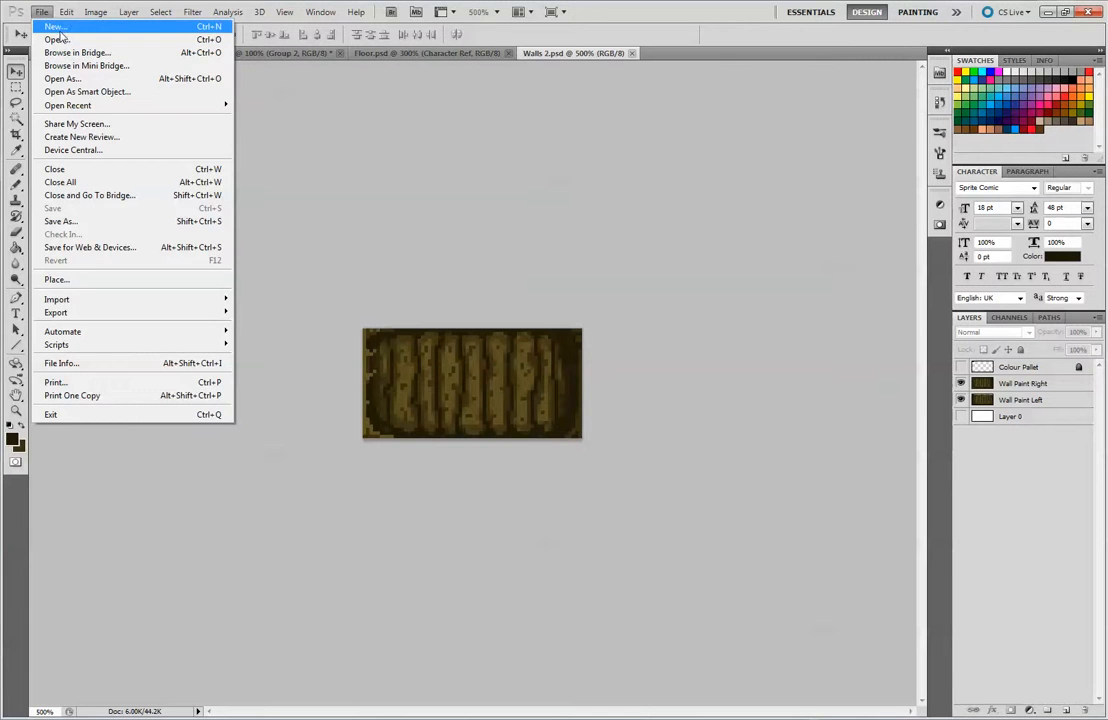
click(57, 28)
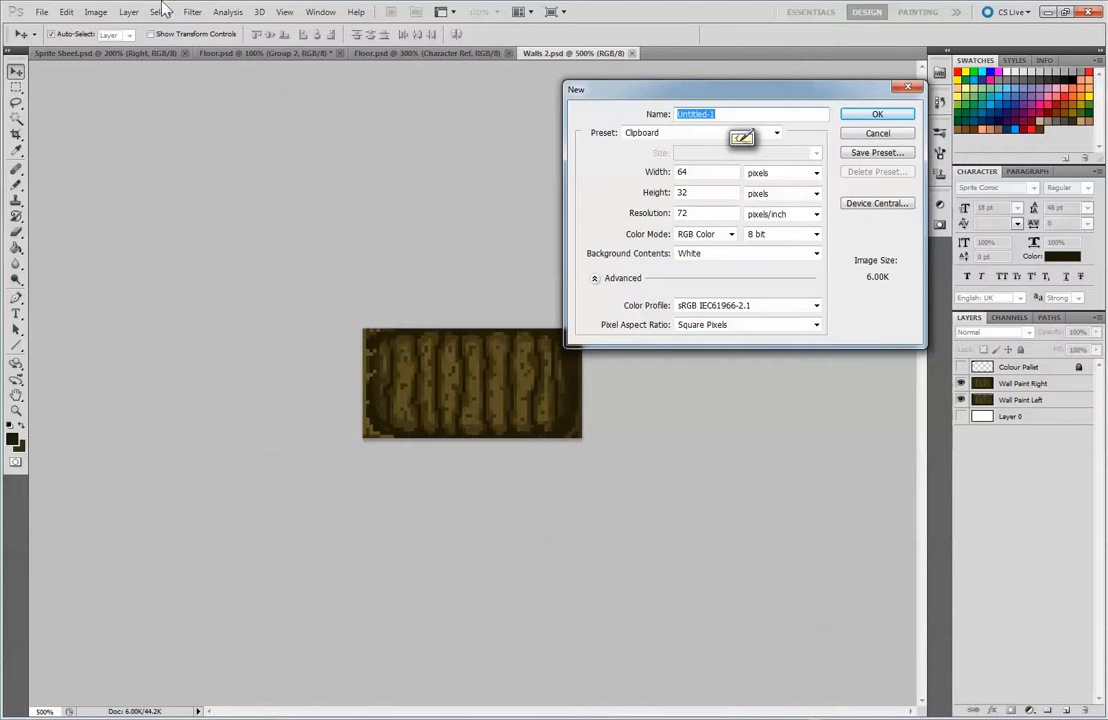
text(Floor 2)
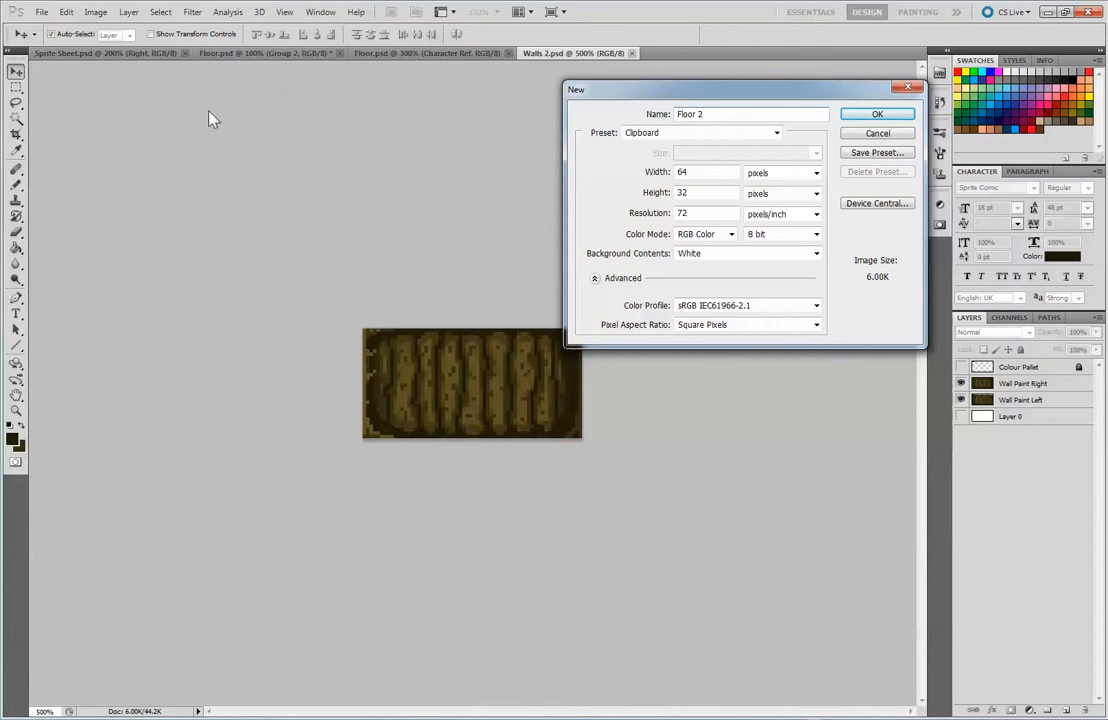
double_click(700, 172)
text(128)
key(Tab)
key(Tab)
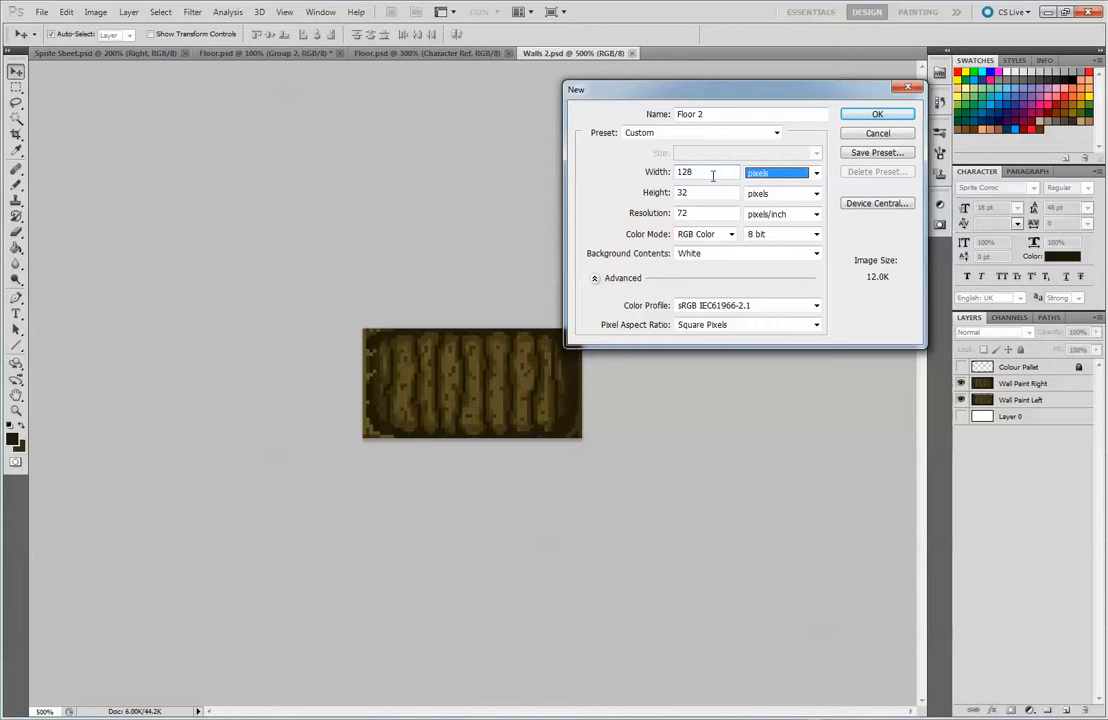
text(128)
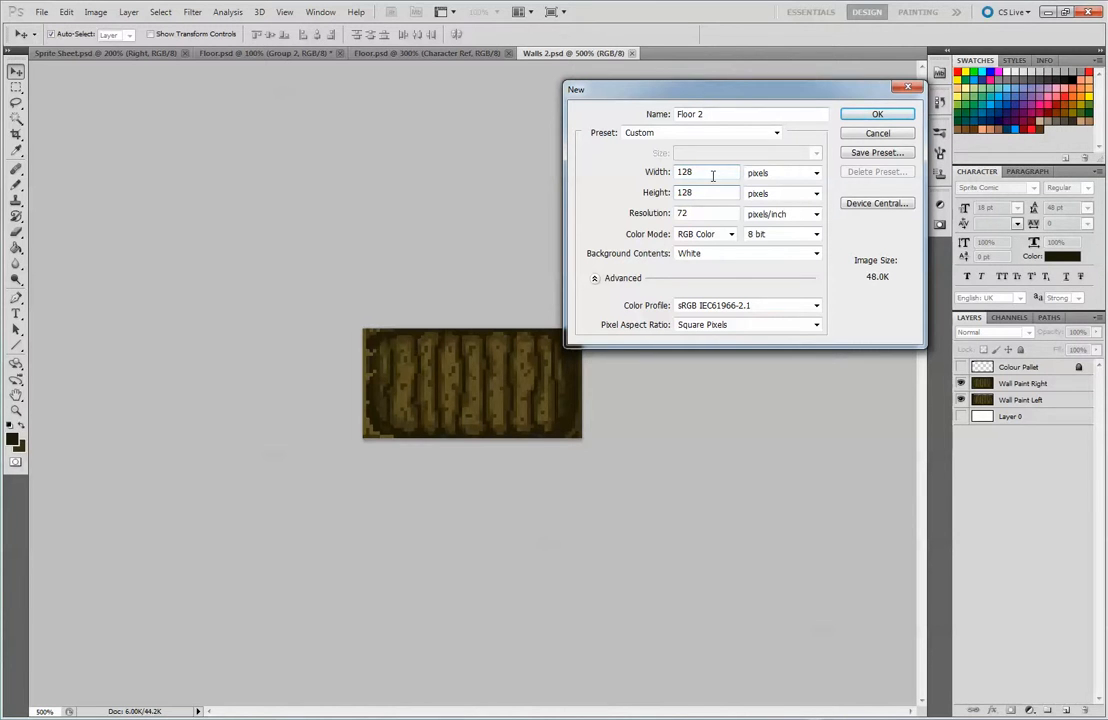
key(Return)
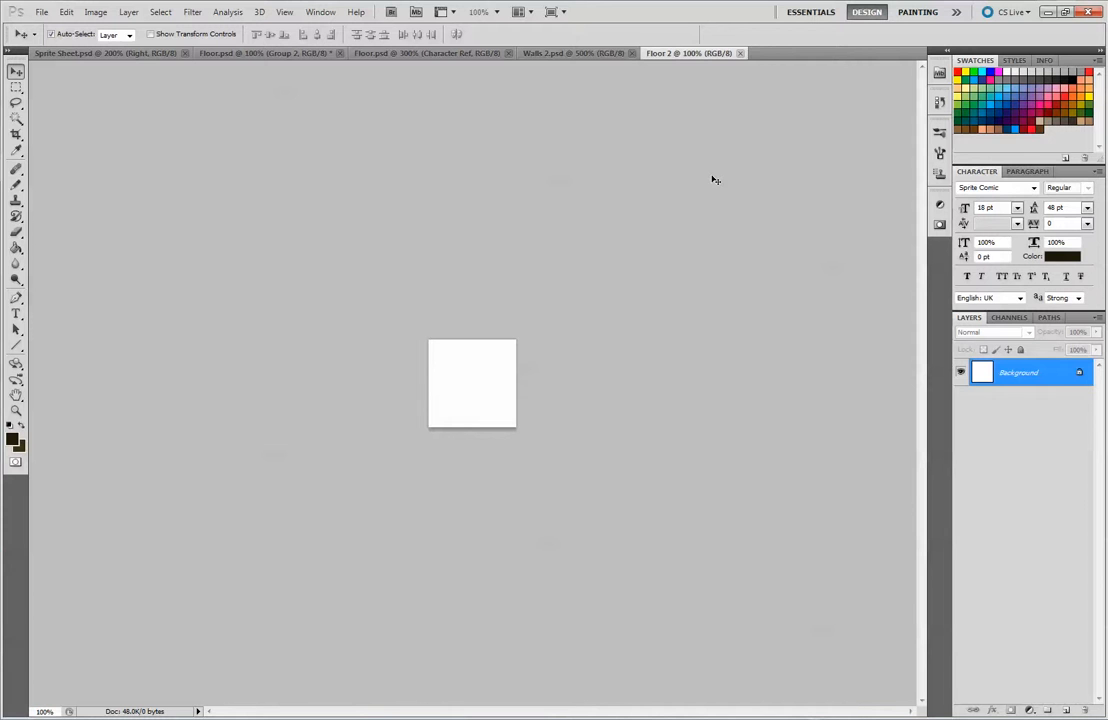
Copy the whole wall tile from Walls 2.psd with Wall Paint Right visible, and paste it into the Floor 2 document
click(572, 55)
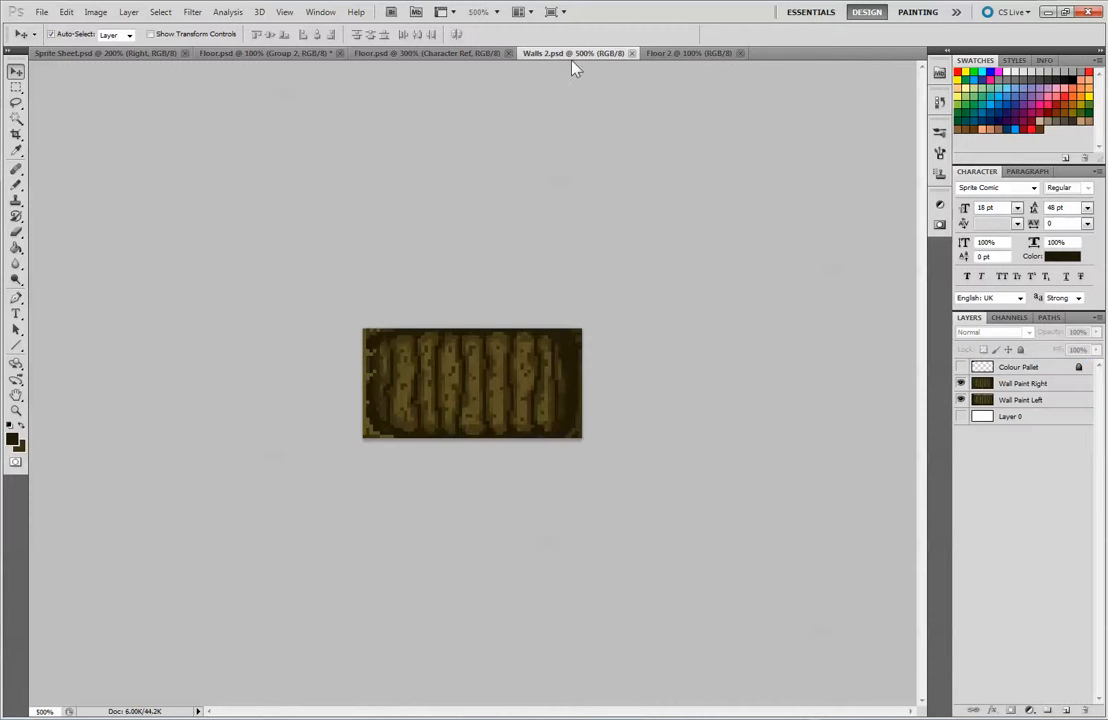
ctrl+click(983, 398)
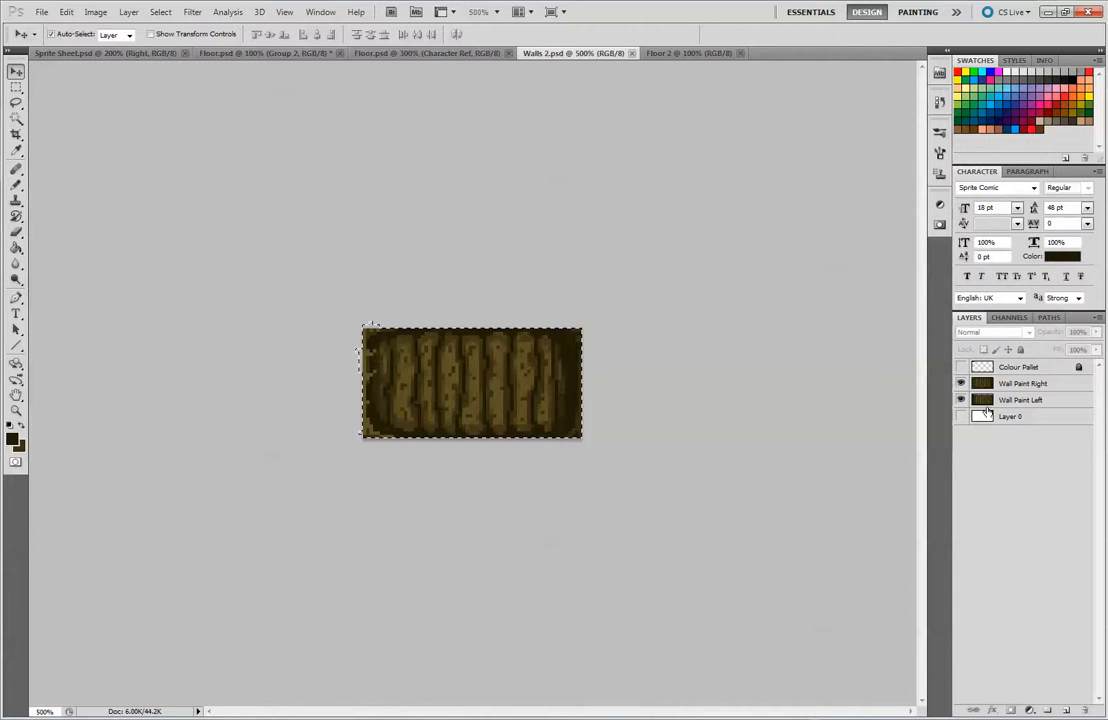
click(16, 89)
click(324, 157)
drag(344, 313, 774, 487)
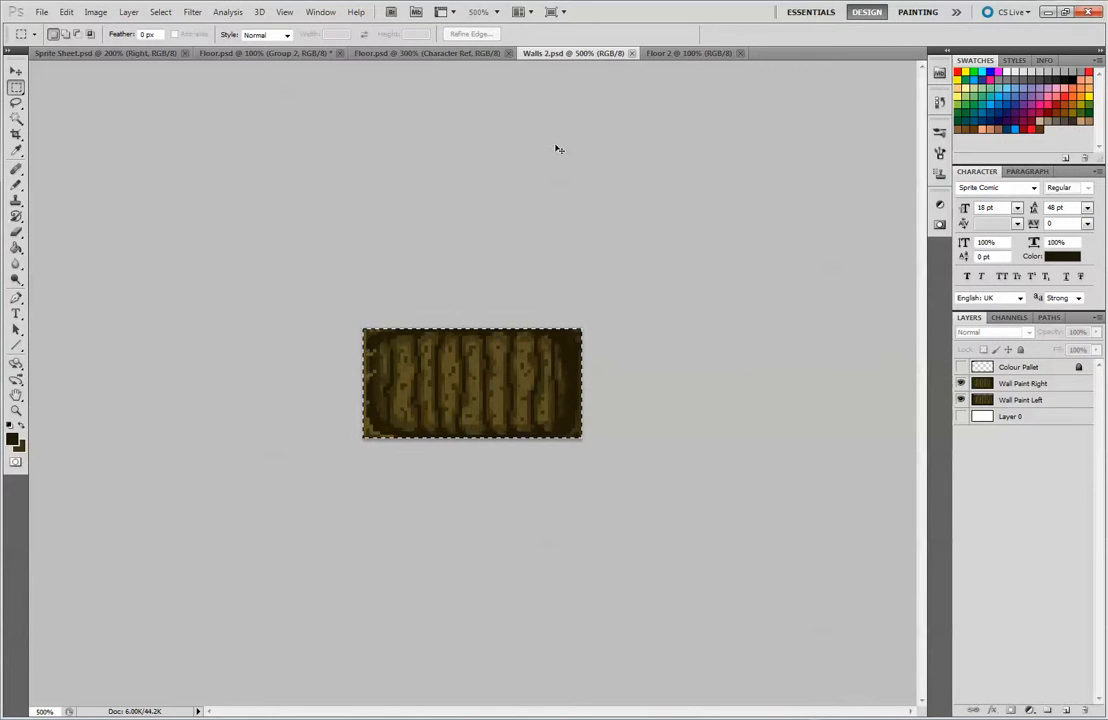
click(703, 52)
key(ctrl+v)
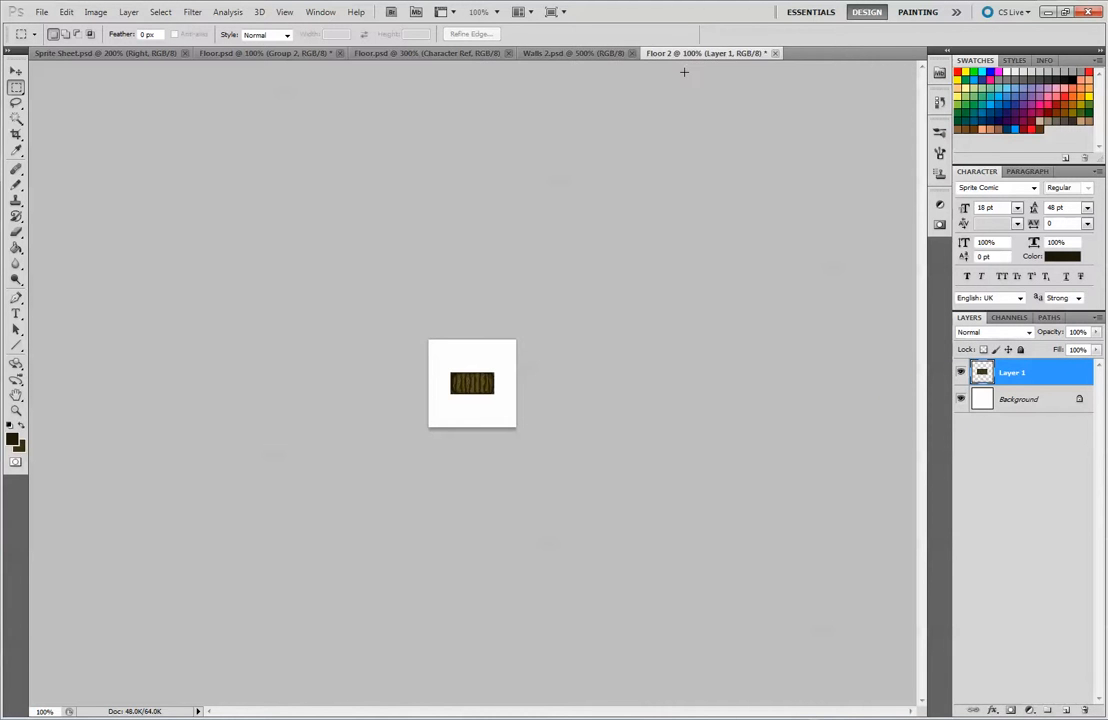
Hide Wall Paint Right in Walls 2.psd, copy the Wall Paint Left tile, and paste it into Floor 2
click(559, 52)
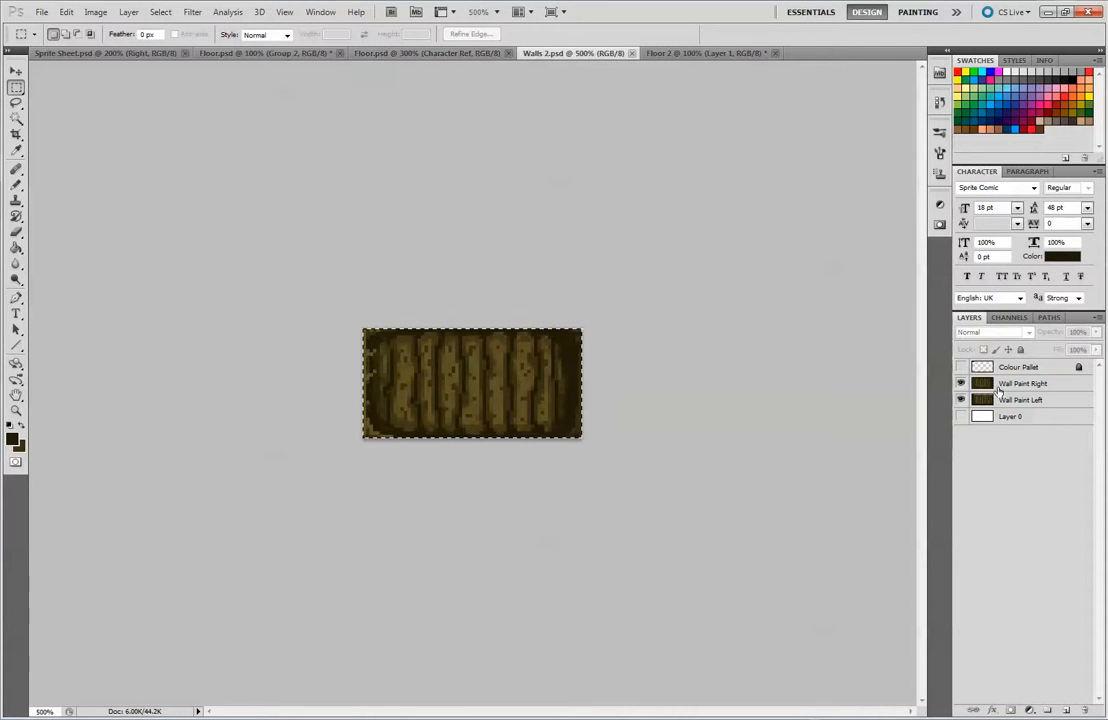
click(960, 383)
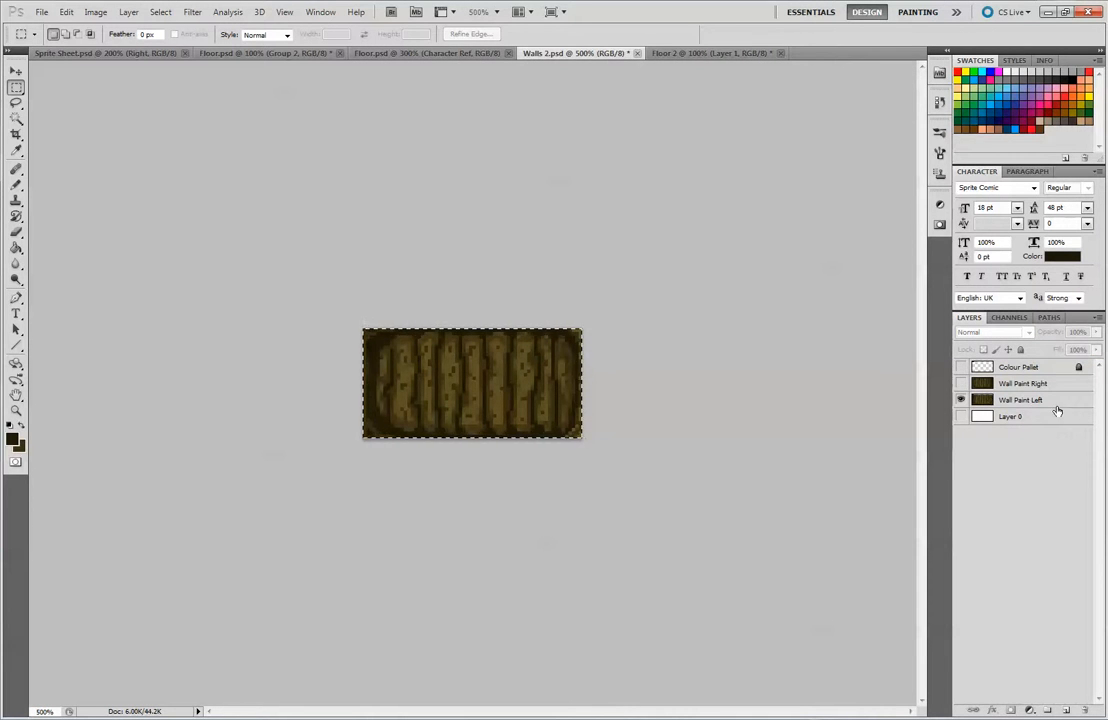
key(ctrl+c)
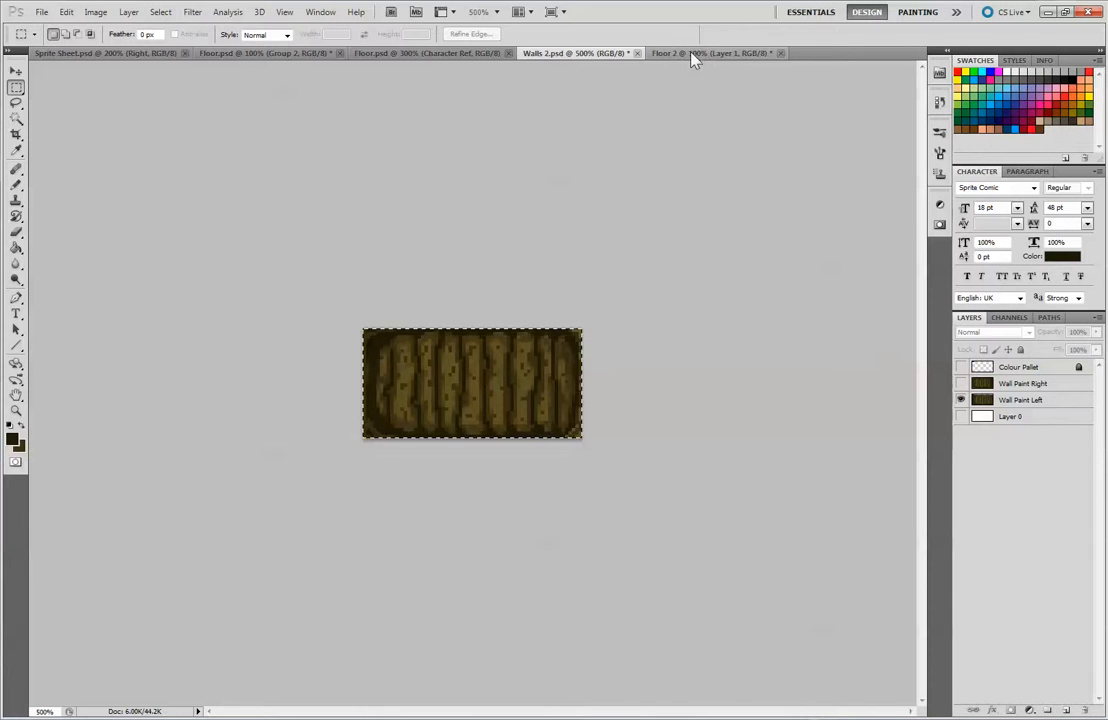
click(692, 53)
key(ctrl+v)
Place the two wall tiles side by side along the canvas's upper edge, with the Wall Paint Left copy on the left
click(15, 70)
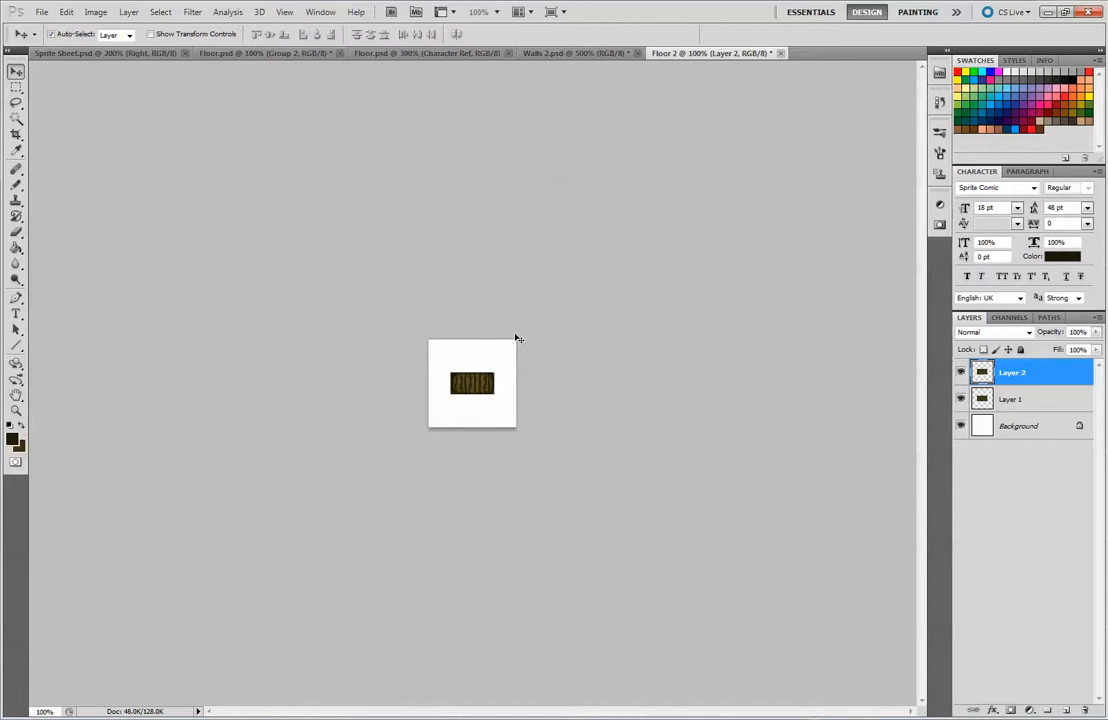
drag(482, 381, 452, 367)
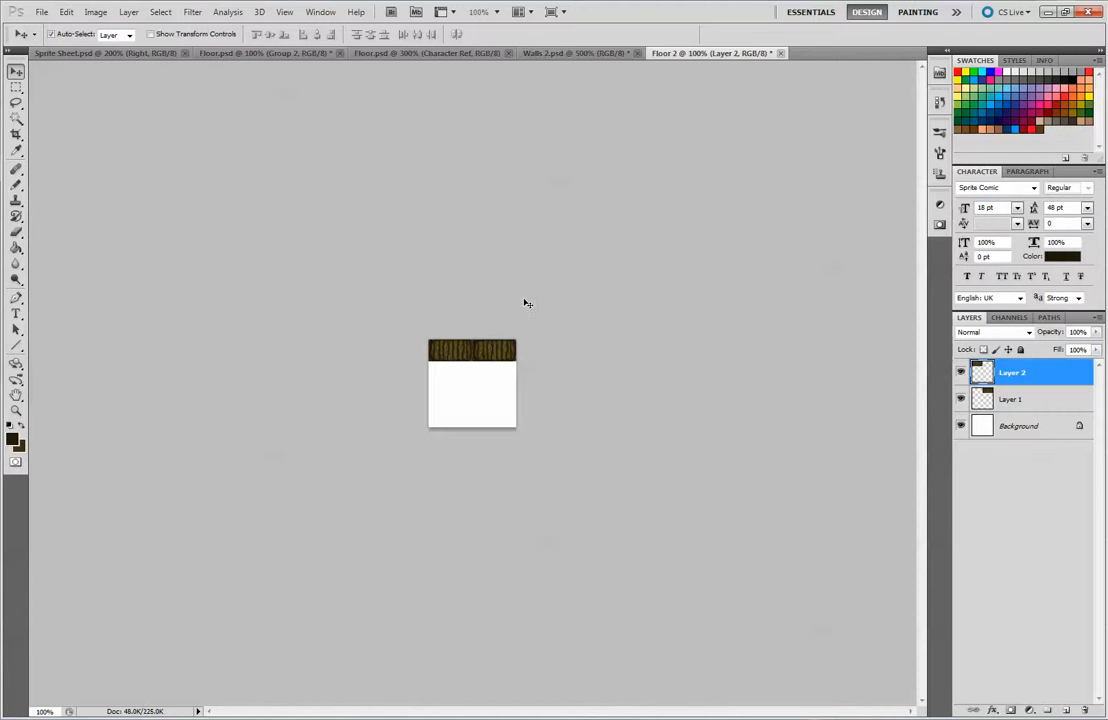
key(ctrl+plus)
key(ctrl+plus)
key(ctrl+plus)
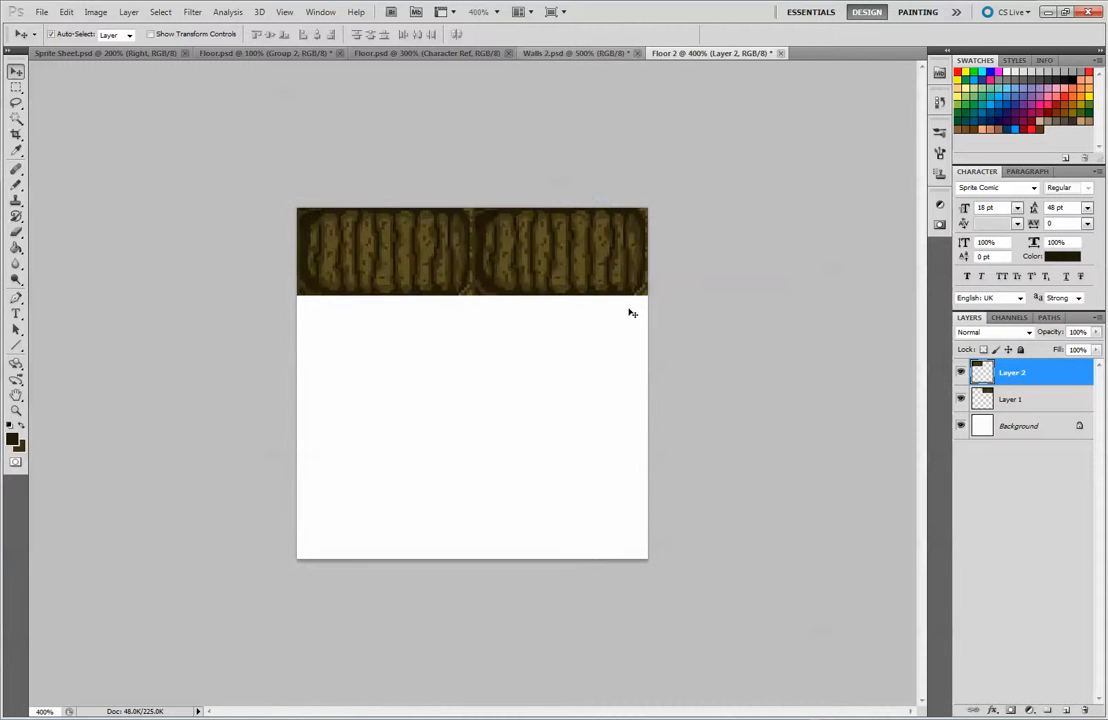
drag(440, 256, 433, 250)
Rename the left tile's layer Wall LEft and the right tile's layer Wall Right
double_click(1022, 366)
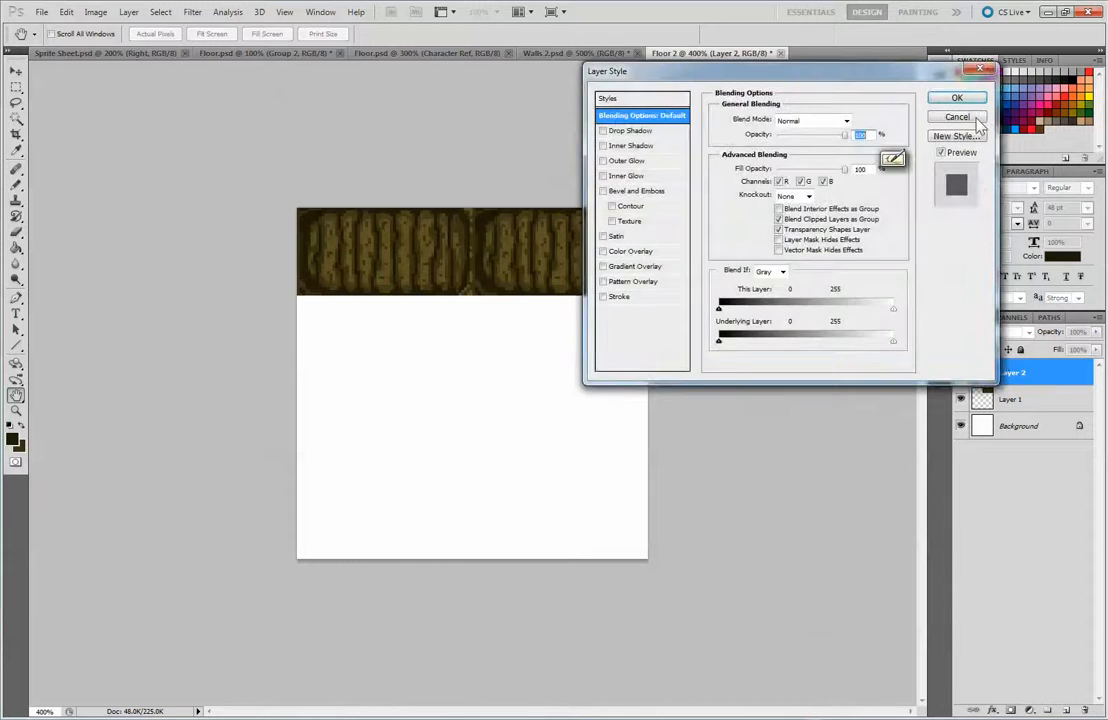
click(965, 118)
double_click(1015, 371)
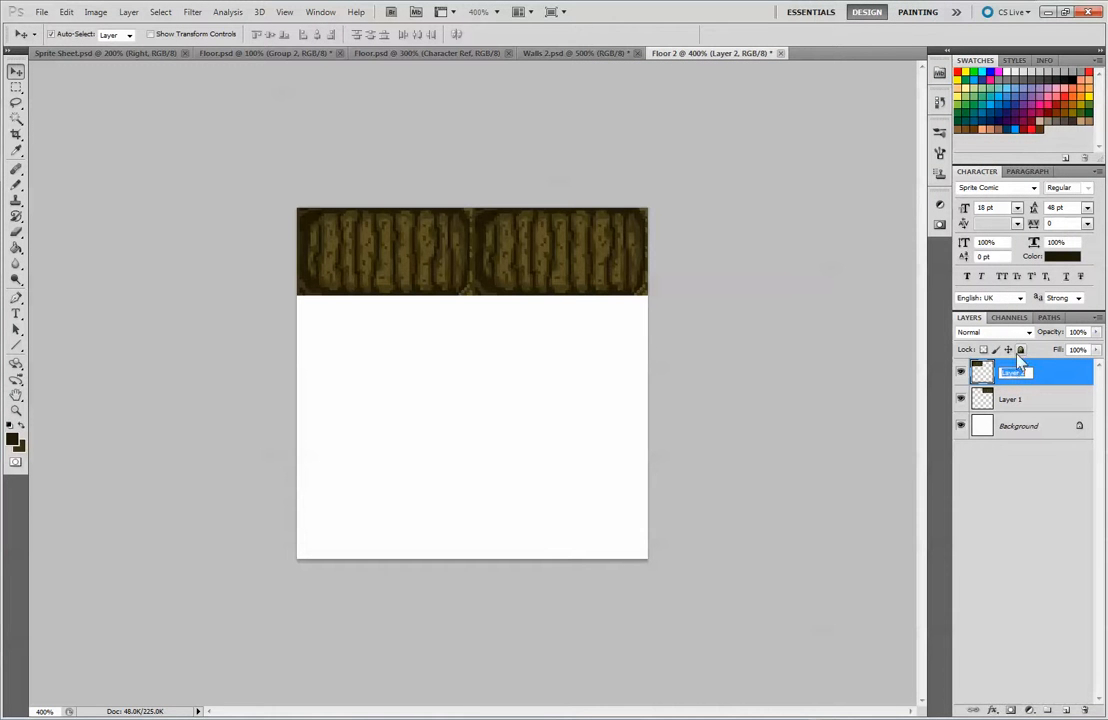
text(Wall LEft)
double_click(1009, 399)
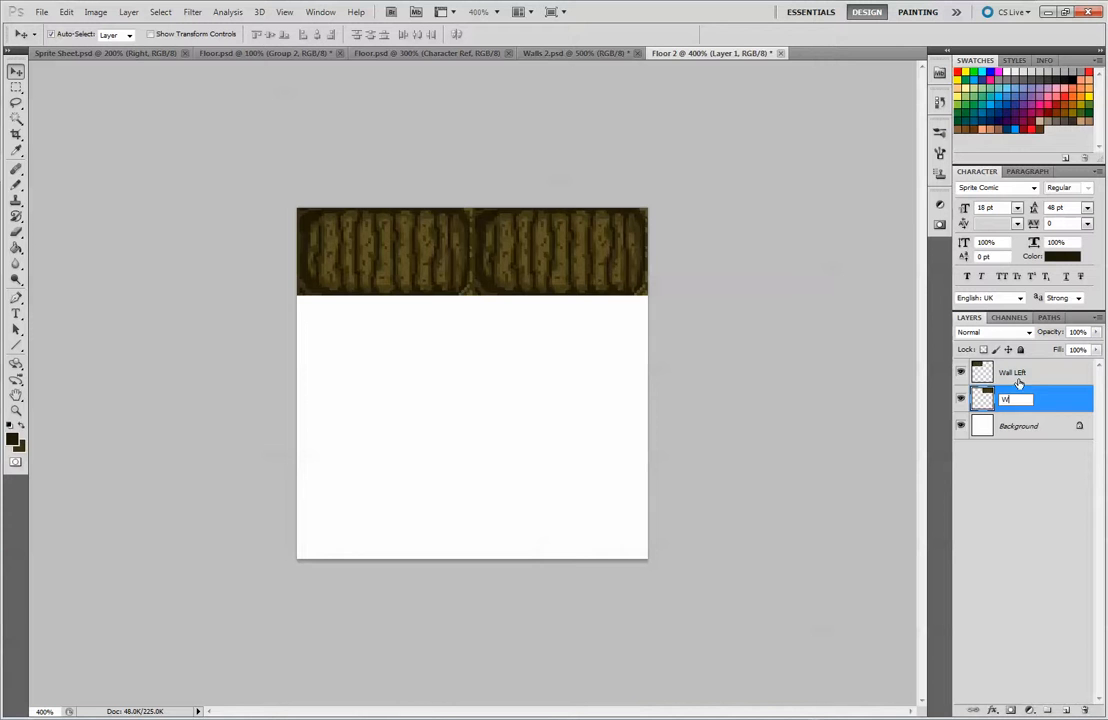
text(Wall Right)
key(Return)
Put the Wall LEft and Wall Right layers into a new group named Walls
click(1047, 710)
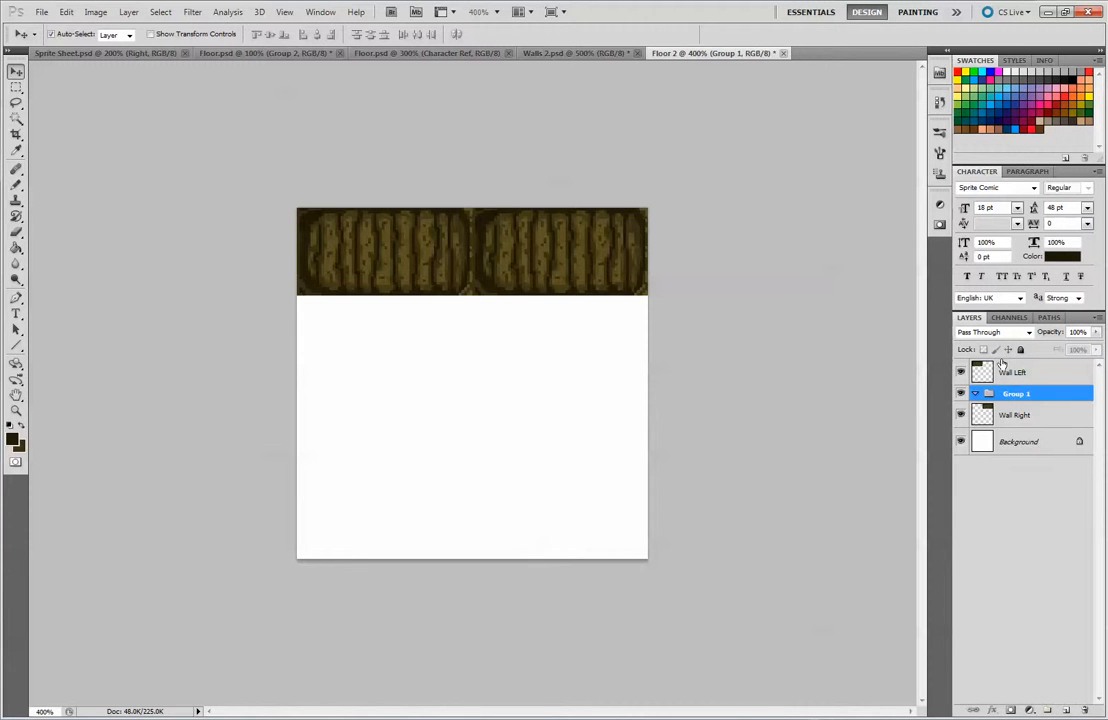
drag(1004, 392, 1011, 362)
click(1012, 414)
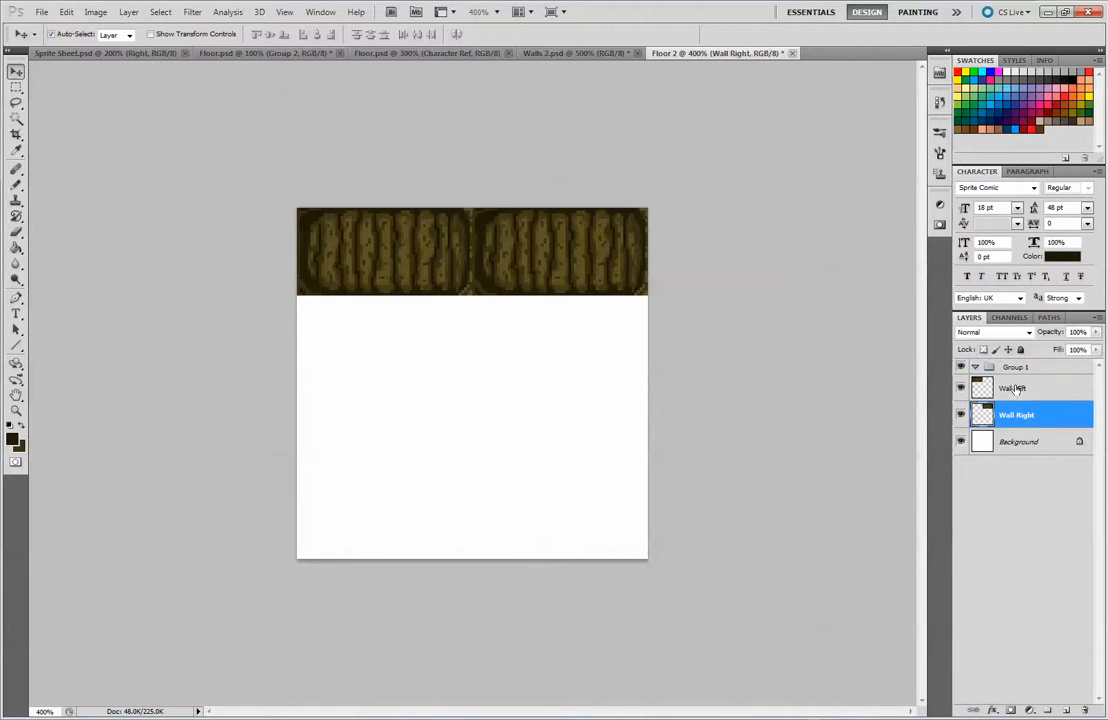
double_click(1017, 387)
click(1044, 396)
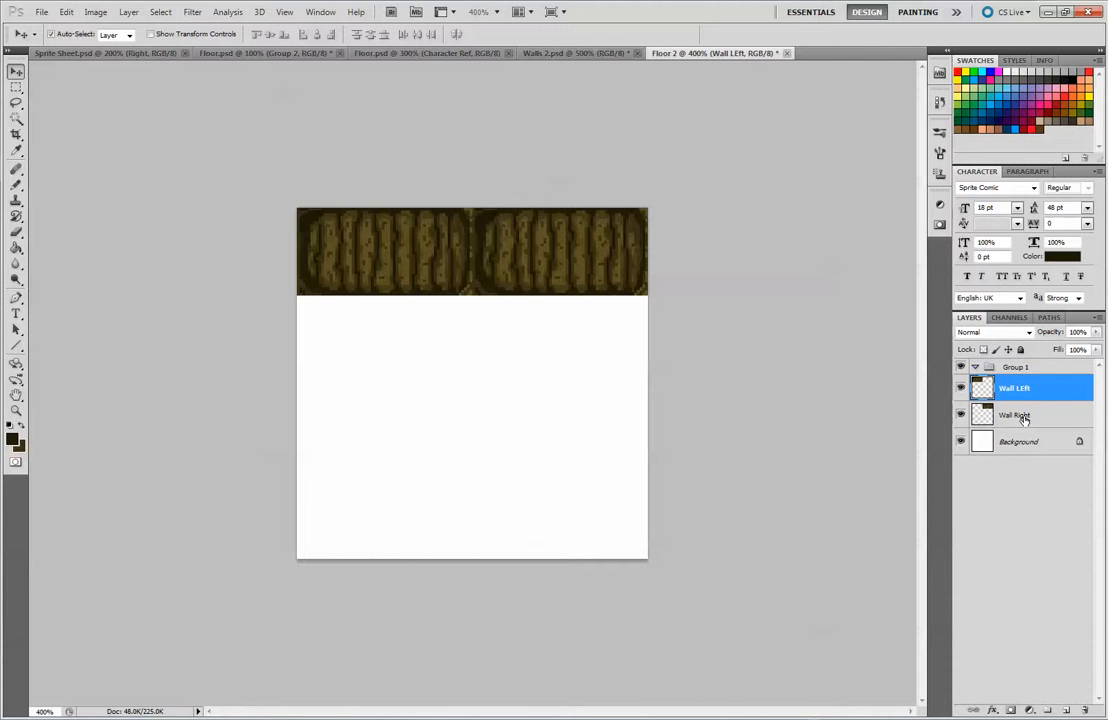
shift+click(1023, 416)
drag(1043, 382, 1040, 369)
click(975, 368)
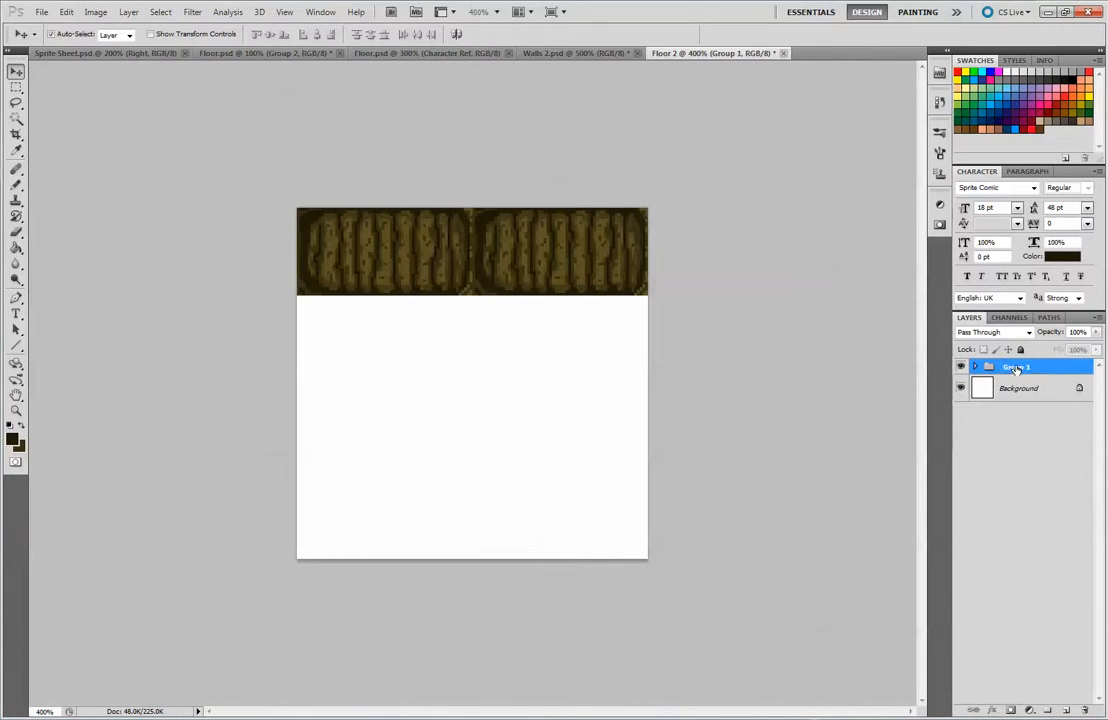
double_click(1020, 367)
text(Walls)
key(Return)
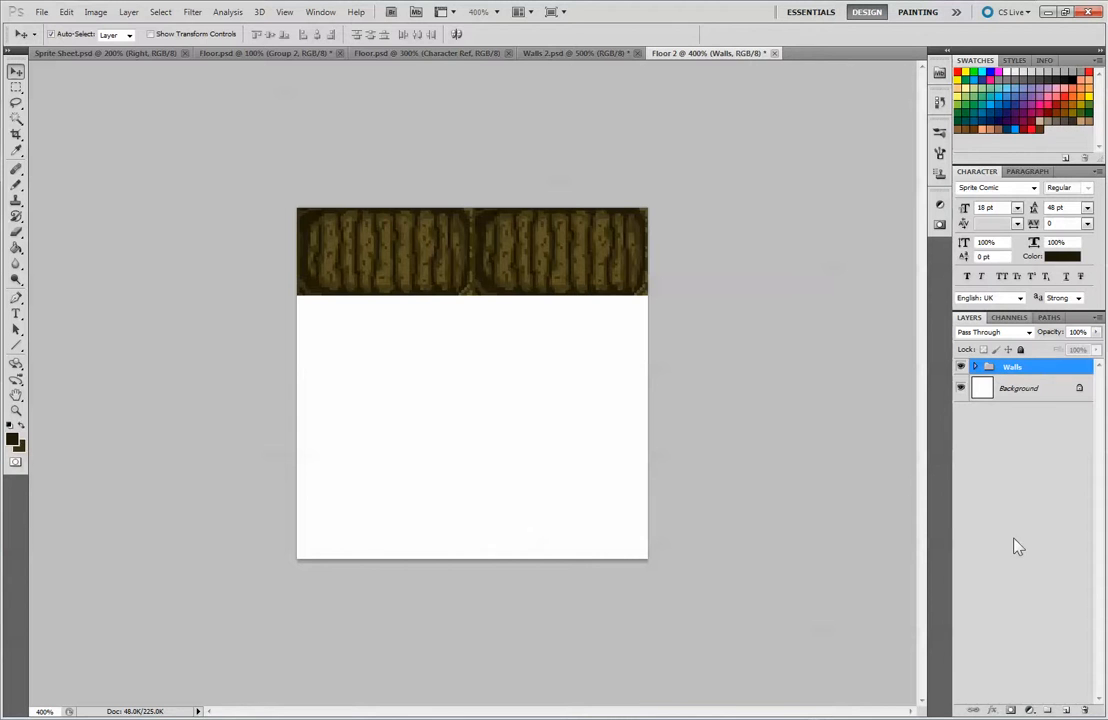
Create a group named Floor above Walls and add a new layer named Floor inside it
click(1047, 709)
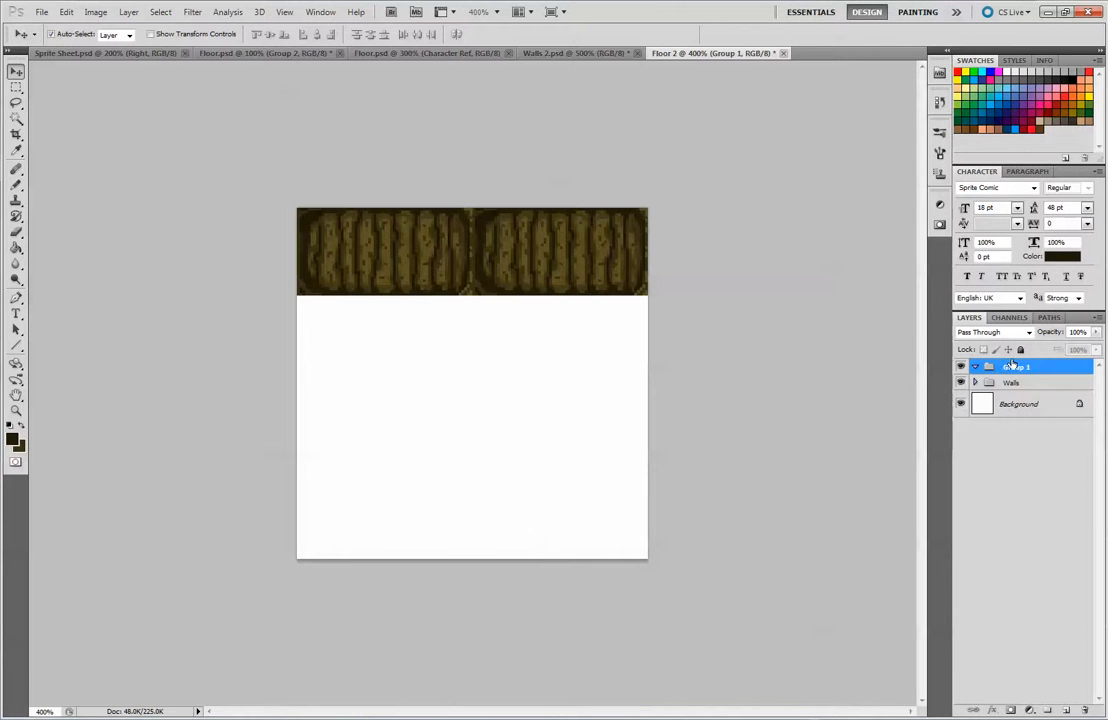
text(Floor)
key(Return)
click(1066, 710)
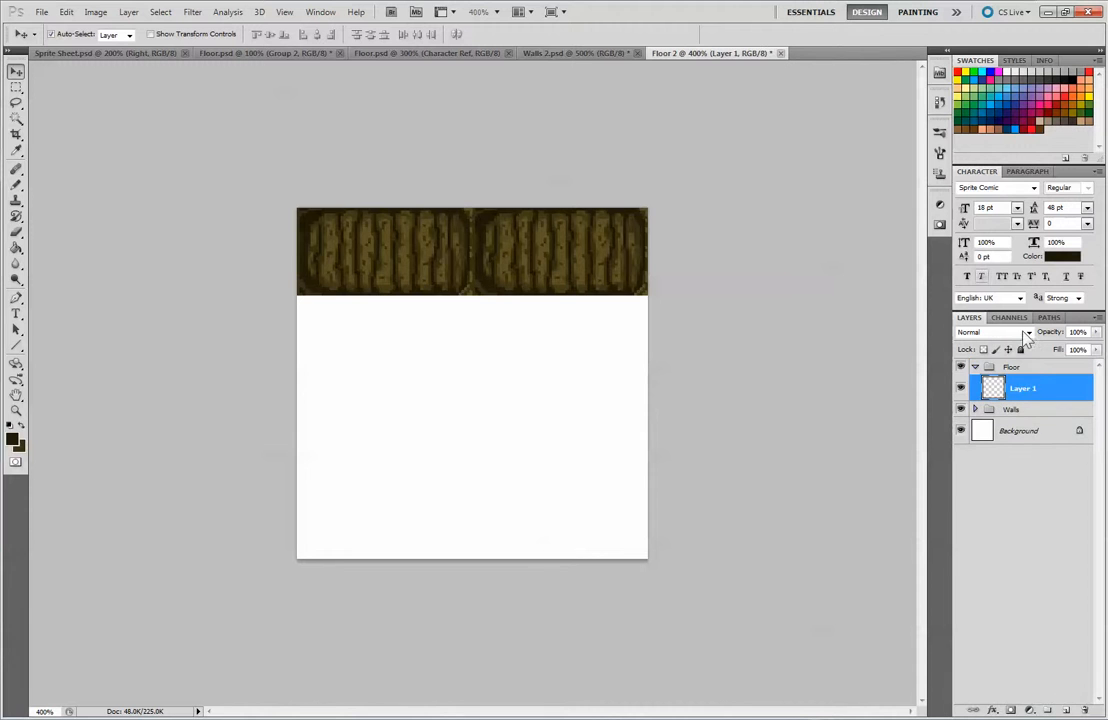
double_click(1024, 389)
key(BackSpace)
text(Floor)
key(Return)
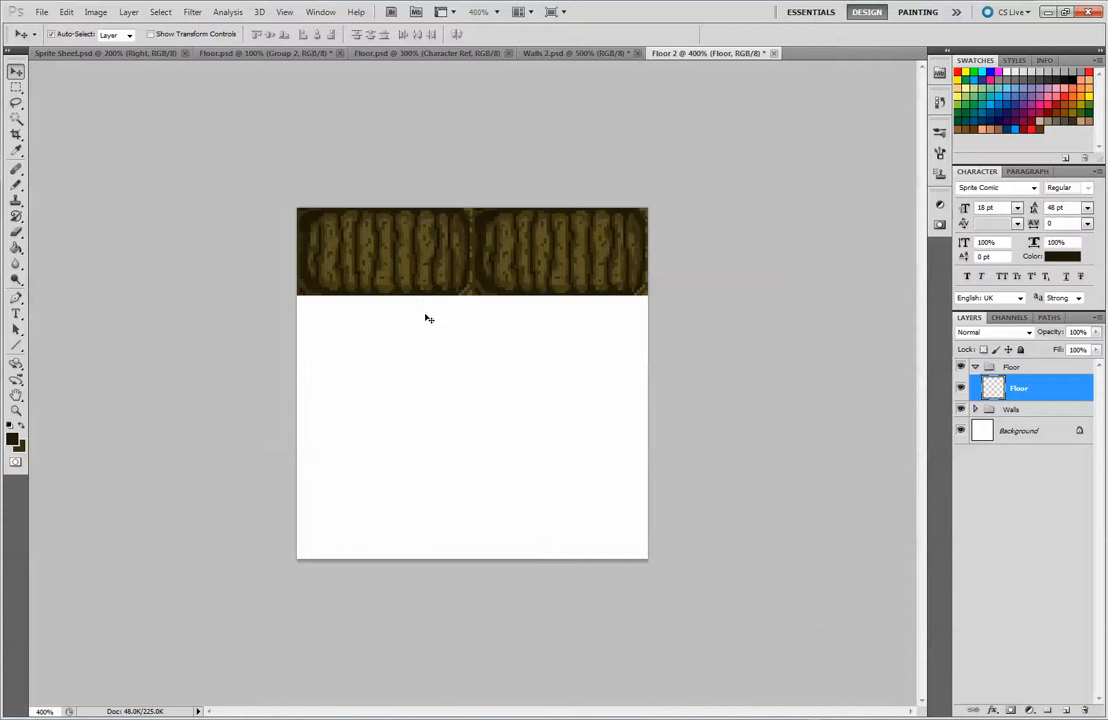
Hide the white Background layer so the area below the walls is transparent
click(960, 431)
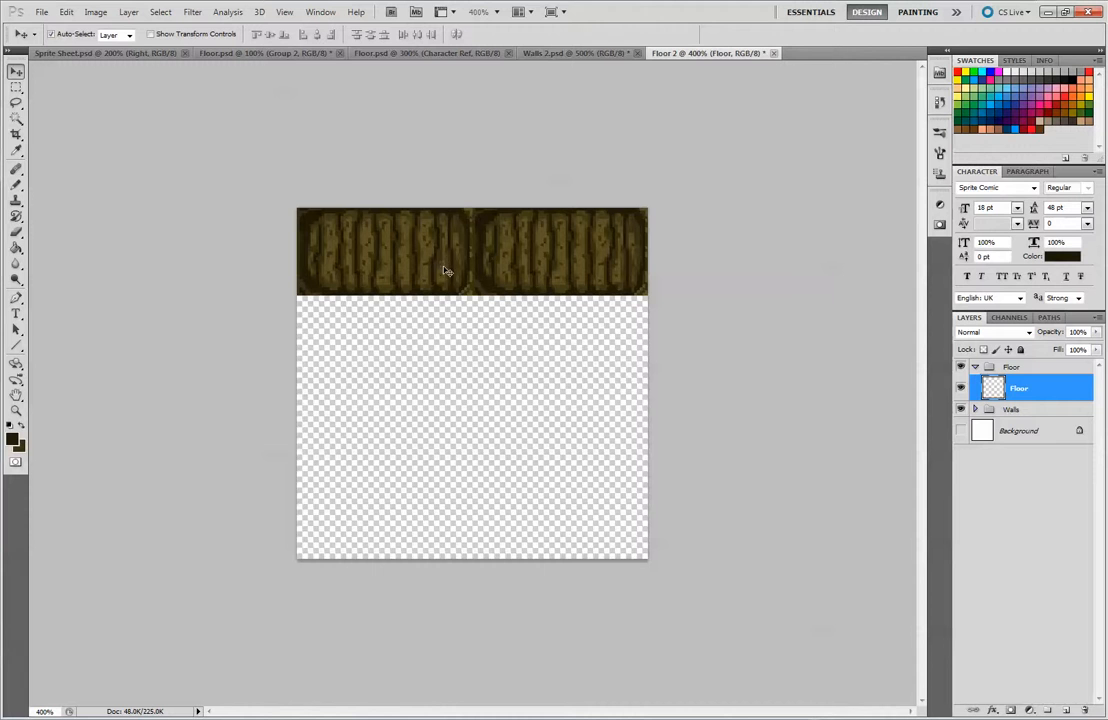
mouse_move(452, 263)
mouse_down()
mouse_move(438, 262)
mouse_move(452, 282)
mouse_move(451, 260)
mouse_move(623, 366)
mouse_move(622, 350)
mouse_move(623, 532)
mouse_move(589, 381)
mouse_move(630, 350)
mouse_move(611, 366)
mouse_move(630, 432)
mouse_move(632, 520)
mouse_move(400, 270)
mouse_move(446, 262)
mouse_up()
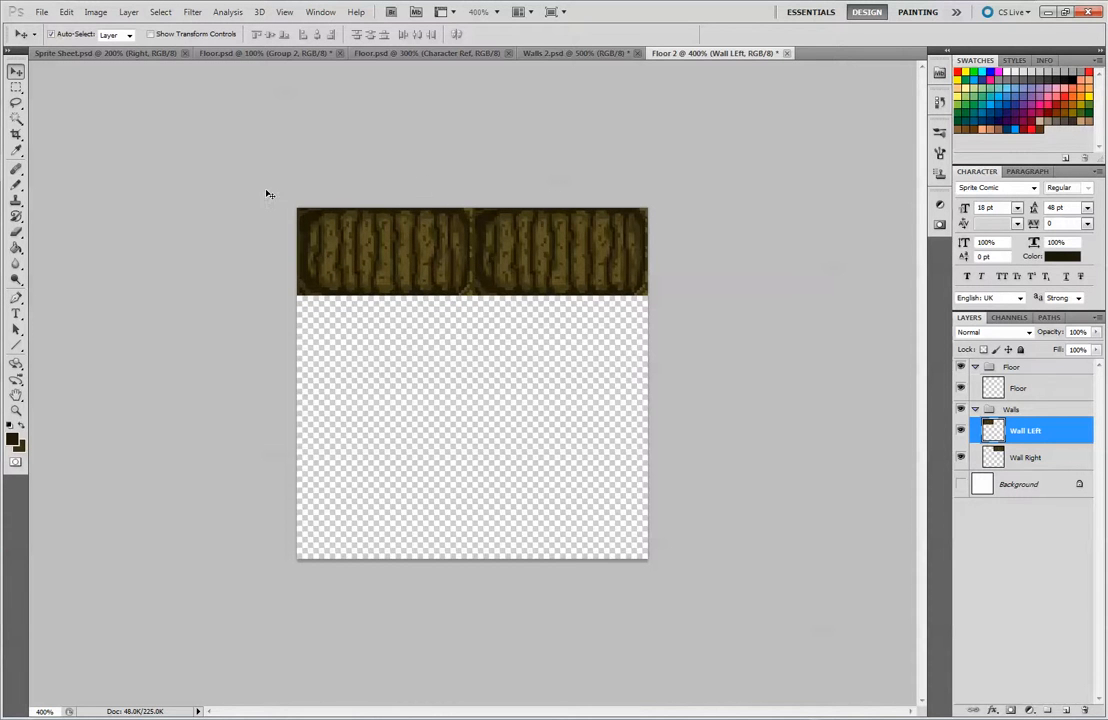
click(16, 185)
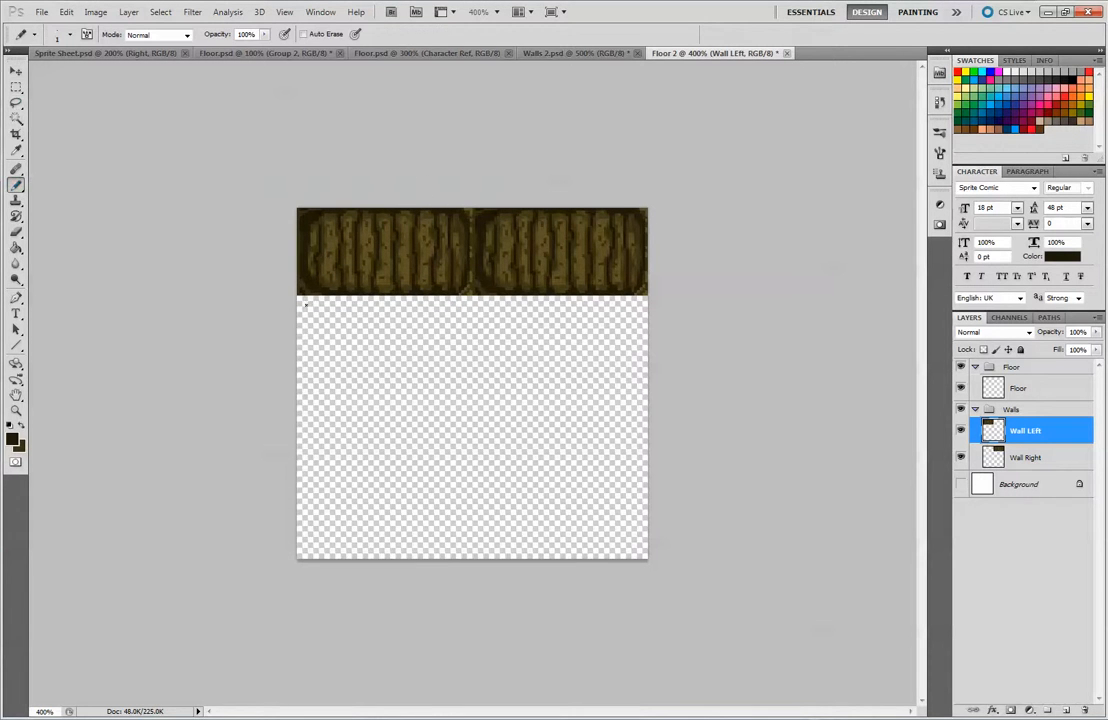
drag(313, 300, 342, 532)
key(ctrl+z)
Draw five rough vertical plank lines with the Pencil on the Floor layer, below the left wall tile
click(1018, 388)
mouse_move(309, 307)
mouse_down()
mouse_move(307, 443)
mouse_move(312, 555)
mouse_up()
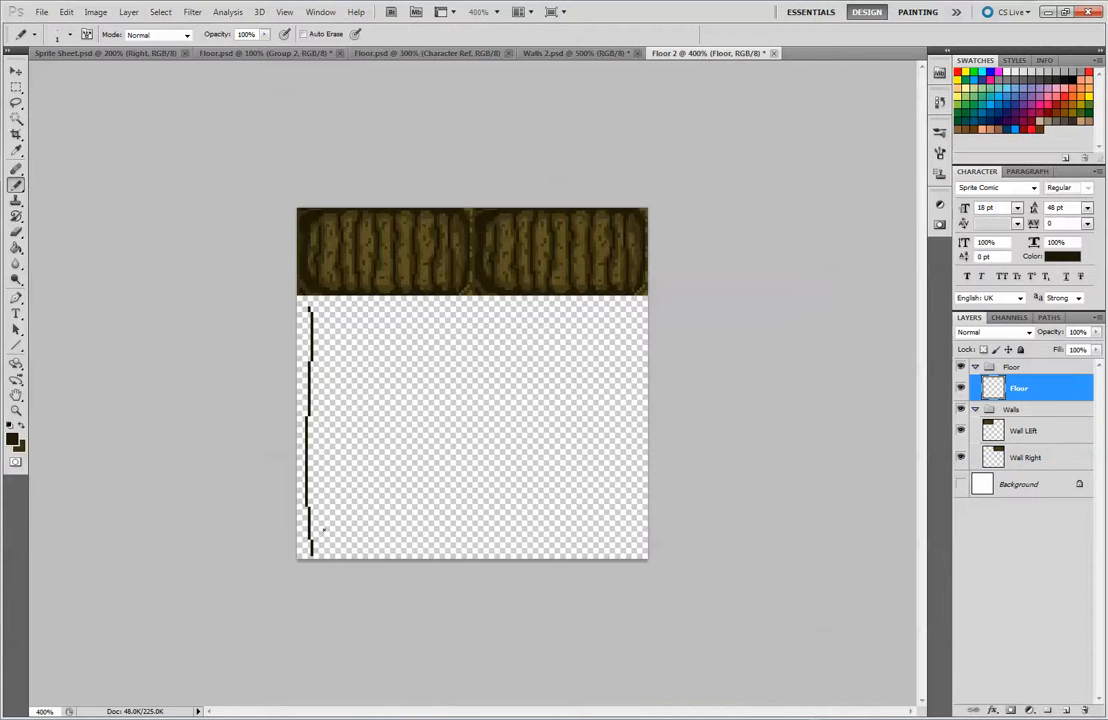
drag(325, 305, 329, 482)
drag(350, 322, 353, 558)
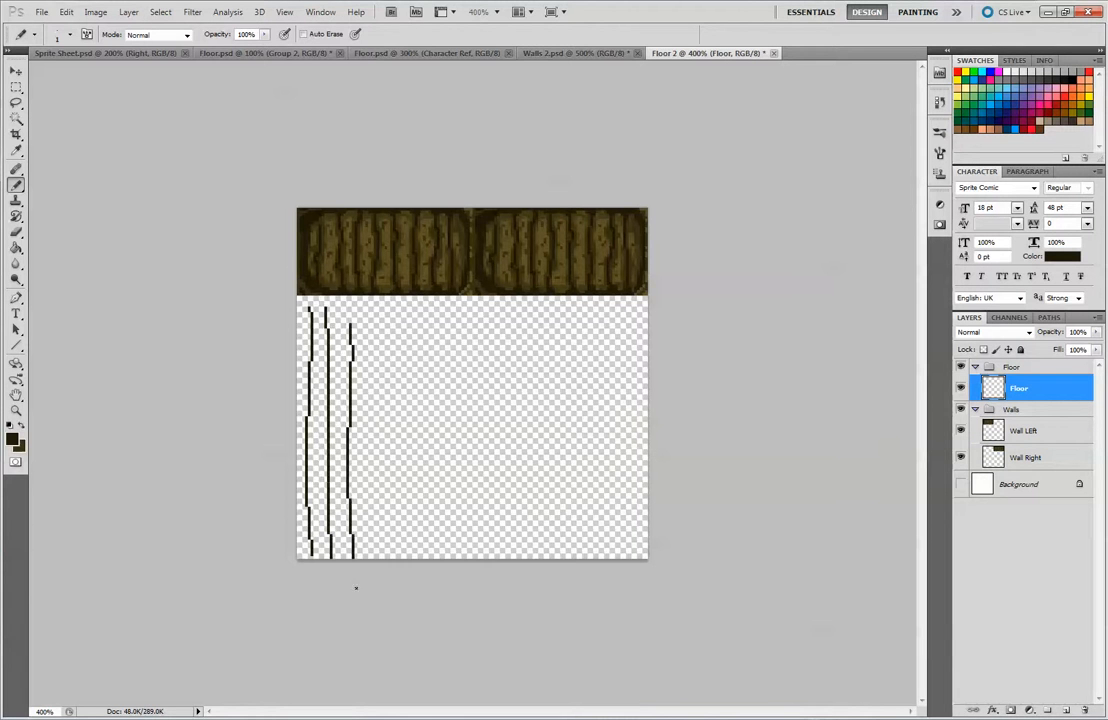
drag(377, 321, 391, 557)
drag(409, 313, 421, 557)
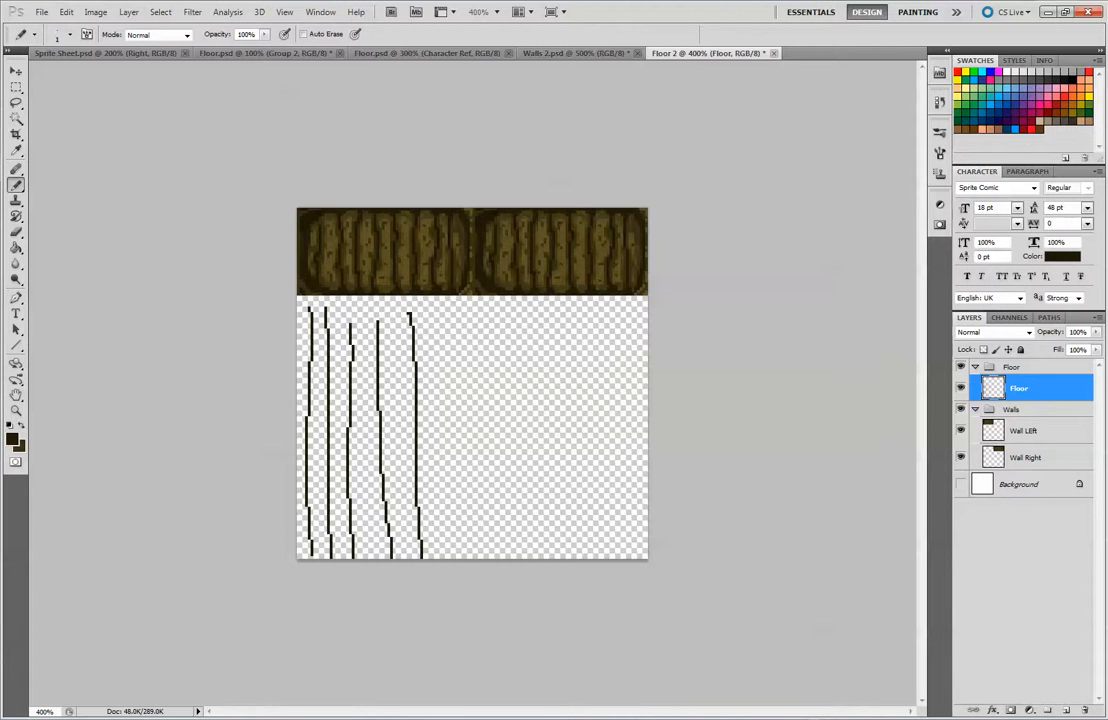
Undo all the vertical pencil lines on the Floor layer
key(ctrl+alt+z)
key(ctrl+alt+z)
key(ctrl+alt+z)
key(ctrl+alt+z)
key(ctrl+alt+z)
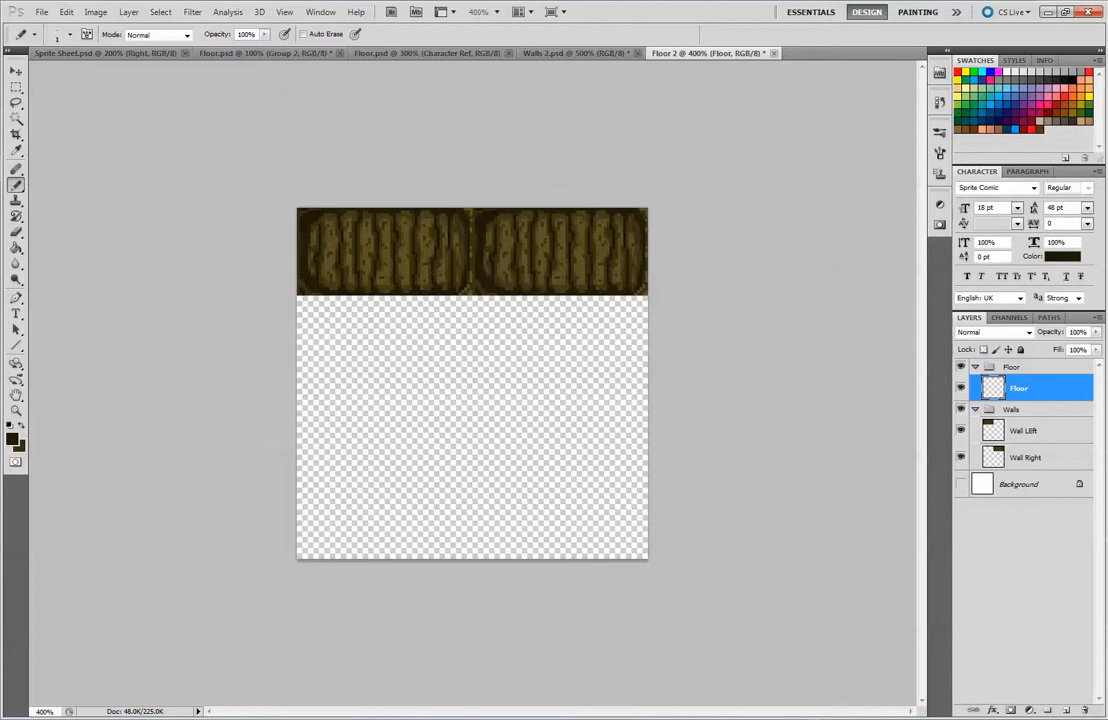
Select a fixed-size 64 x 32 px rectangle directly below the left wall tile with the Rectangular Marquee
key(m)
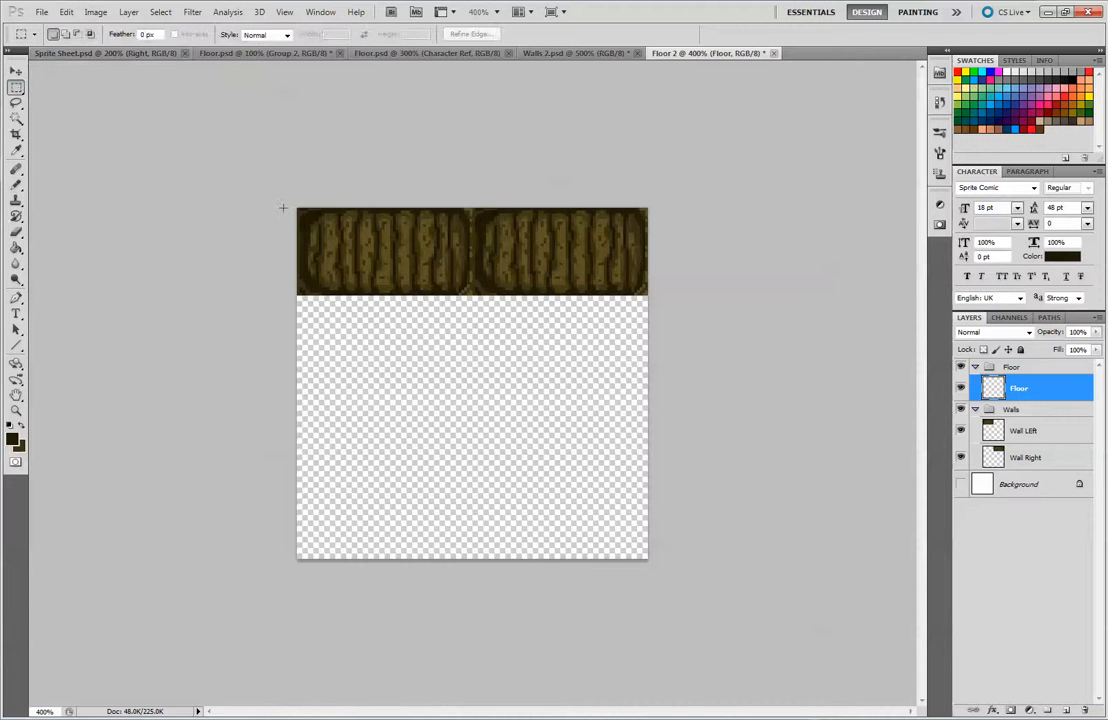
click(286, 35)
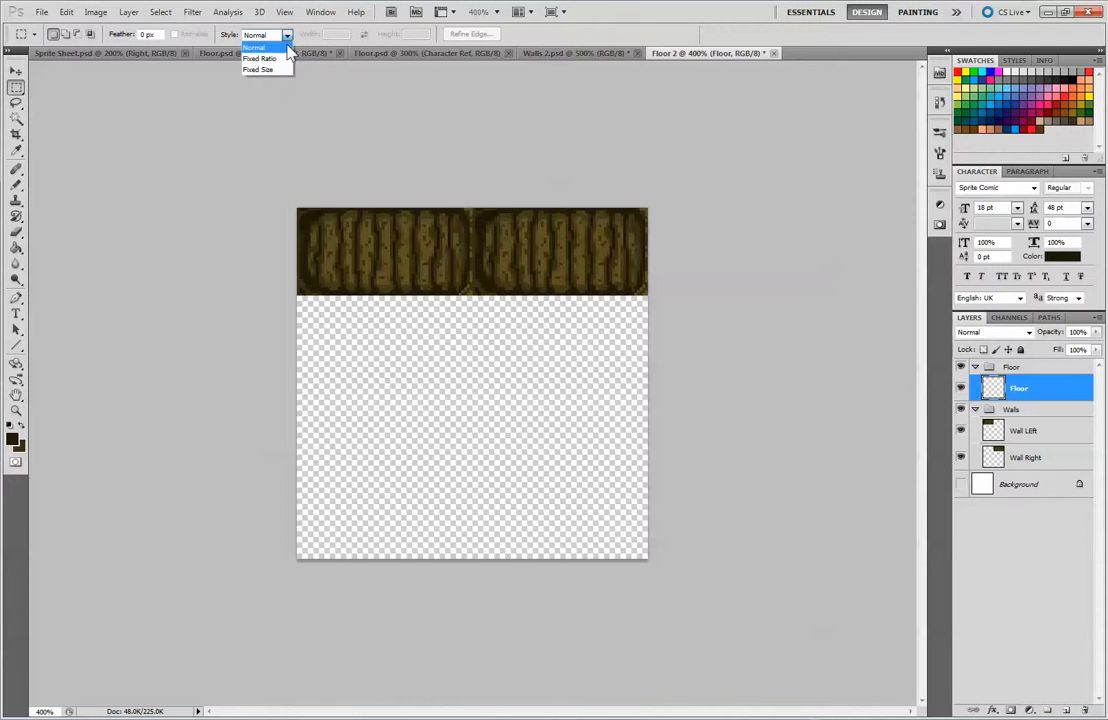
click(284, 69)
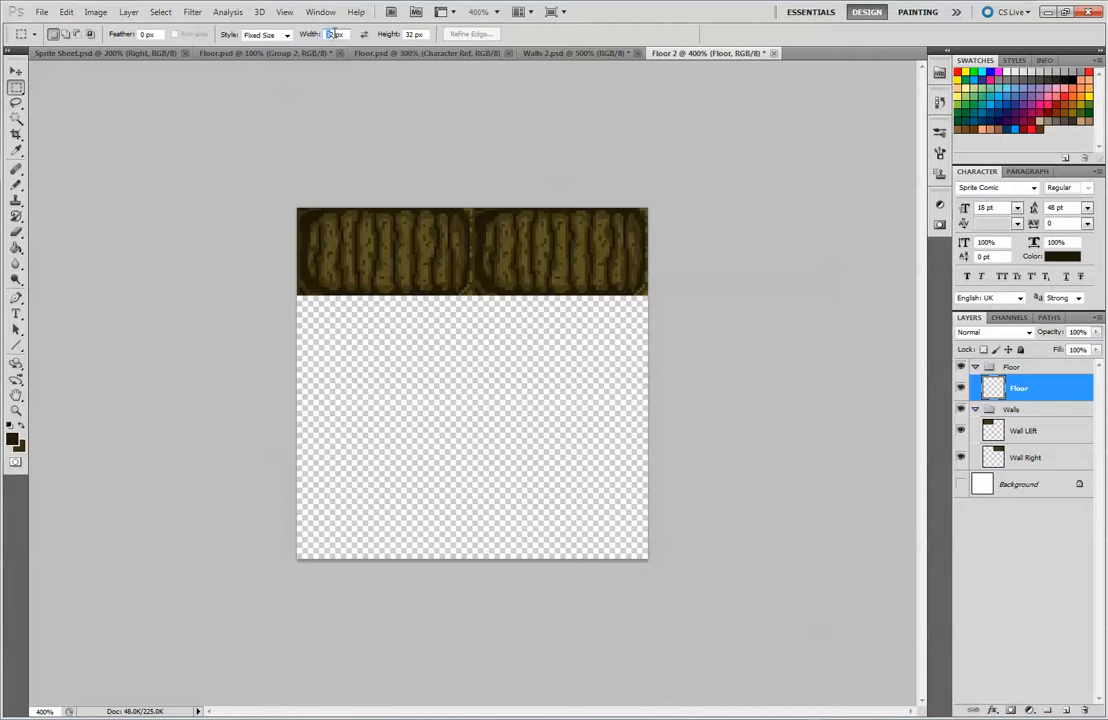
text(4)
drag(247, 305, 256, 296)
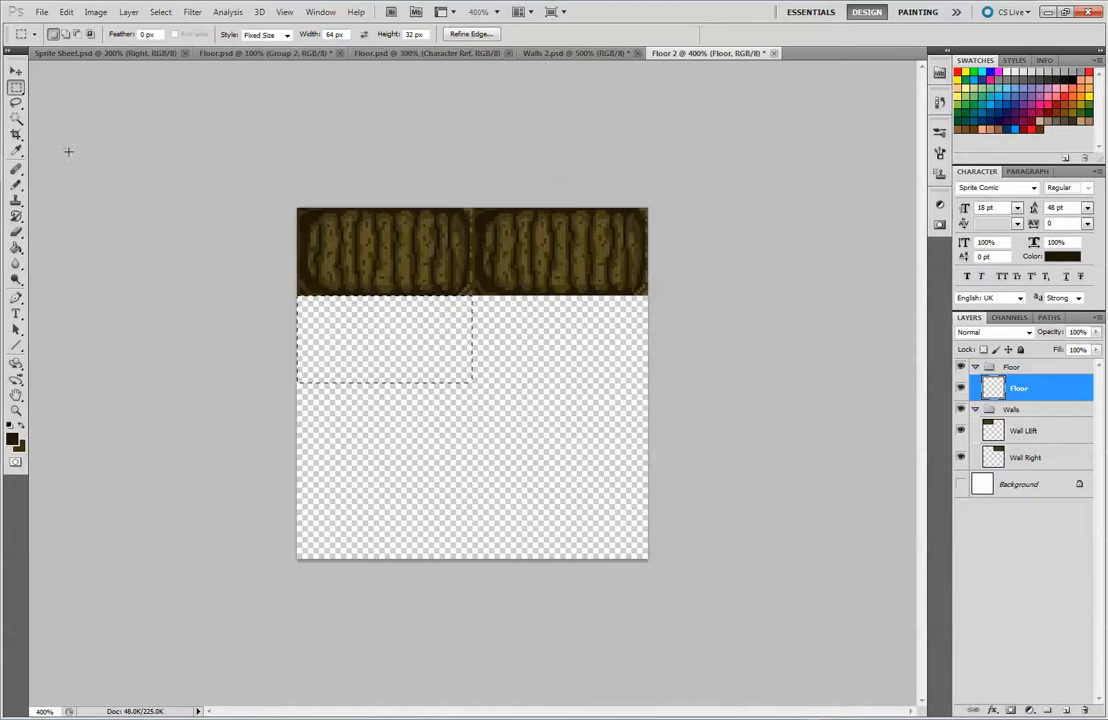
Set the foreground colour to the light brown sampled from the wall tile planks
click(12, 439)
click(390, 247)
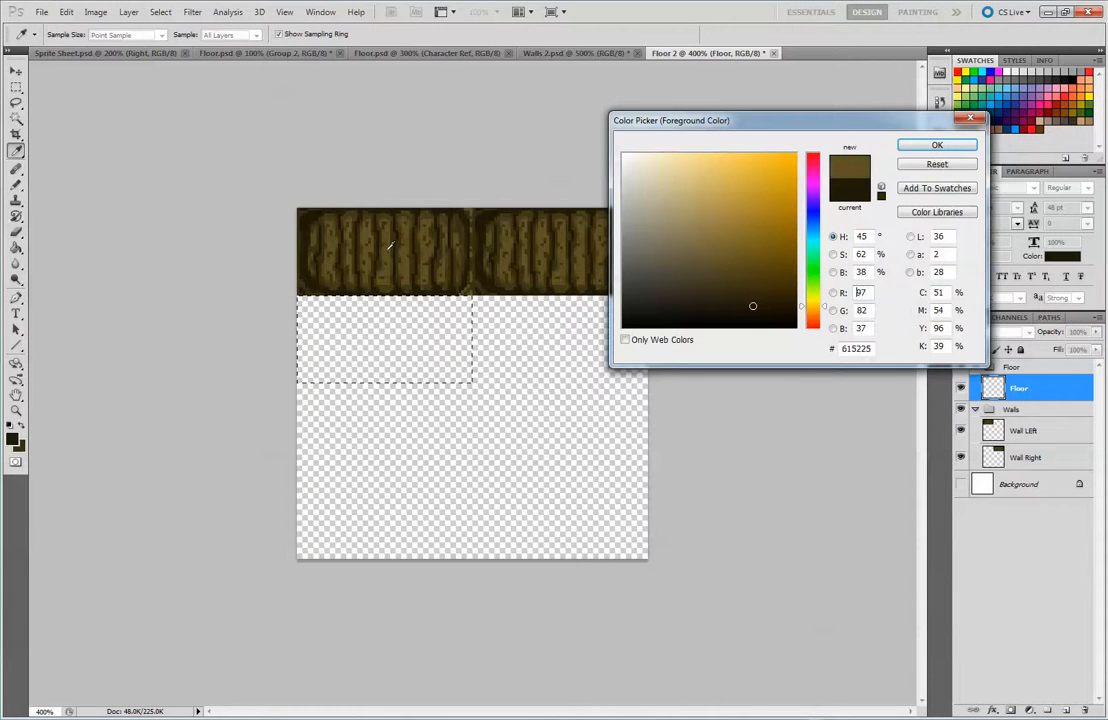
click(563, 233)
click(920, 148)
Fill the 64 x 32 px selection on the Floor layer with the light brown foreground colour and deselect it
key(m)
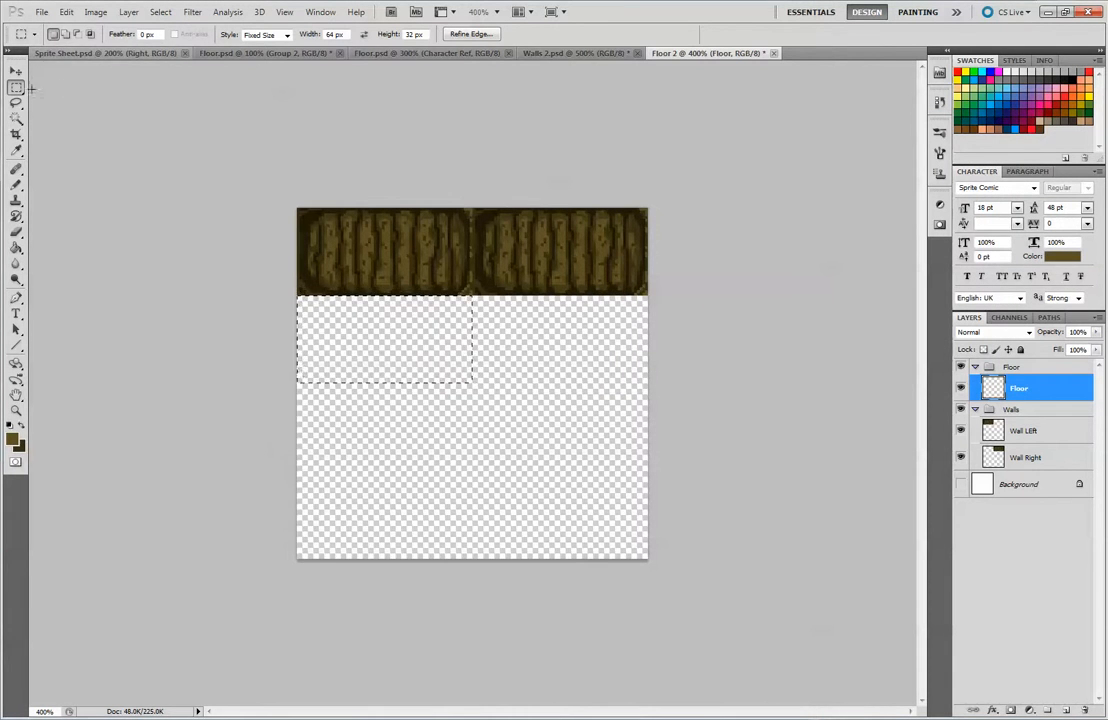
click(66, 11)
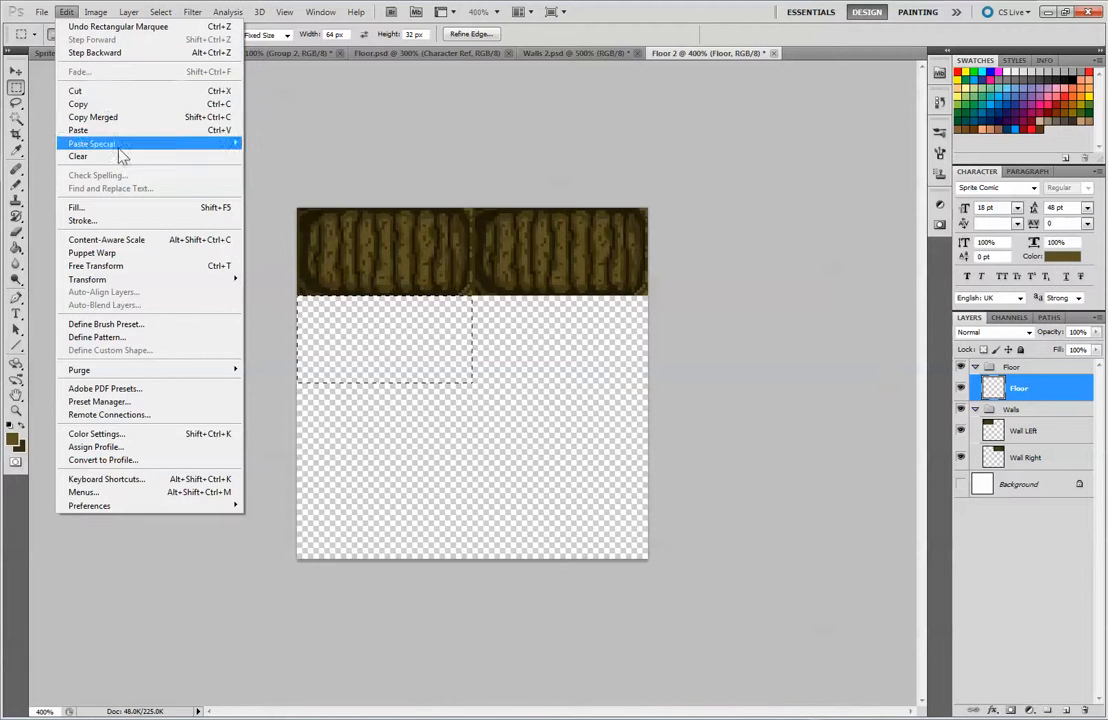
click(115, 213)
click(800, 182)
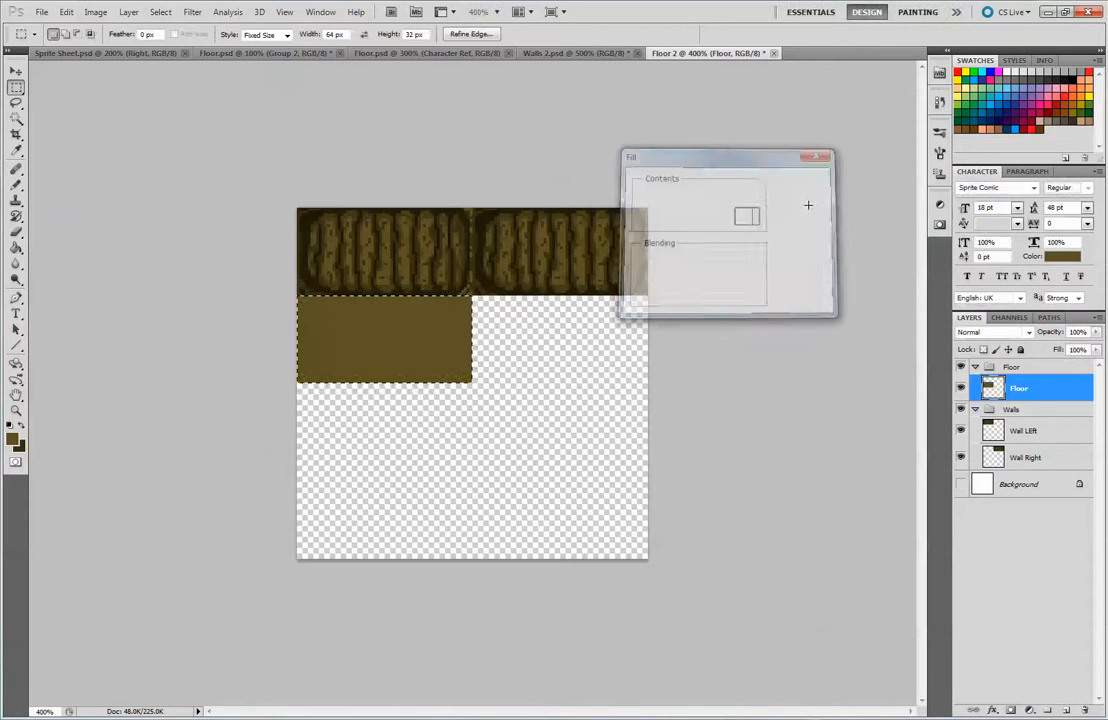
key(ctrl+d)
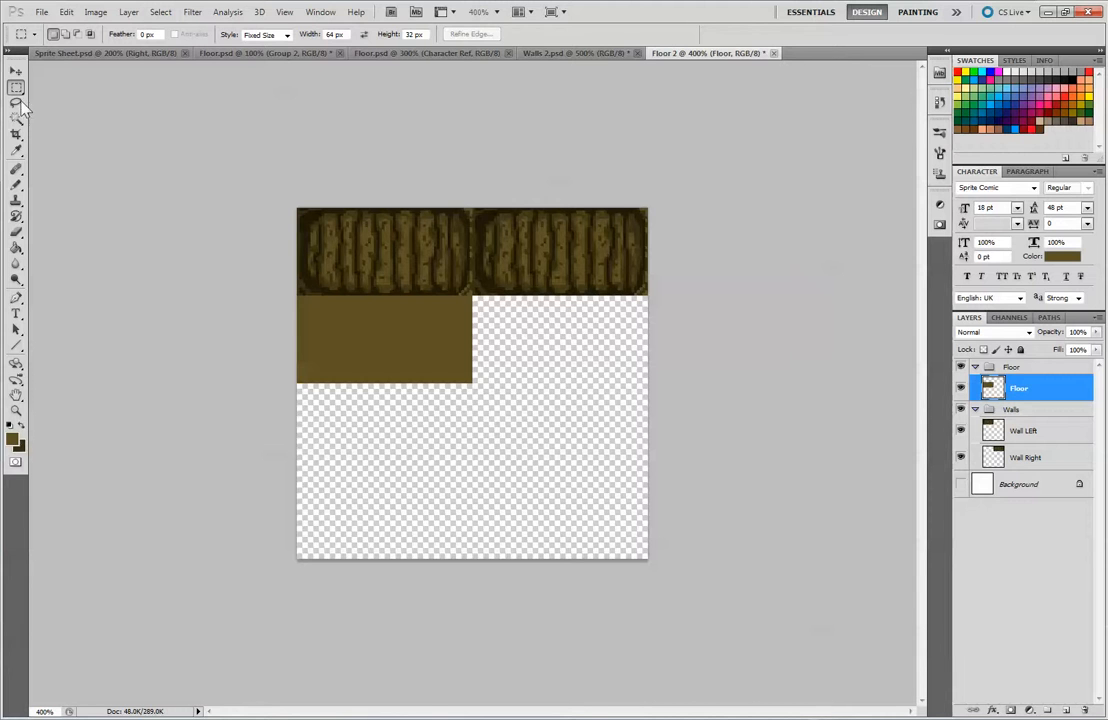
Sketch a rough horizontal plank outline below the filled brown tile with the Pencil
click(16, 188)
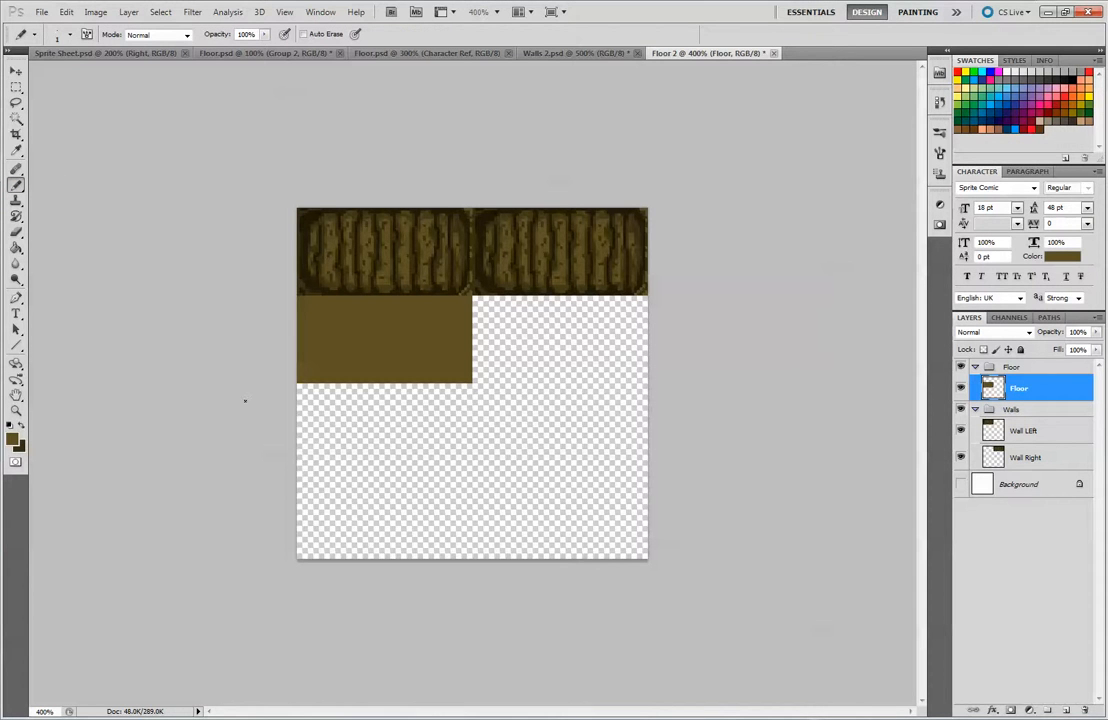
mouse_move(305, 404)
mouse_down()
mouse_move(353, 426)
mouse_move(318, 439)
mouse_move(428, 435)
mouse_up()
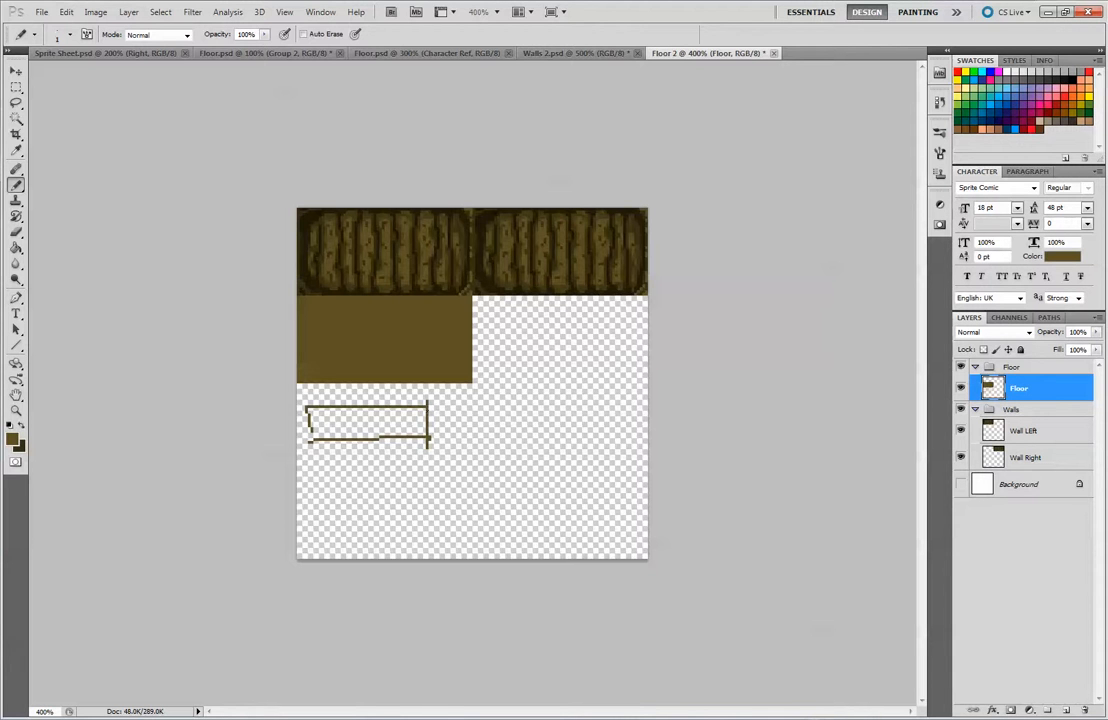
Sketch a two-part box with a small door and some shading in the transparent area beside the plank outline
mouse_move(476, 408)
mouse_down()
mouse_move(481, 533)
mouse_move(603, 398)
mouse_up()
drag(485, 452, 603, 452)
mouse_move(604, 392)
mouse_down()
mouse_move(604, 540)
mouse_move(488, 535)
mouse_move(531, 540)
mouse_up()
mouse_move(528, 499)
mouse_down()
mouse_move(529, 537)
mouse_move(560, 499)
mouse_up()
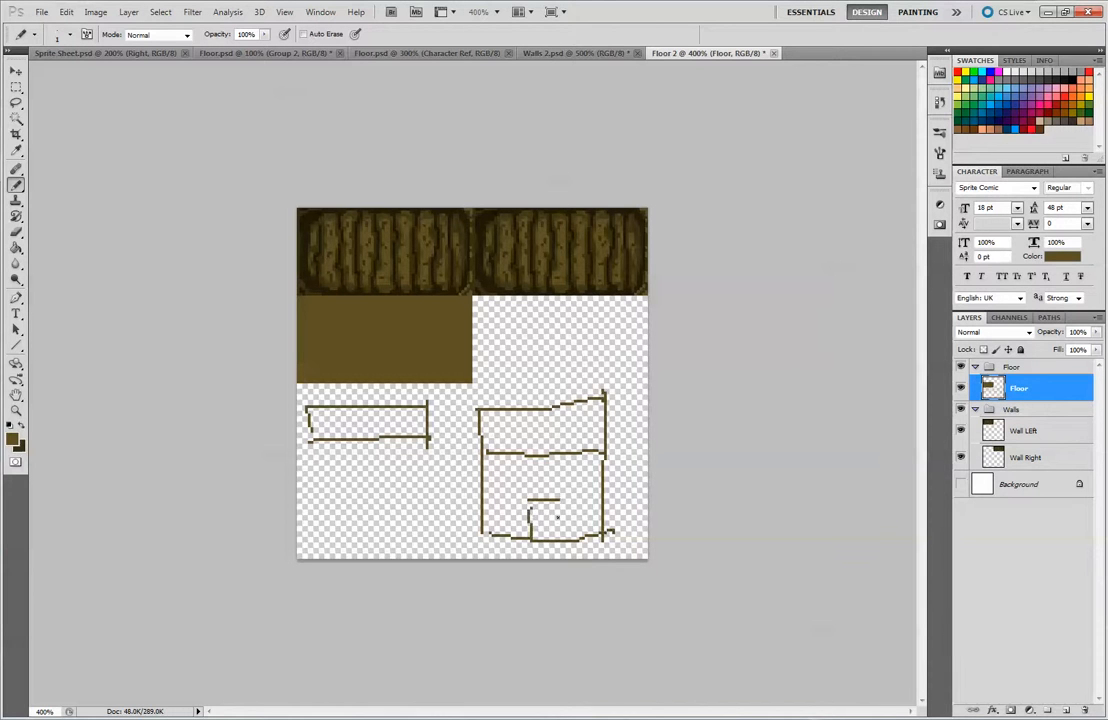
drag(564, 428, 574, 422)
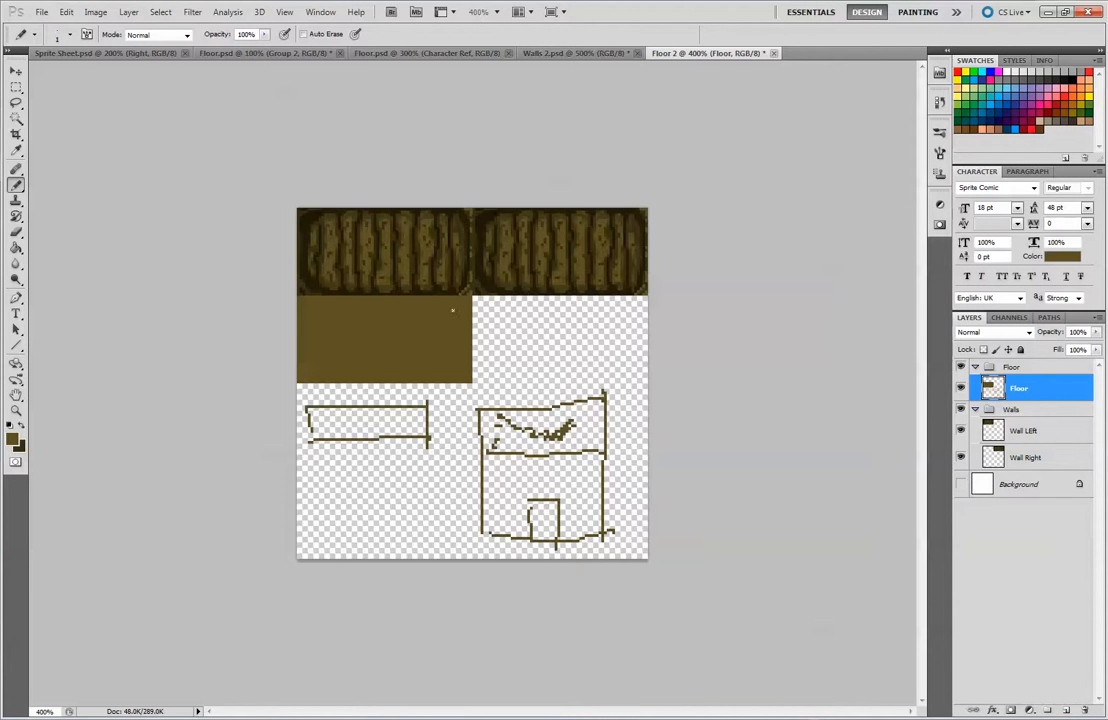
Undo the door and shading strokes and erase the rest of the box sketch
key(ctrl+alt+z)
key(ctrl+alt+z)
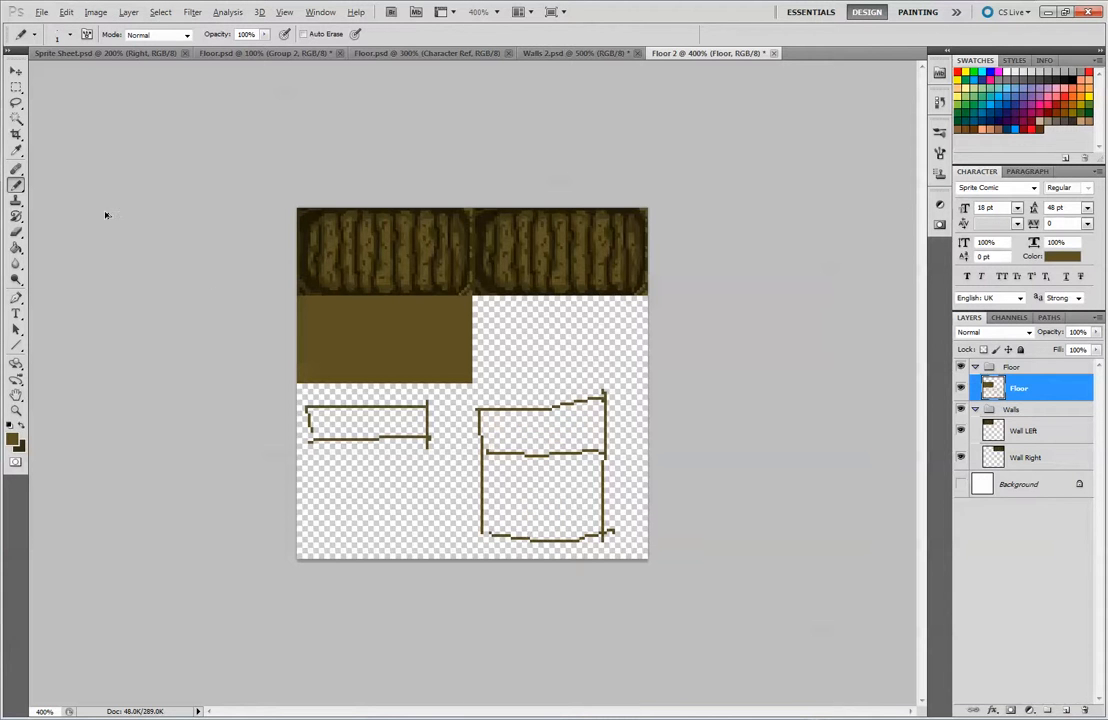
click(16, 232)
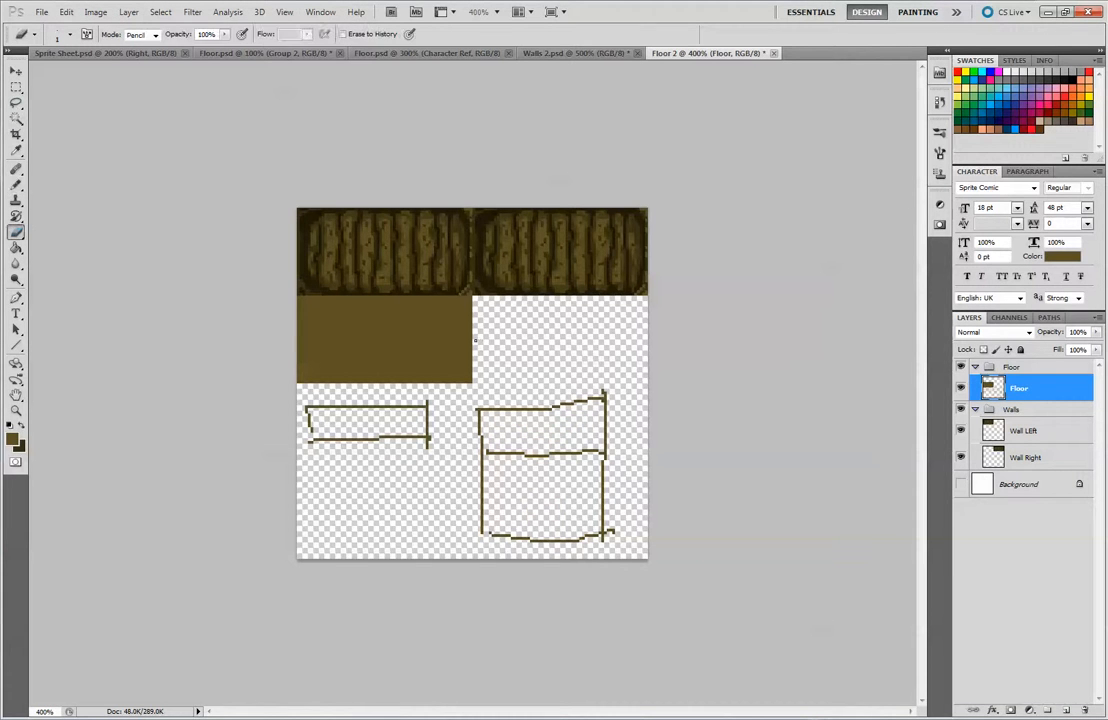
mouse_move(504, 432)
mouse_down()
mouse_move(613, 406)
mouse_move(617, 530)
mouse_move(606, 572)
mouse_move(594, 413)
mouse_move(577, 395)
mouse_move(557, 484)
mouse_move(524, 476)
mouse_move(484, 515)
mouse_move(481, 494)
mouse_move(528, 528)
mouse_move(486, 529)
mouse_move(539, 524)
mouse_move(507, 467)
mouse_up()
Shade inward from the edges of the plank sketch in light brown with the Pencil, leaving the centre open
click(17, 184)
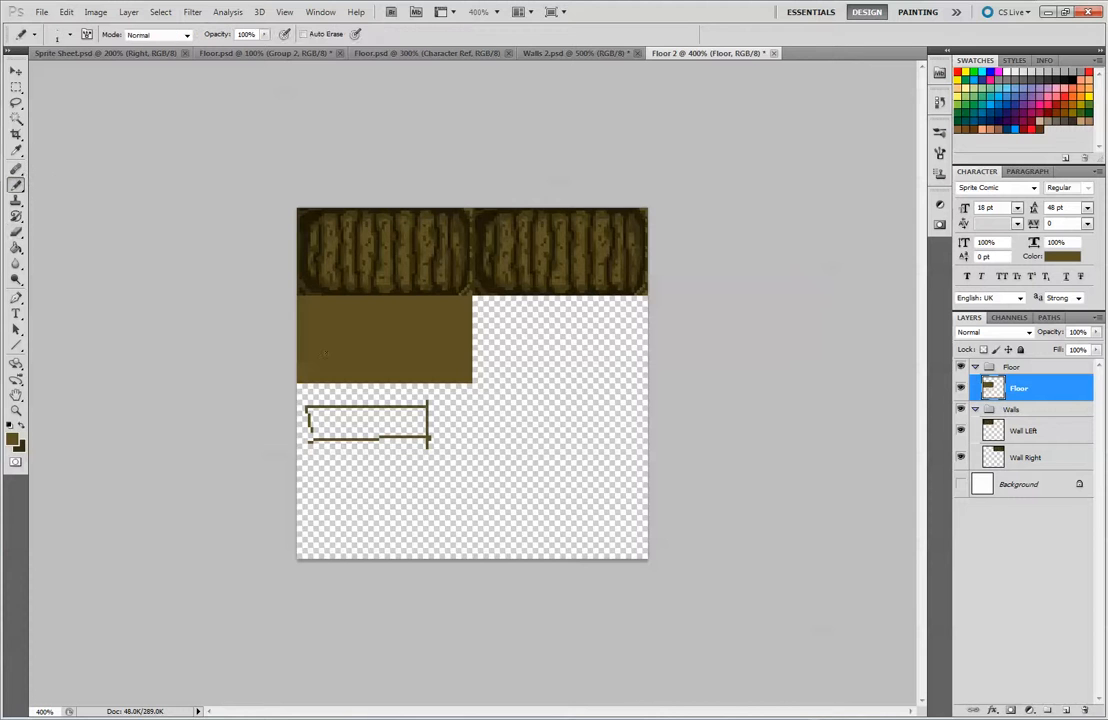
mouse_move(310, 421)
mouse_down()
mouse_move(326, 436)
mouse_move(385, 429)
mouse_up()
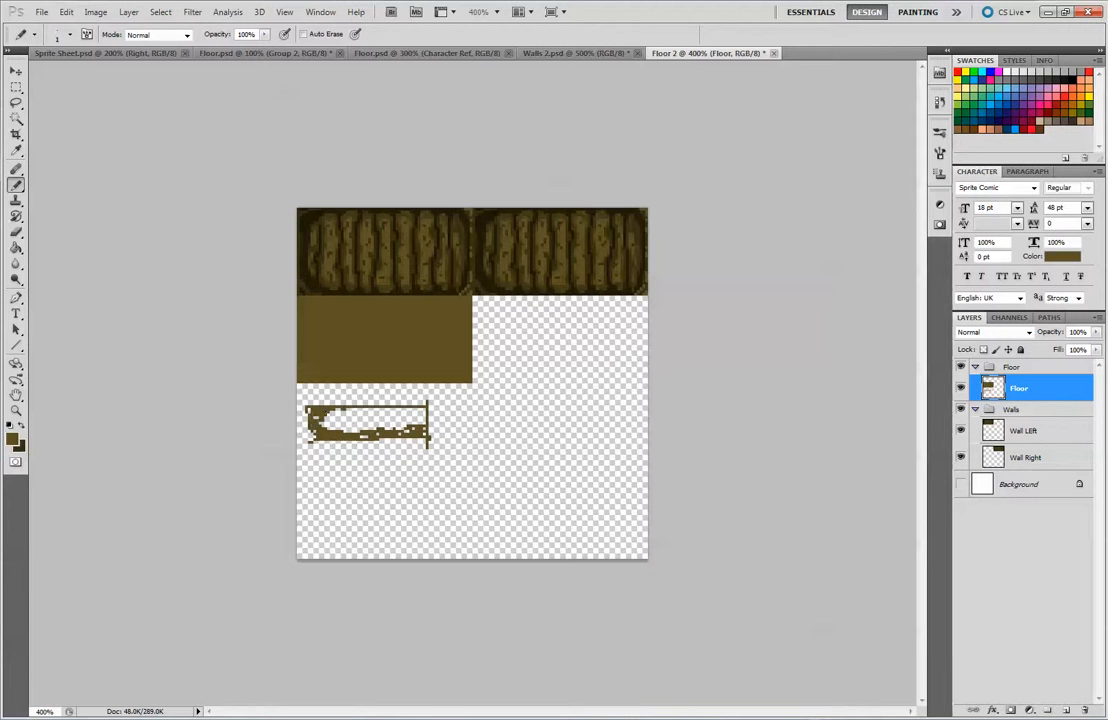
drag(363, 410, 397, 414)
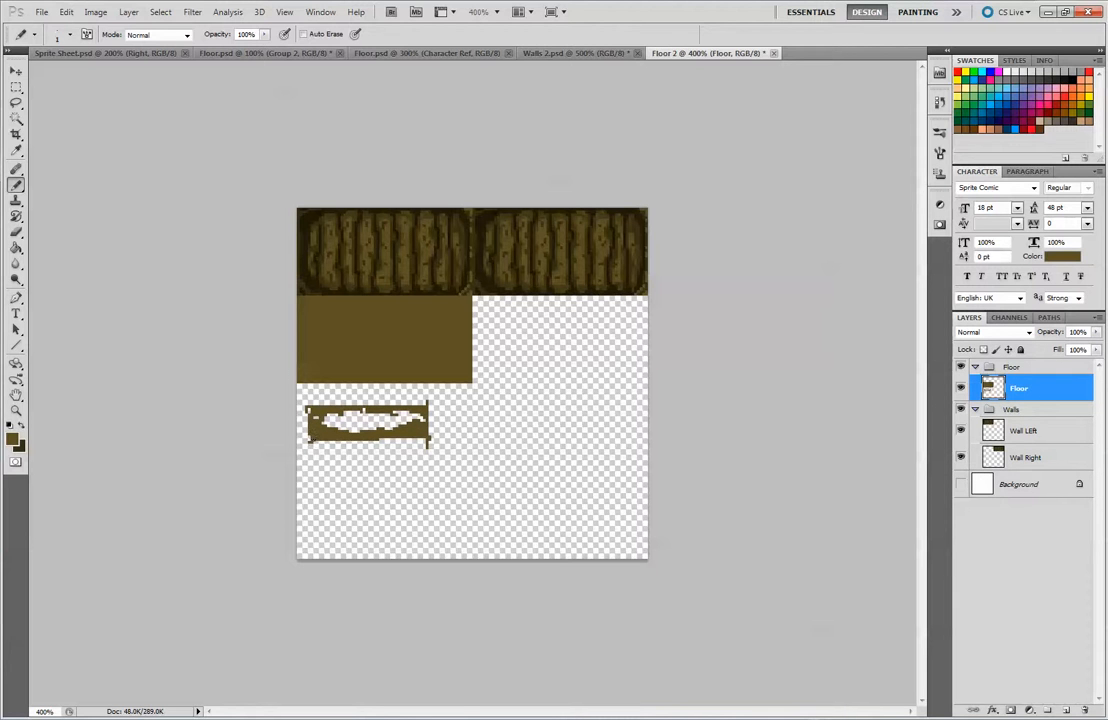
Switch the foreground to dark brown, shade the plank sketch's lower edge with the Pencil, and erase some pixels inside it
click(18, 446)
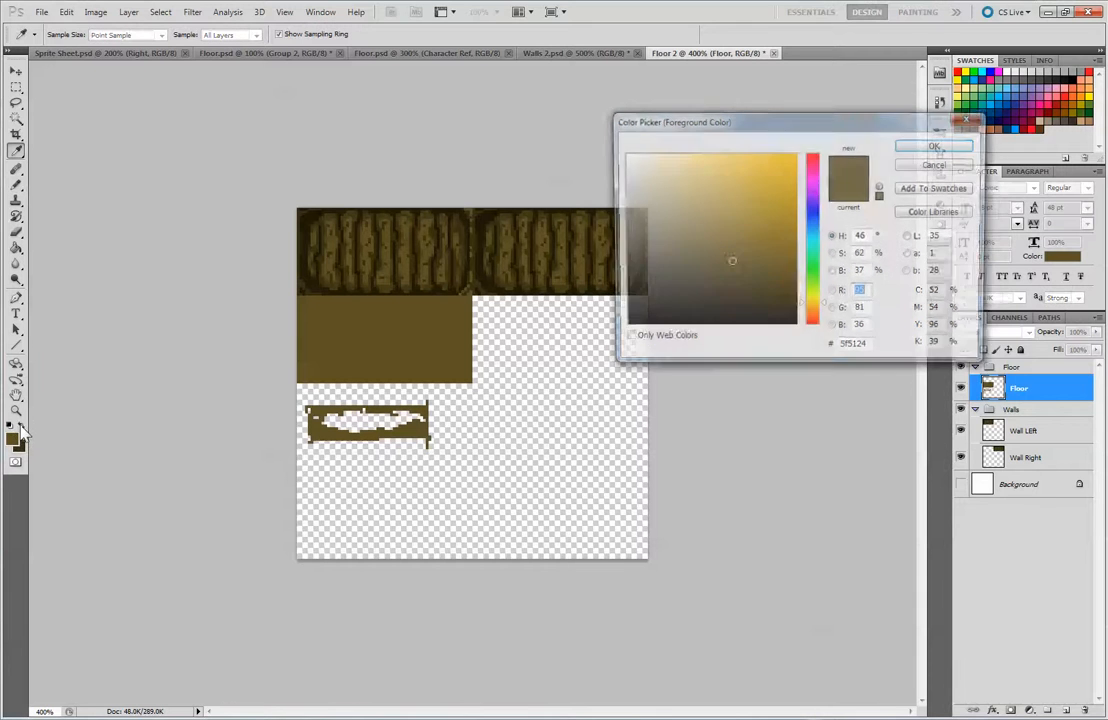
click(825, 152)
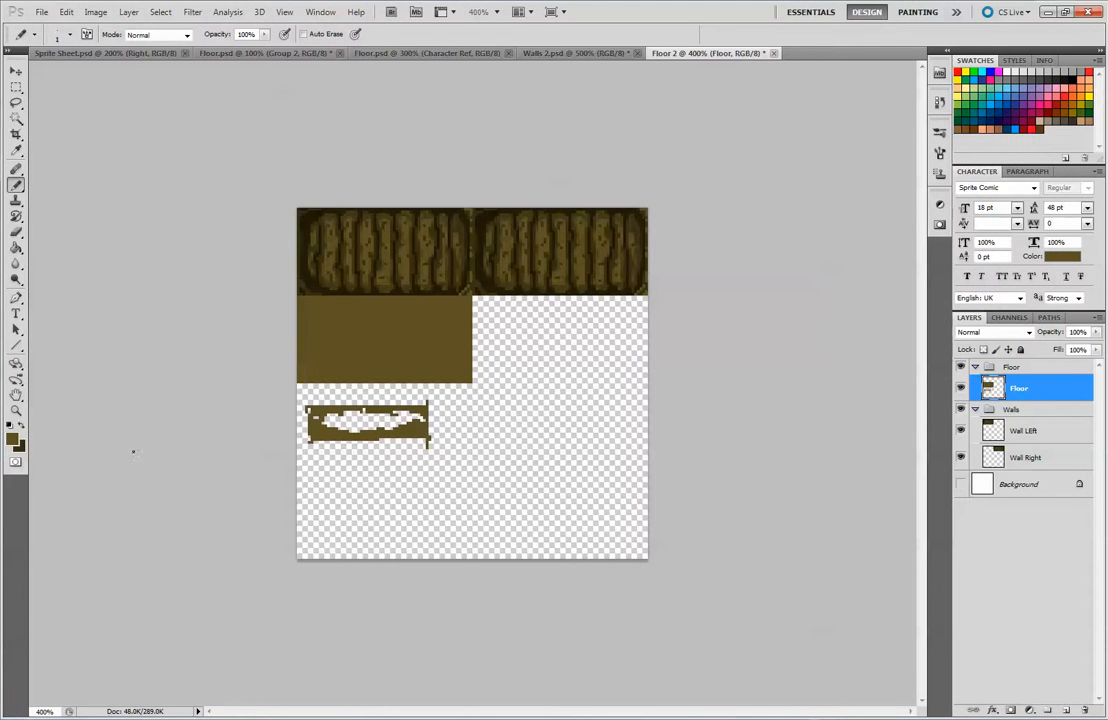
key(z)
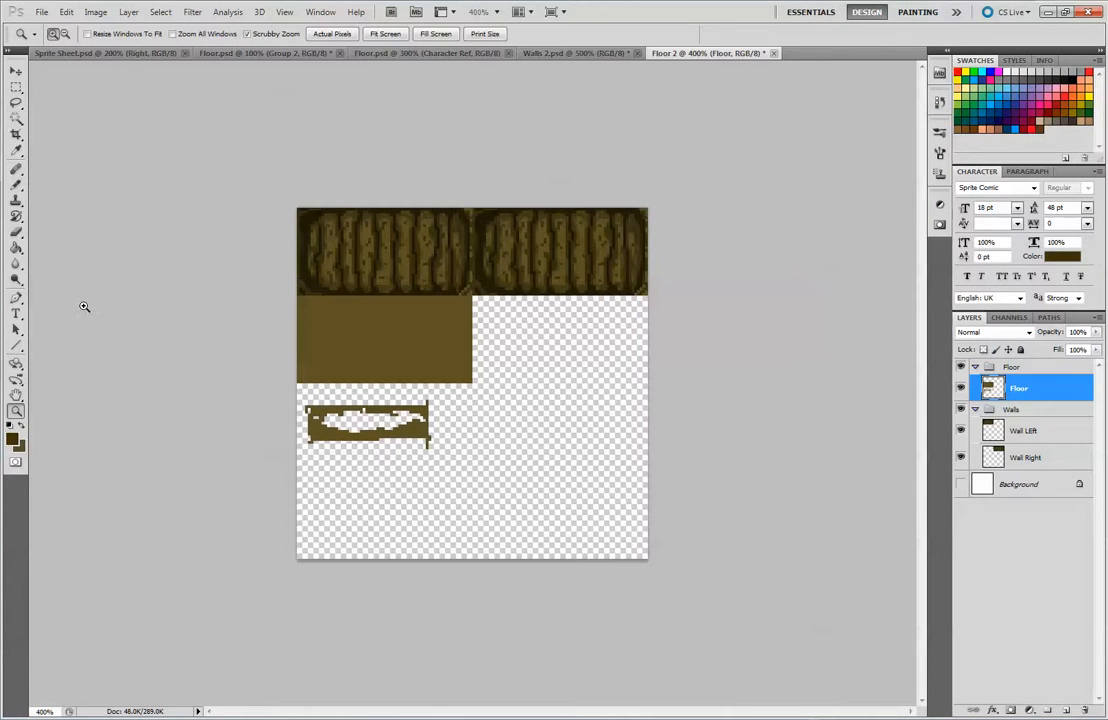
click(20, 88)
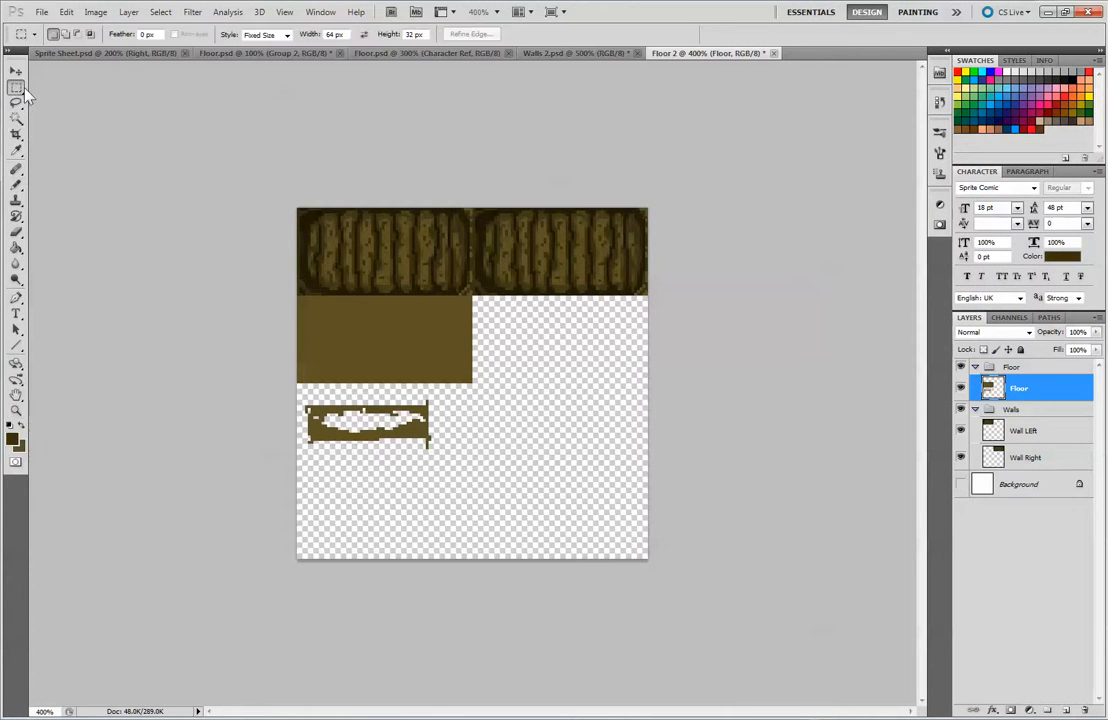
click(16, 185)
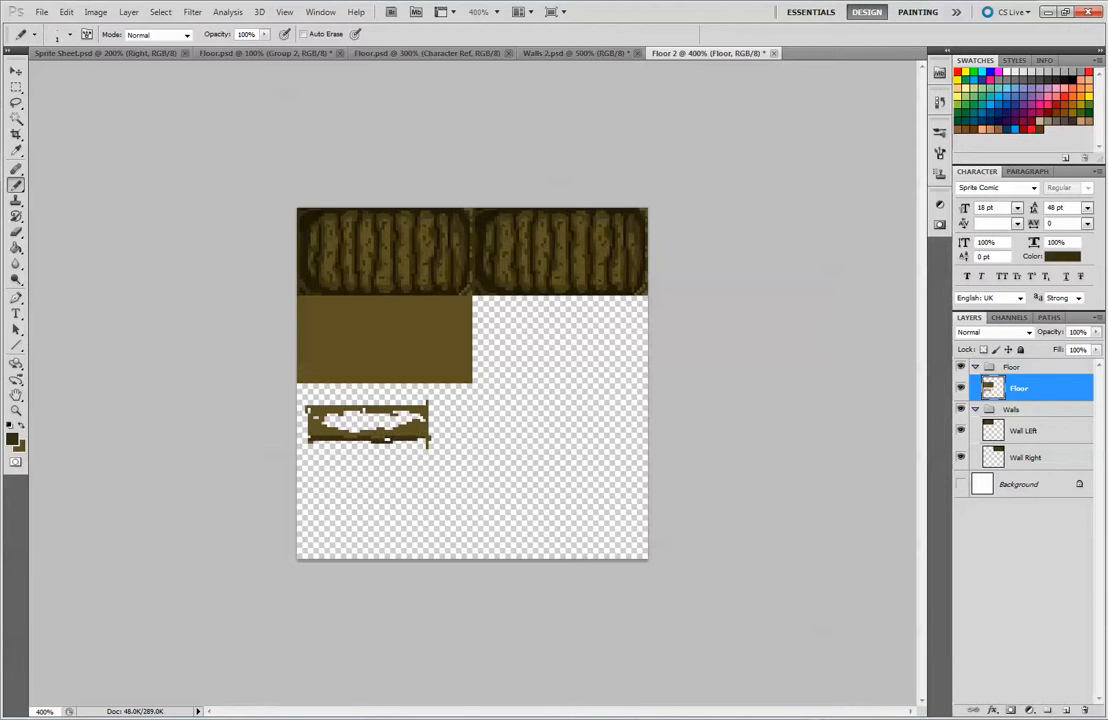
key(e)
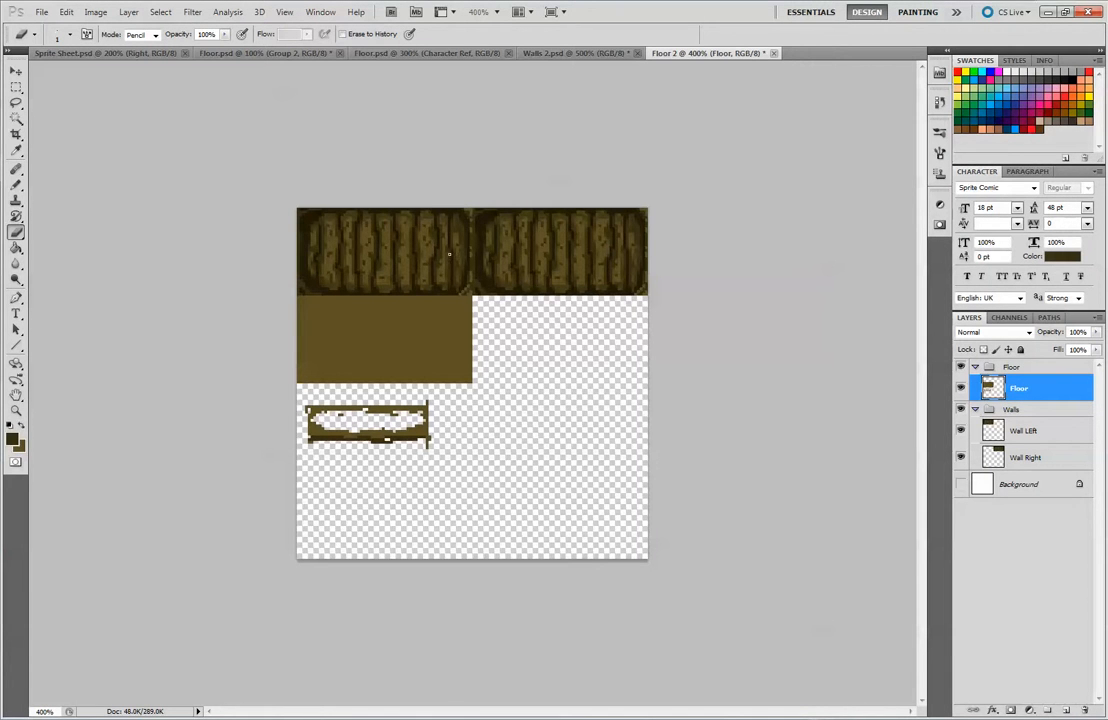
Draw a one-pixel dark brown line down the right edge of the filled tile and erase the pixels that overshoot it
key(ctrl+plus)
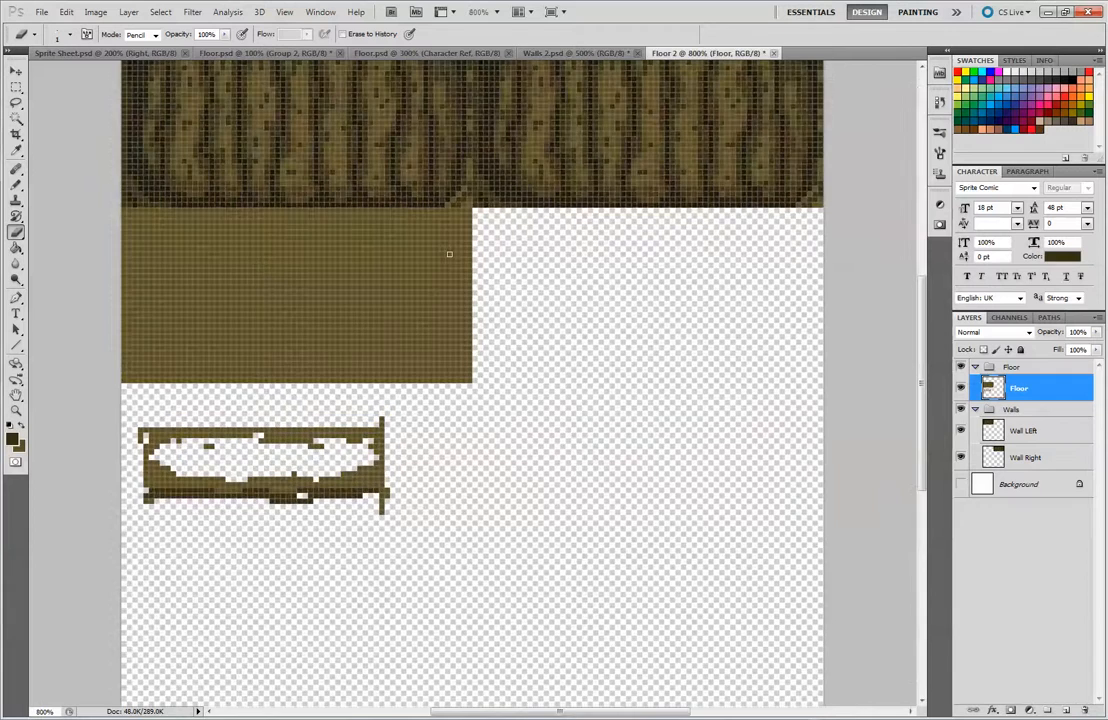
drag(386, 284, 479, 287)
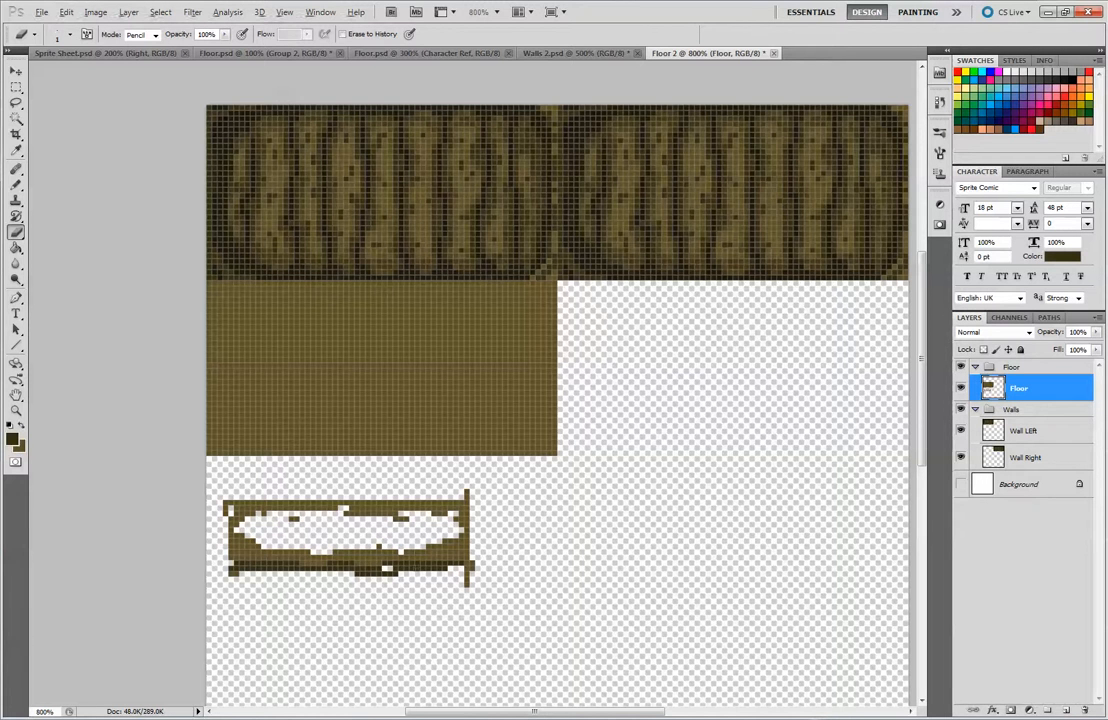
click(17, 185)
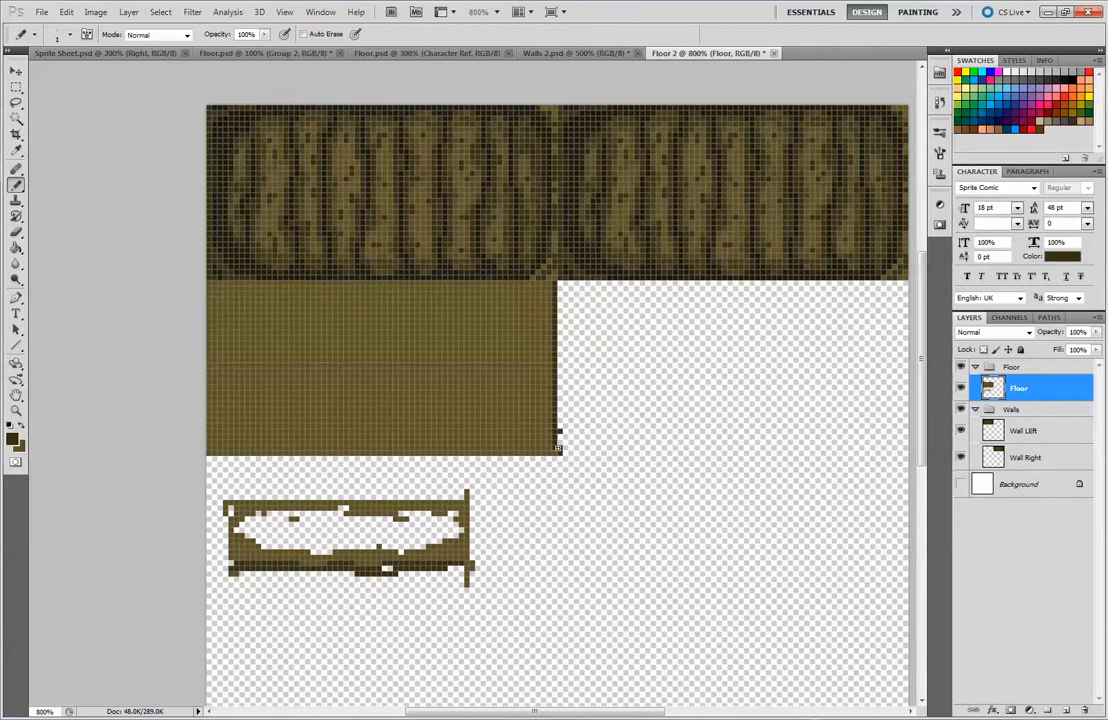
key(e)
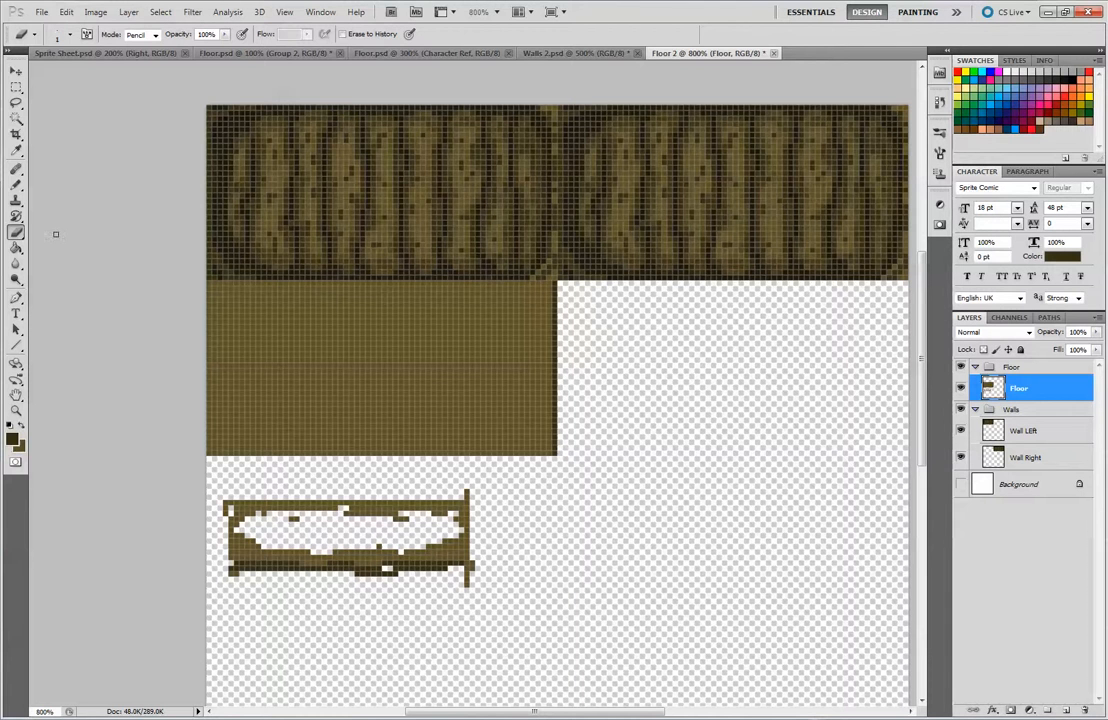
Mark the plank divisions along the tile's right edge with dark brown pixels, covering misplaced ones in light brown
click(16, 185)
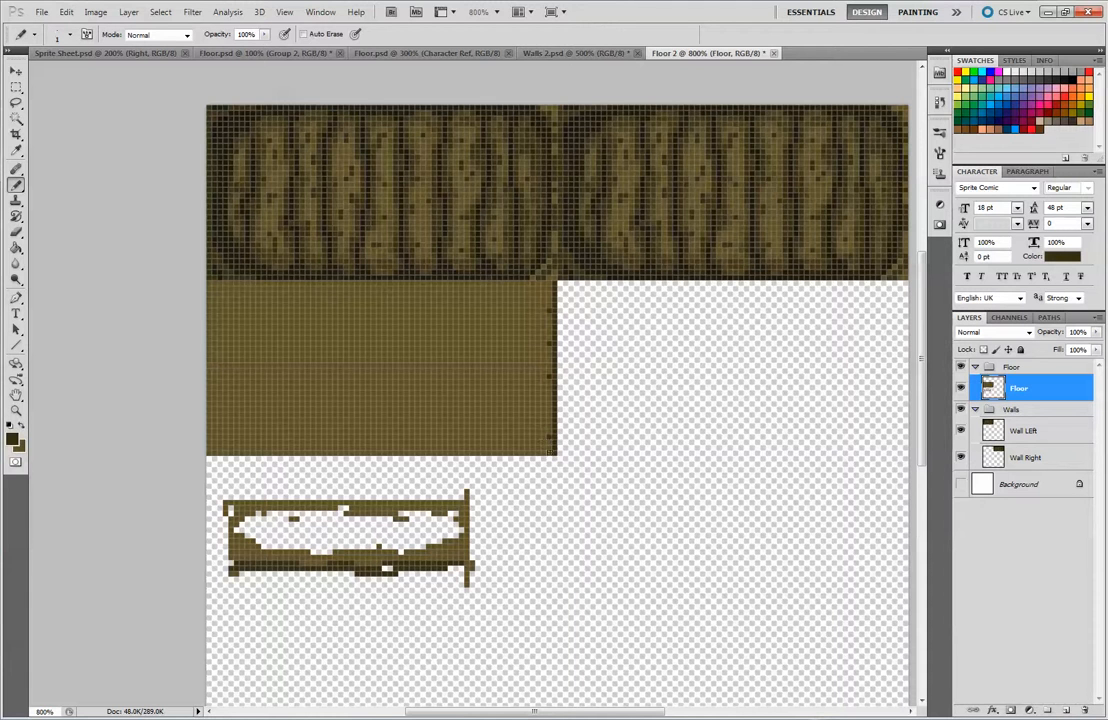
alt+click(545, 303)
alt+click(553, 302)
click(549, 300)
alt+click(503, 328)
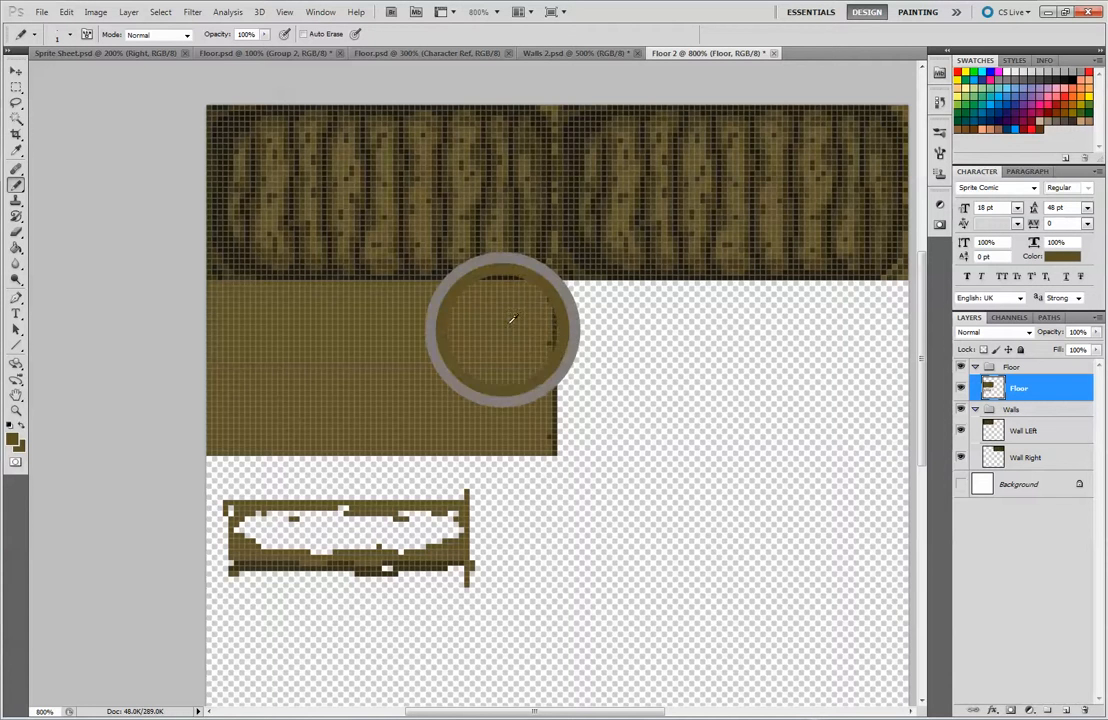
alt+click(507, 325)
alt+click(513, 328)
alt+click(556, 292)
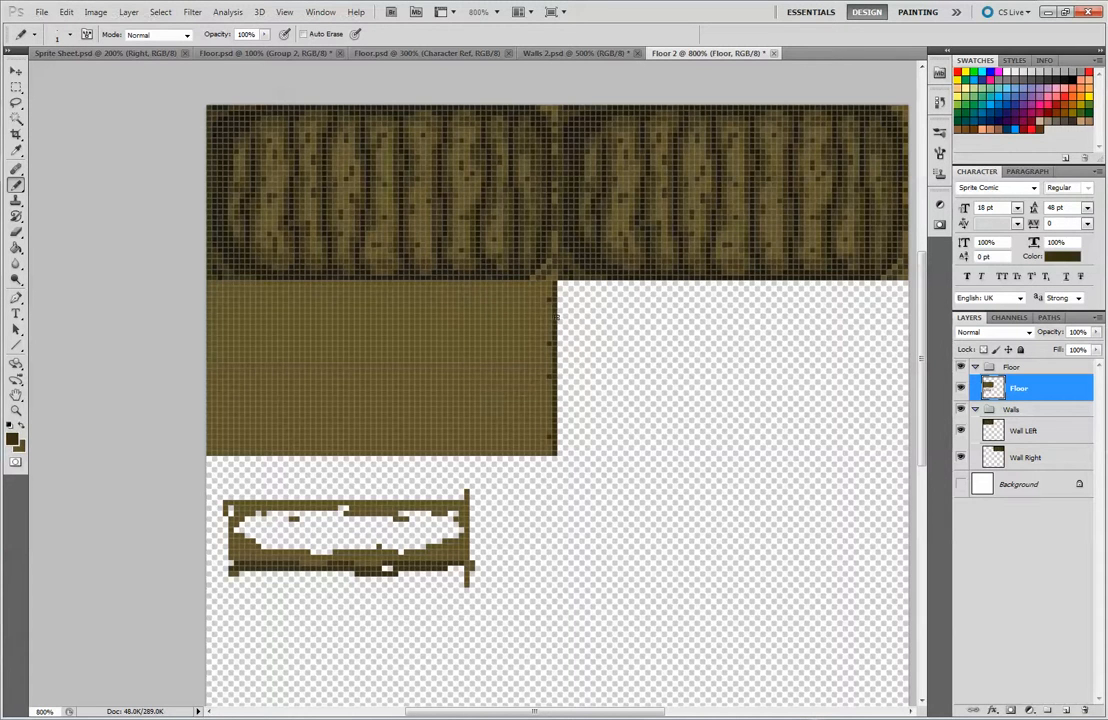
Even out the spacing of the right-edge plank marks and add matching dark marks along the tile's left edge
key(alt)
alt+click(527, 334)
alt+click(555, 364)
alt+click(540, 365)
click(545, 320)
alt+click(211, 296)
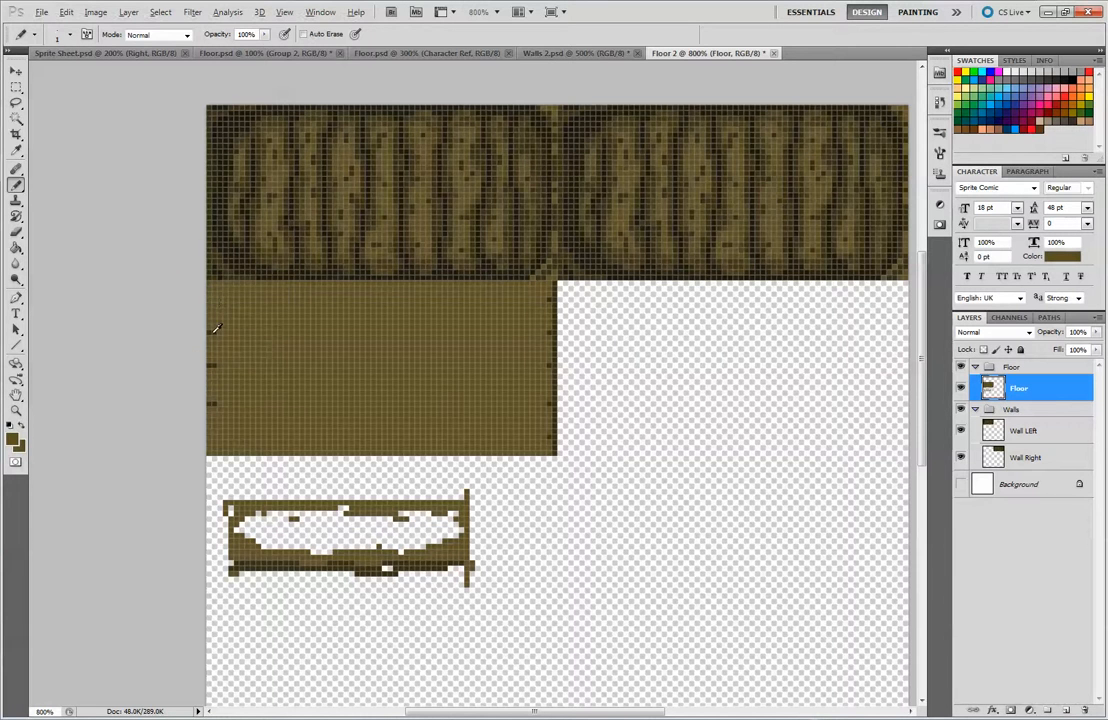
Draw the first horizontal dark plank line across the top of the tile, joining the uppermost edge marks, and clean up stray pixels
alt+click(215, 301)
mouse_move(247, 293)
mouse_down()
mouse_move(264, 293)
mouse_move(235, 299)
mouse_up()
key(ctrl+z)
drag(264, 297, 367, 301)
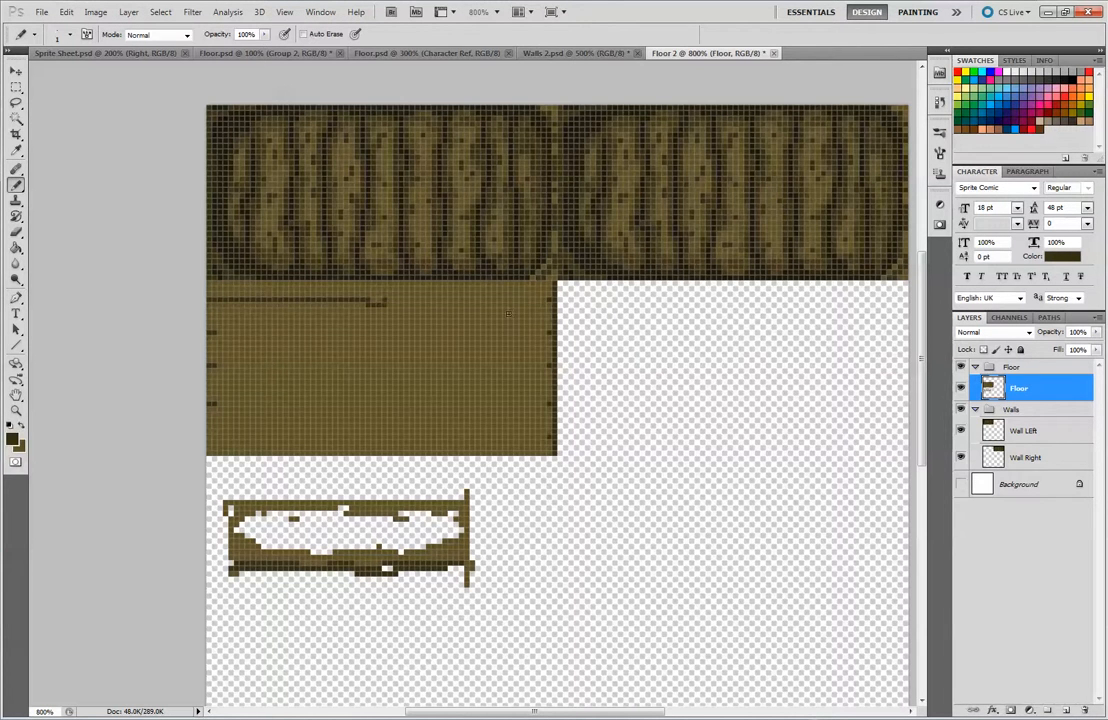
alt+click(398, 301)
mouse_move(407, 298)
mouse_down()
mouse_move(533, 303)
mouse_move(495, 298)
mouse_move(549, 300)
mouse_up()
alt+click(527, 309)
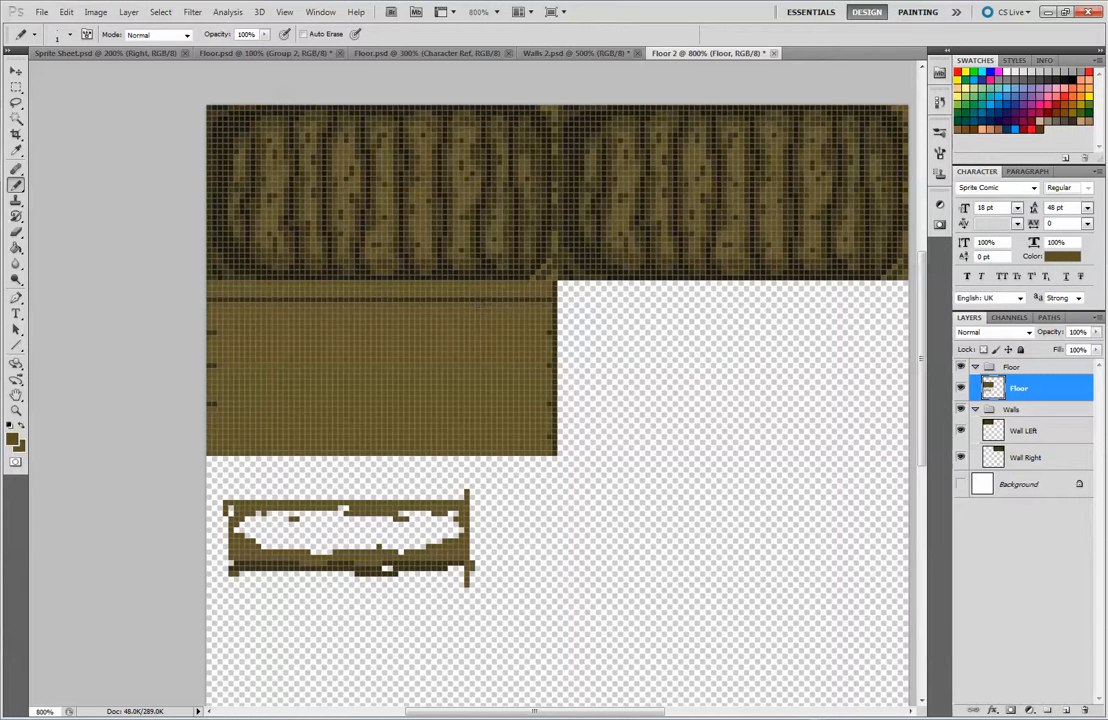
Draw the second horizontal dark plank line across the tile between its edge marks and cover the stray pixels in light brown
key(x)
drag(216, 333, 338, 332)
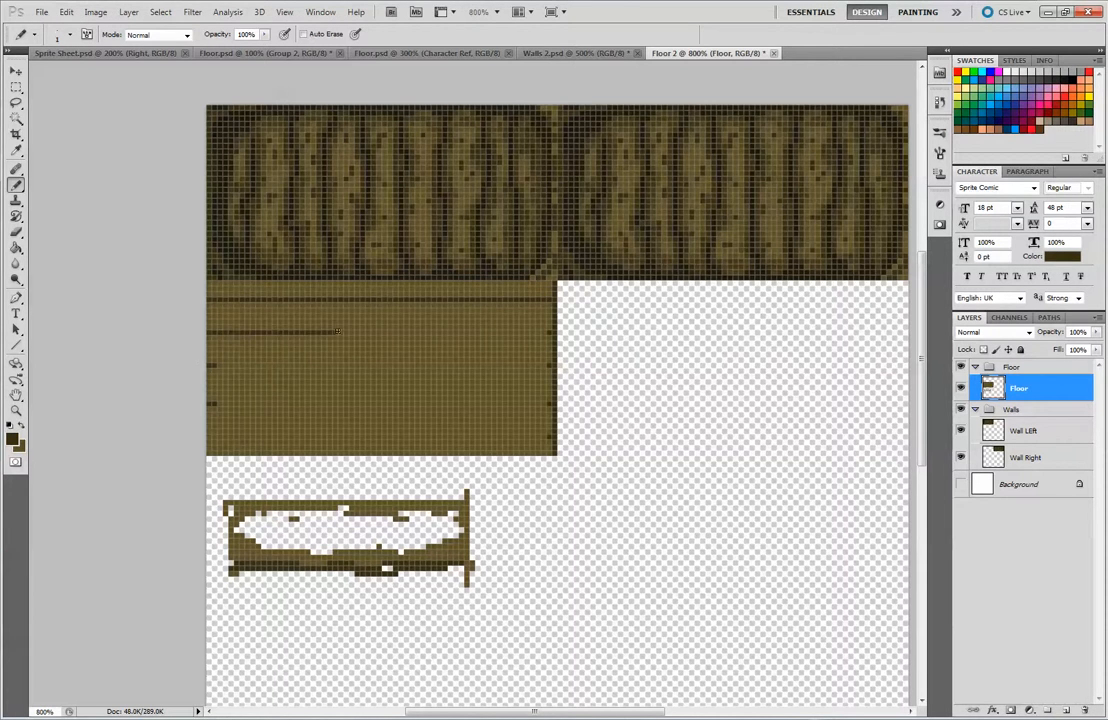
mouse_move(549, 337)
mouse_down()
mouse_move(370, 330)
mouse_move(527, 332)
mouse_up()
alt+click(514, 314)
drag(449, 327, 478, 325)
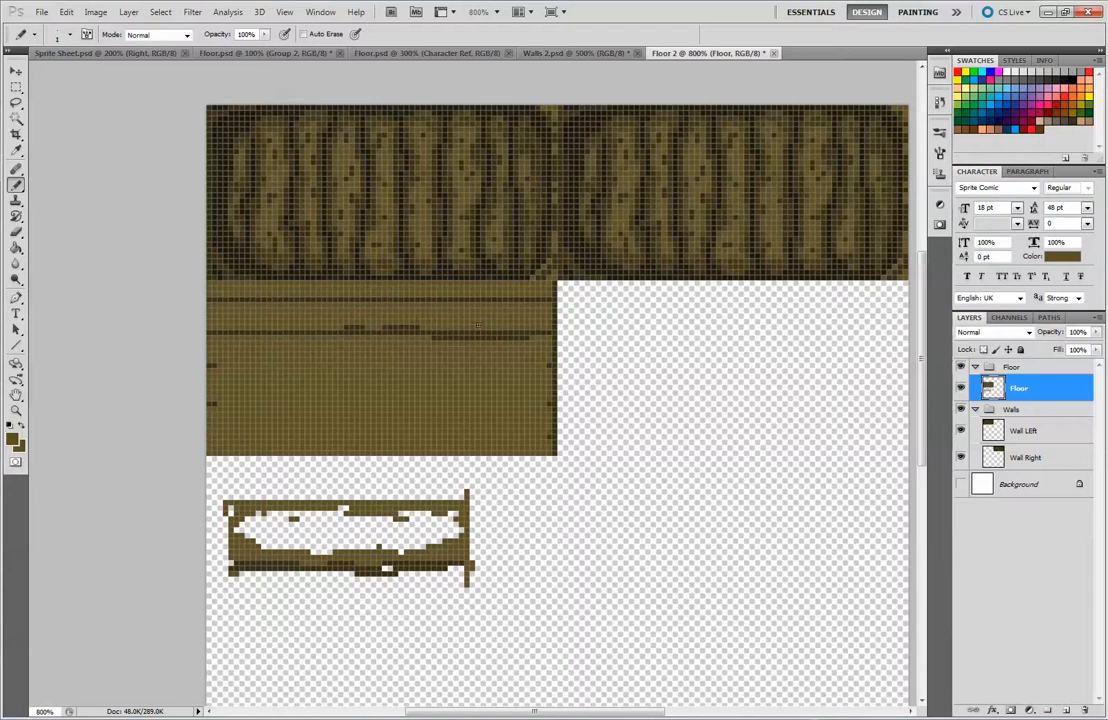
drag(381, 327, 412, 327)
alt+click(526, 332)
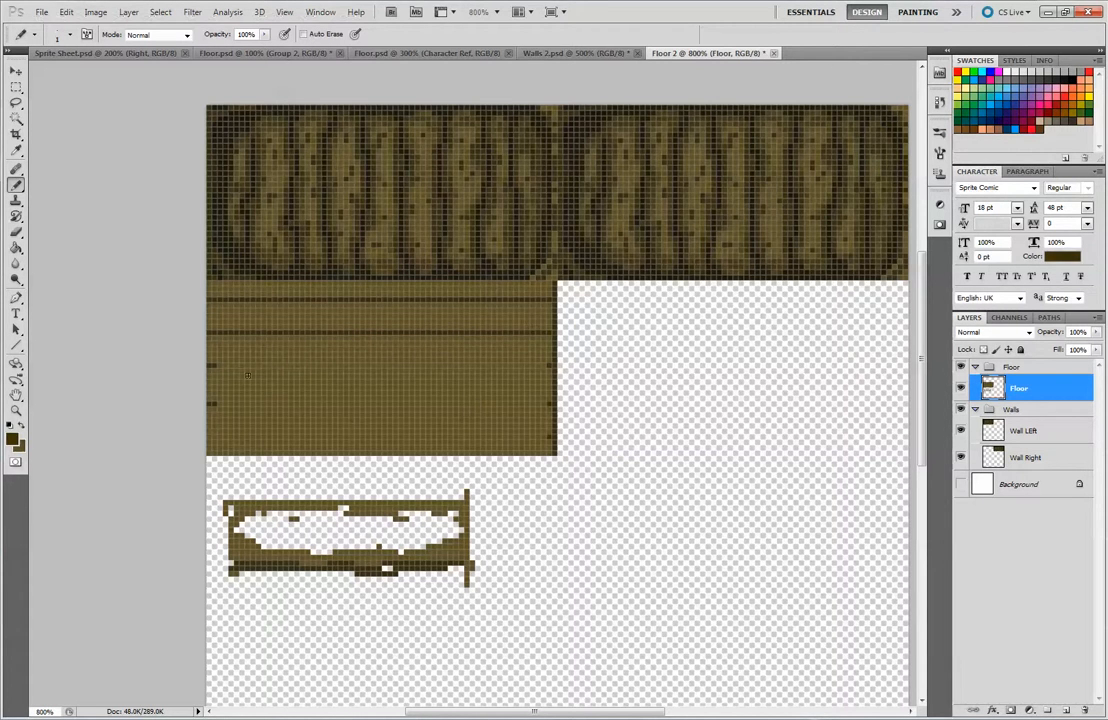
Draw the third horizontal dark plank line across the middle of the tile between its edge marks
drag(216, 364, 251, 364)
drag(524, 365, 452, 366)
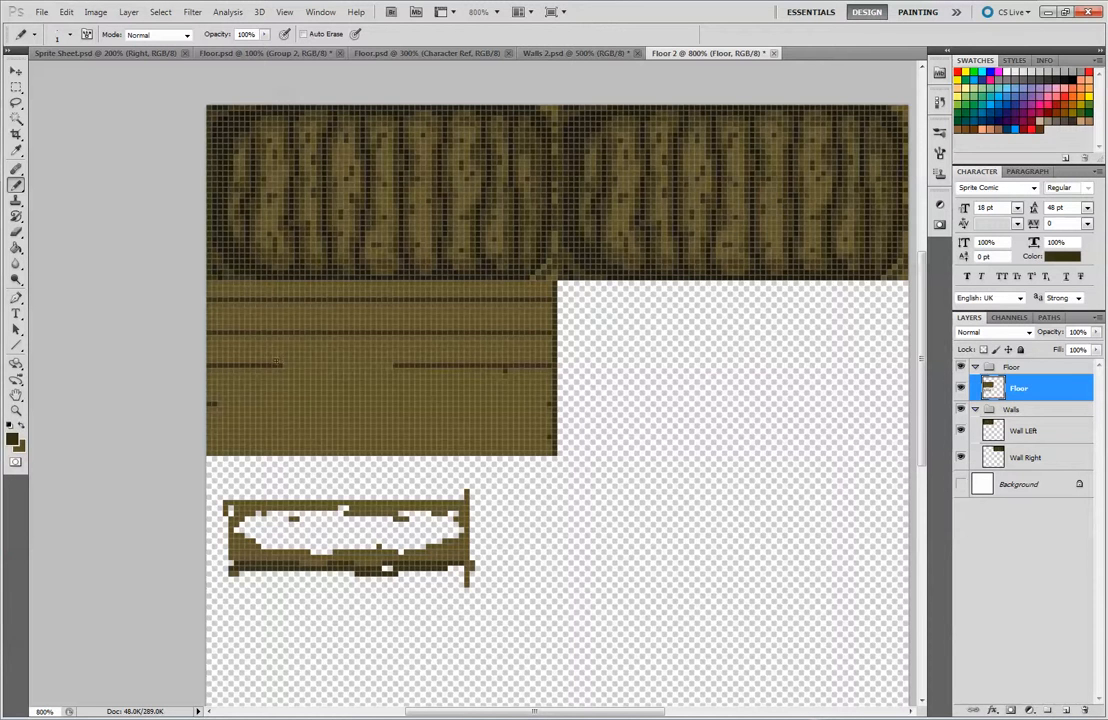
drag(280, 365, 331, 366)
Draw the fourth and fifth dark plank lines across the lower tile and paint over the stray dark pixels in light brown
drag(213, 403, 407, 400)
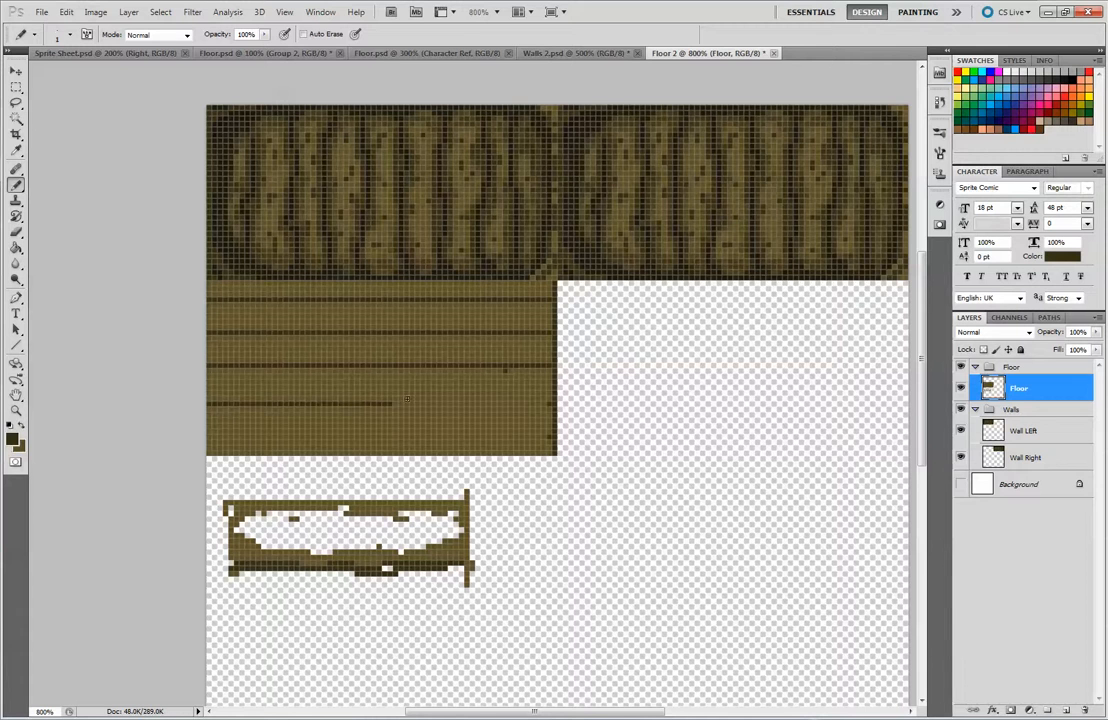
drag(502, 407, 430, 404)
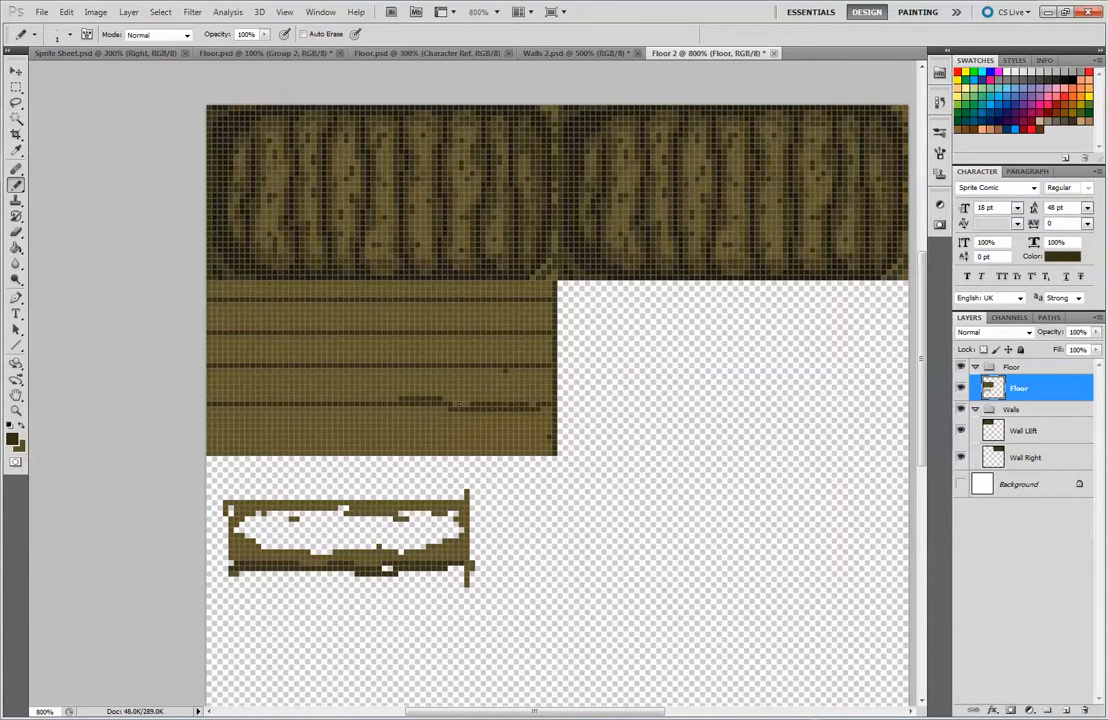
drag(530, 440, 358, 441)
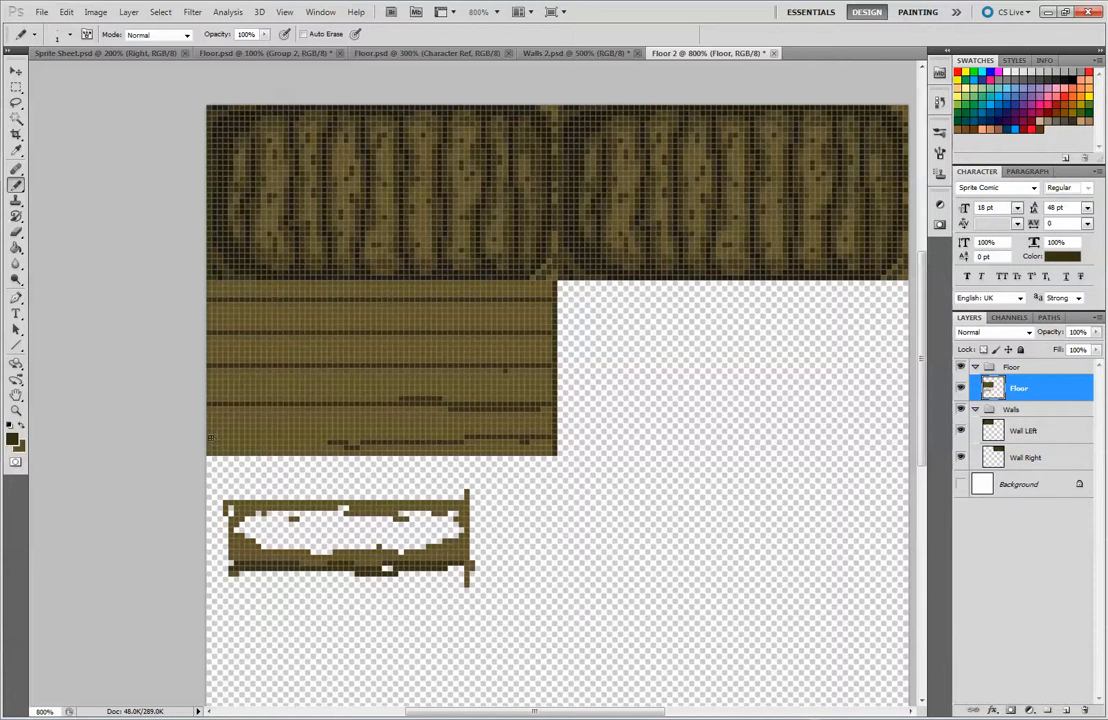
drag(212, 433, 469, 436)
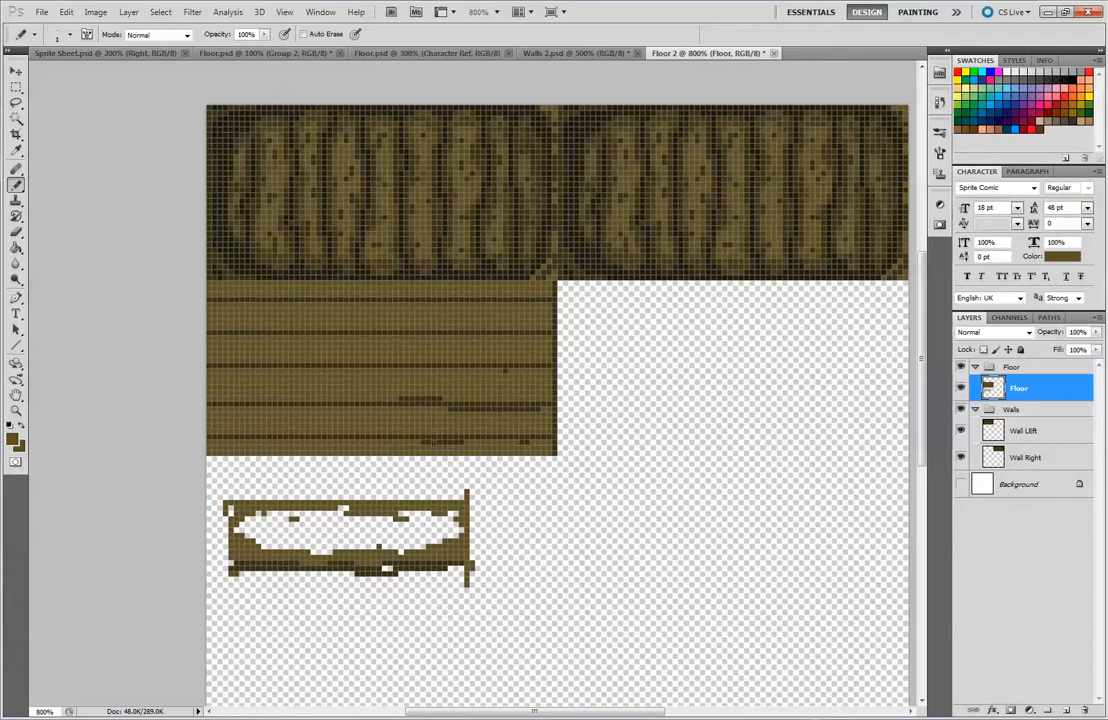
drag(401, 398, 420, 399)
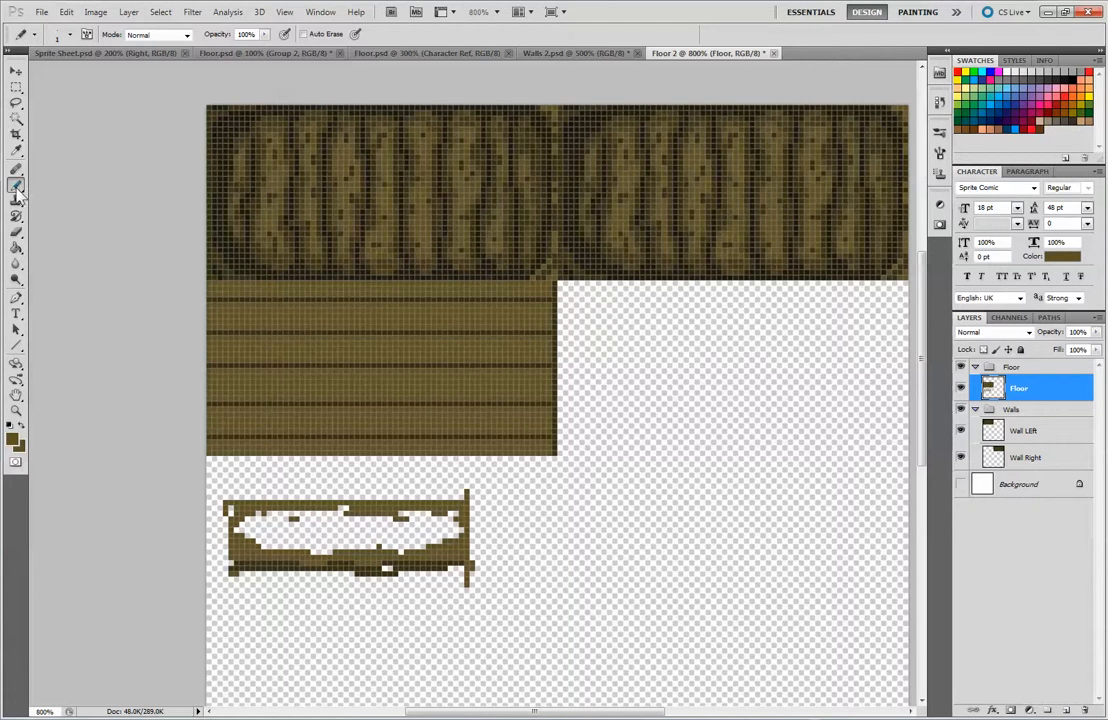
Add dark line segments one pixel lower along the upper three plank lines, with an extra shorter segment beneath the second line's offset
alt+click(289, 299)
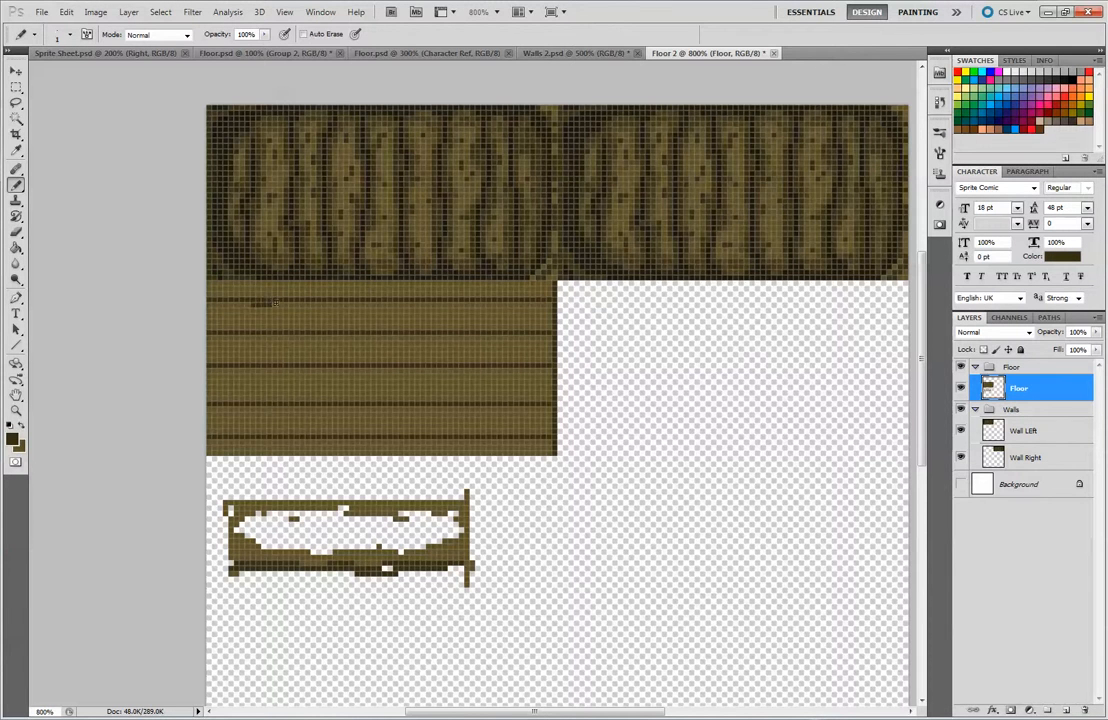
drag(322, 302, 466, 302)
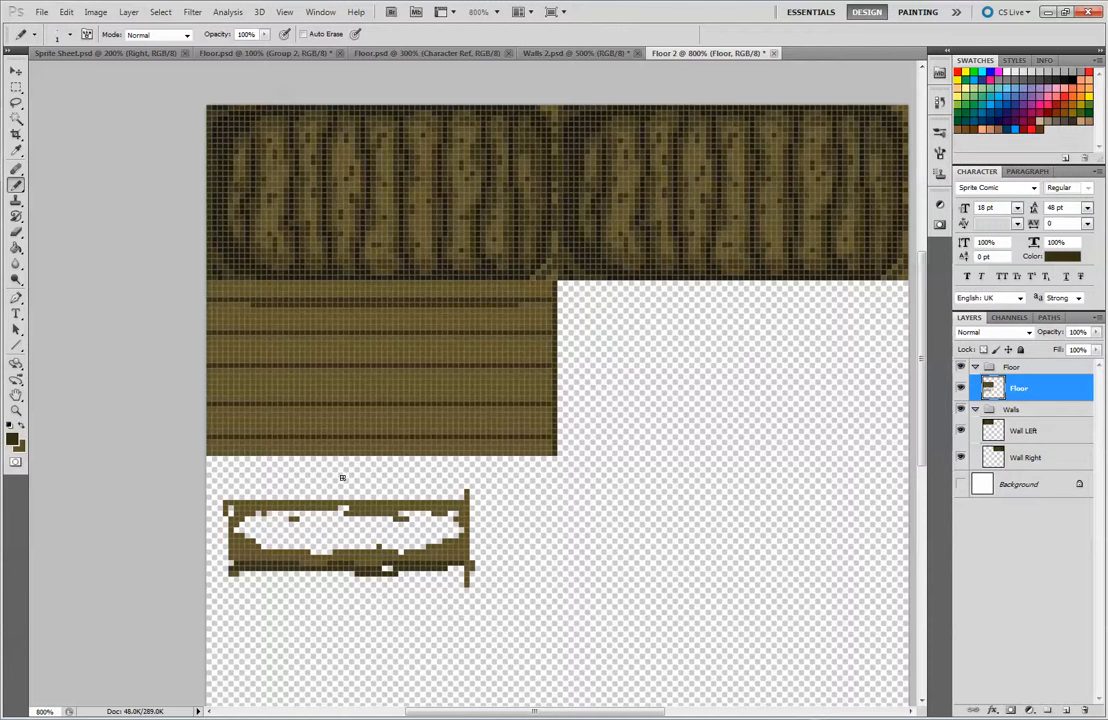
mouse_move(256, 337)
mouse_down()
mouse_move(513, 346)
mouse_move(433, 339)
mouse_move(517, 337)
mouse_up()
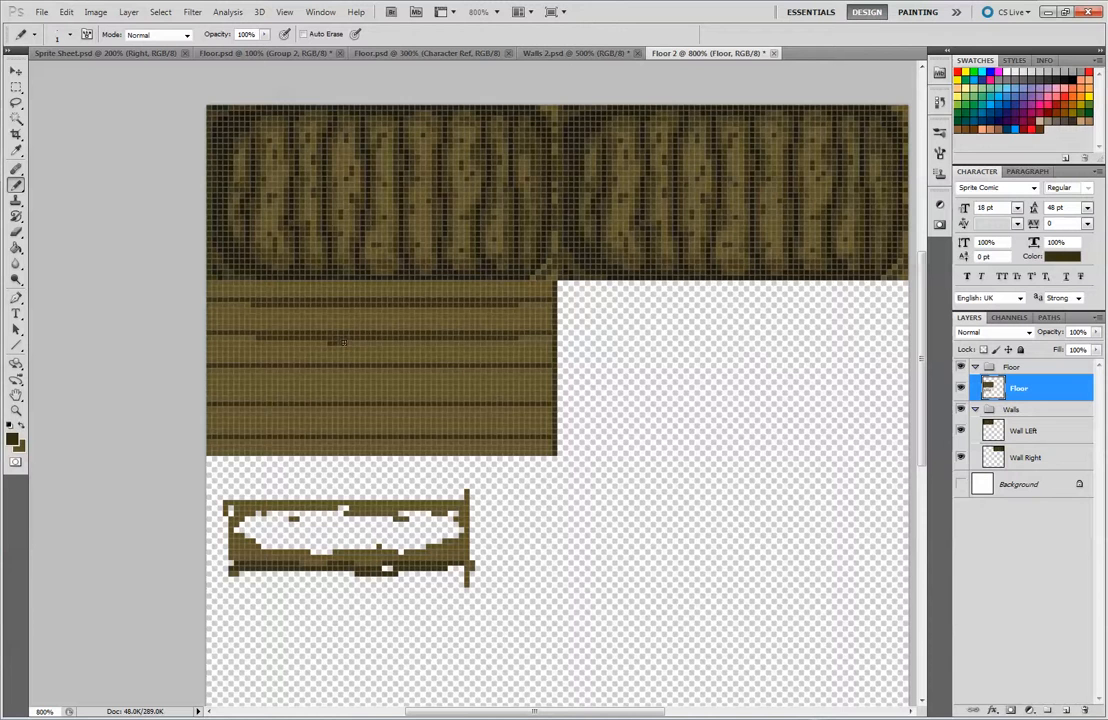
drag(337, 343, 370, 342)
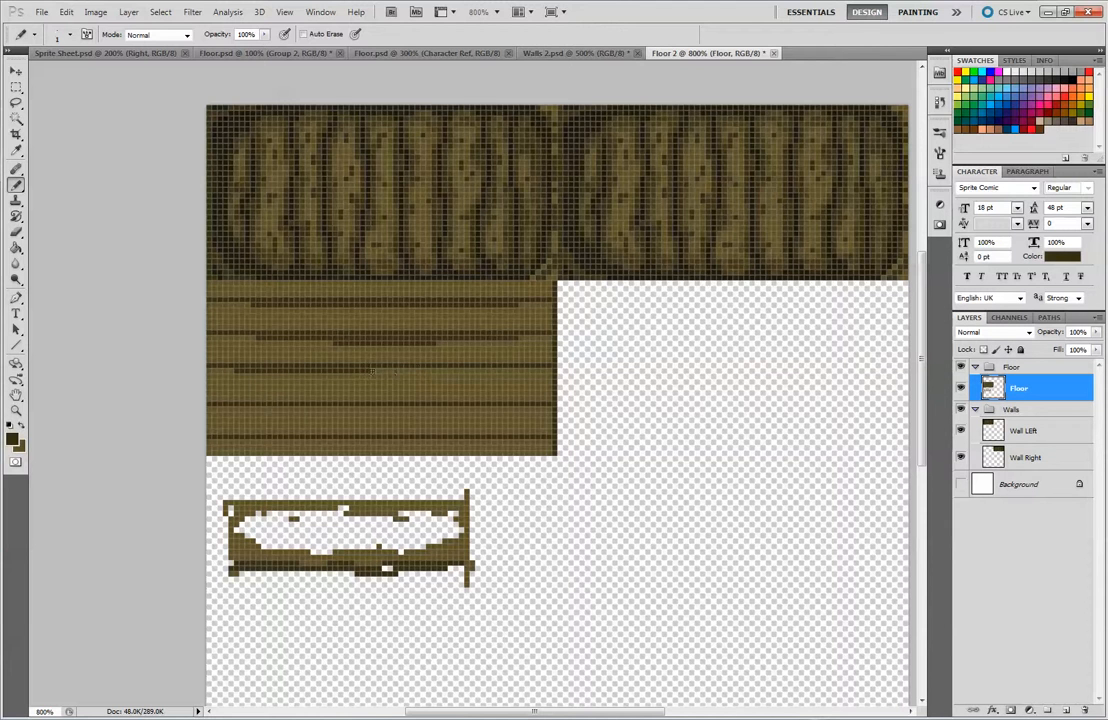
Add offset dark segments below the lower two plank lines and cover the doubled stretches in light brown, leaving stepped, uneven plank edges
drag(370, 412, 480, 408)
key(ctrl+z)
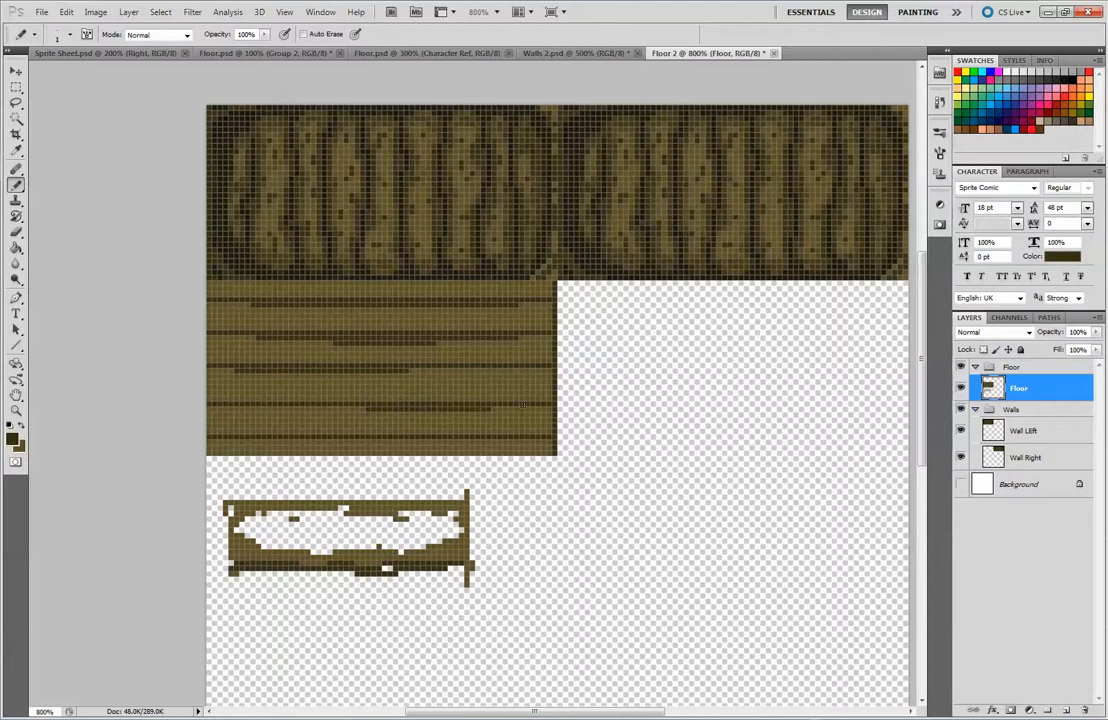
drag(308, 442, 396, 442)
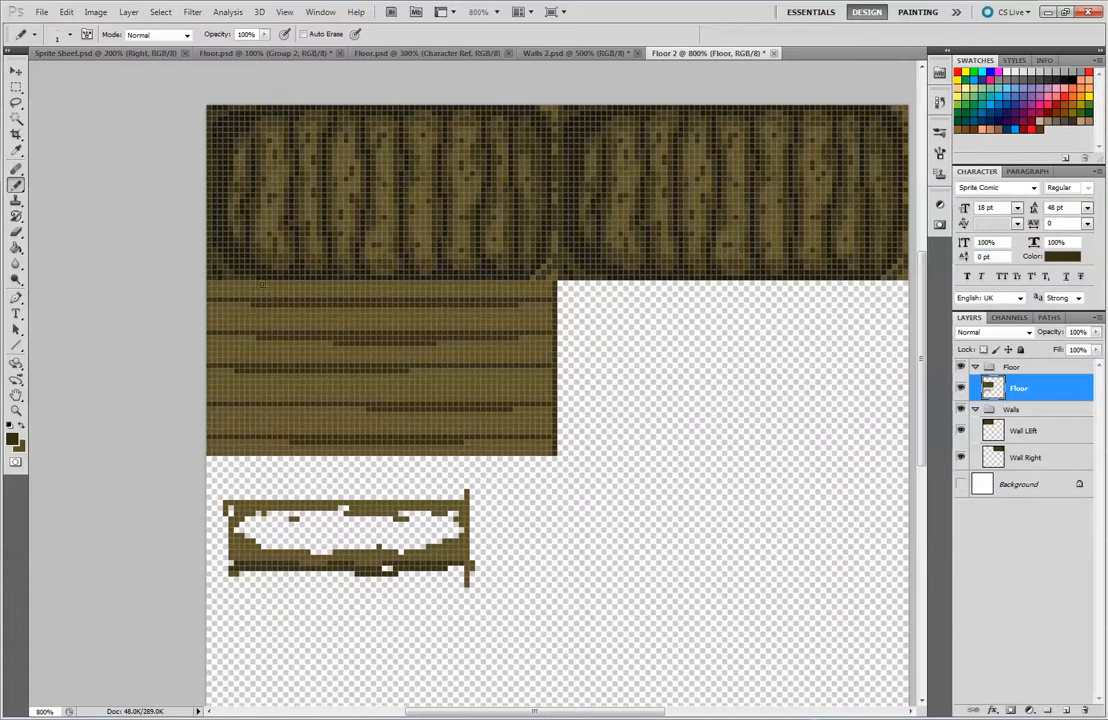
click(232, 250)
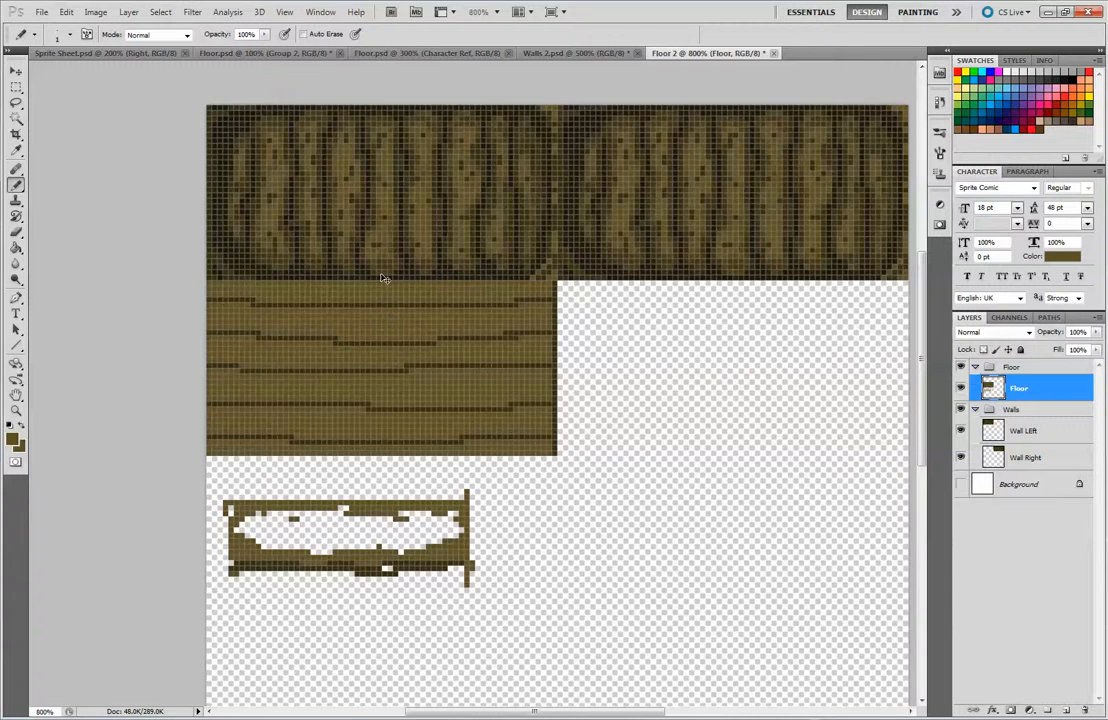
Examine the plank pattern at 300% and 700% zoom to judge how it reads beside the wall tiles
key(ctrl+minus)
key(ctrl+minus)
key(ctrl+minus)
key(ctrl+minus)
key(ctrl+minus)
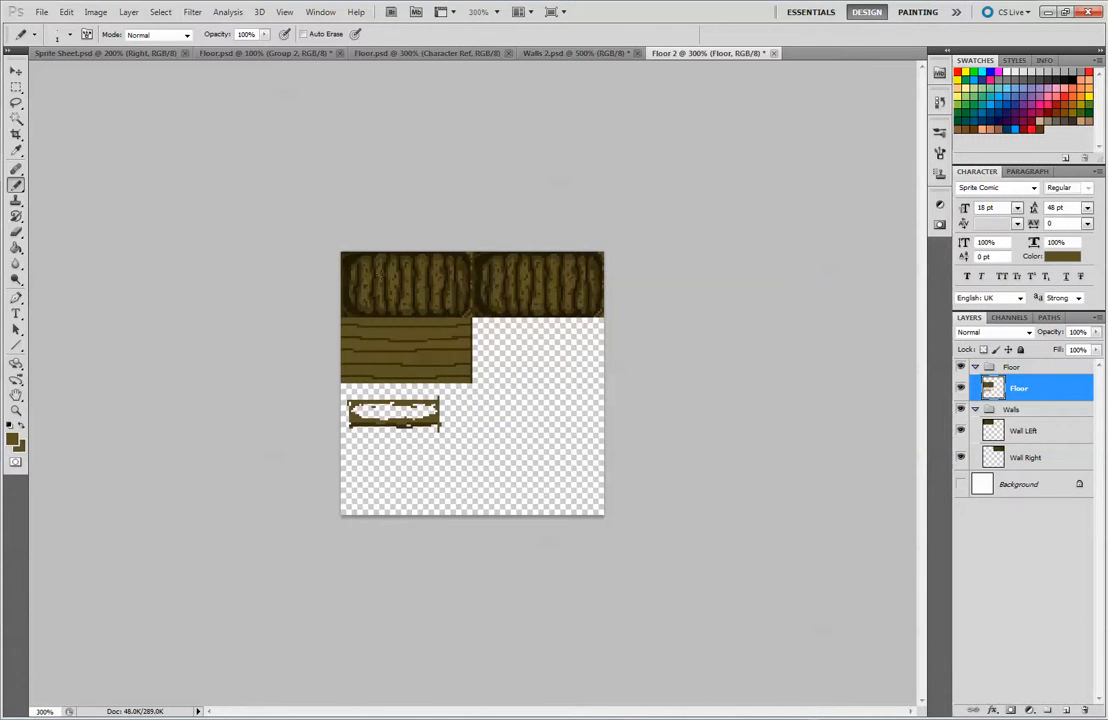
key(ctrl+plus)
key(ctrl+plus)
key(ctrl+plus)
key(ctrl+plus)
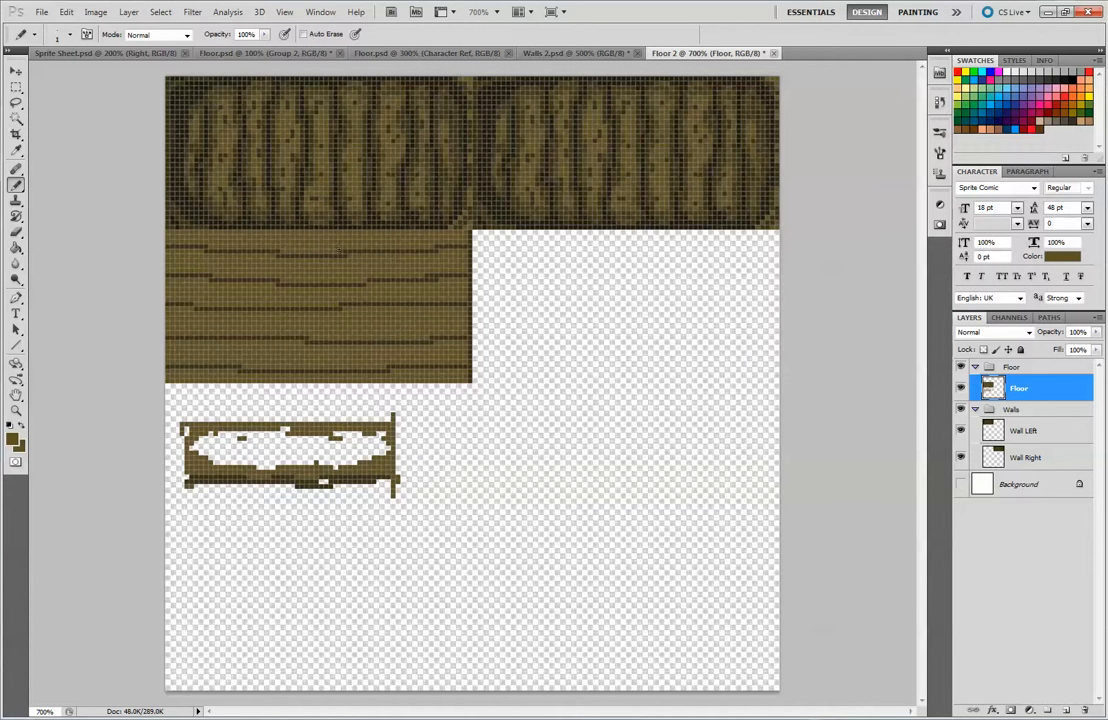
key(ctrl+minus)
key(ctrl+minus)
key(ctrl+minus)
key(ctrl+minus)
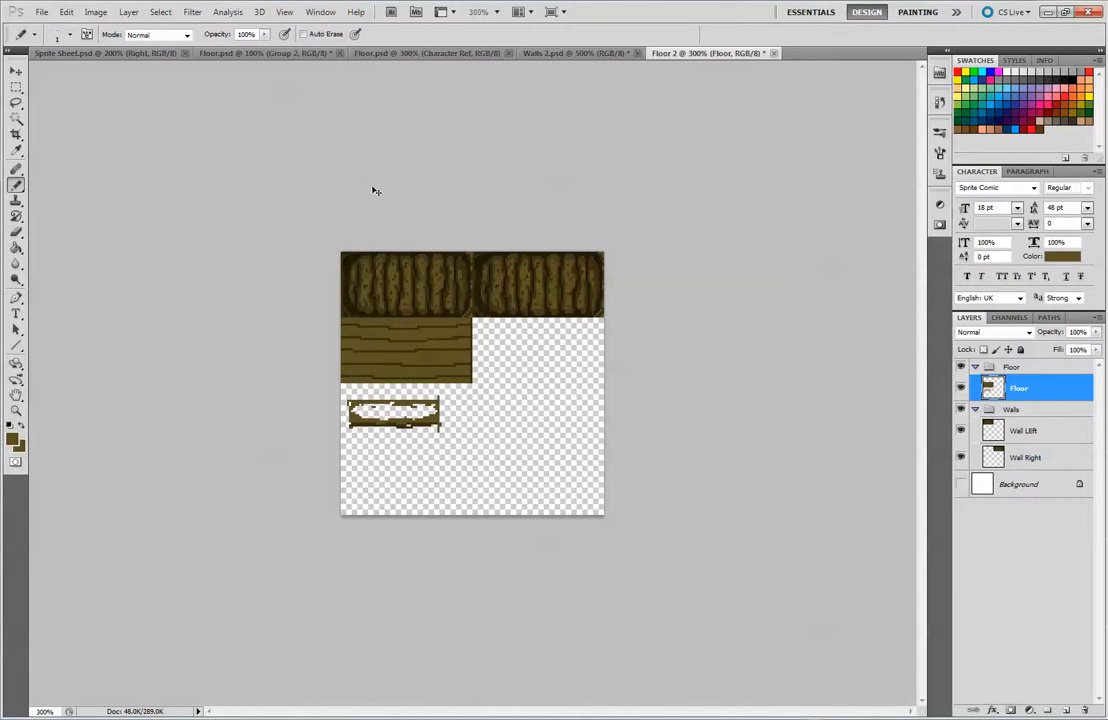
key(ctrl+plus)
key(ctrl+plus)
key(ctrl+plus)
key(ctrl+plus)
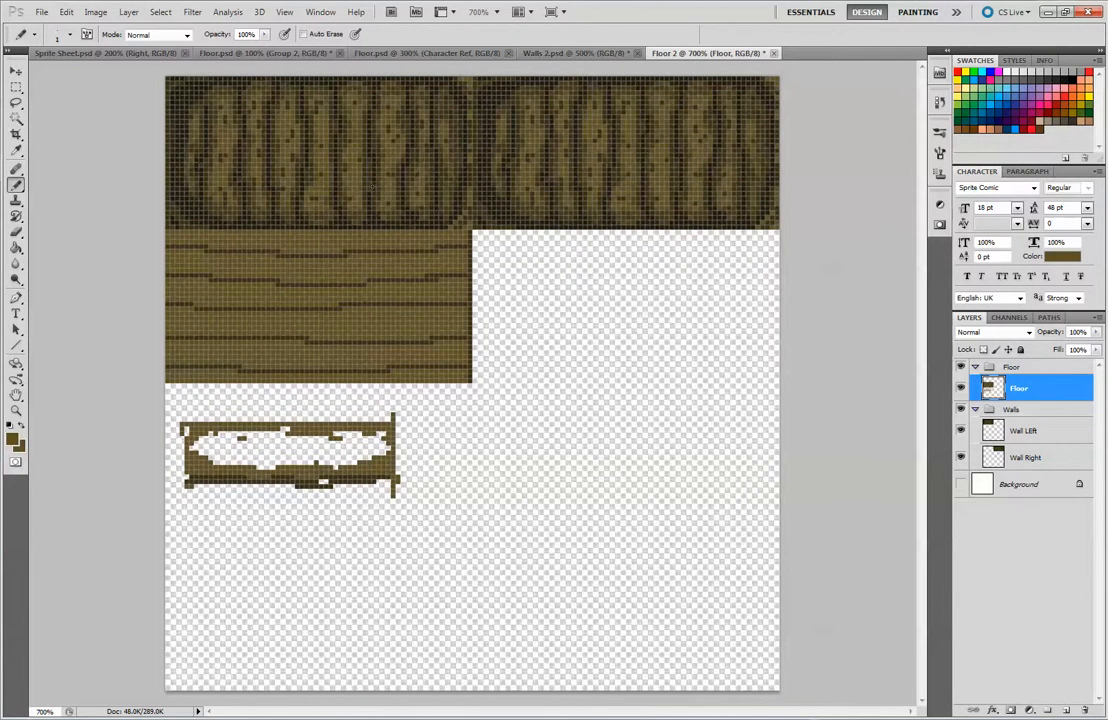
Compare the finished wooden floors in Floor.psd and Sprite Sheet.psd with the new tile in Floor 2
click(220, 50)
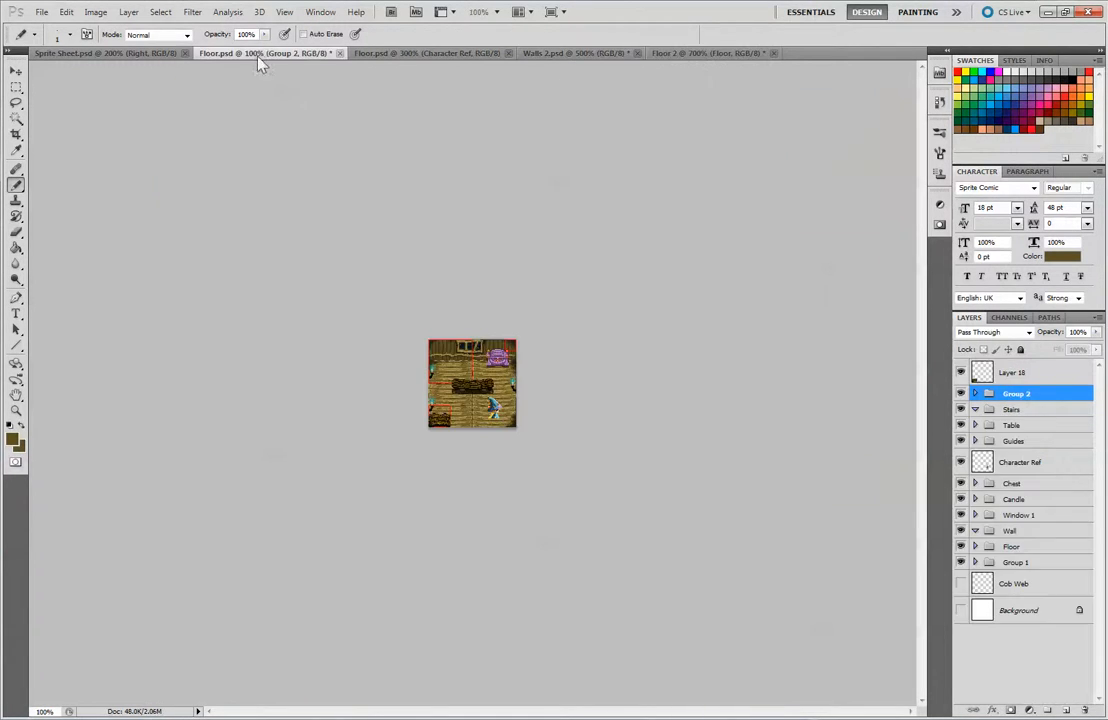
click(158, 52)
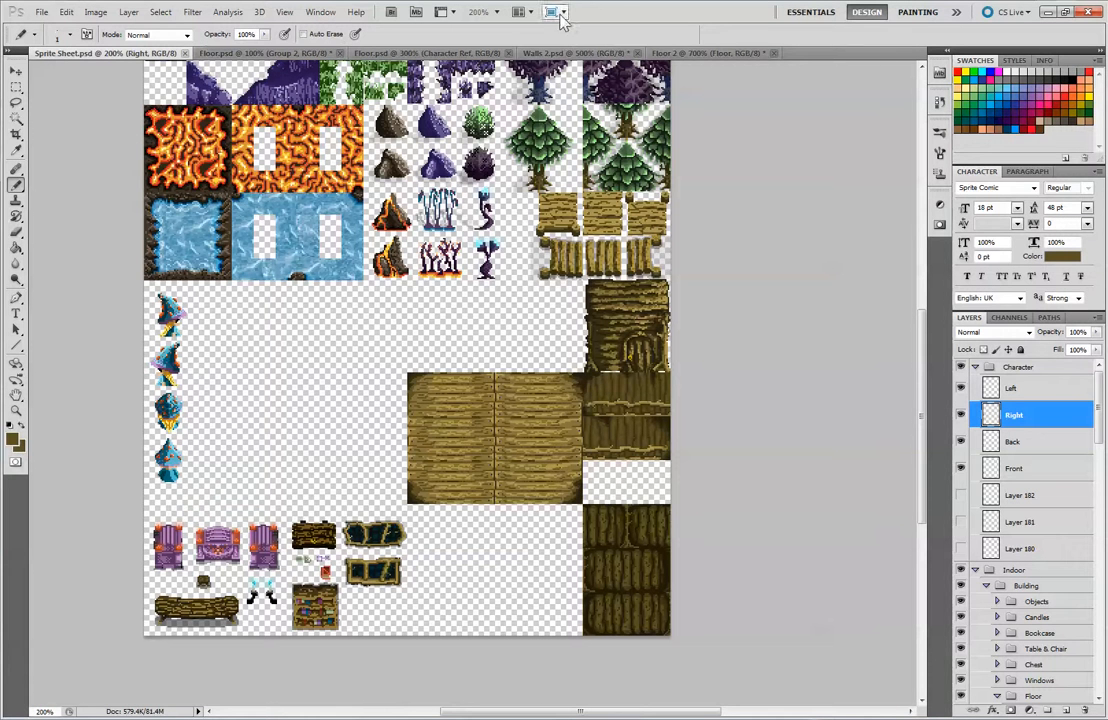
click(695, 51)
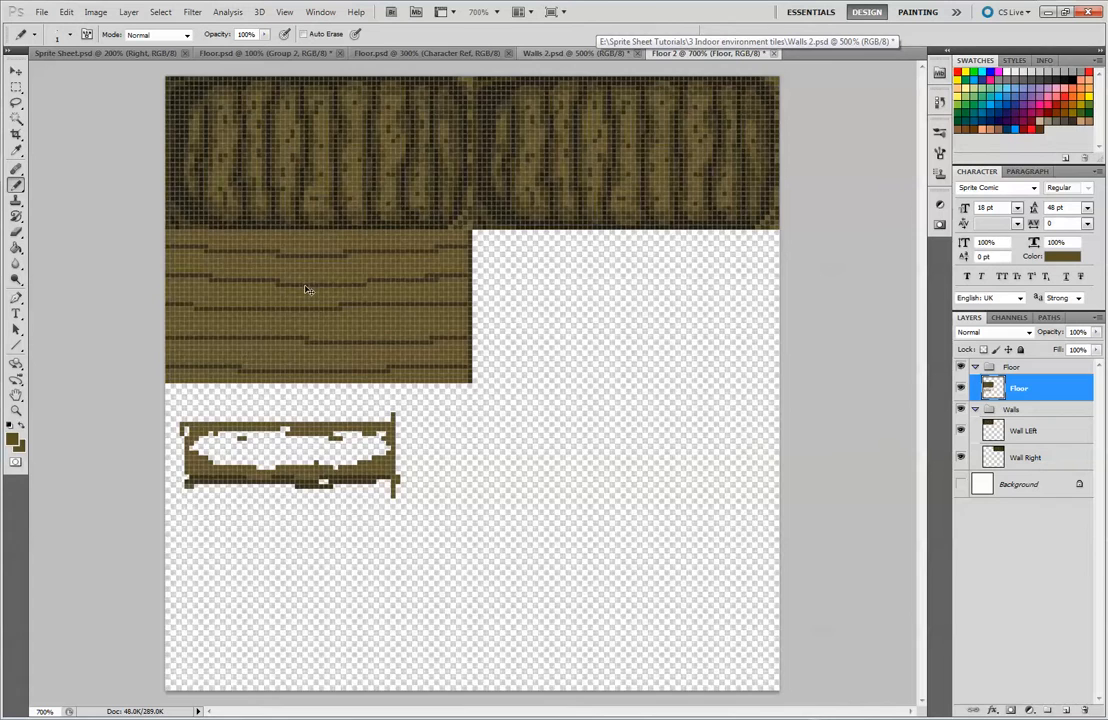
key(ctrl+minus)
key(ctrl+minus)
key(ctrl+minus)
key(ctrl+plus)
key(ctrl+plus)
key(ctrl+plus)
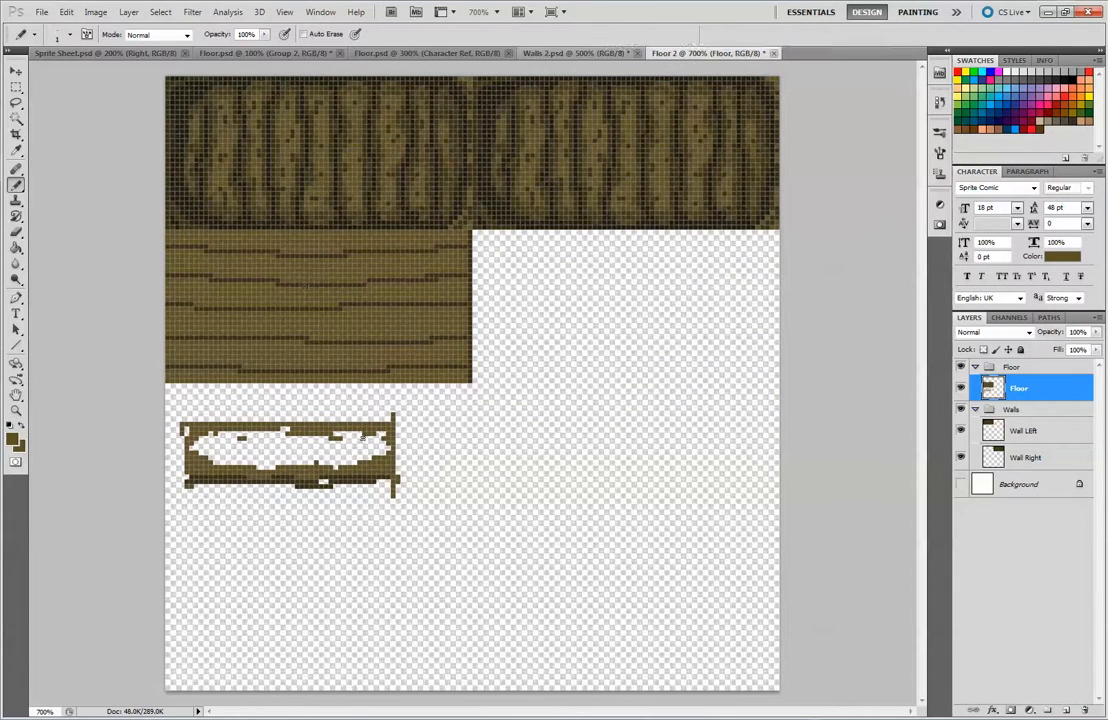
Sample the light tan of the wooden planks in Sprite Sheet.psd and paint a small test patch on the second plank in Floor 2
key(alt)
key(alt)
alt+click(181, 145)
alt+click(313, 244)
click(215, 52)
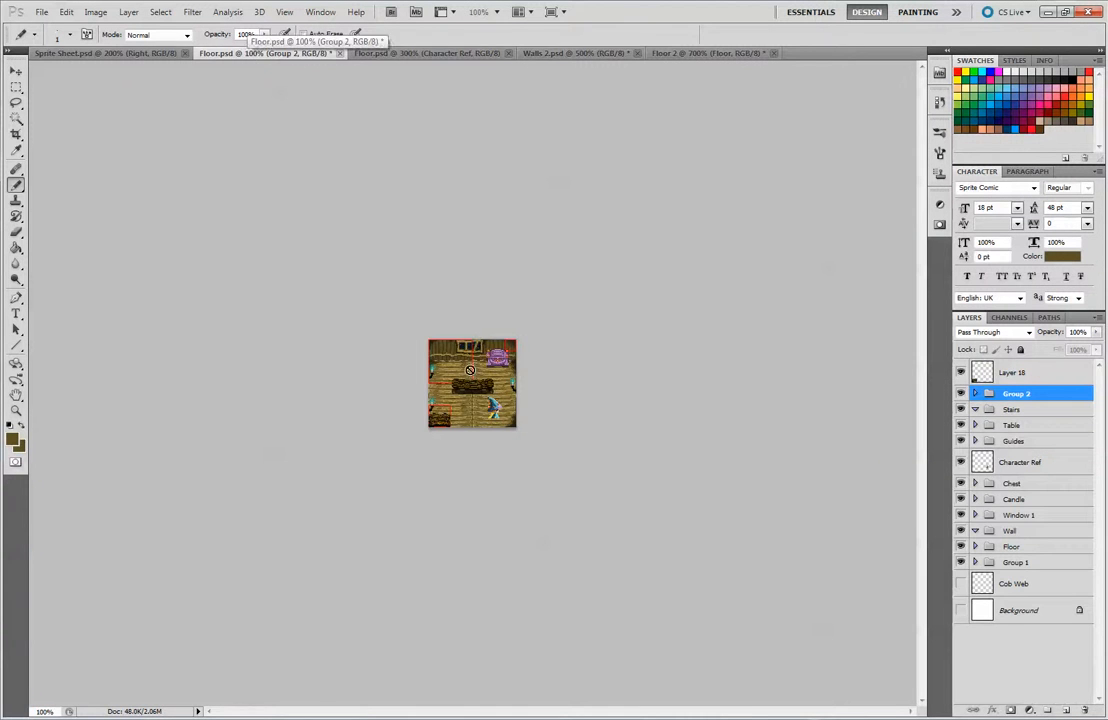
click(105, 52)
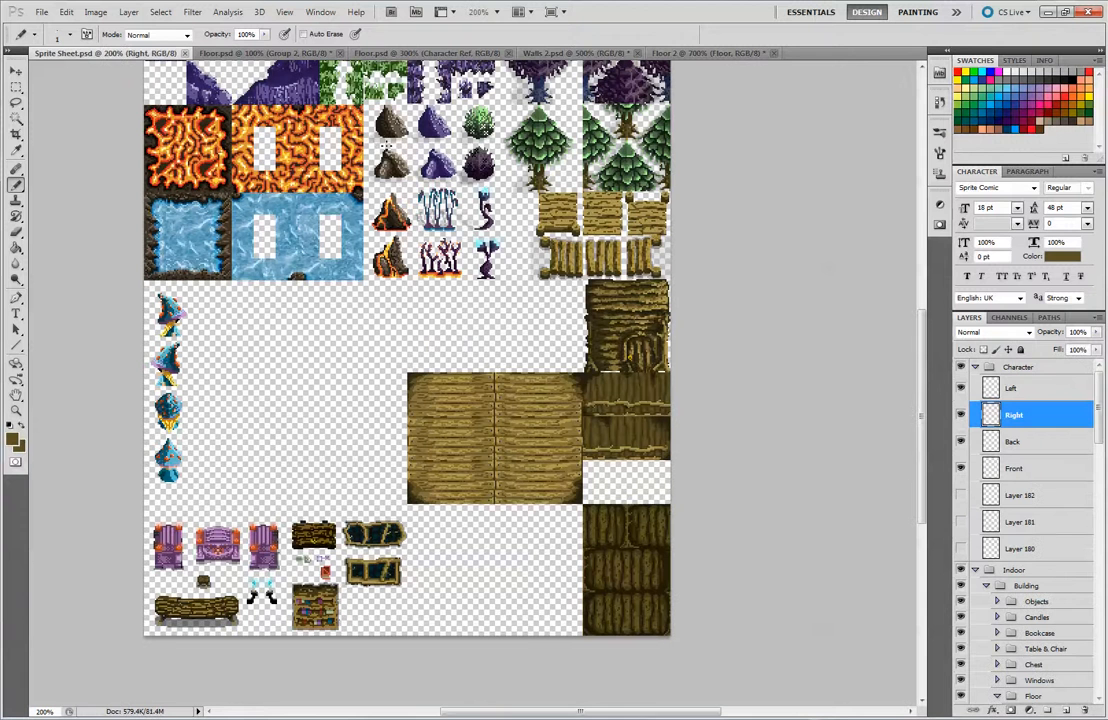
alt+click(613, 200)
click(683, 54)
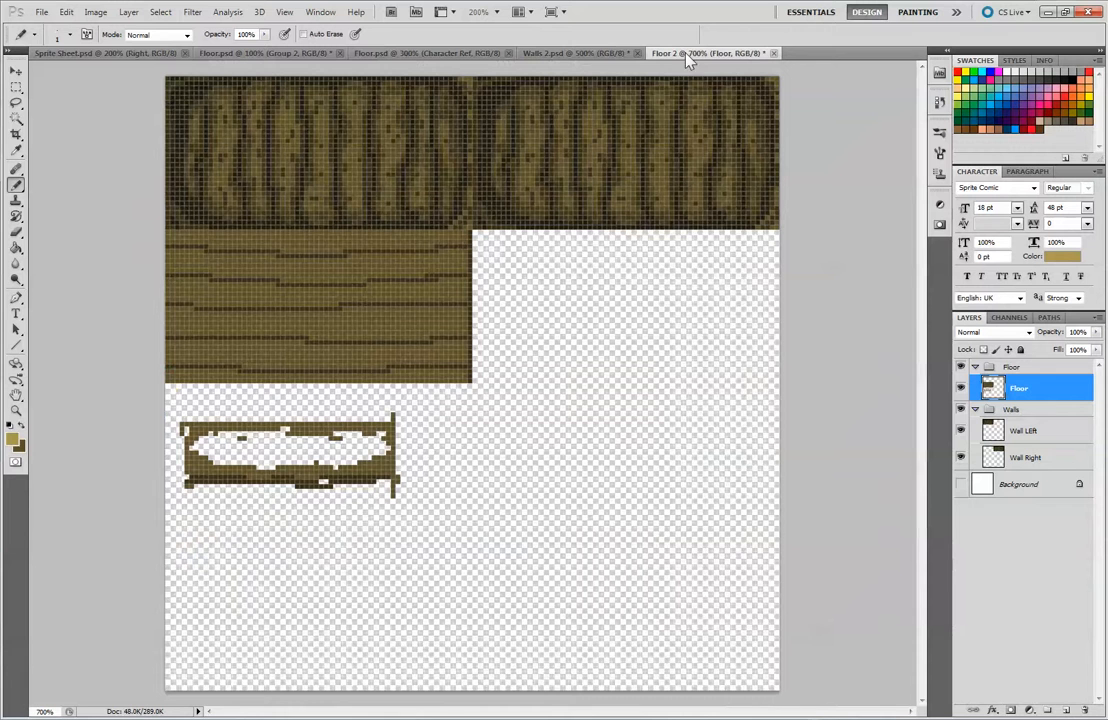
click(340, 271)
Set the foreground colour to a medium brown between the tan test patch and the plank's base brown
click(15, 441)
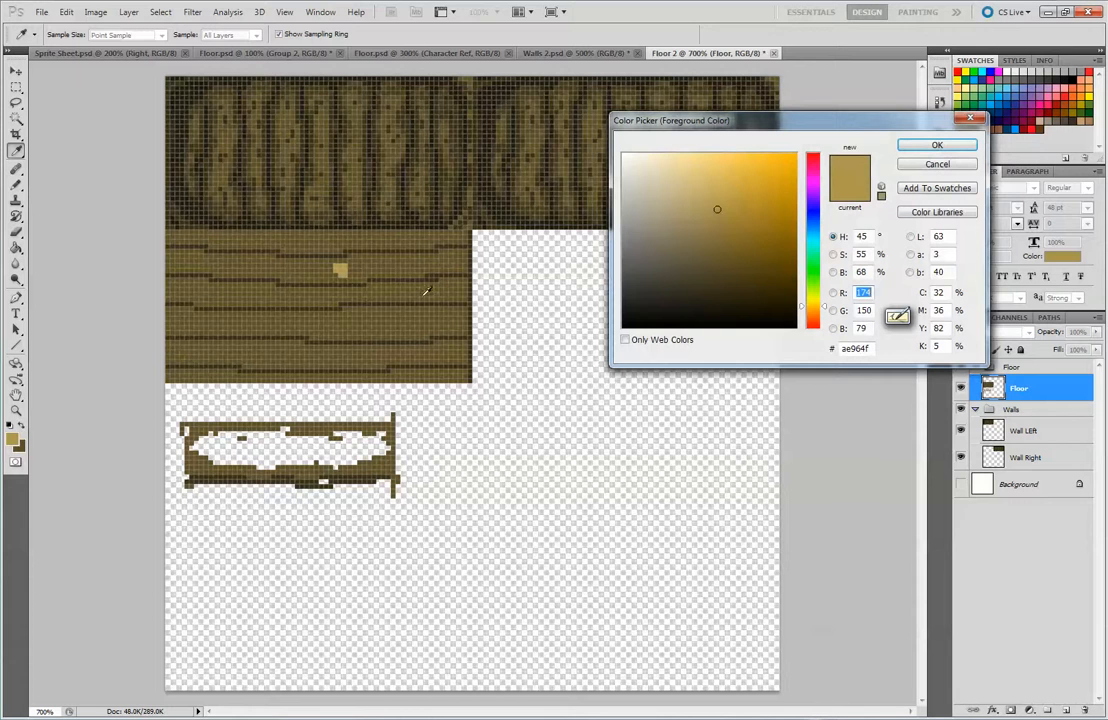
click(354, 267)
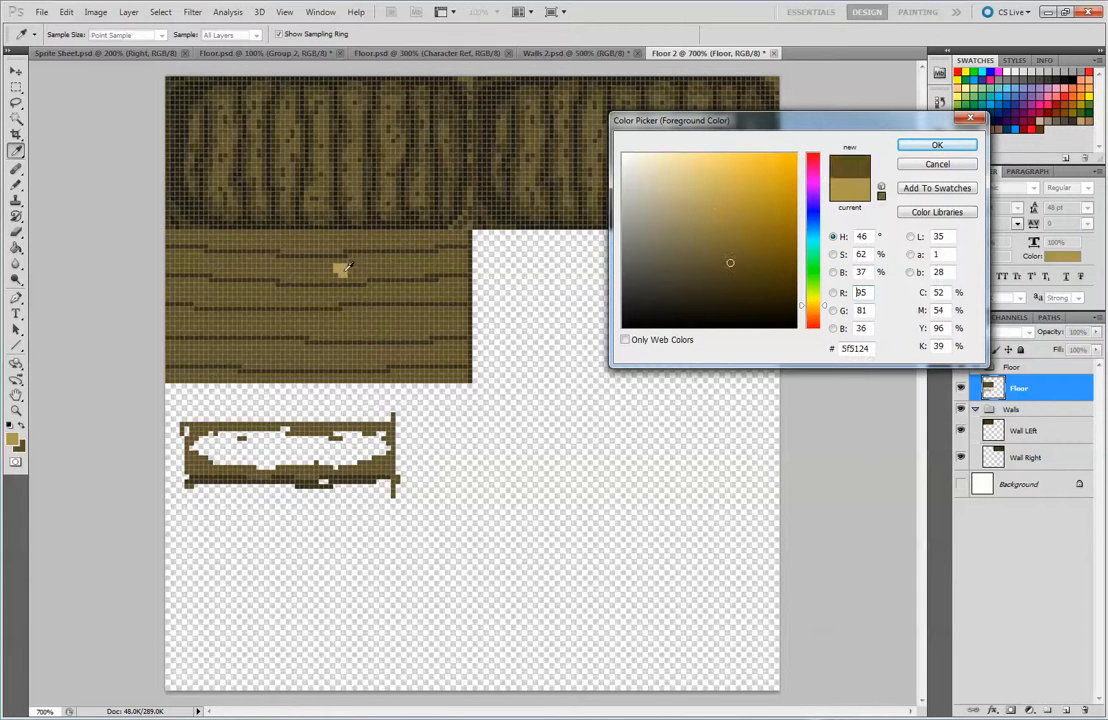
click(345, 269)
click(355, 270)
click(937, 145)
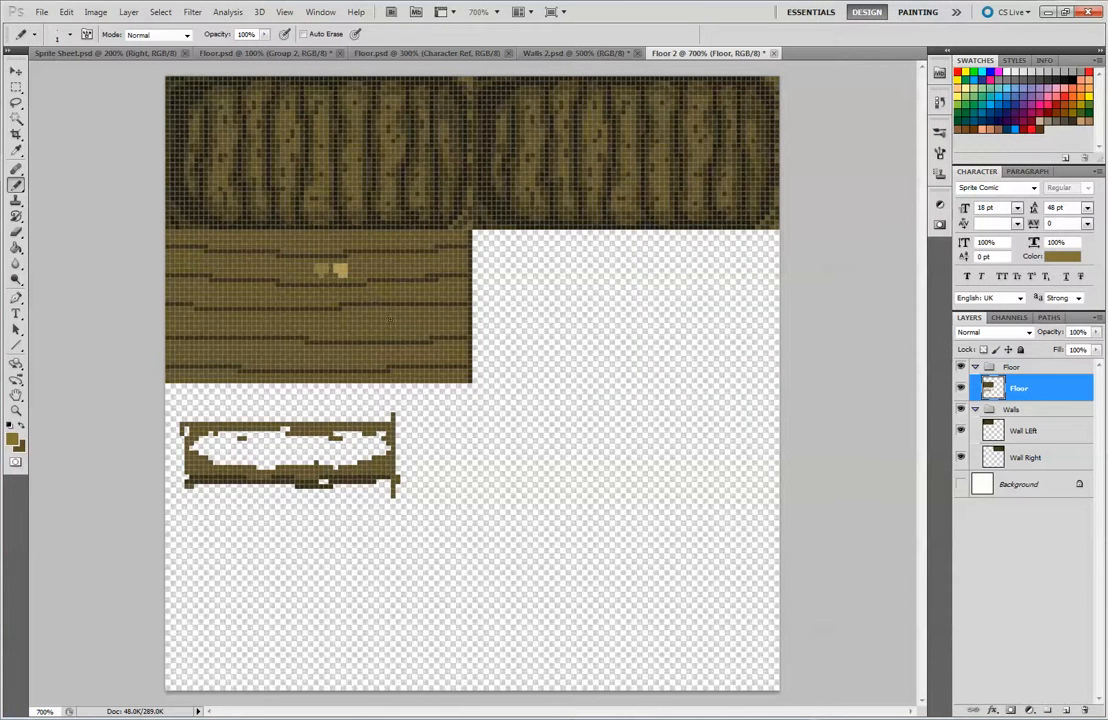
Paint medium brown, tan and near-black palette swatches beside the plank sketch, sampling the near-black from the wall tile's shadow
mouse_move(445, 414)
mouse_down()
mouse_move(332, 266)
mouse_move(448, 423)
mouse_move(415, 439)
mouse_move(426, 408)
mouse_up()
alt+click(322, 266)
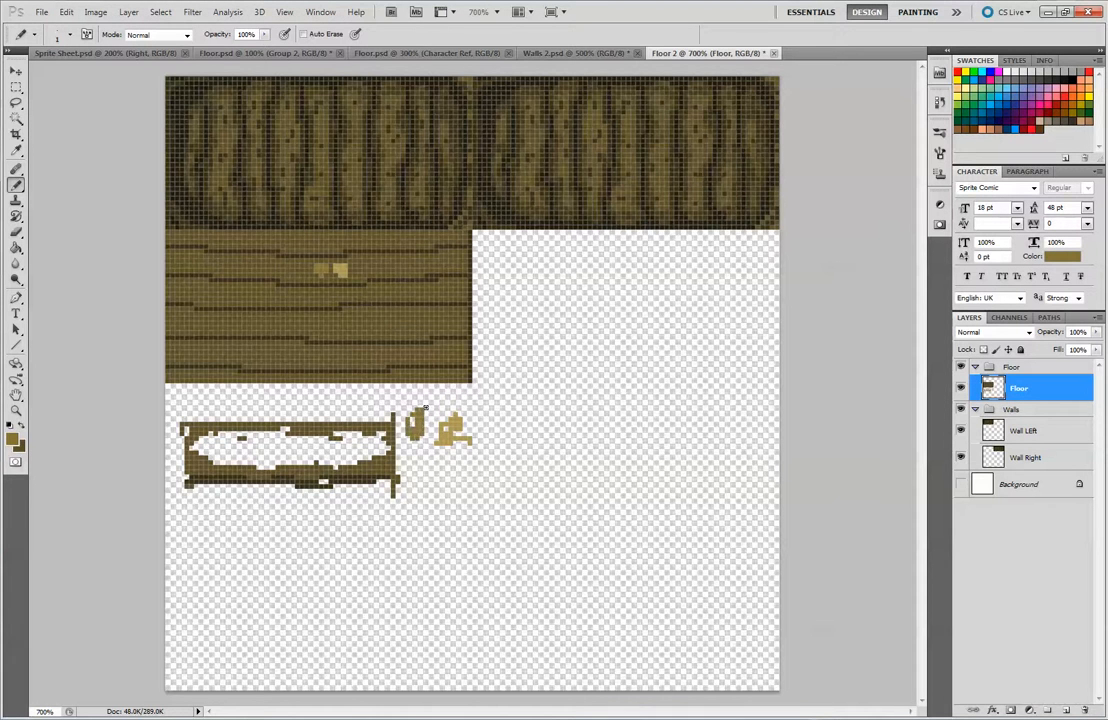
alt+click(185, 186)
alt+click(185, 186)
alt+click(183, 187)
mouse_move(415, 485)
mouse_down()
mouse_move(430, 480)
mouse_move(405, 500)
mouse_move(435, 495)
mouse_move(420, 505)
mouse_up()
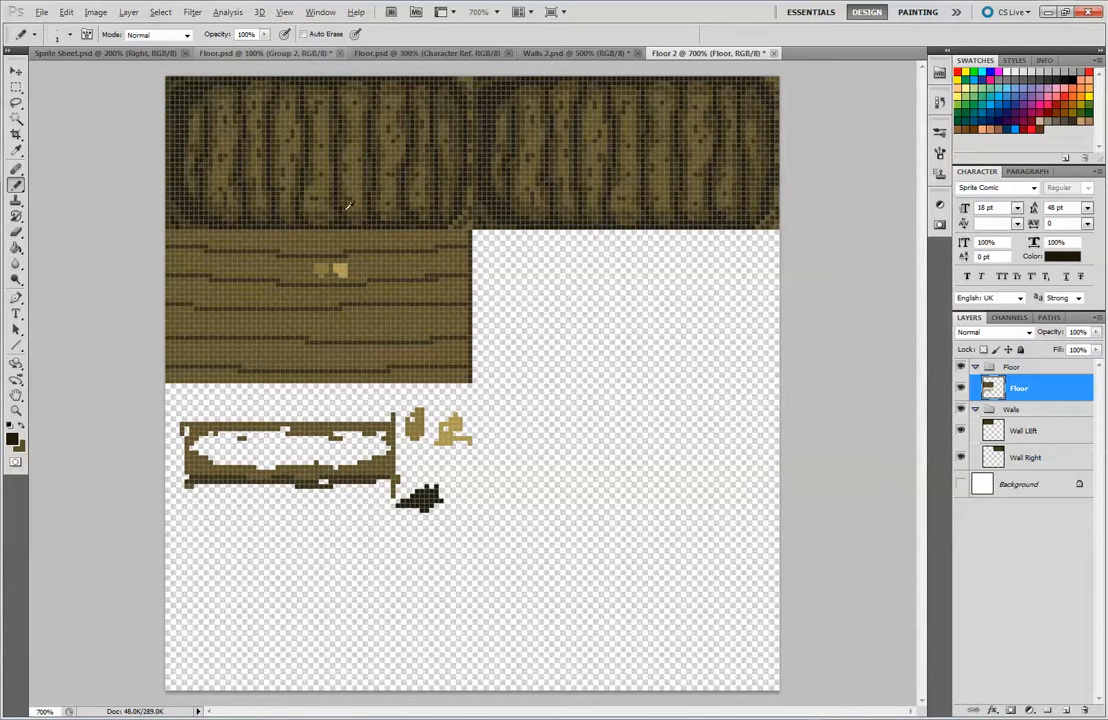
Paint a medium-brown highlight with uneven lower edges along the second plank, covering the two test patches
alt+click(279, 232)
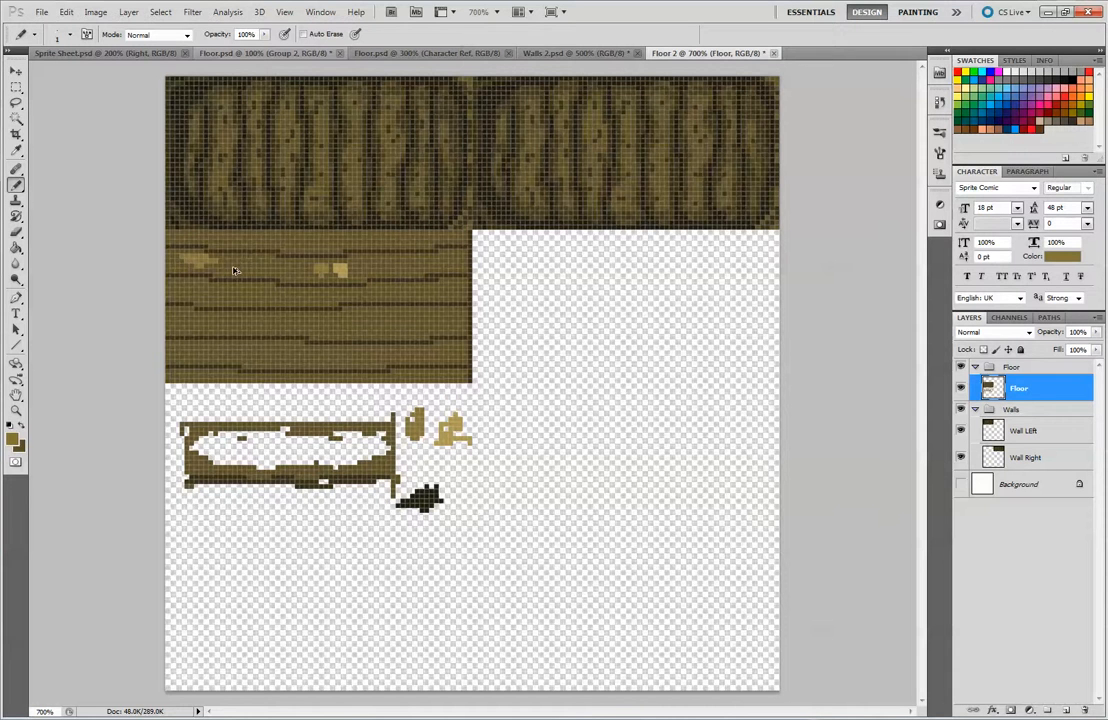
key(ctrl+z)
drag(256, 264, 227, 262)
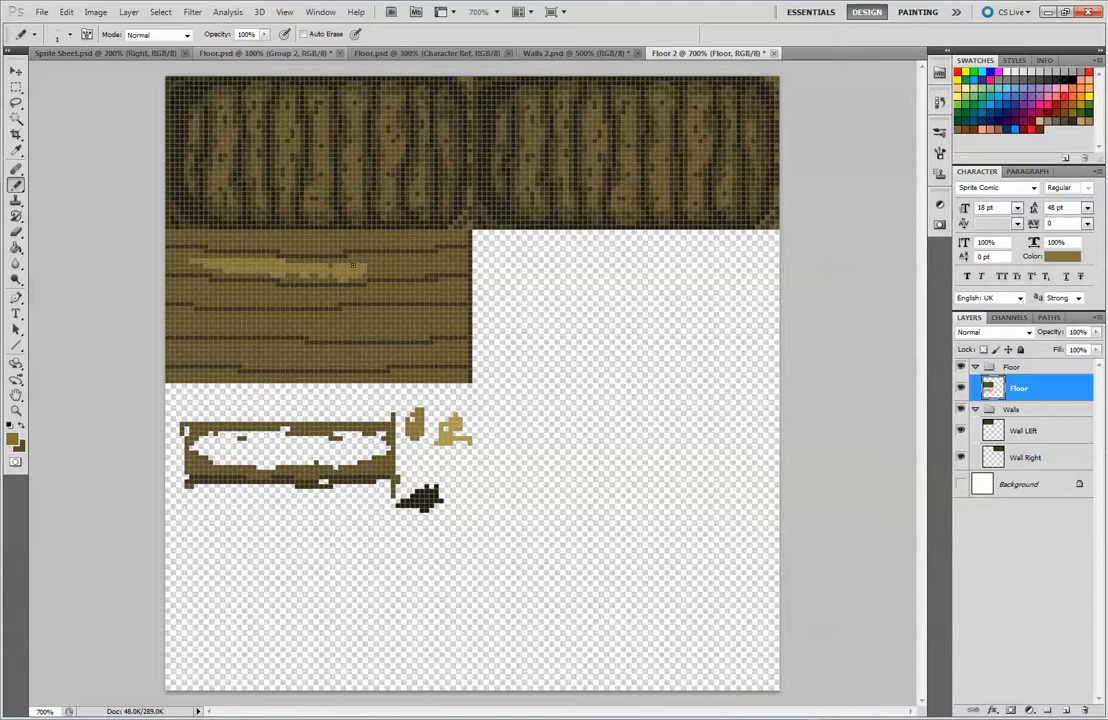
drag(366, 266, 403, 267)
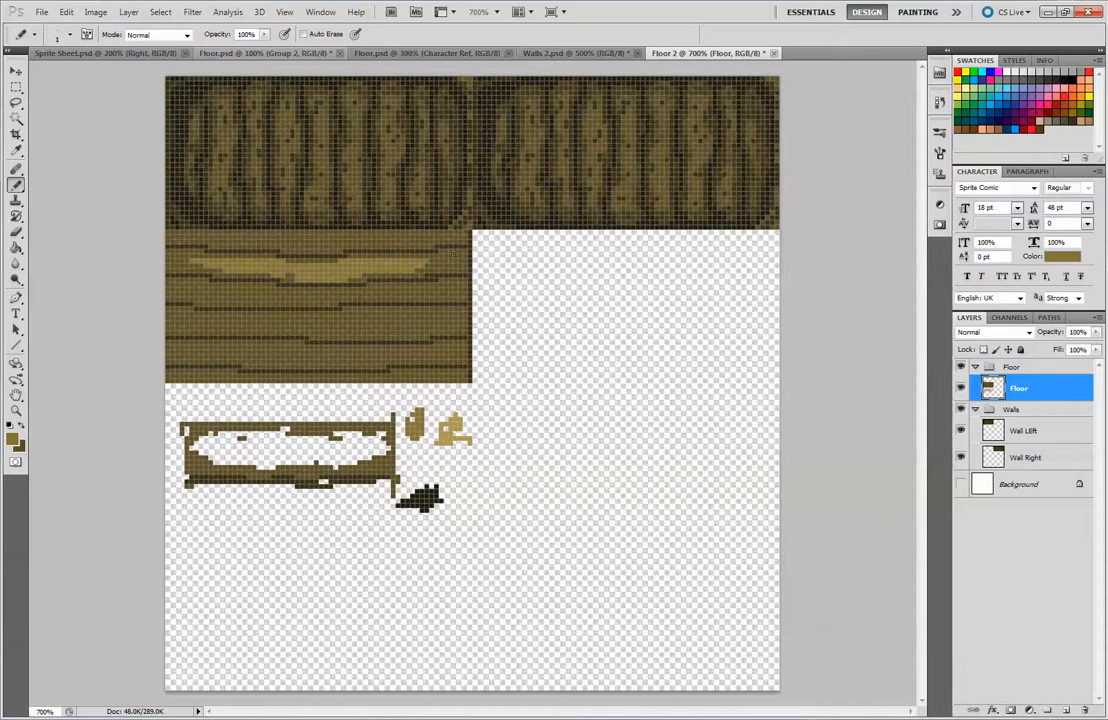
Sketch a demonstration plank top edge, an upward arrow and a curved profile in medium brown on the empty canvas beside the tile
mouse_move(533, 412)
mouse_down()
mouse_move(785, 409)
mouse_move(731, 408)
mouse_up()
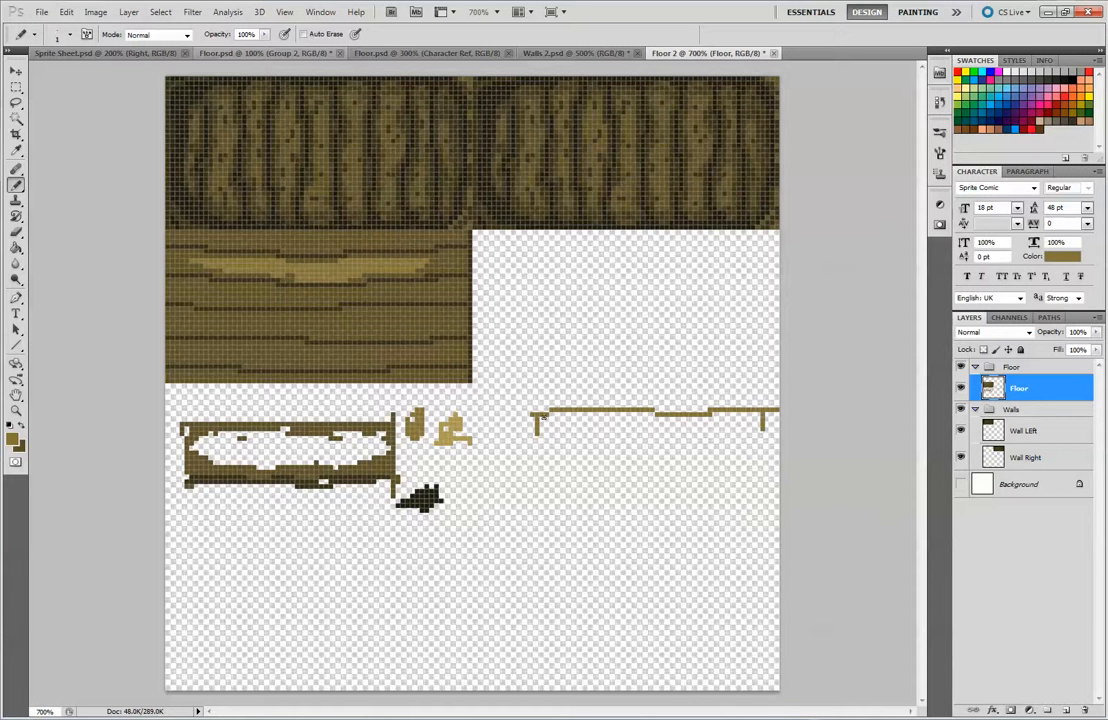
drag(538, 420, 727, 422)
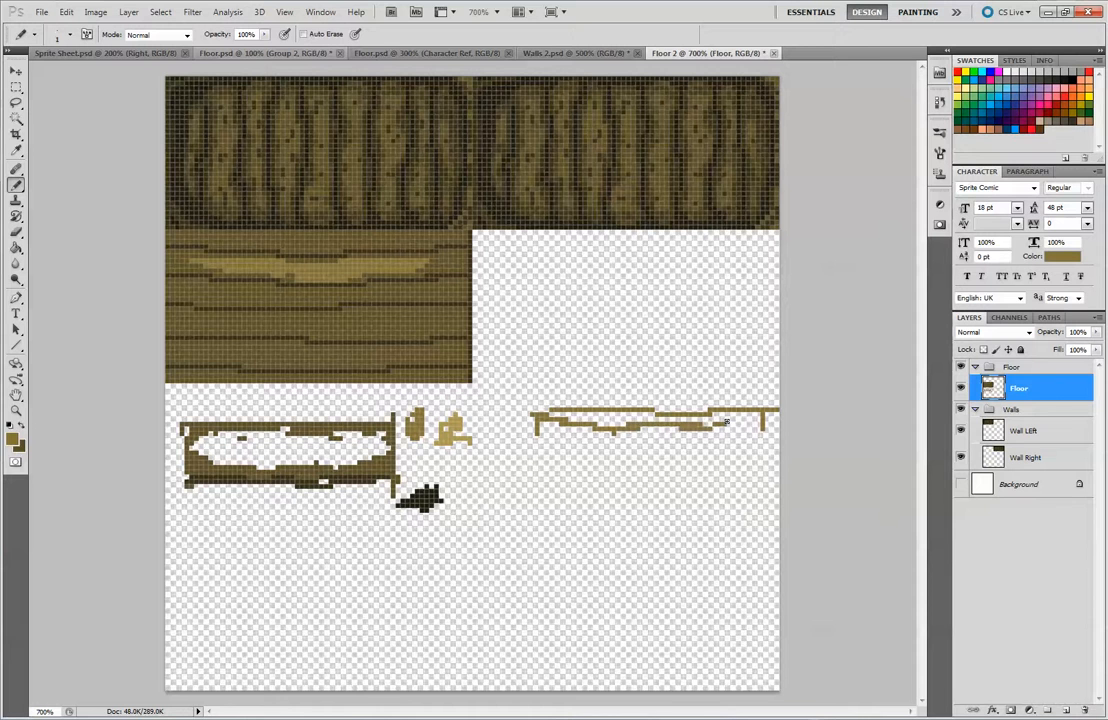
mouse_move(590, 381)
mouse_down()
mouse_move(606, 412)
mouse_move(624, 351)
mouse_move(633, 366)
mouse_up()
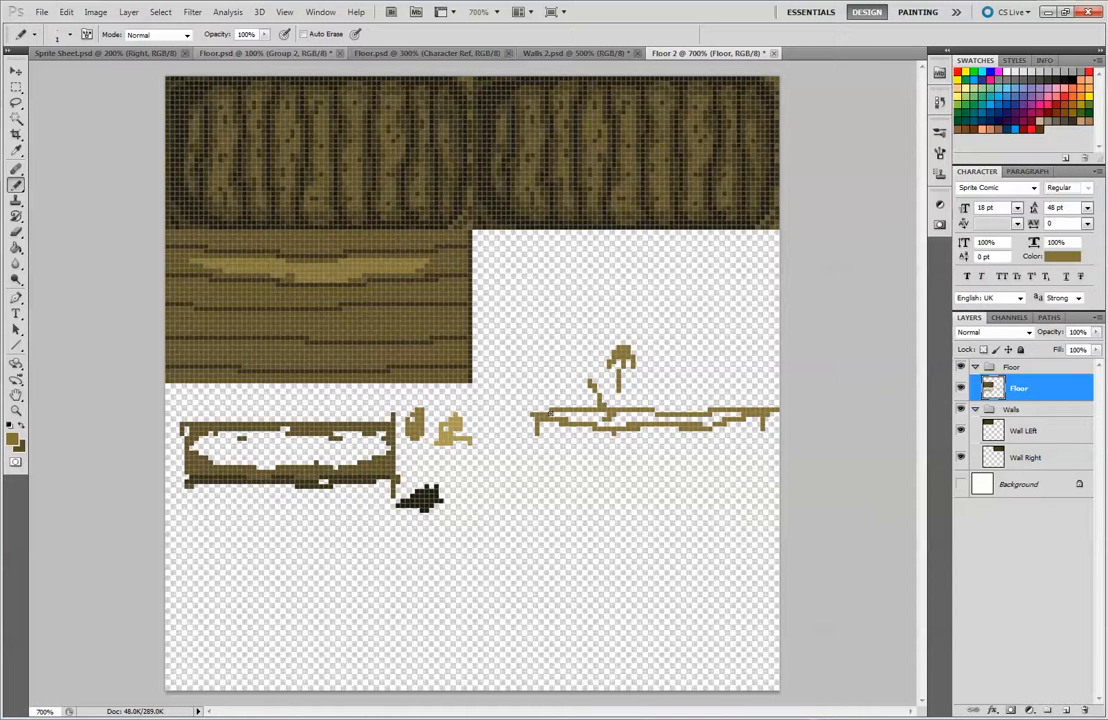
drag(530, 337, 584, 315)
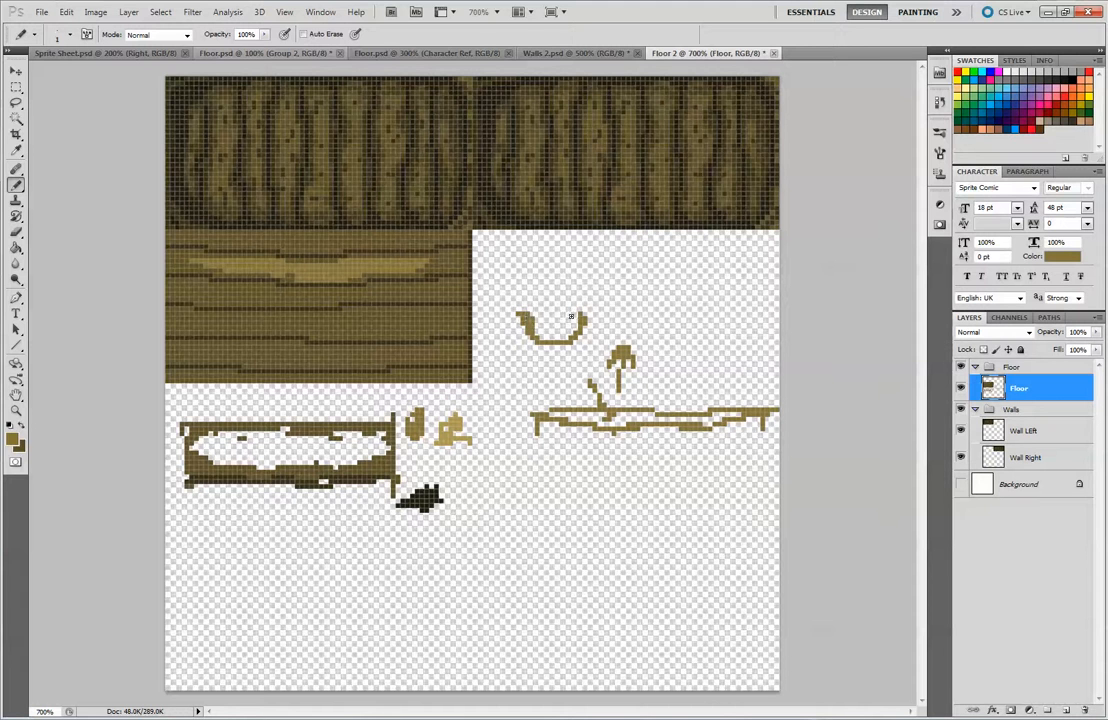
mouse_move(551, 332)
mouse_down()
mouse_move(551, 306)
mouse_move(567, 314)
mouse_up()
Erase the demonstration sketches beside the tile with an enlarged eraser
key(e)
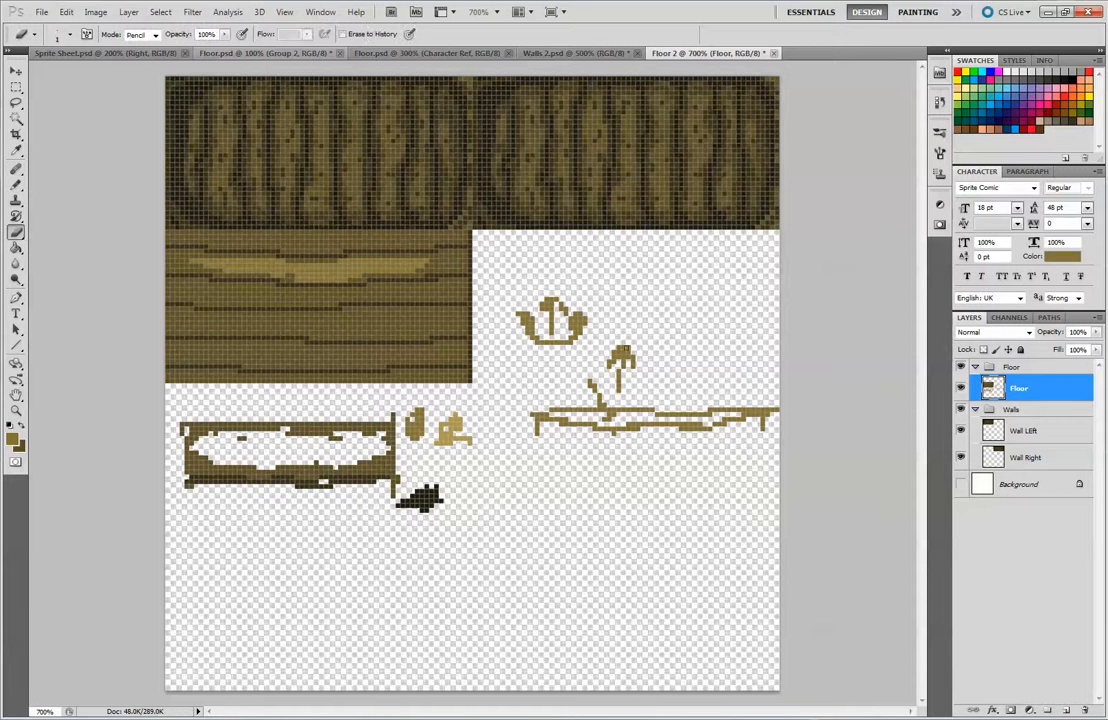
key(bracketright)
key(bracketright)
mouse_move(530, 316)
mouse_down()
mouse_move(514, 352)
mouse_move(534, 361)
mouse_move(575, 308)
mouse_move(576, 343)
mouse_move(631, 348)
mouse_move(607, 368)
mouse_move(632, 379)
mouse_move(618, 385)
mouse_move(637, 391)
mouse_move(644, 412)
mouse_move(575, 411)
mouse_move(587, 430)
mouse_move(670, 392)
mouse_move(752, 416)
mouse_move(619, 443)
mouse_move(670, 418)
mouse_move(741, 446)
mouse_move(767, 425)
mouse_up()
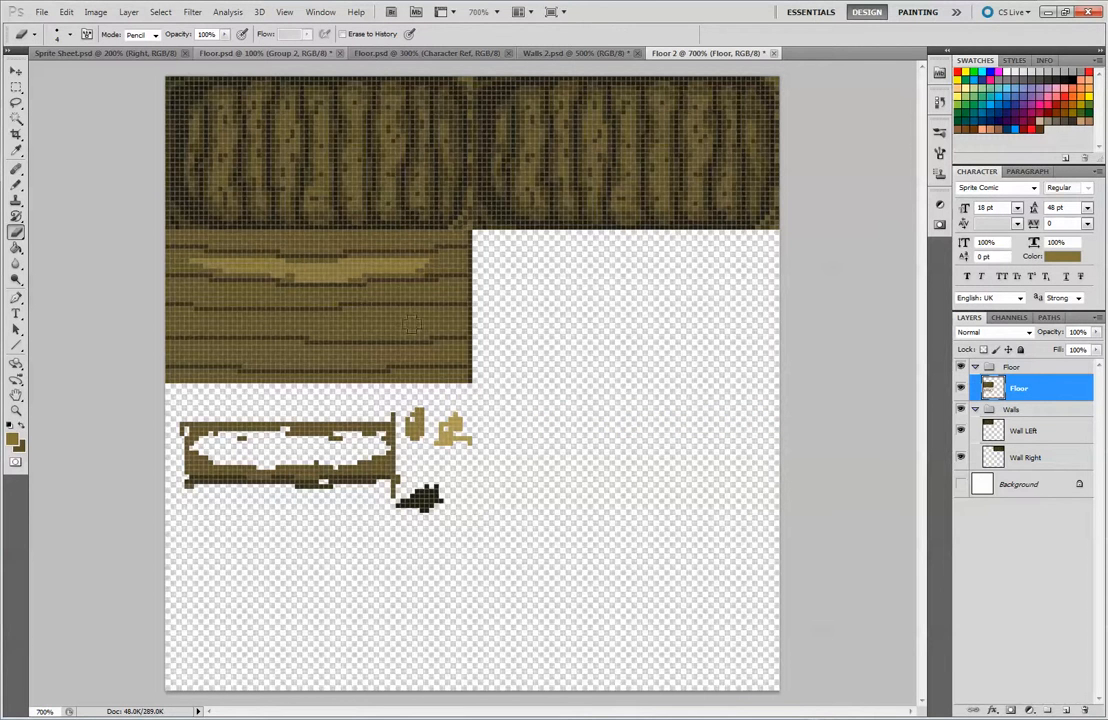
Pencil uneven medium-brown highlights along the remaining planks, leaving the base brown as shading at their edges
click(16, 184)
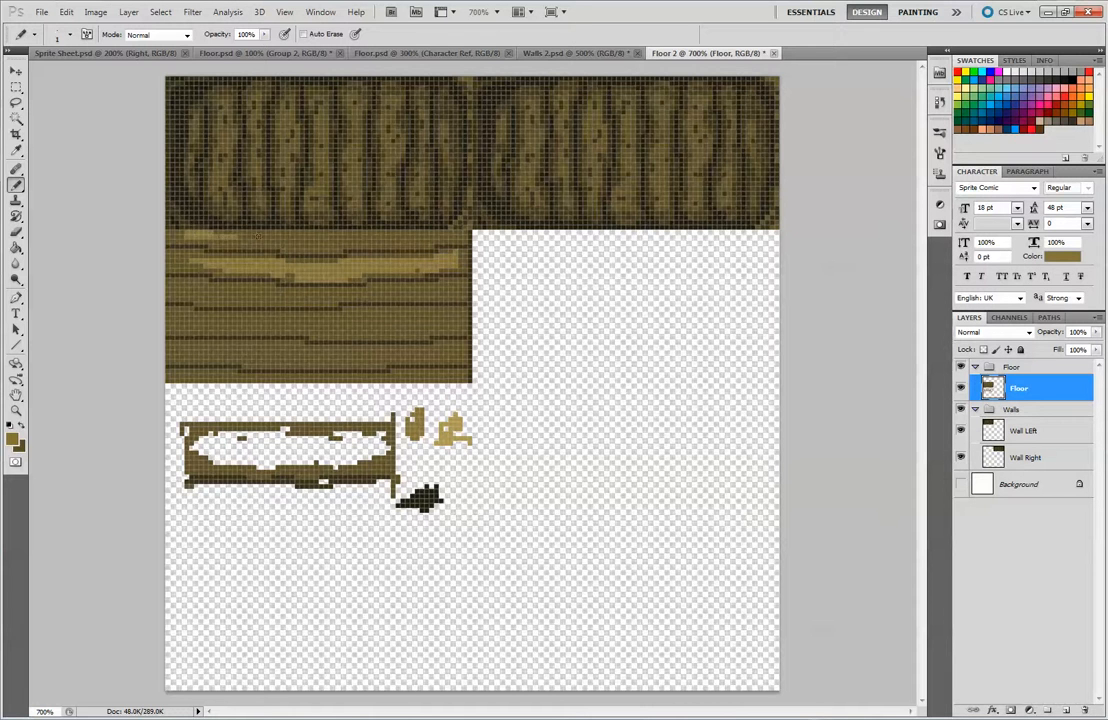
drag(234, 233, 306, 236)
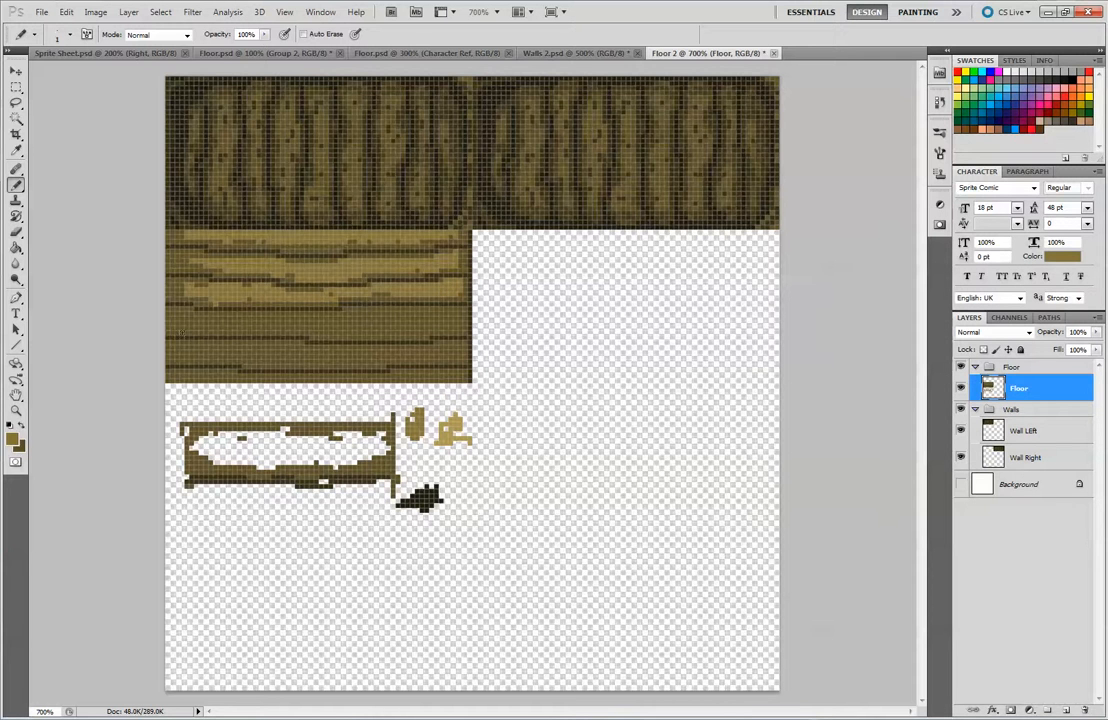
mouse_move(203, 322)
mouse_down()
mouse_move(192, 315)
mouse_move(431, 313)
mouse_up()
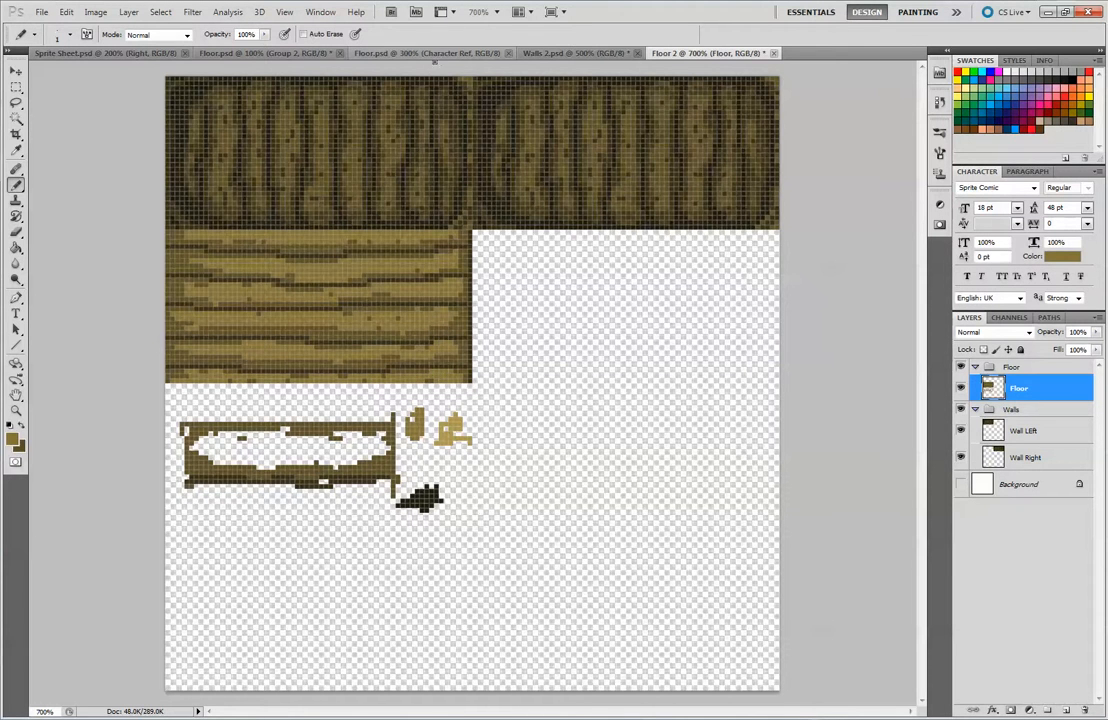
key(ctrl+minus)
key(ctrl+minus)
key(ctrl+minus)
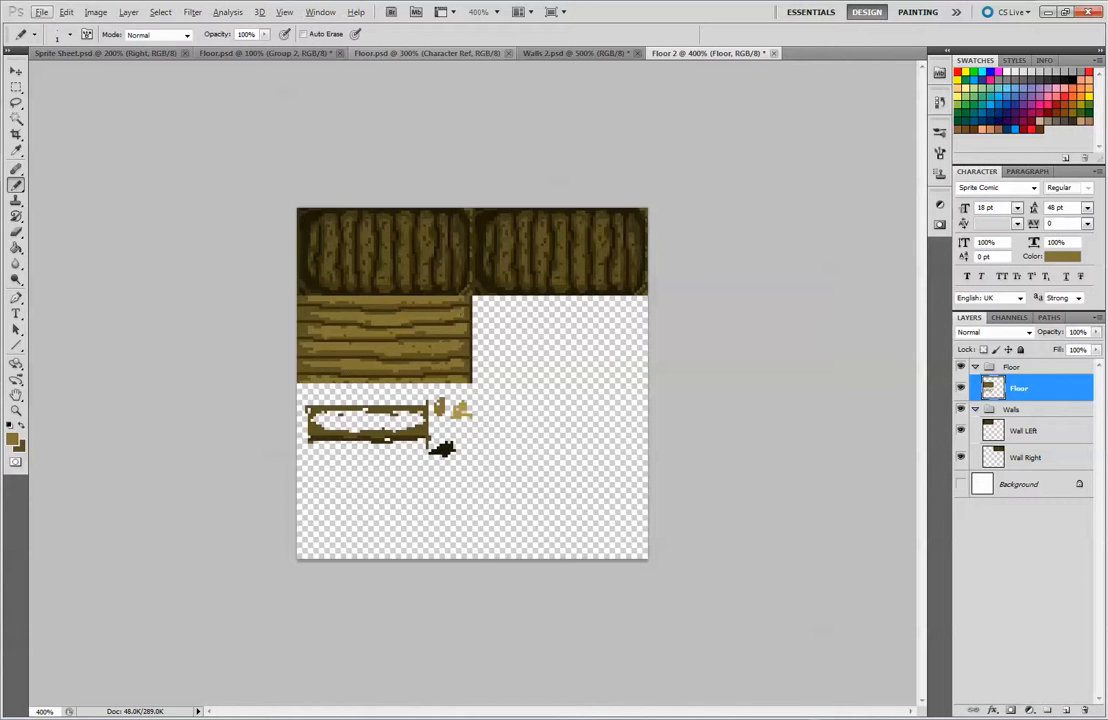
Sample the tan swatch and paint light tan highlights on the right-hand ends of the planks
alt+click(350, 322)
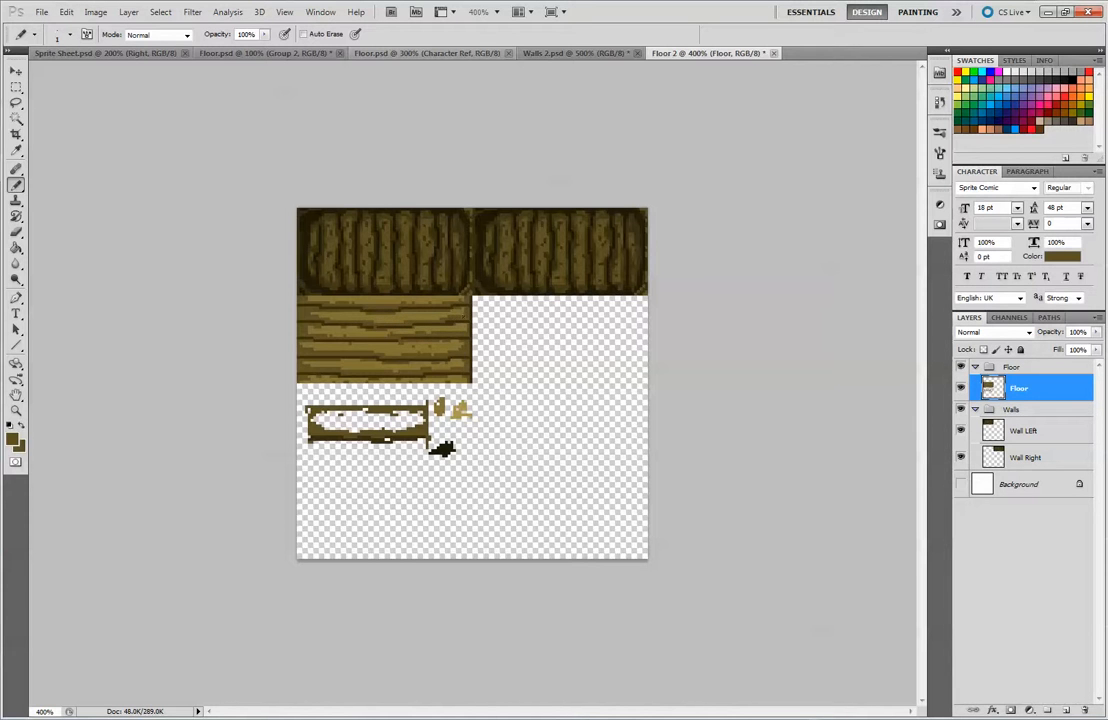
alt+click(314, 297)
alt+click(473, 337)
alt+click(464, 350)
alt+click(477, 323)
alt+click(462, 406)
scroll(471, 278, up, 3)
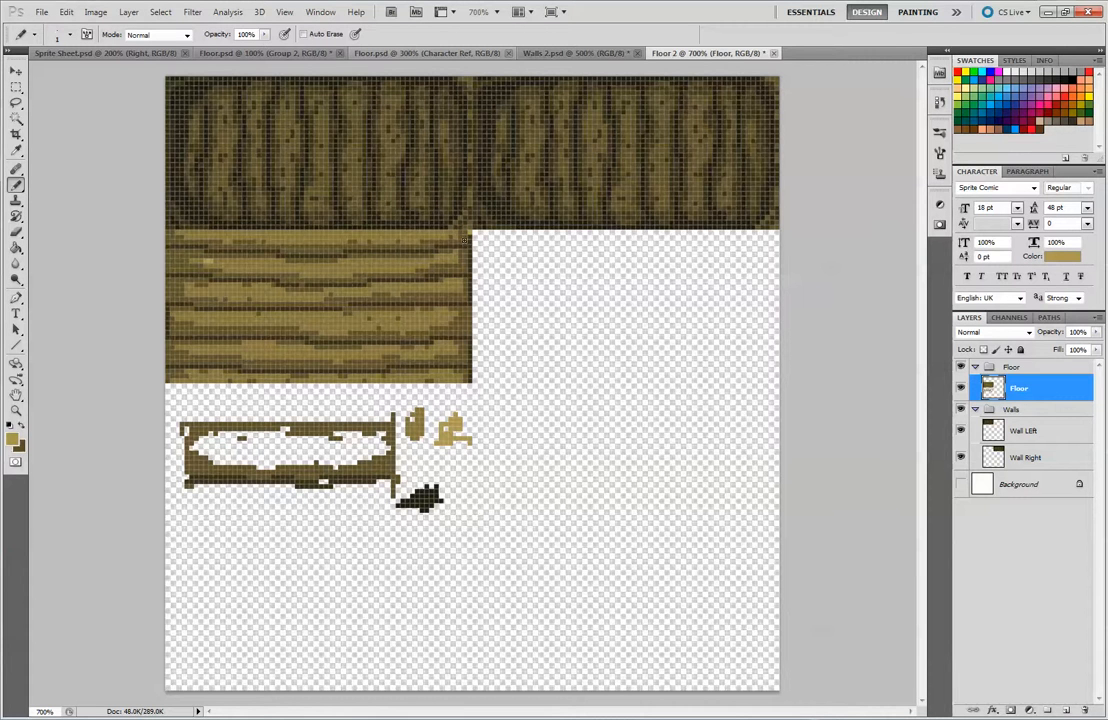
alt+click(470, 233)
alt+click(460, 238)
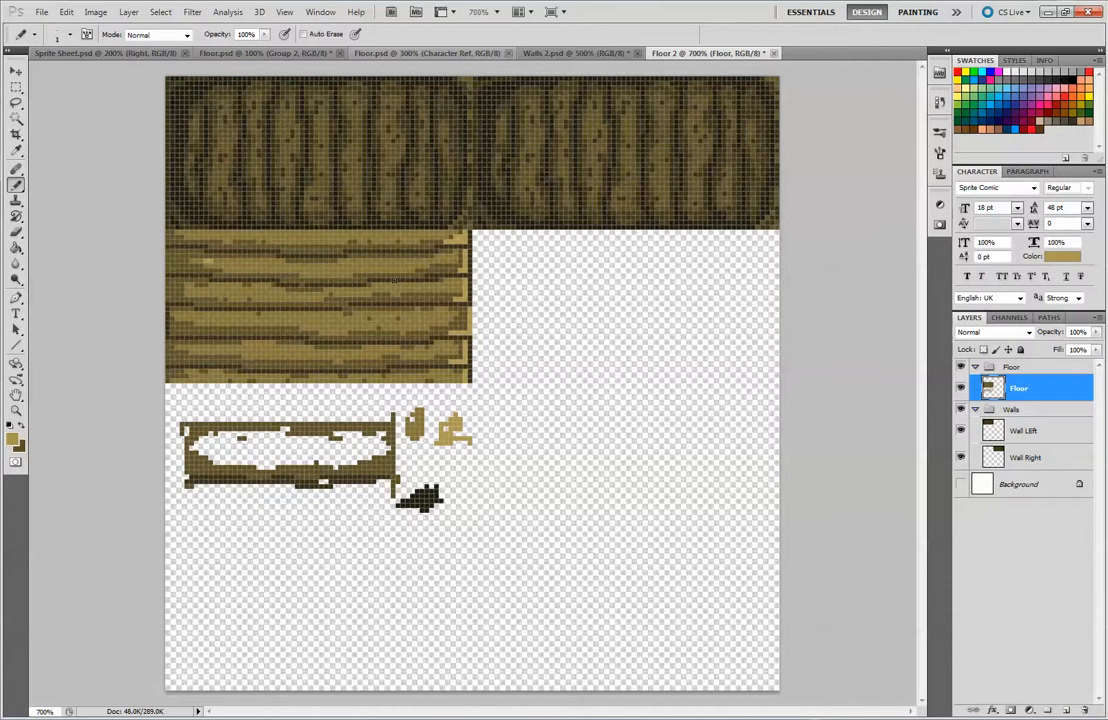
Review the shaded floor tile at reduced size and compare it with the artwork in Floor.psd and Walls 2.psd
key(ctrl+minus)
key(ctrl+minus)
key(ctrl+minus)
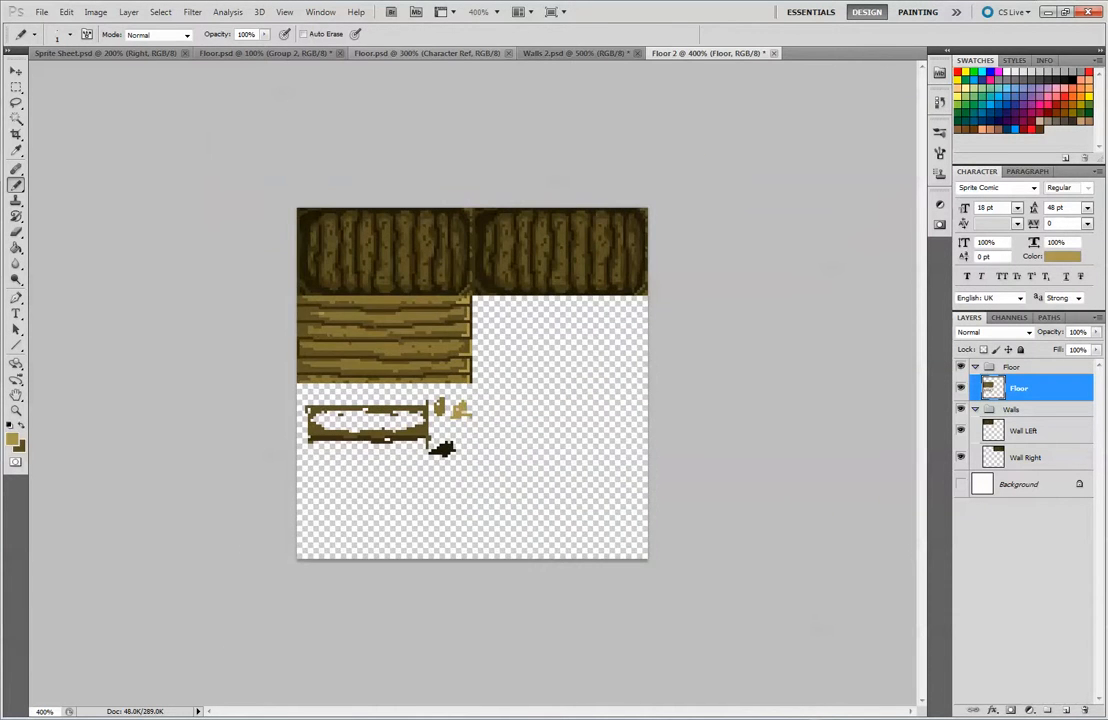
alt+click(380, 359)
alt+click(321, 315)
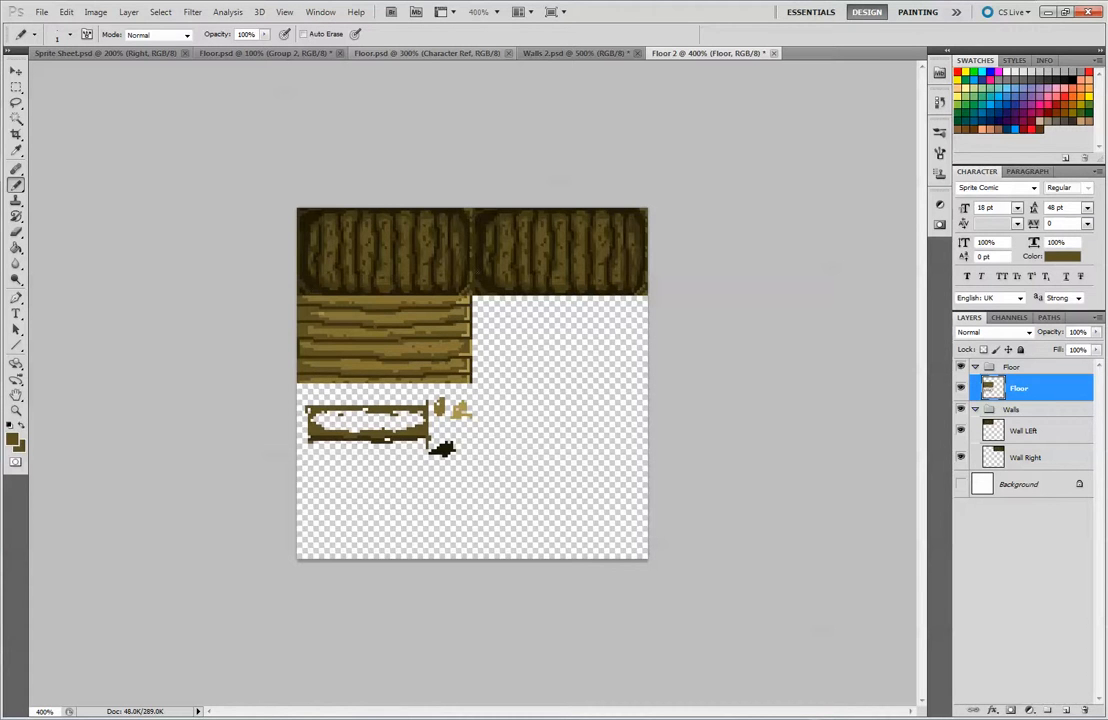
click(370, 53)
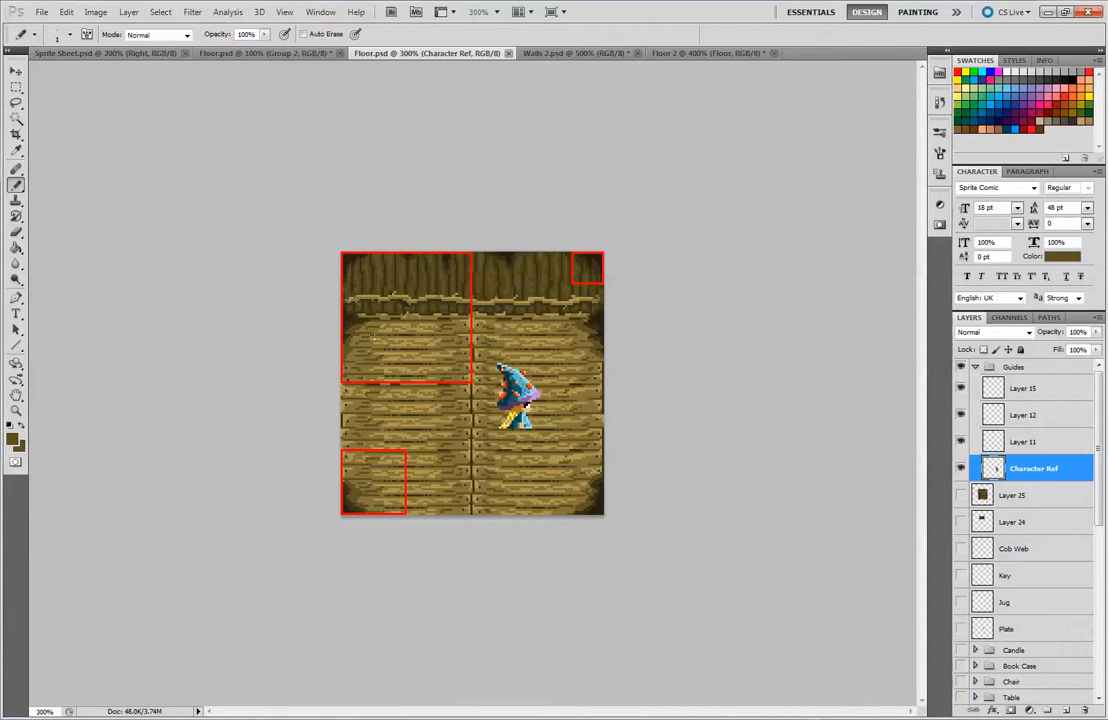
click(565, 53)
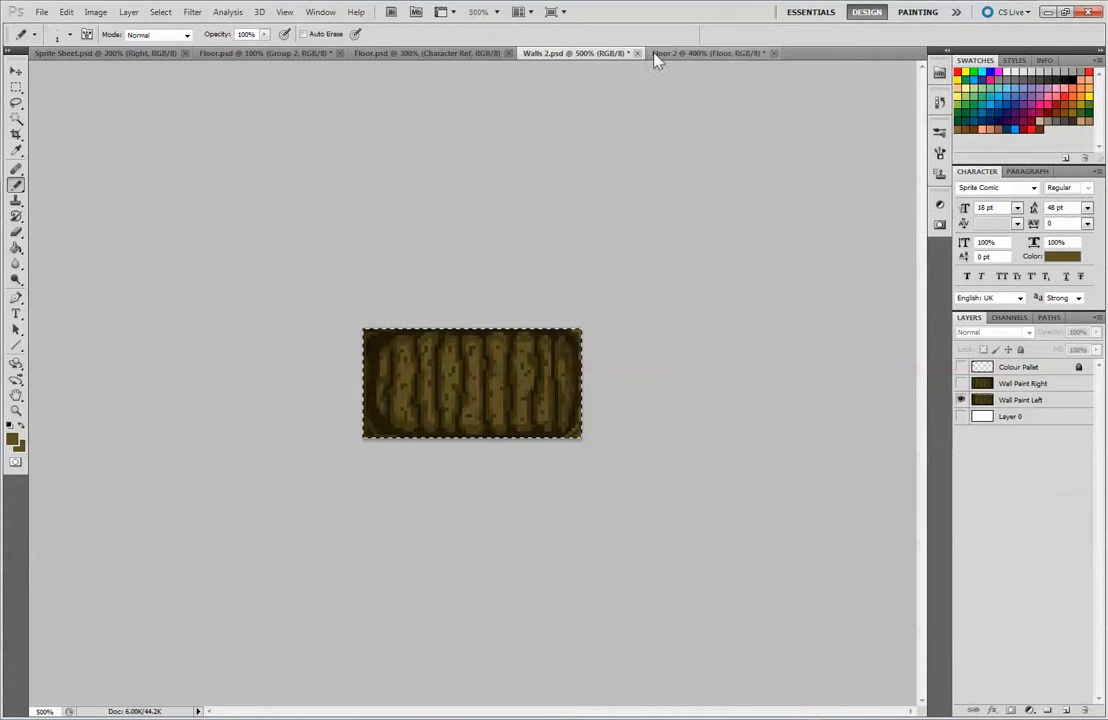
click(685, 55)
Sample the medium-brown highlight and paint over stray dark pixels on the lower planks
key(ctrl+plus)
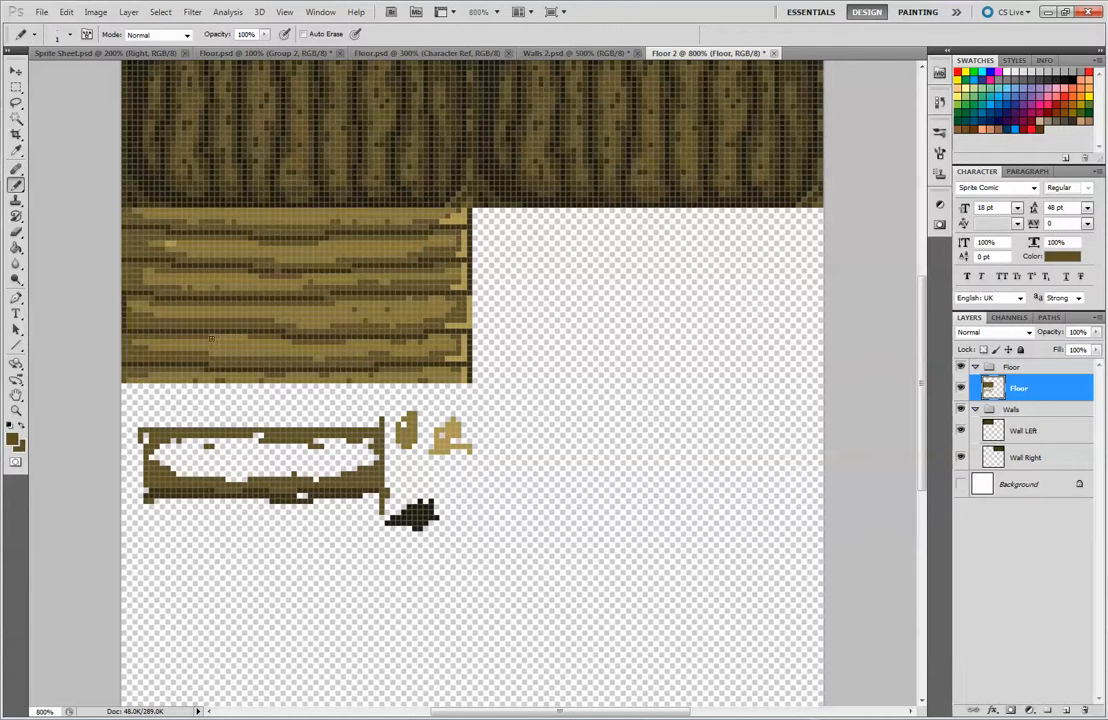
alt+click(273, 344)
click(238, 342)
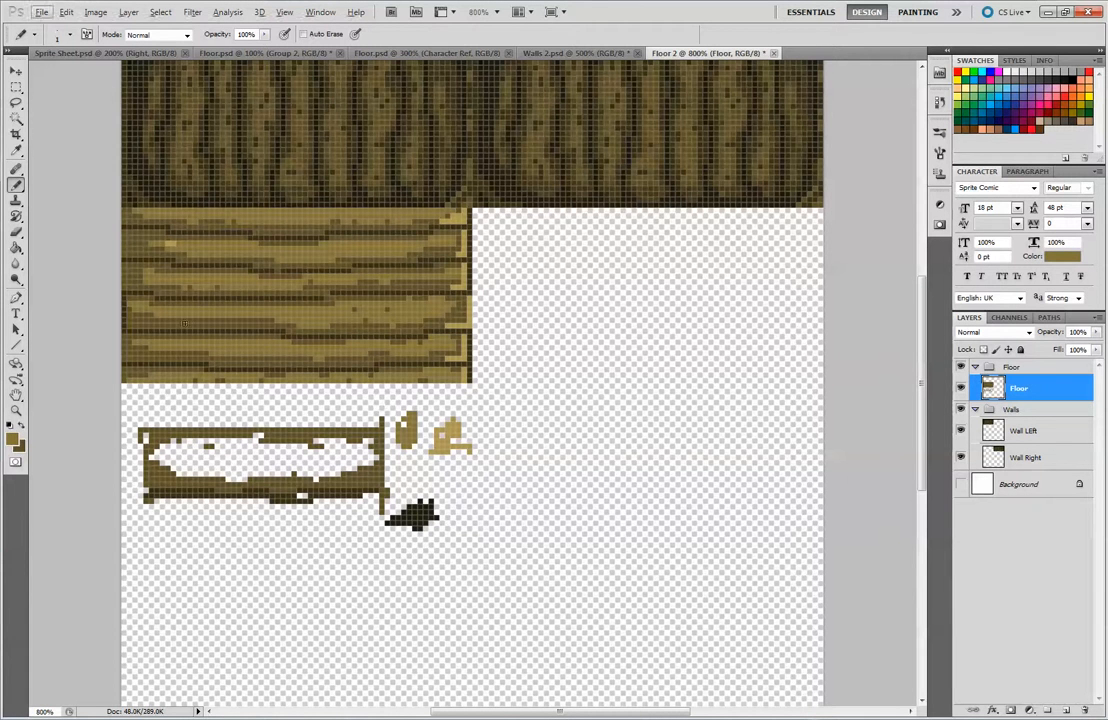
drag(156, 282, 236, 277)
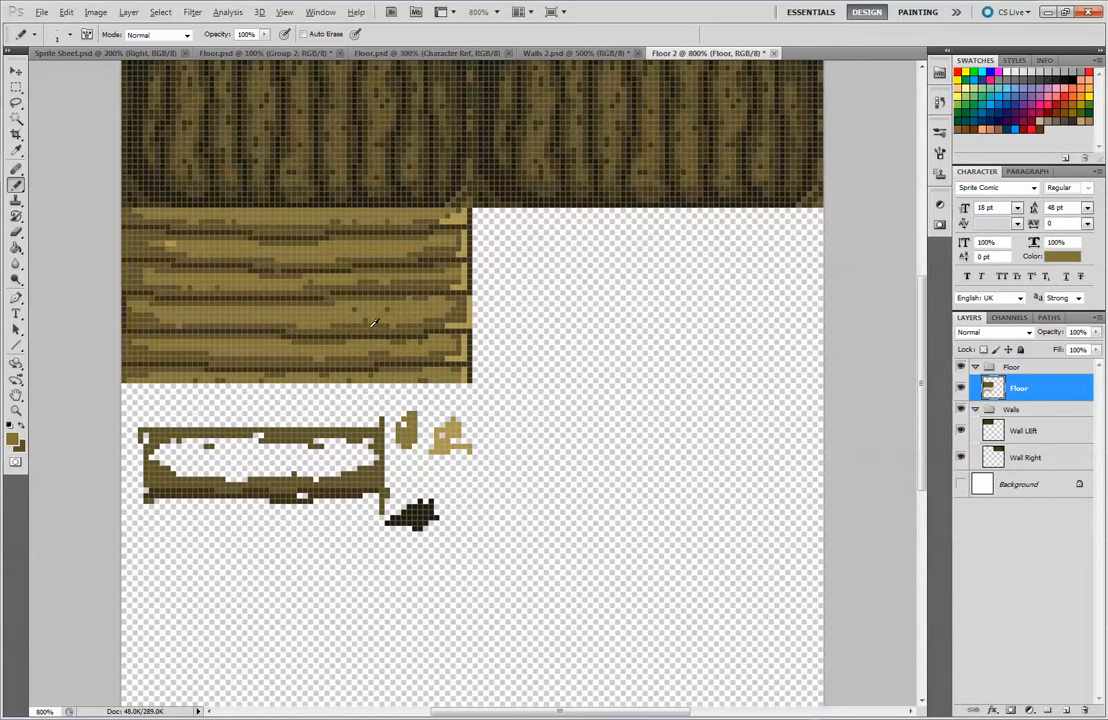
Sample the plank's base brown and scatter broken wood-grain specks along the fourth plank
alt+click(319, 286)
drag(350, 314, 388, 313)
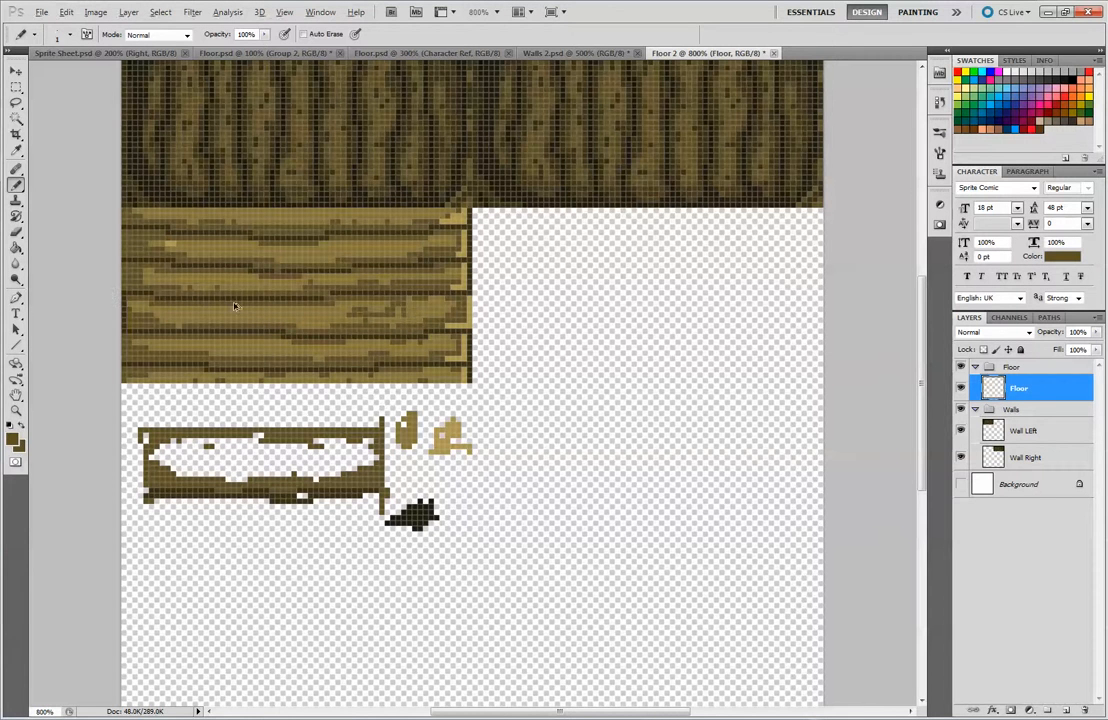
key(ctrl+z)
drag(151, 308, 186, 319)
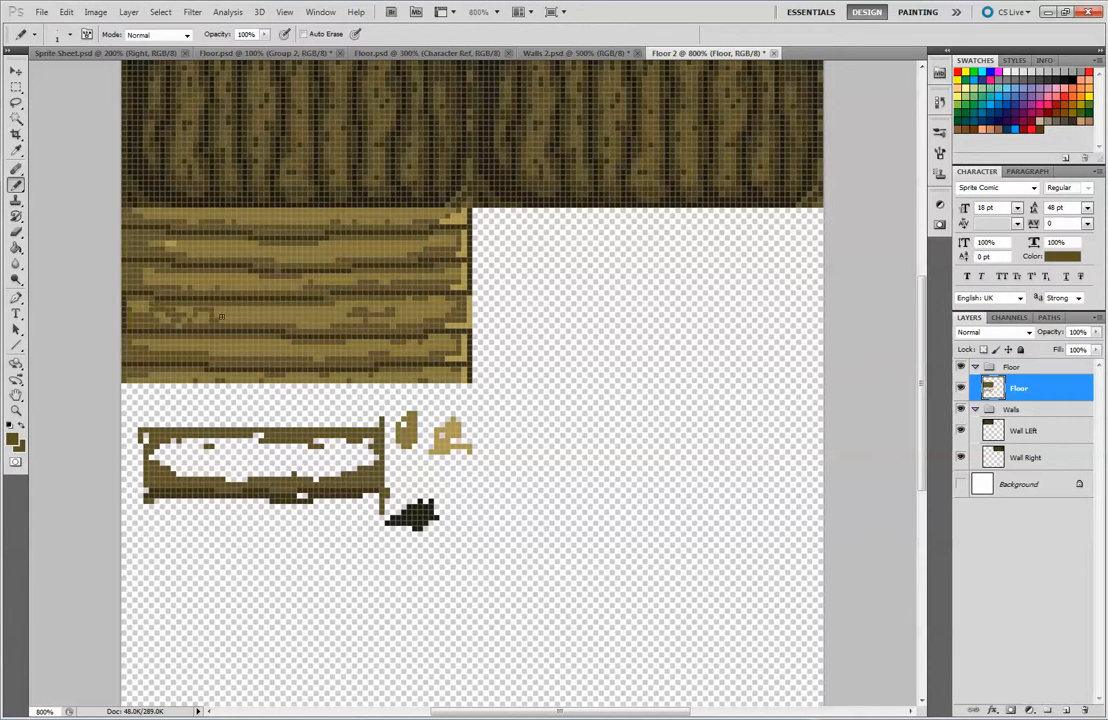
drag(270, 317, 304, 310)
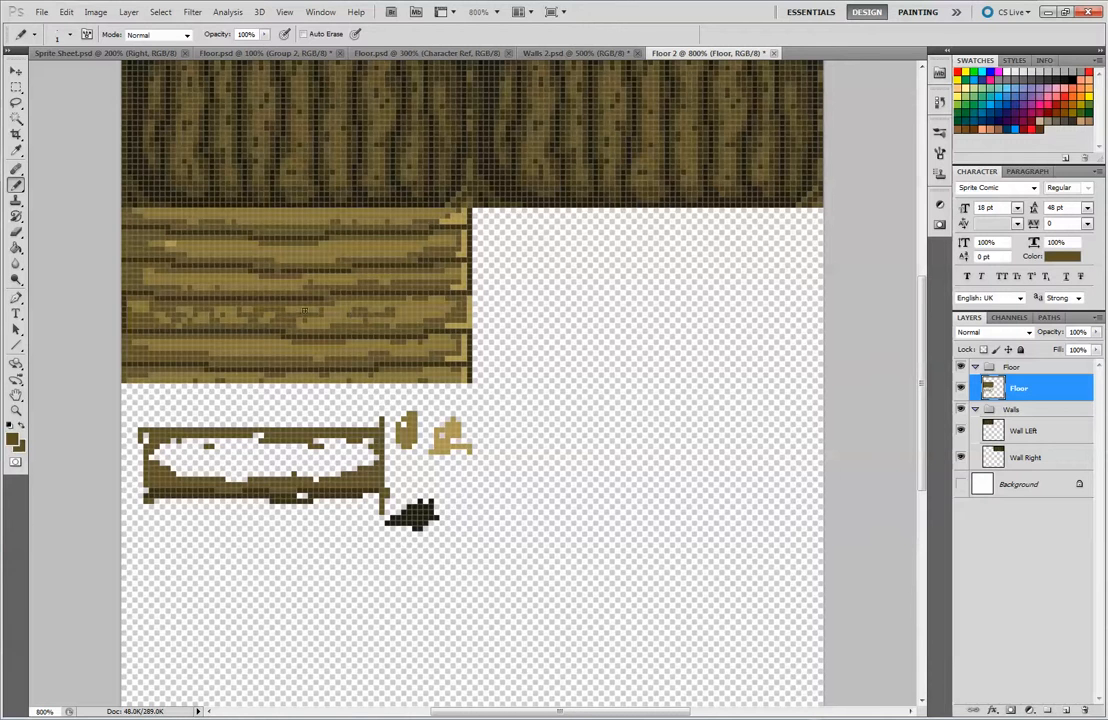
drag(392, 311, 445, 312)
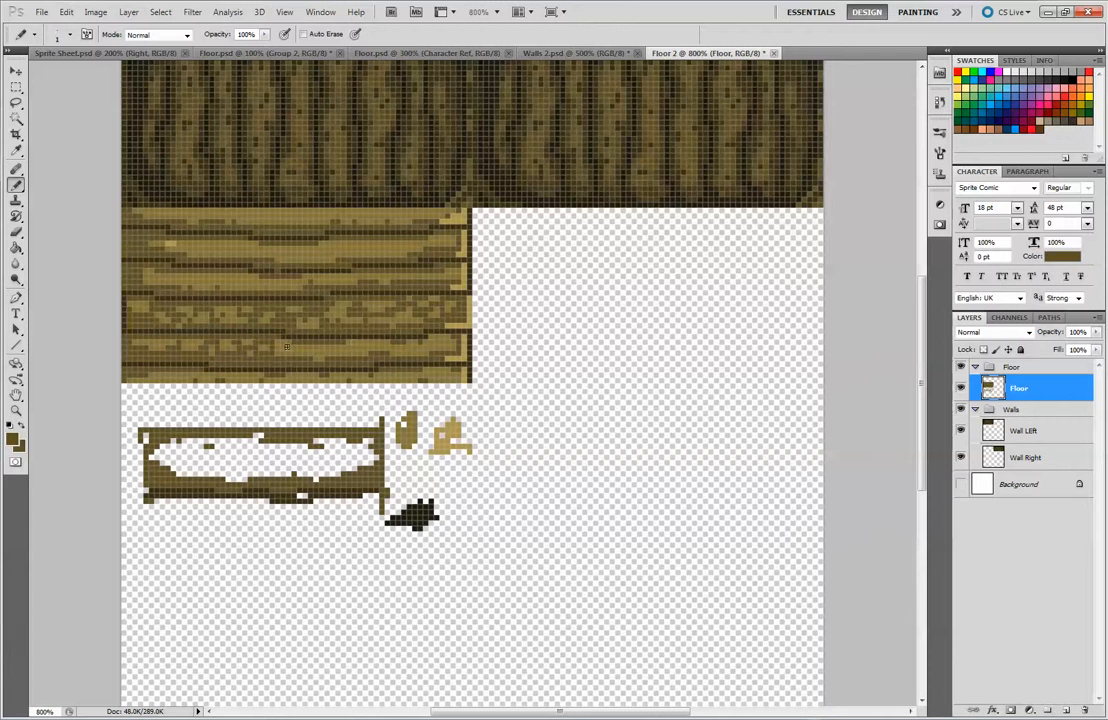
Break up the highlights on the remaining planks with base-brown wood-grain specks, undoing the stray stroke
drag(298, 357, 395, 341)
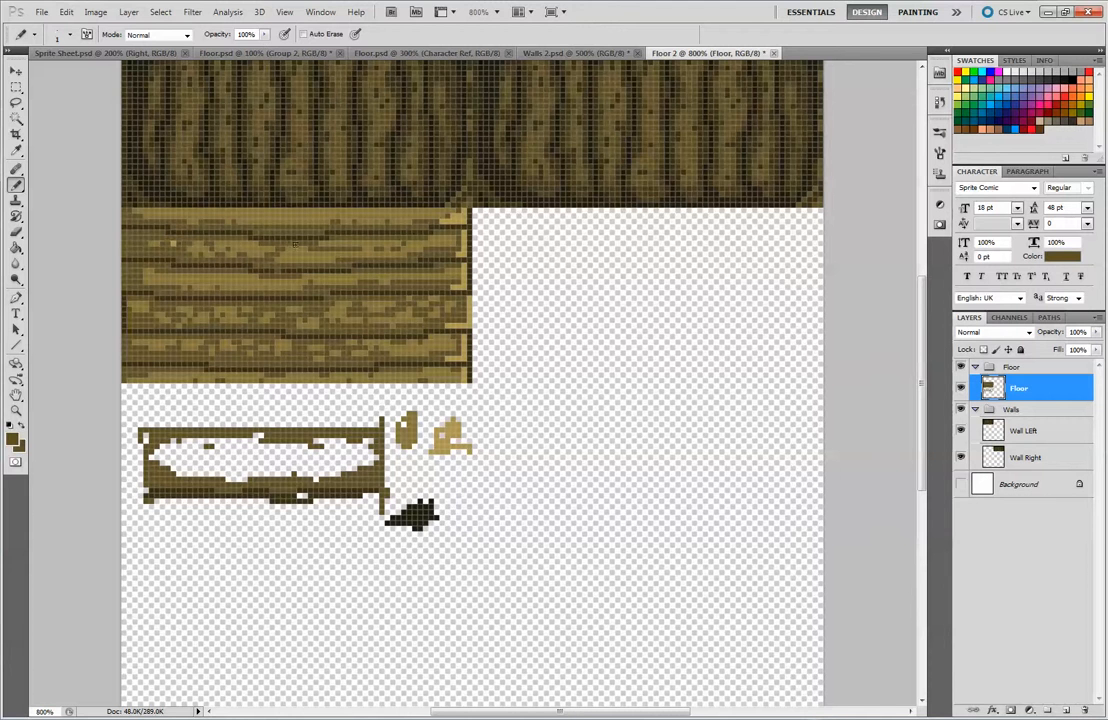
alt+click(196, 248)
alt+click(289, 253)
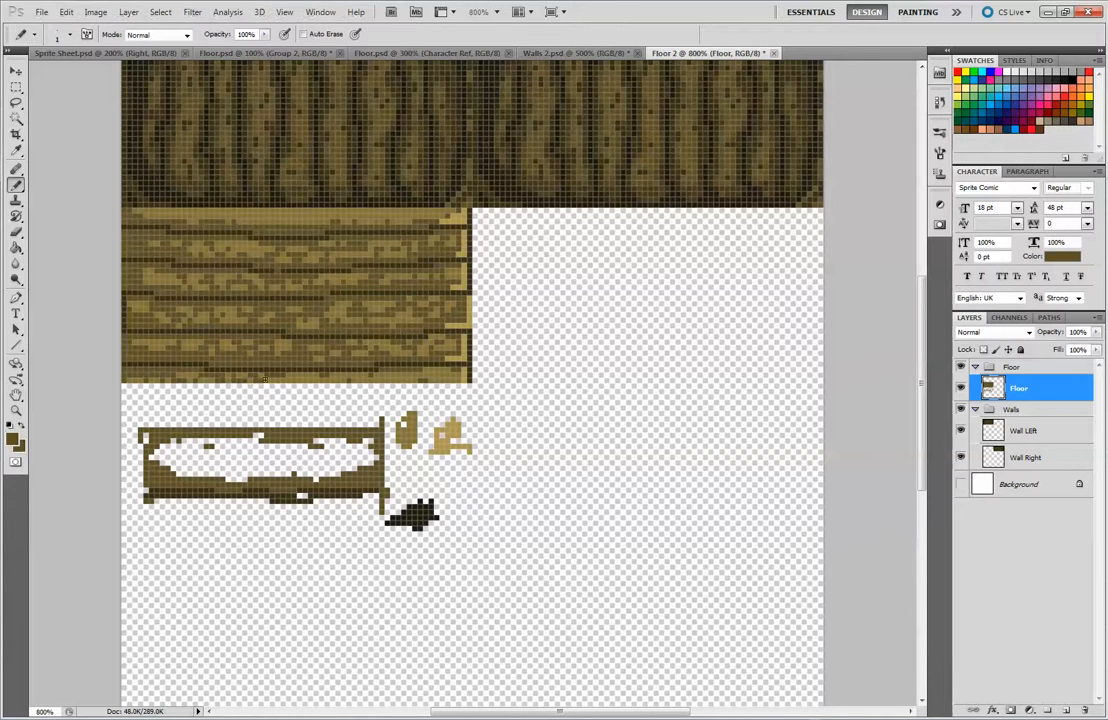
key(ctrl+z)
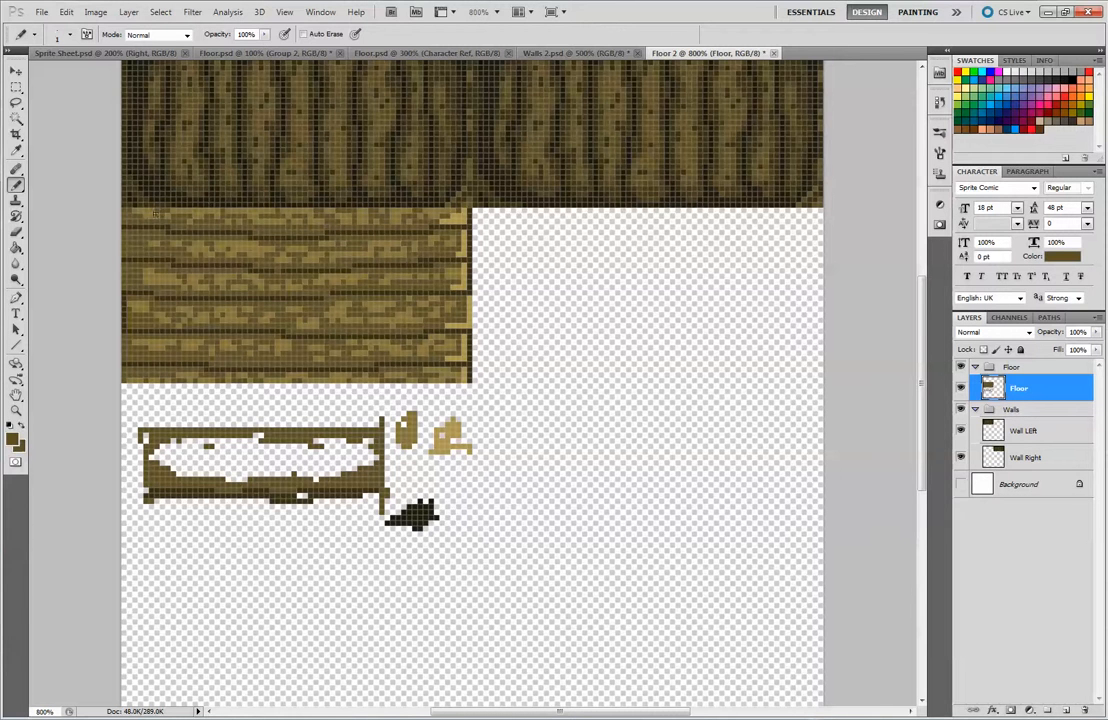
Check the grain at reduced size and scatter light tan highlight pixels across the planks, denser toward their right-hand ends
key(ctrl+minus)
key(ctrl+minus)
key(ctrl+minus)
key(ctrl+minus)
key(ctrl+minus)
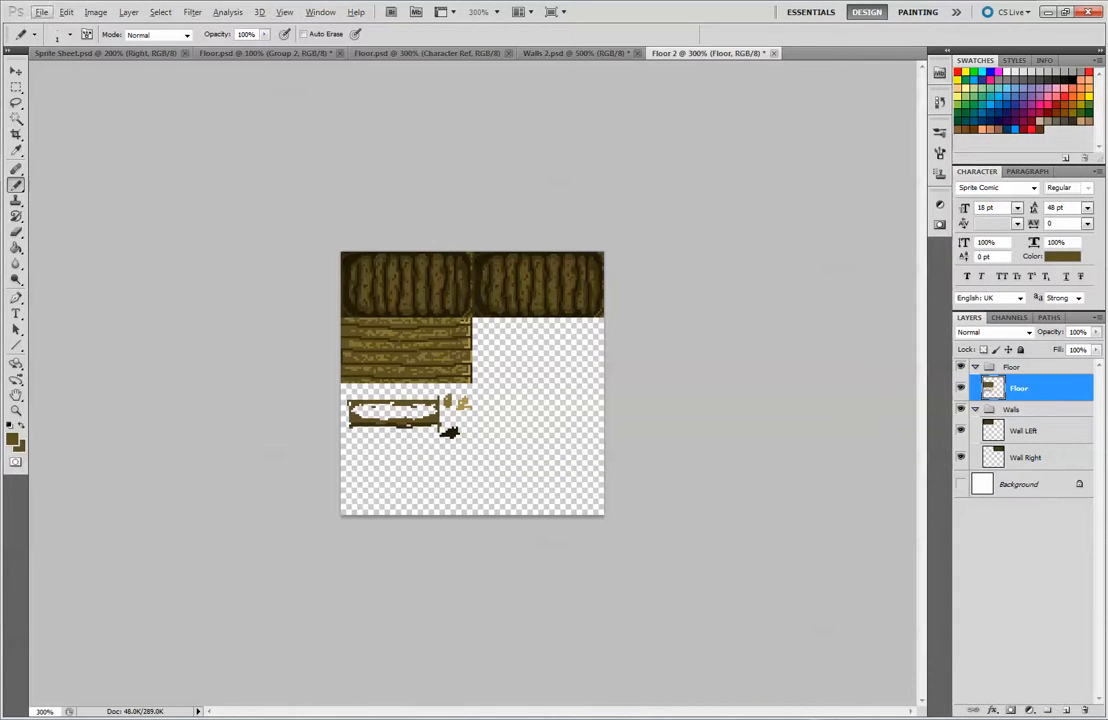
alt+click(405, 277)
key(ctrl+plus)
key(ctrl+plus)
key(ctrl+plus)
key(ctrl+plus)
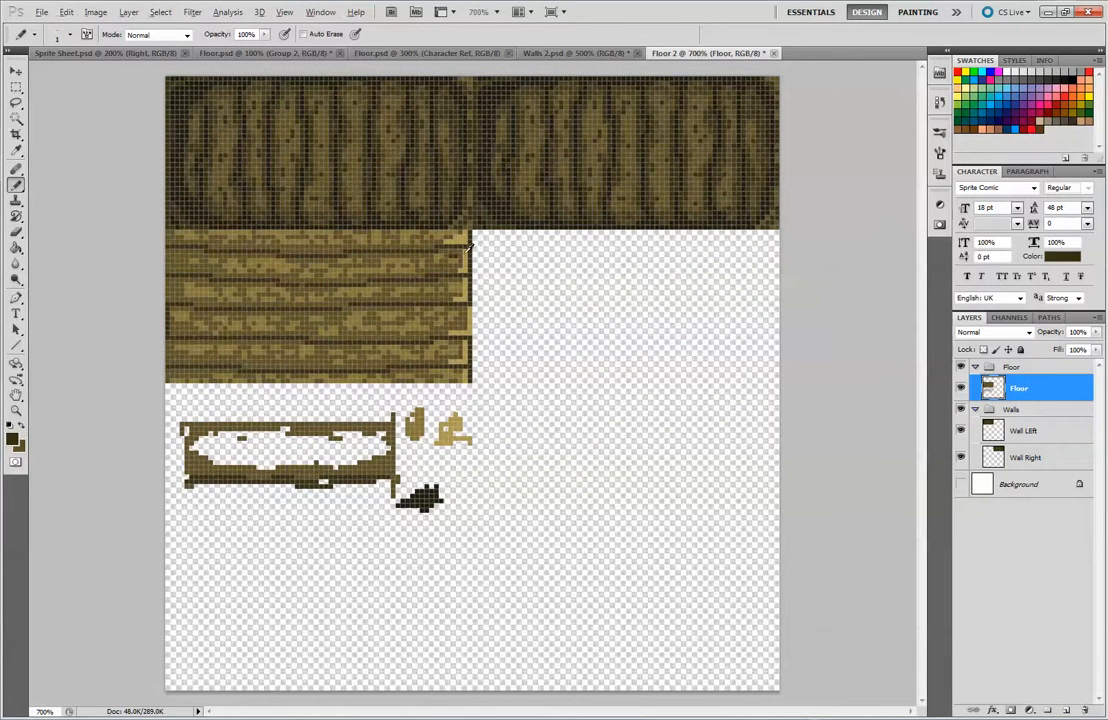
alt+click(406, 222)
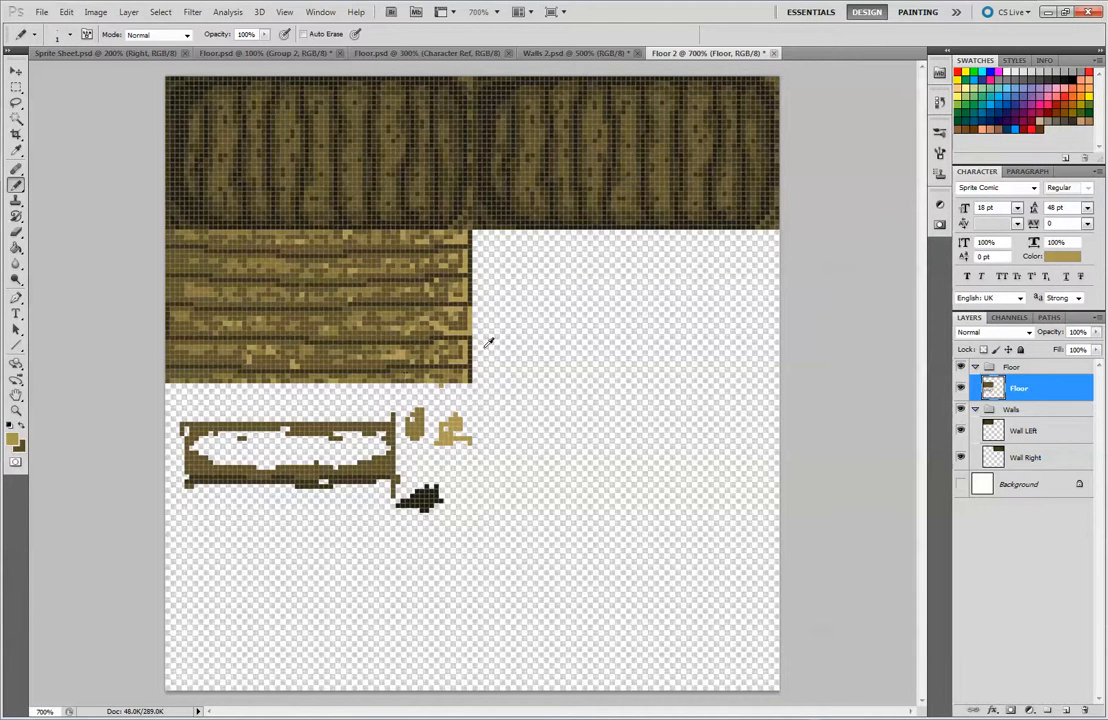
Sample dark brown from the test patches and shade the left-hand ends of the planks
scroll(479, 378, down, 4)
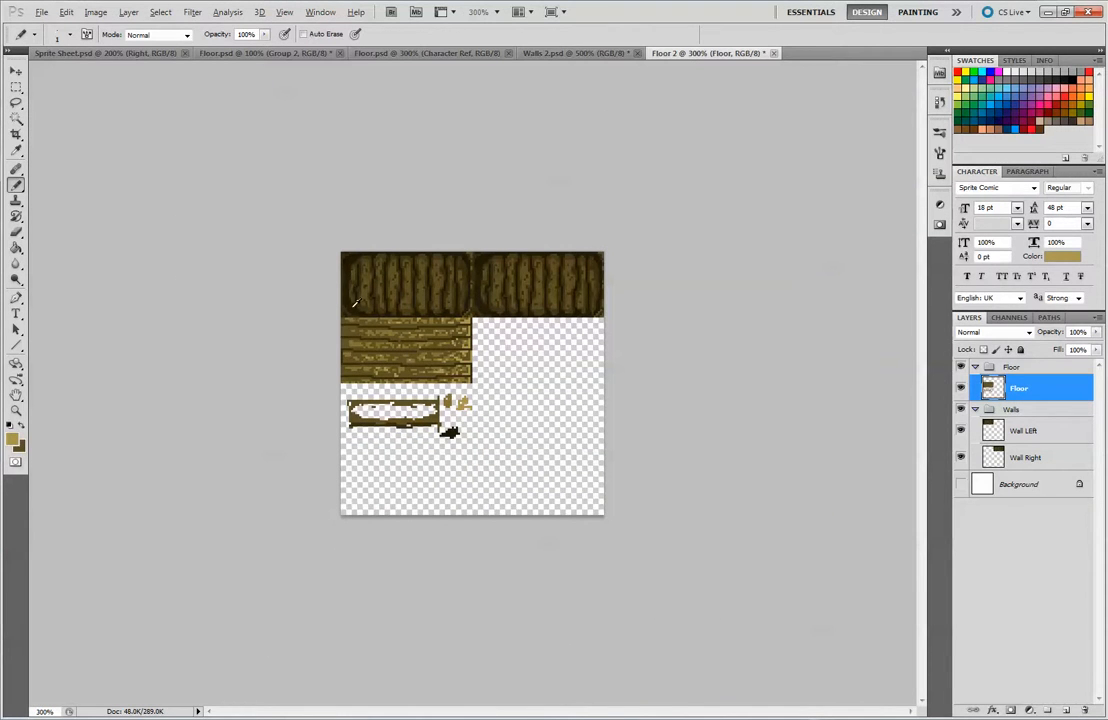
alt+click(448, 432)
alt+click(415, 424)
key(ctrl+plus)
key(ctrl+plus)
key(ctrl+plus)
key(ctrl+plus)
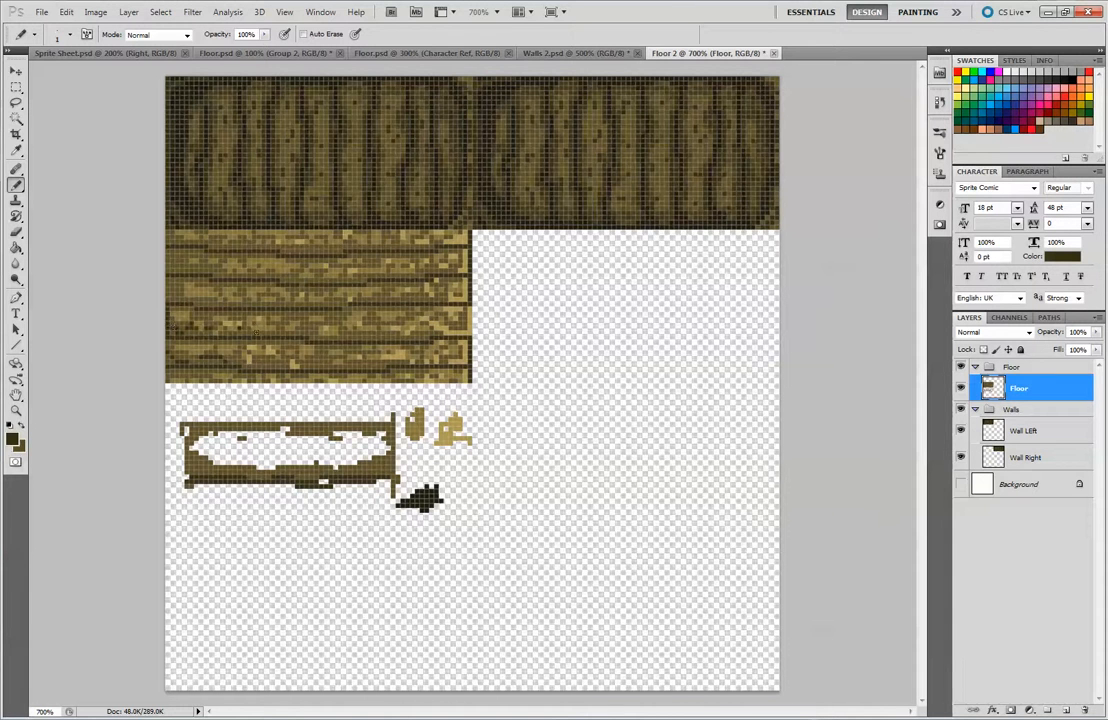
click(168, 250)
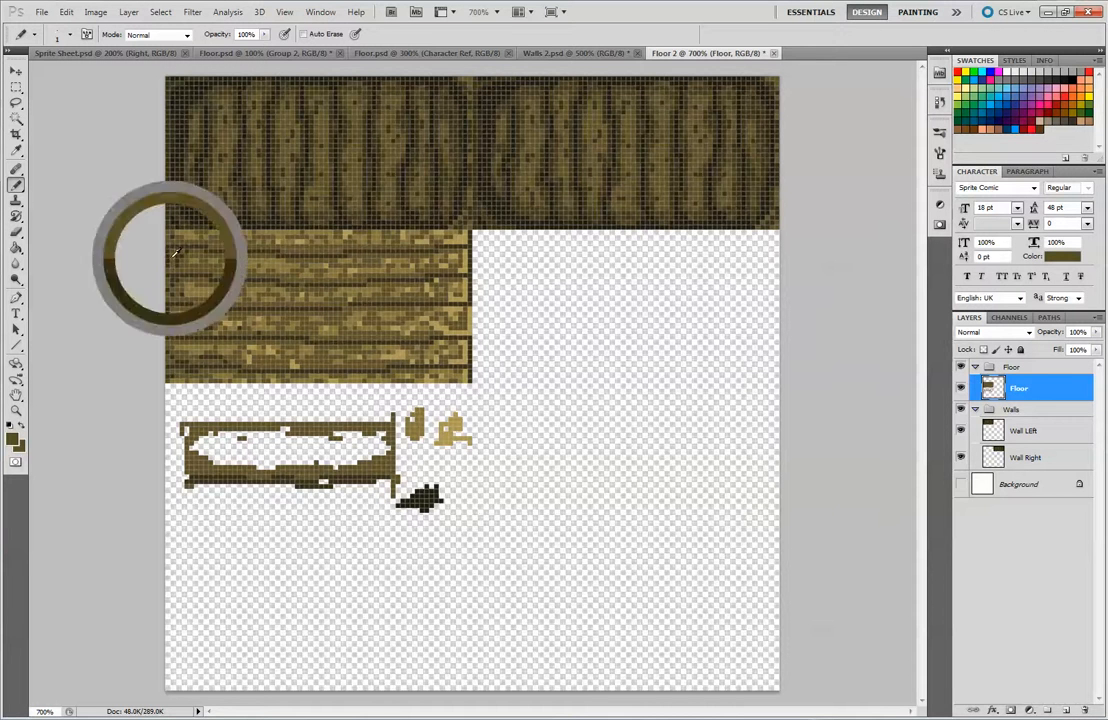
alt+click(172, 250)
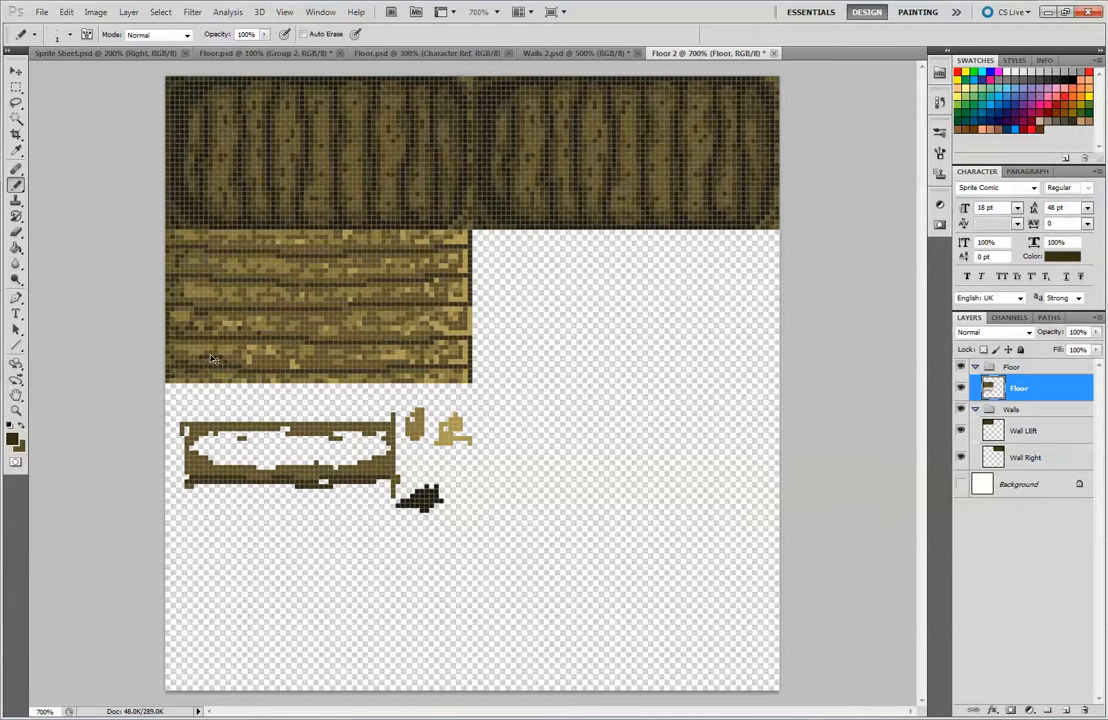
alt+click(182, 373)
Check the floor tile's shading at reduced size and retouch the plank ends with dark brown
key(ctrl+minus)
key(ctrl+minus)
key(ctrl+minus)
key(ctrl+minus)
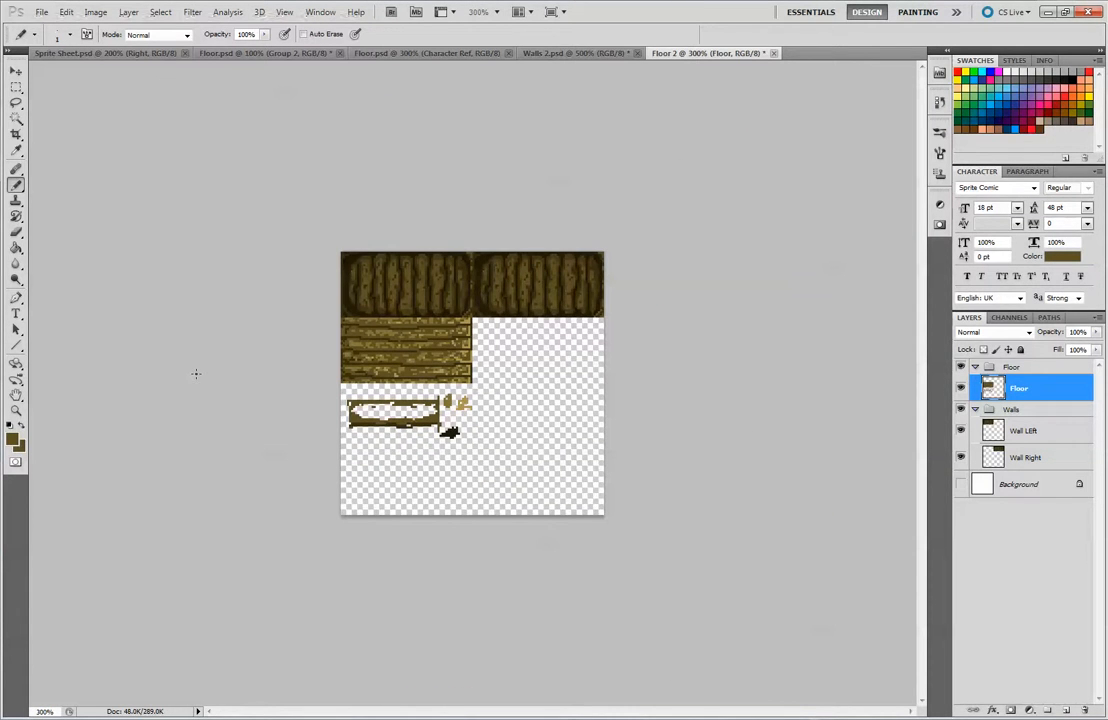
key(ctrl+plus)
key(ctrl+plus)
key(ctrl+plus)
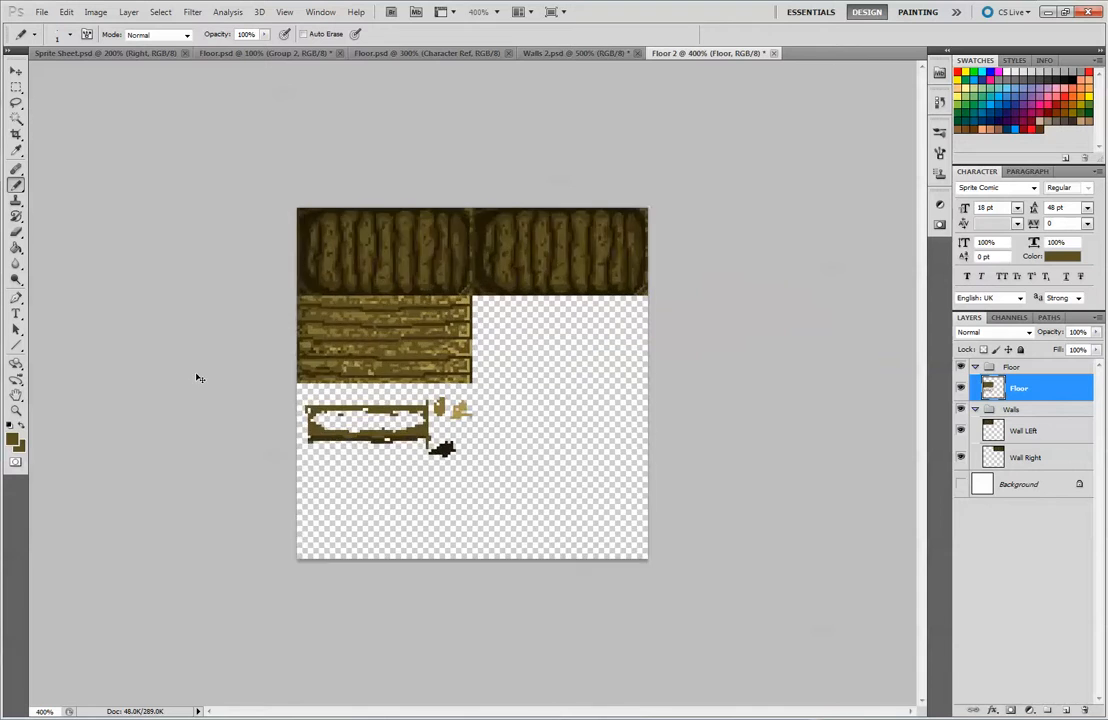
key(alt)
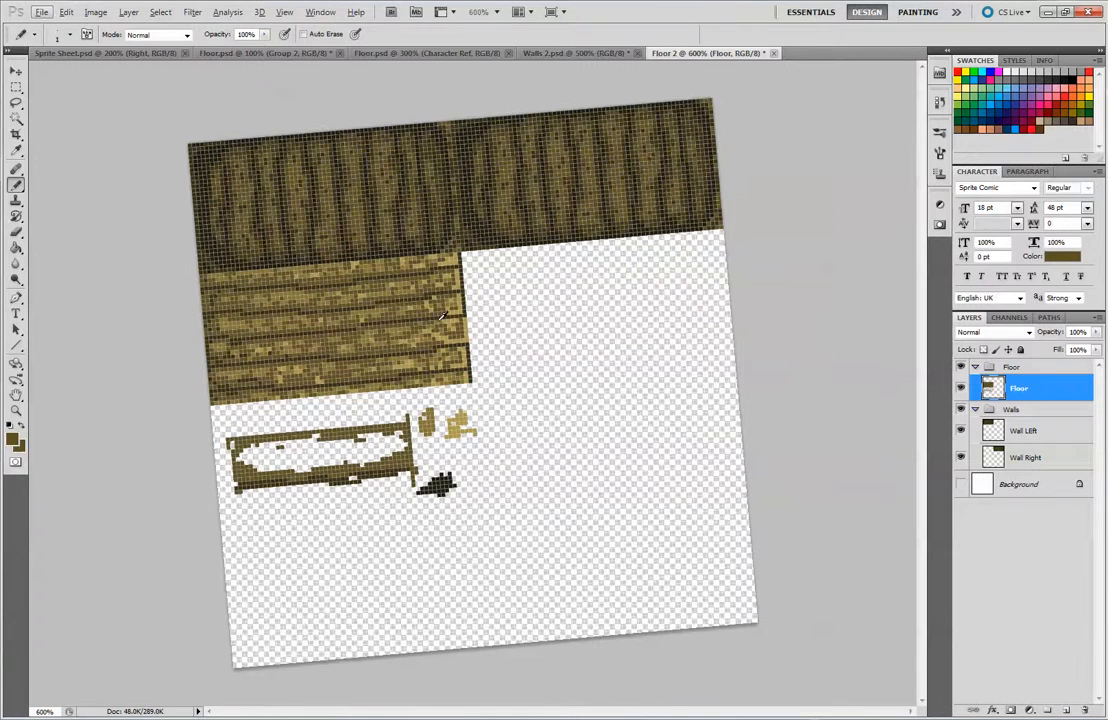
key(alt)
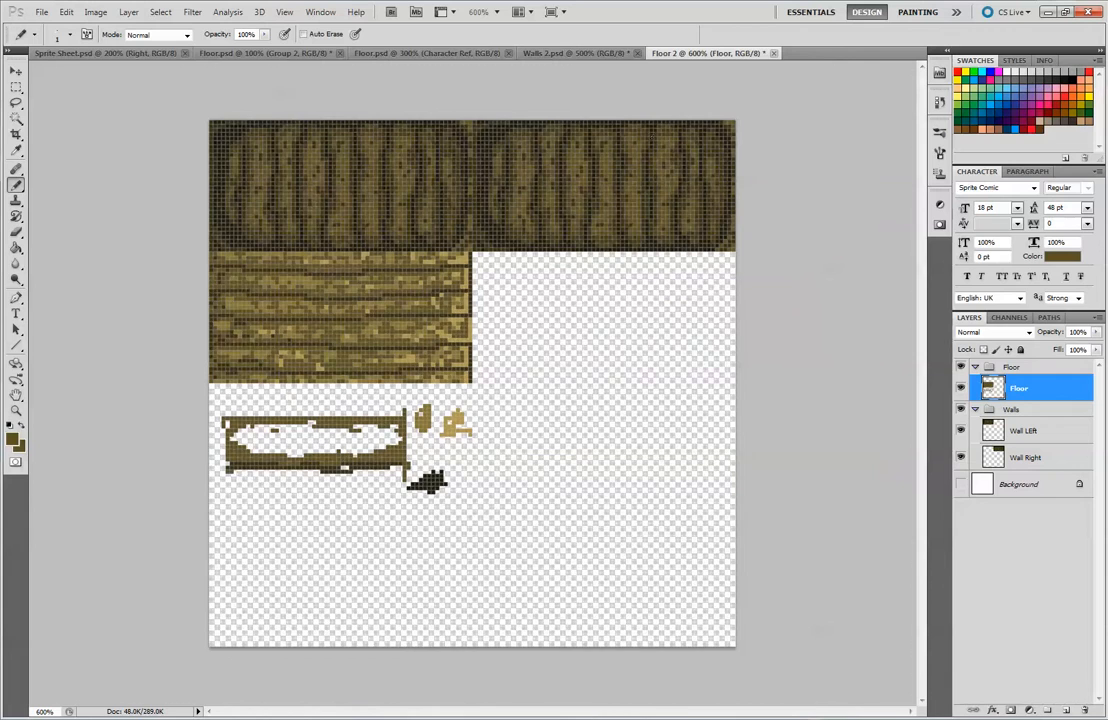
key(ctrl+plus)
key(ctrl+plus)
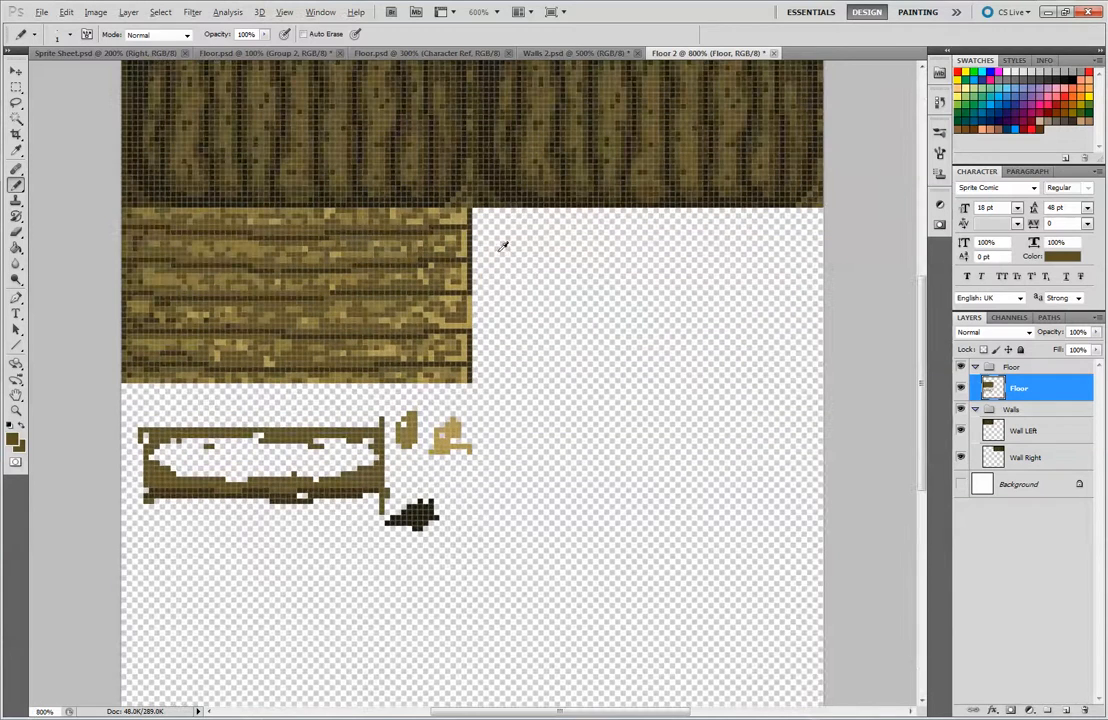
click(478, 220)
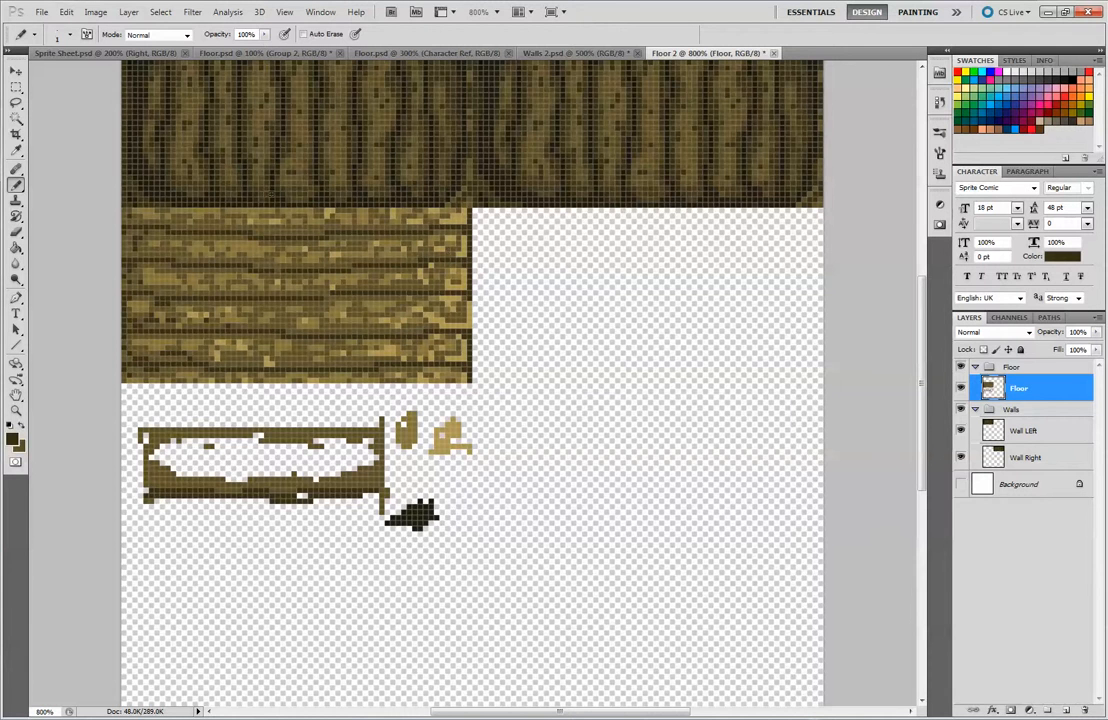
key(ctrl+minus)
key(ctrl+minus)
key(ctrl+minus)
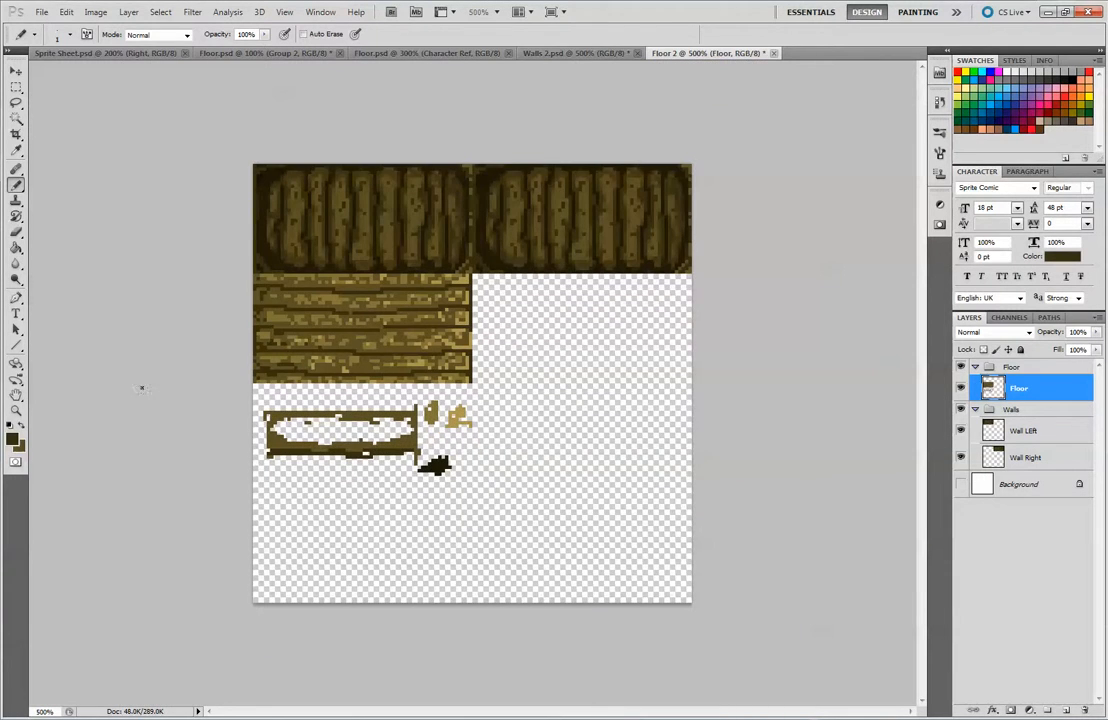
Choose mid grey #6f6f6f and paint single-pixel nail heads near both ends of the planks
click(13, 437)
mouse_move(636, 280)
mouse_down()
mouse_move(610, 288)
mouse_move(643, 232)
mouse_move(618, 230)
mouse_move(617, 252)
mouse_up()
click(937, 146)
key(ctrl+plus)
key(ctrl+plus)
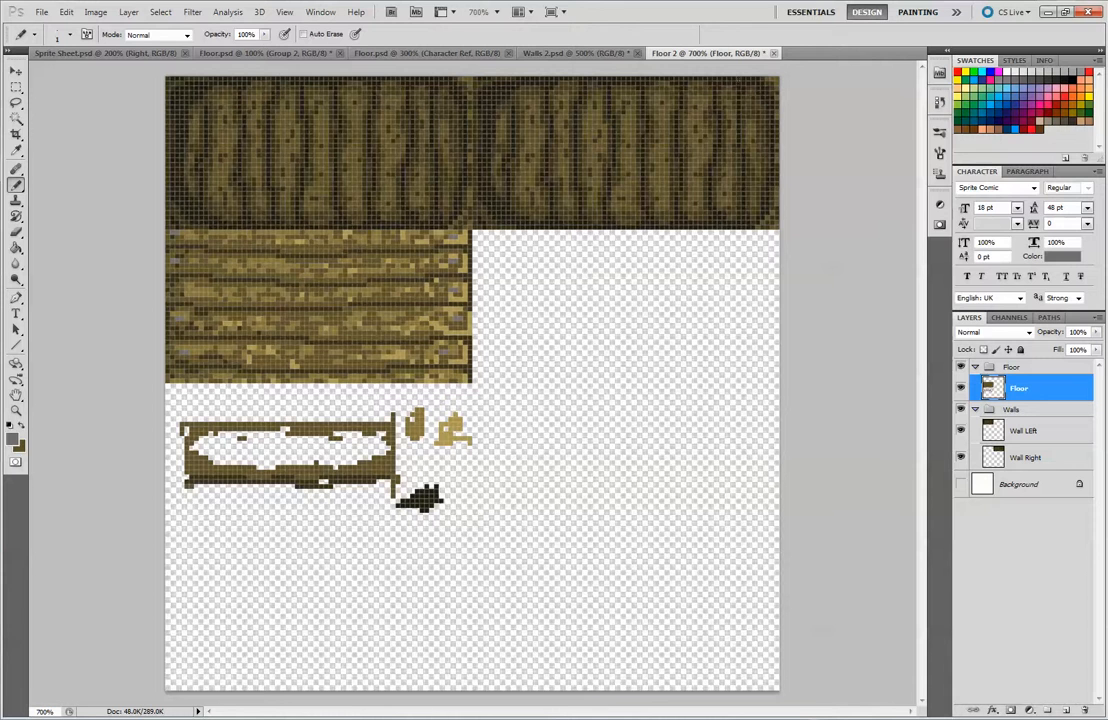
Switch to dark grey #323232 and add a shadow pixel beside each nail head
click(13, 438)
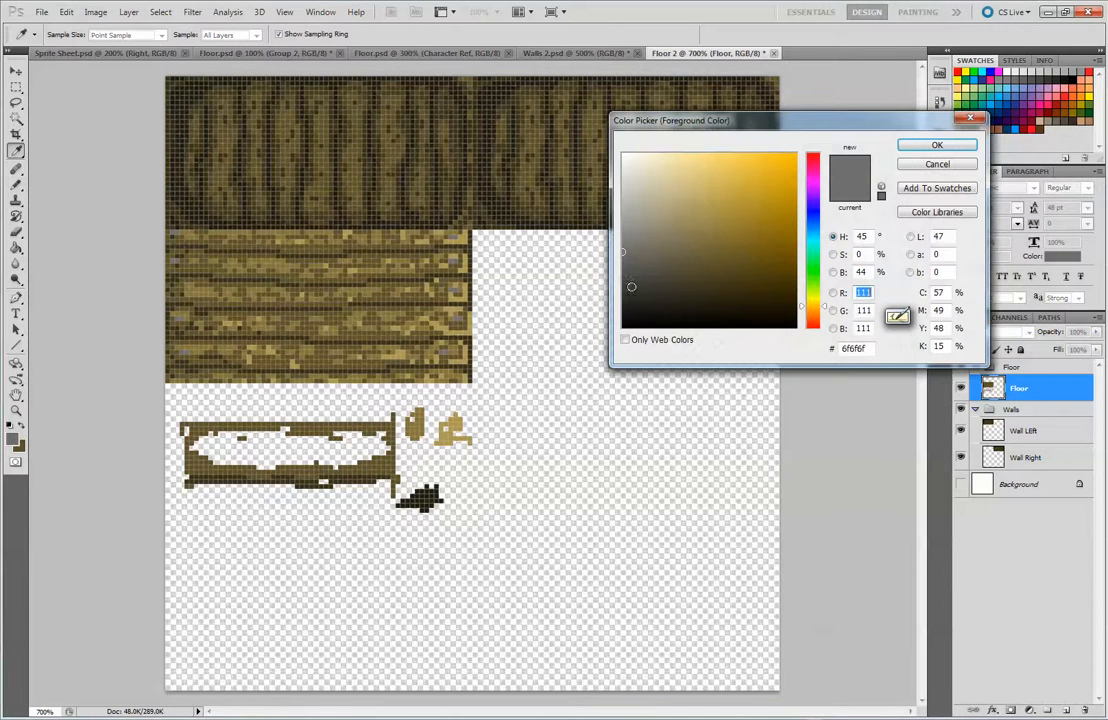
mouse_move(631, 288)
mouse_down()
mouse_move(621, 213)
mouse_move(622, 293)
mouse_up()
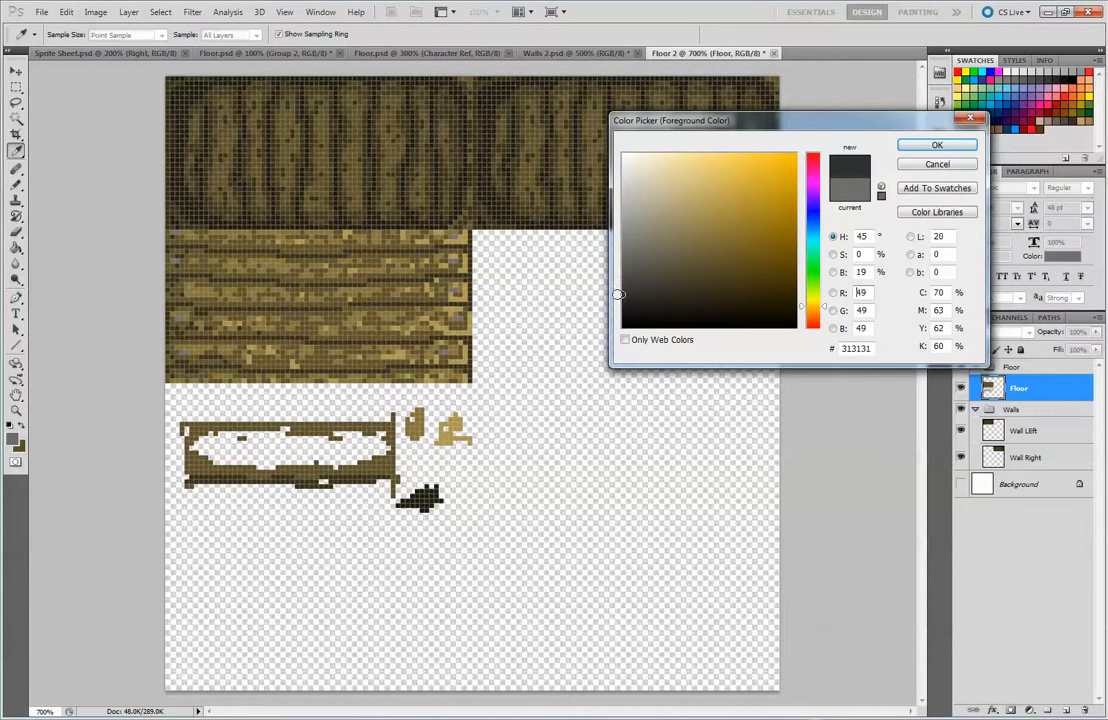
click(908, 150)
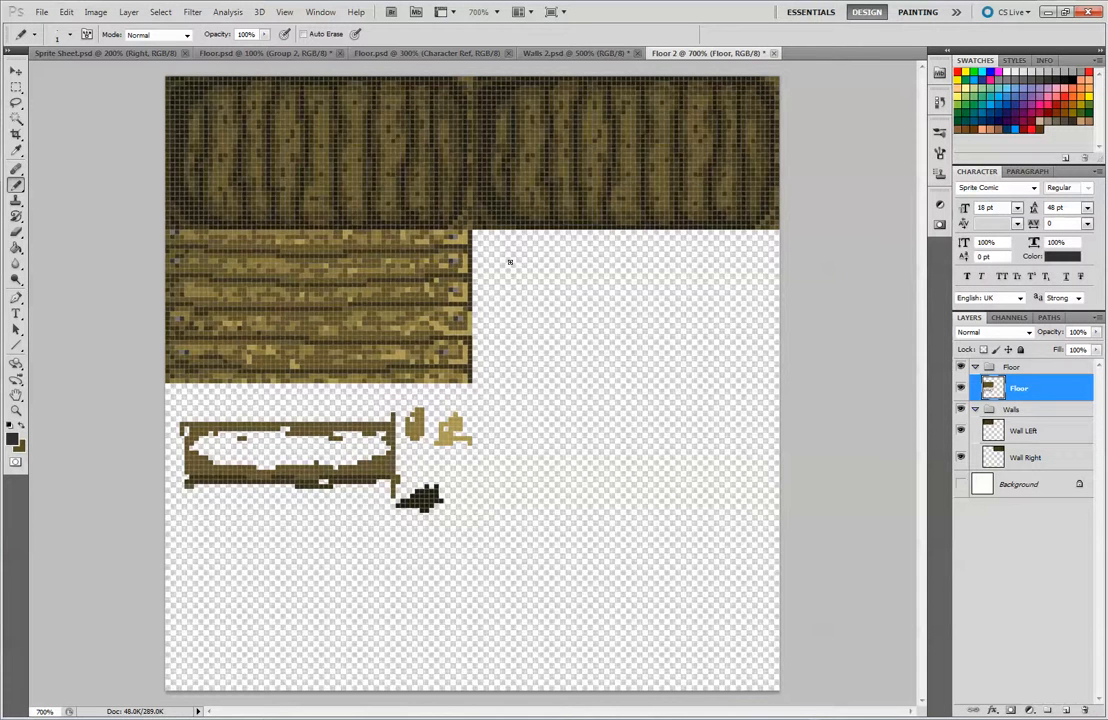
key(ctrl+minus)
key(ctrl+minus)
key(ctrl+minus)
key(ctrl+minus)
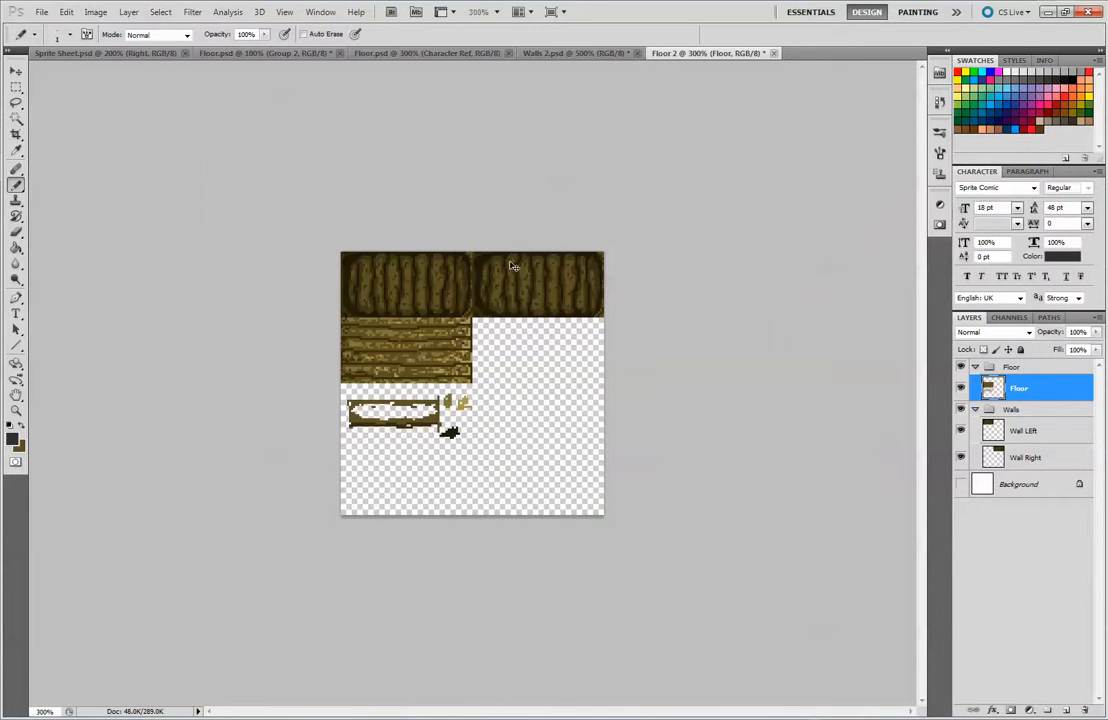
key(ctrl+plus)
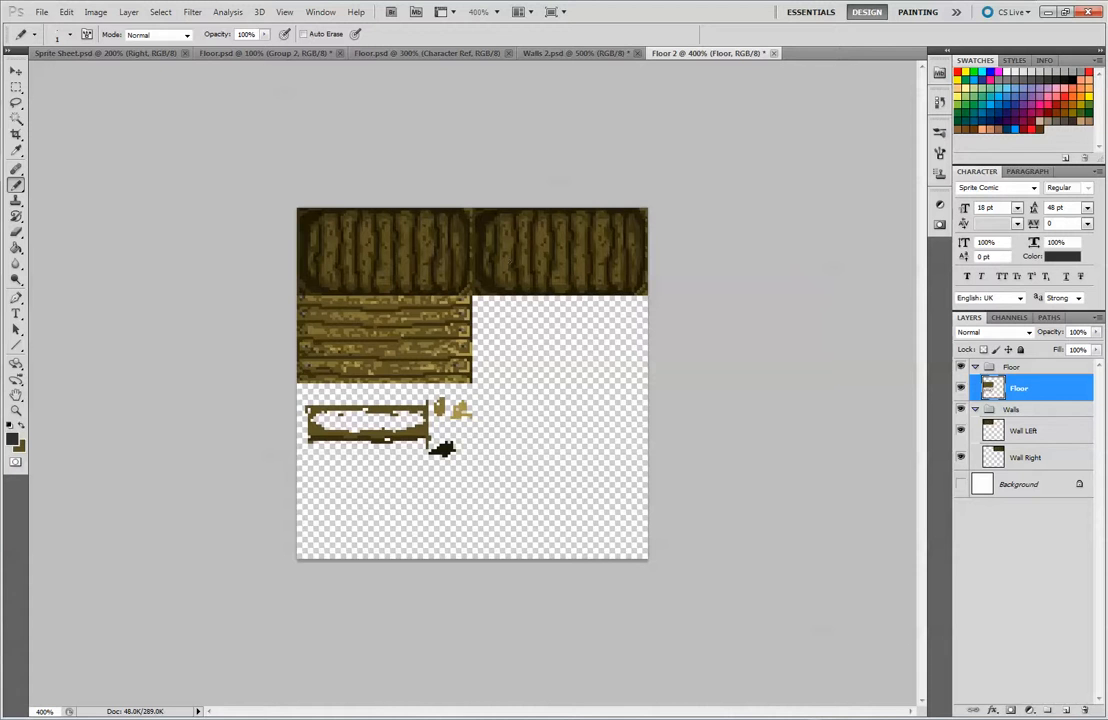
Erase the practice plank outline and colour test patches below the floor tile
click(16, 71)
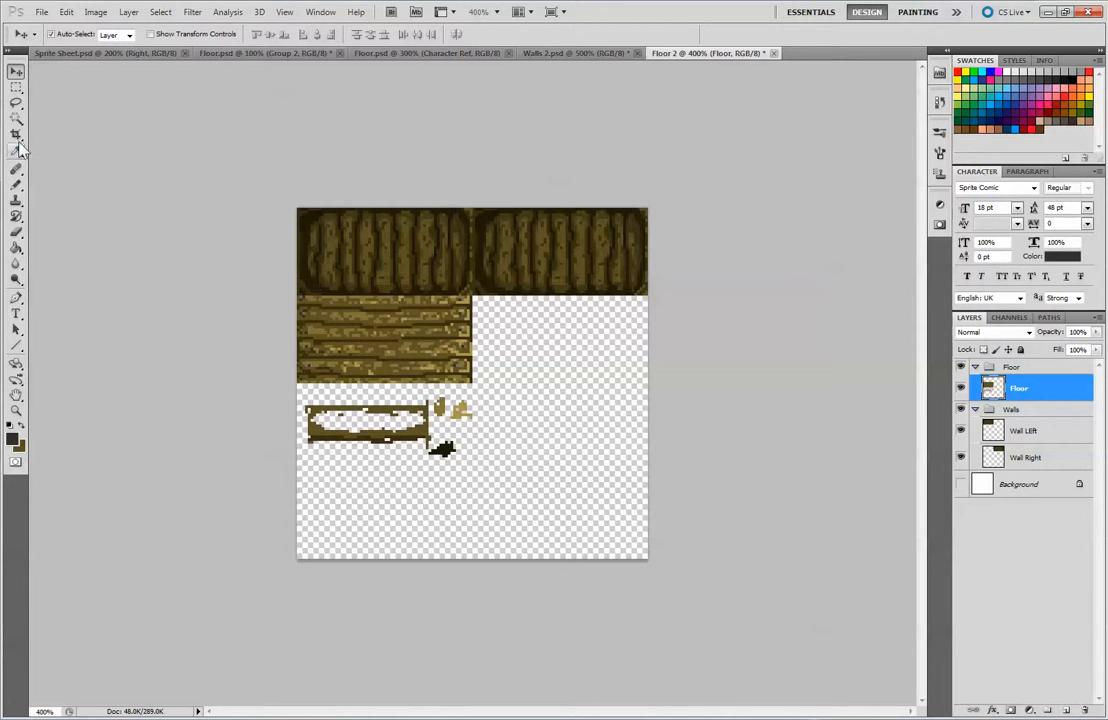
click(18, 88)
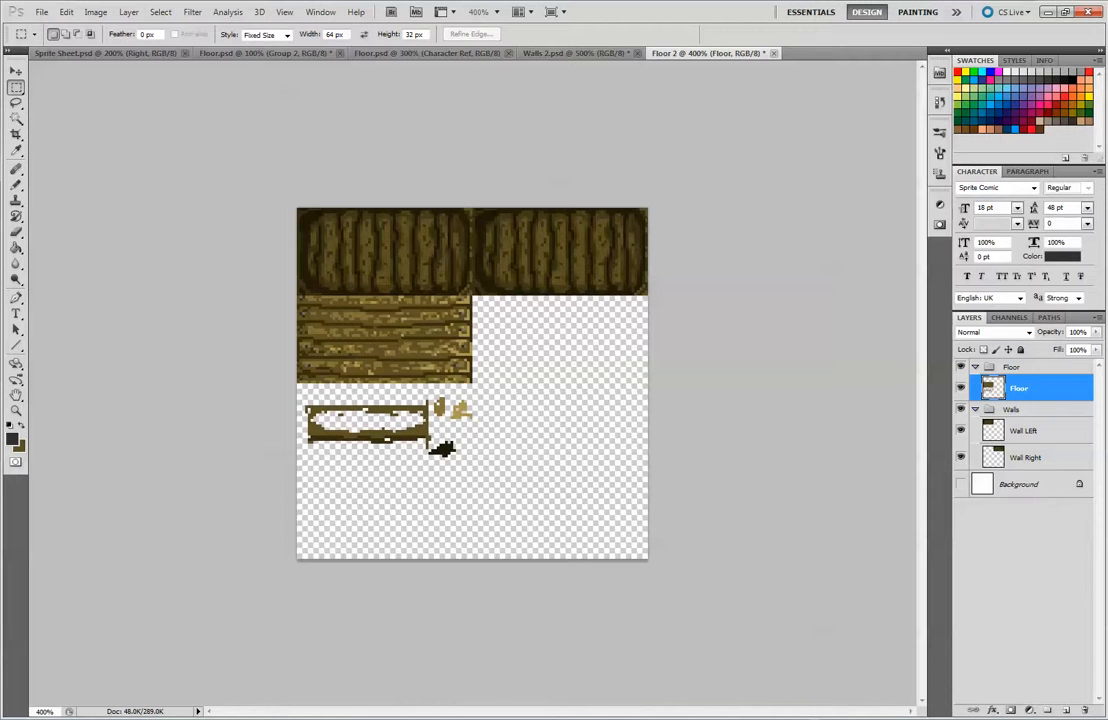
click(16, 185)
key(alt)
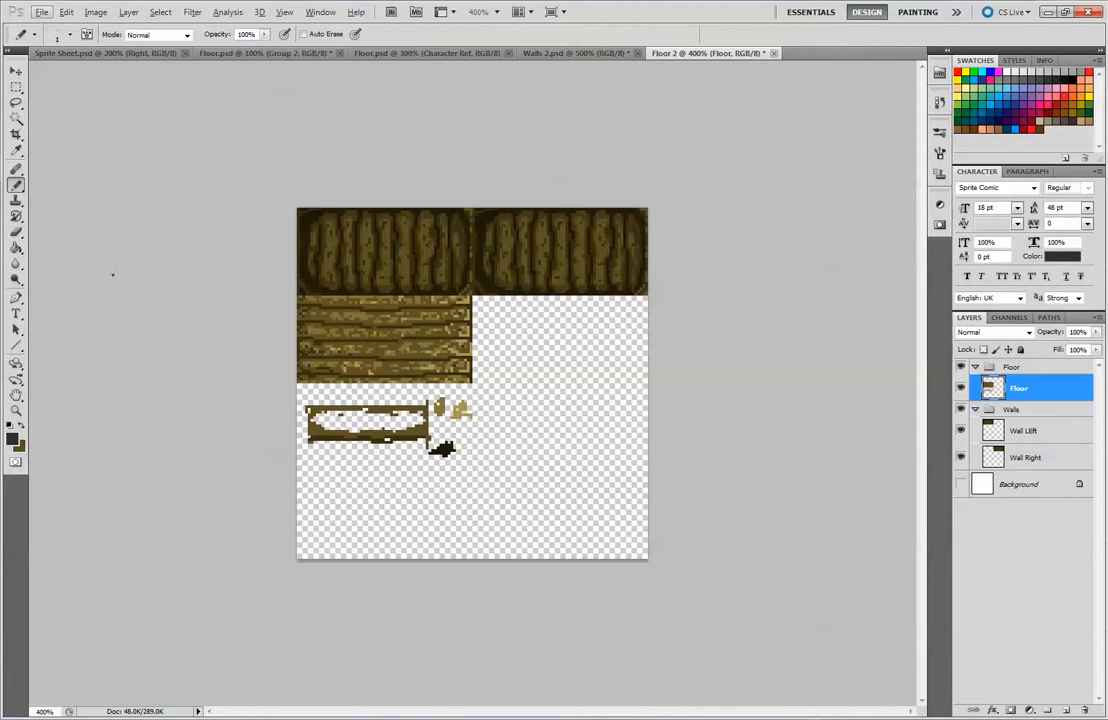
click(16, 232)
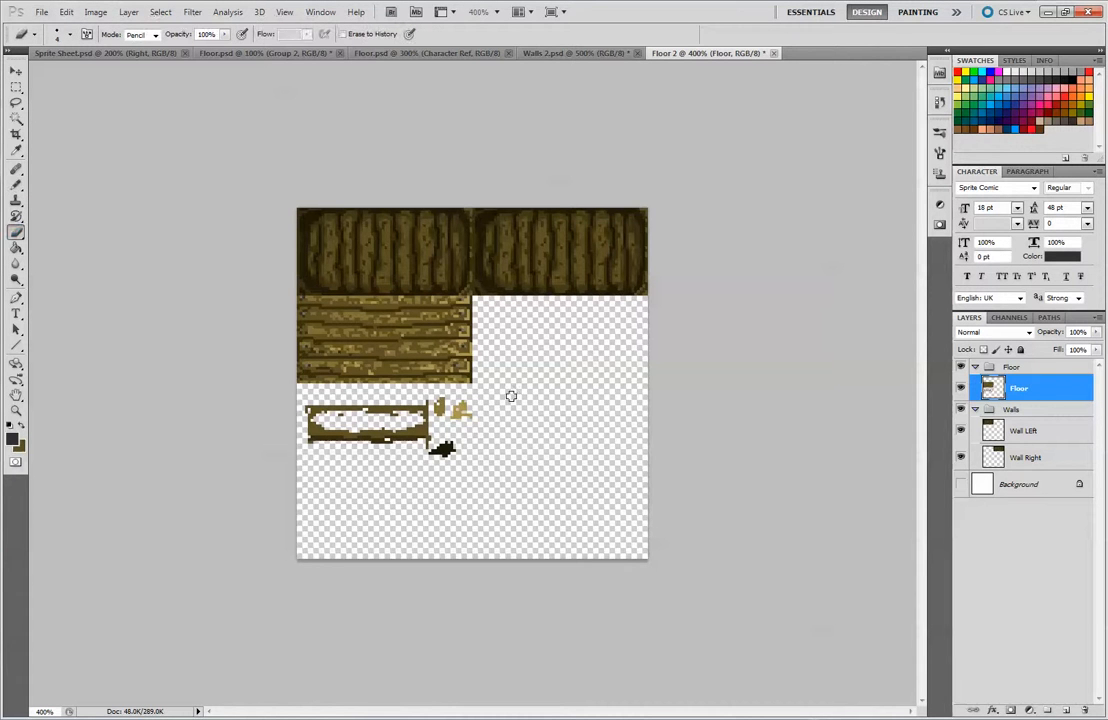
mouse_move(490, 398)
mouse_down()
mouse_move(441, 456)
mouse_move(461, 423)
mouse_move(410, 420)
mouse_move(421, 408)
mouse_move(436, 438)
mouse_move(273, 431)
mouse_move(329, 427)
mouse_move(344, 451)
mouse_move(329, 412)
mouse_move(388, 410)
mouse_up()
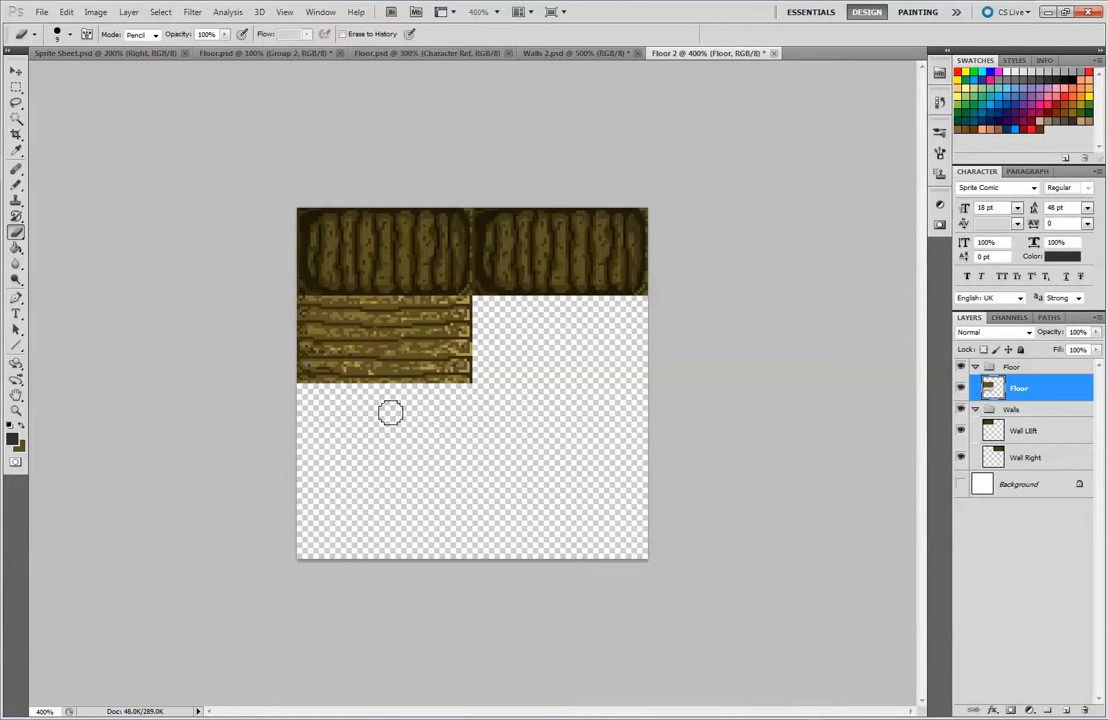
Duplicate the Floor layer and place the copy directly beside the original, under the right wall tile
click(16, 71)
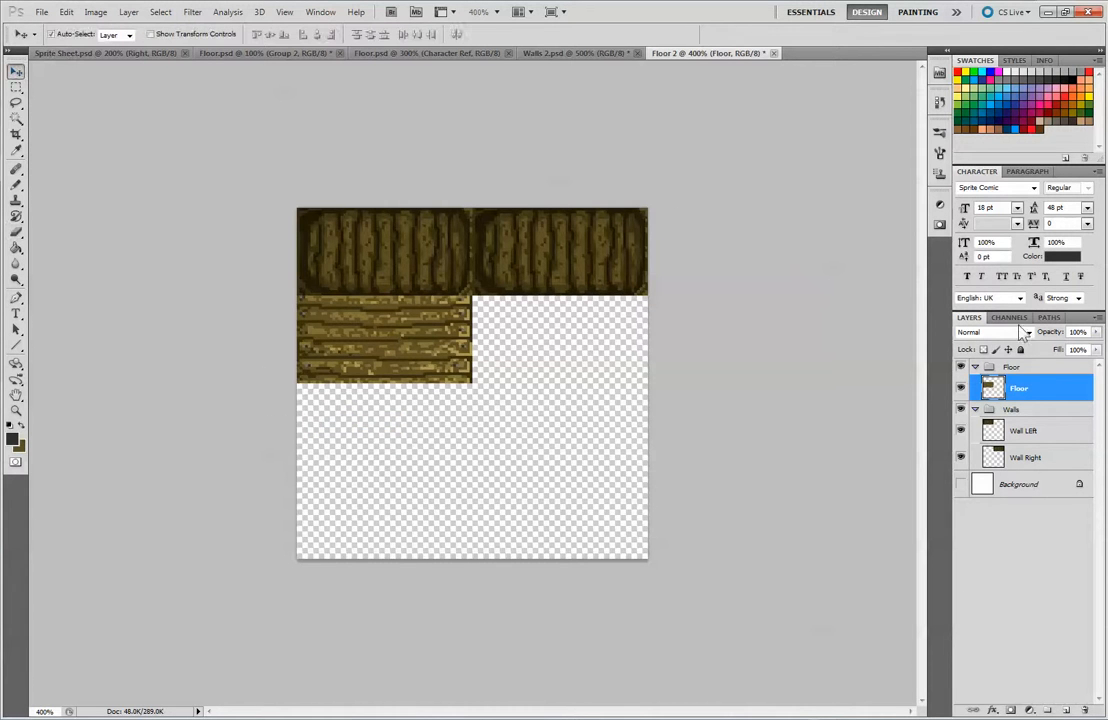
mouse_move(405, 338)
mouse_down()
mouse_move(405, 375)
mouse_move(405, 338)
mouse_move(429, 344)
mouse_move(407, 342)
mouse_up()
key(Up)
drag(1040, 388, 1066, 709)
drag(335, 310, 510, 310)
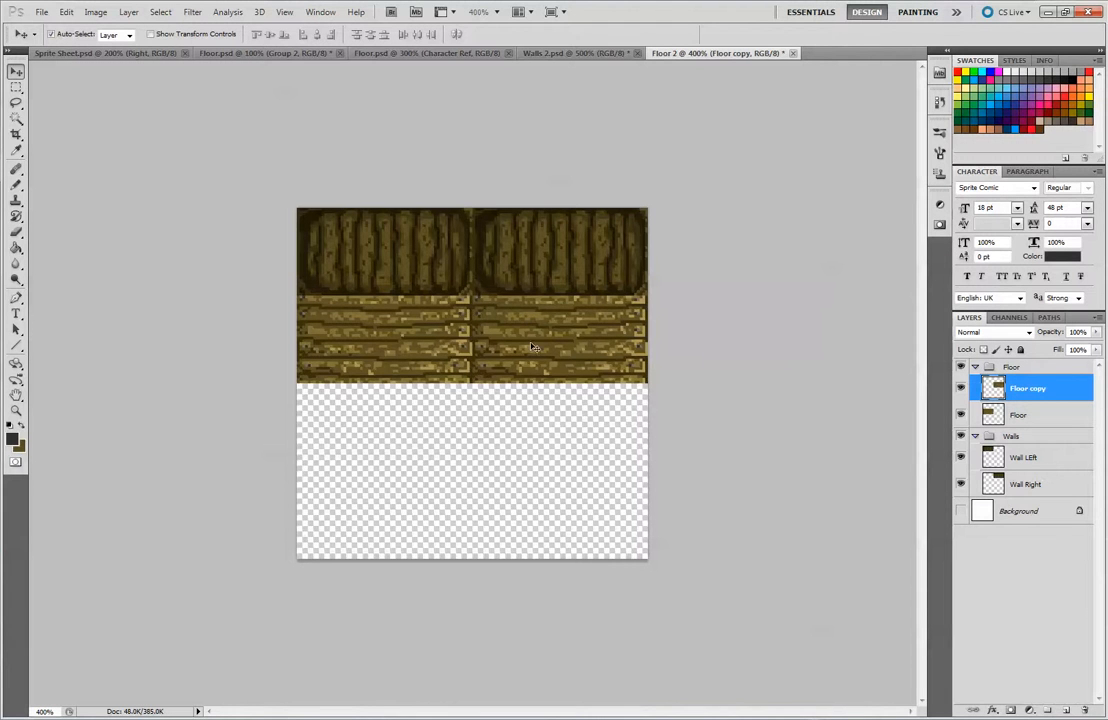
Try the floor tile in a two-by-two arrangement with duplicated layers, and restore the single copy beside the original
drag(534, 338, 359, 423)
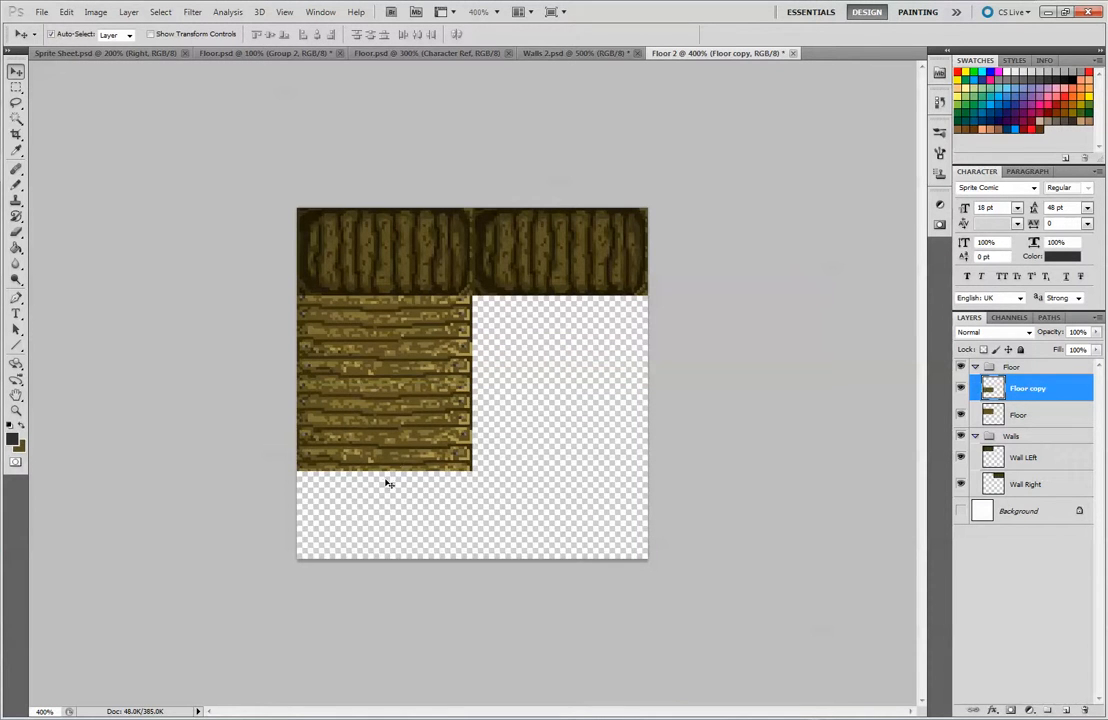
key(alt+shift+bracketleft)
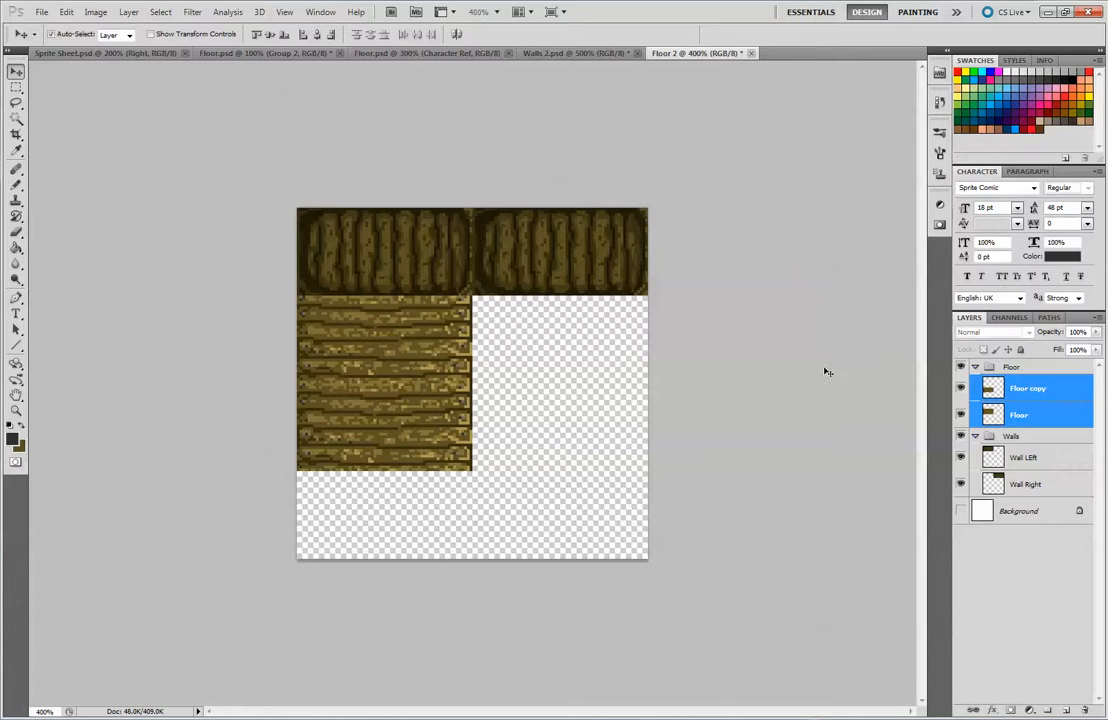
drag(1060, 396, 1066, 710)
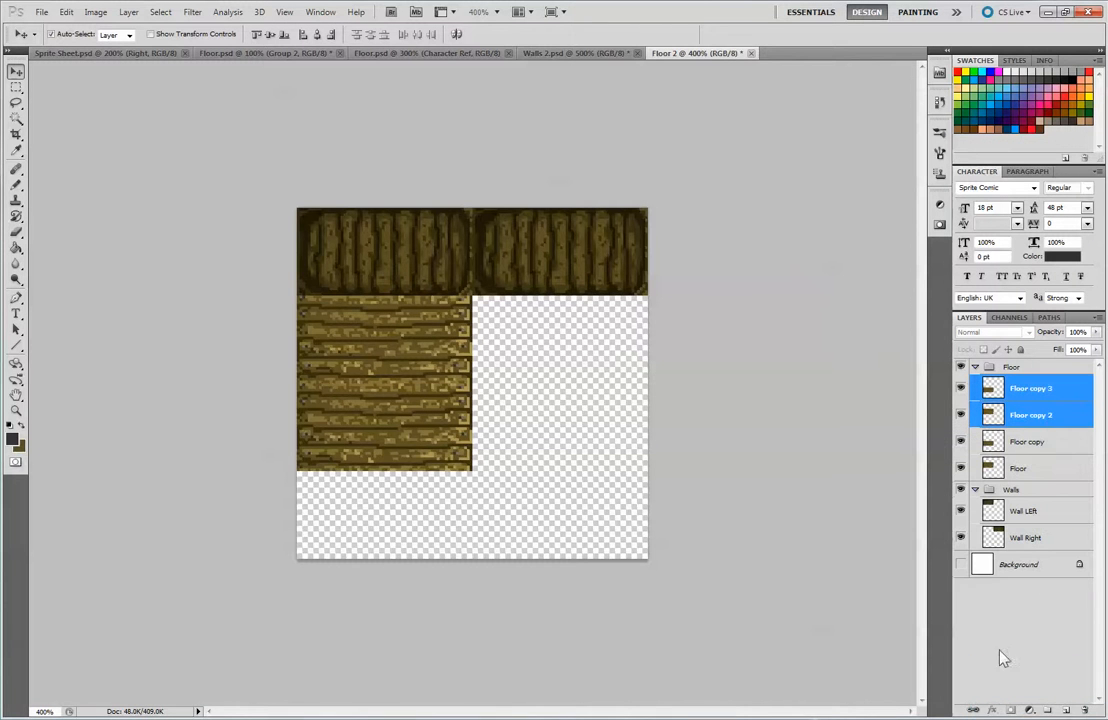
drag(471, 385, 662, 384)
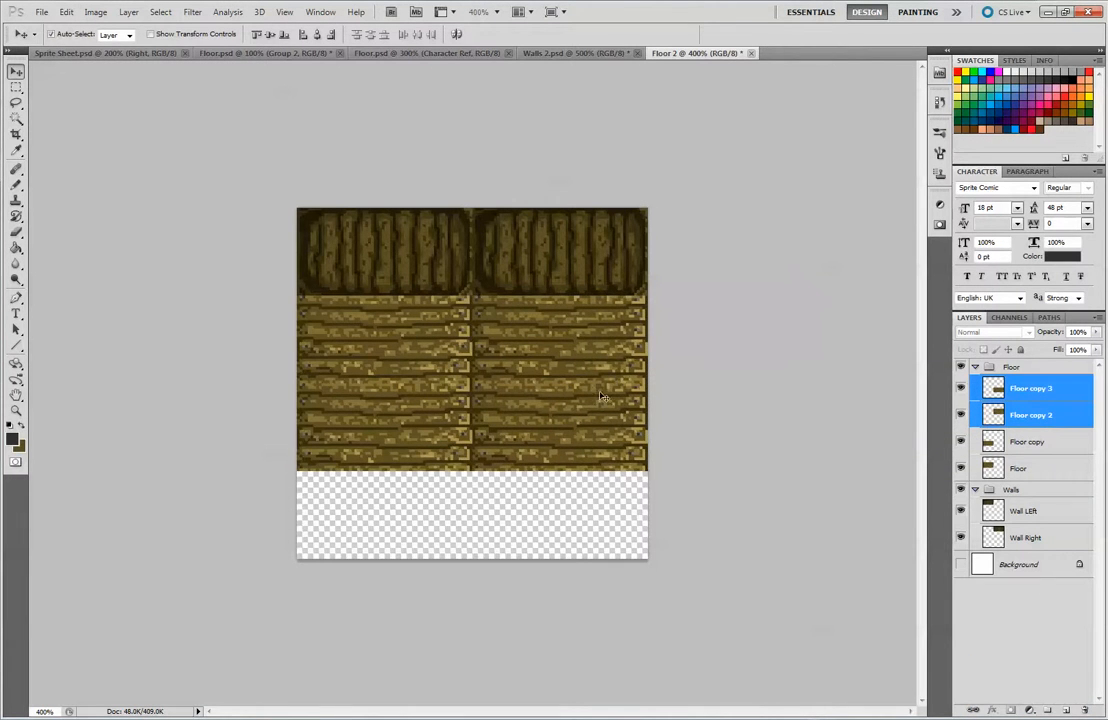
drag(561, 422, 547, 424)
drag(1038, 392, 1038, 451)
drag(1040, 410, 1084, 710)
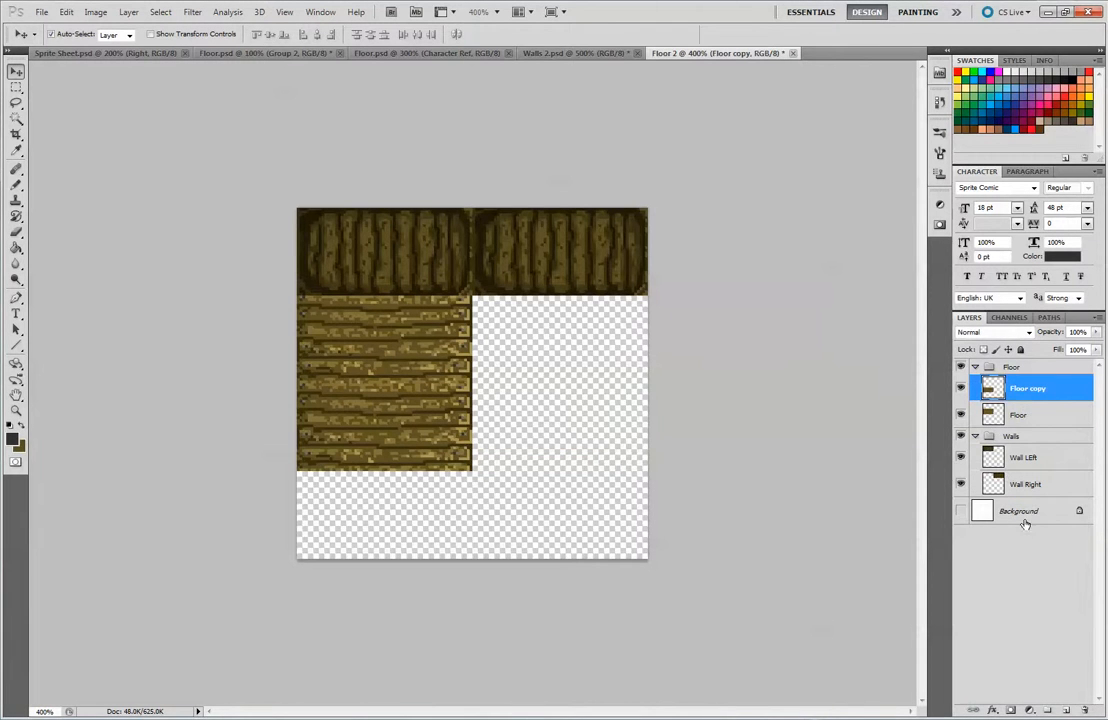
drag(398, 440, 577, 347)
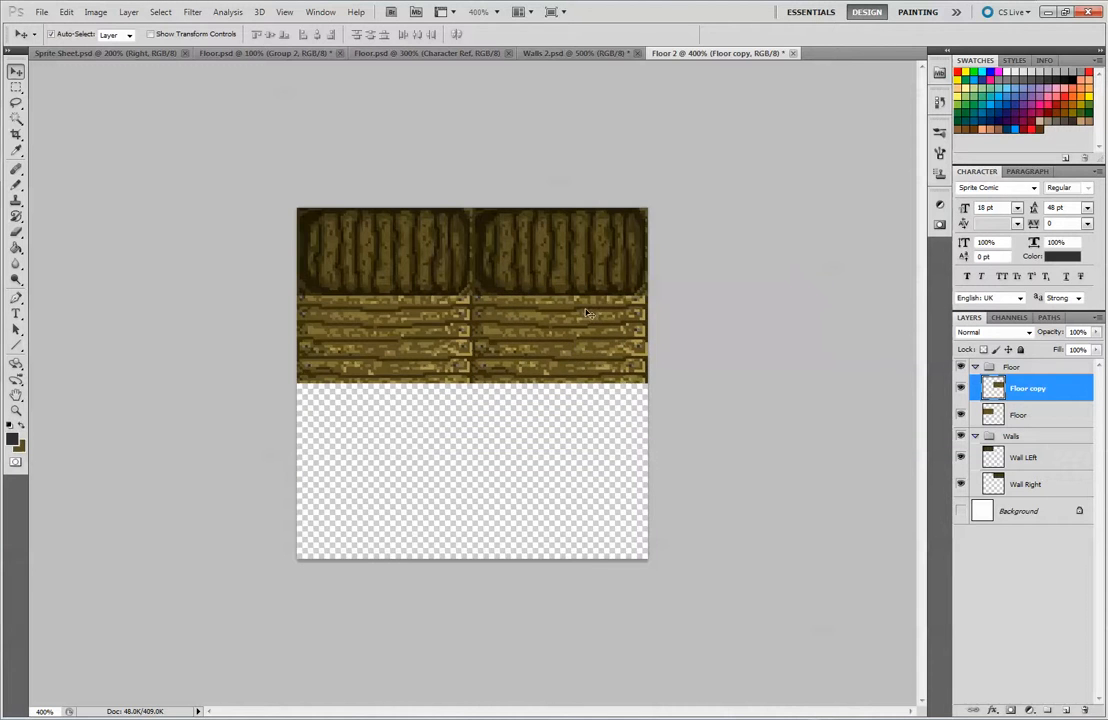
Sample the base brown and paint over most highlights and plank gaps across the middle of the right floor tile
key(ctrl+plus)
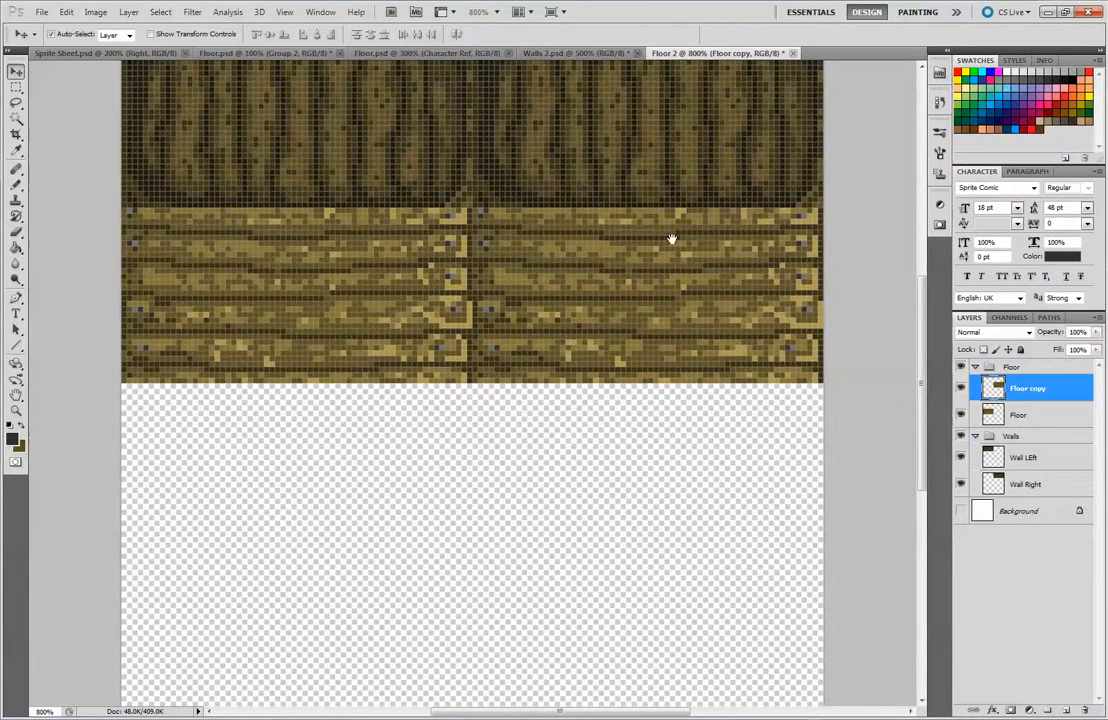
drag(673, 238, 561, 346)
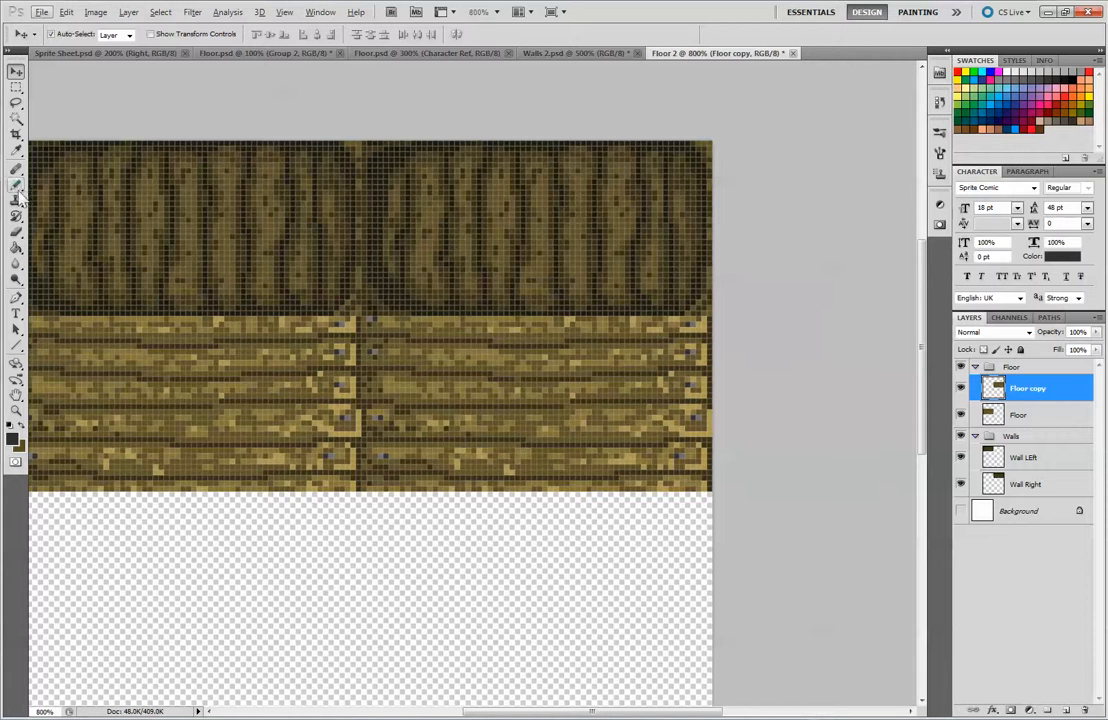
key(b)
alt+click(380, 325)
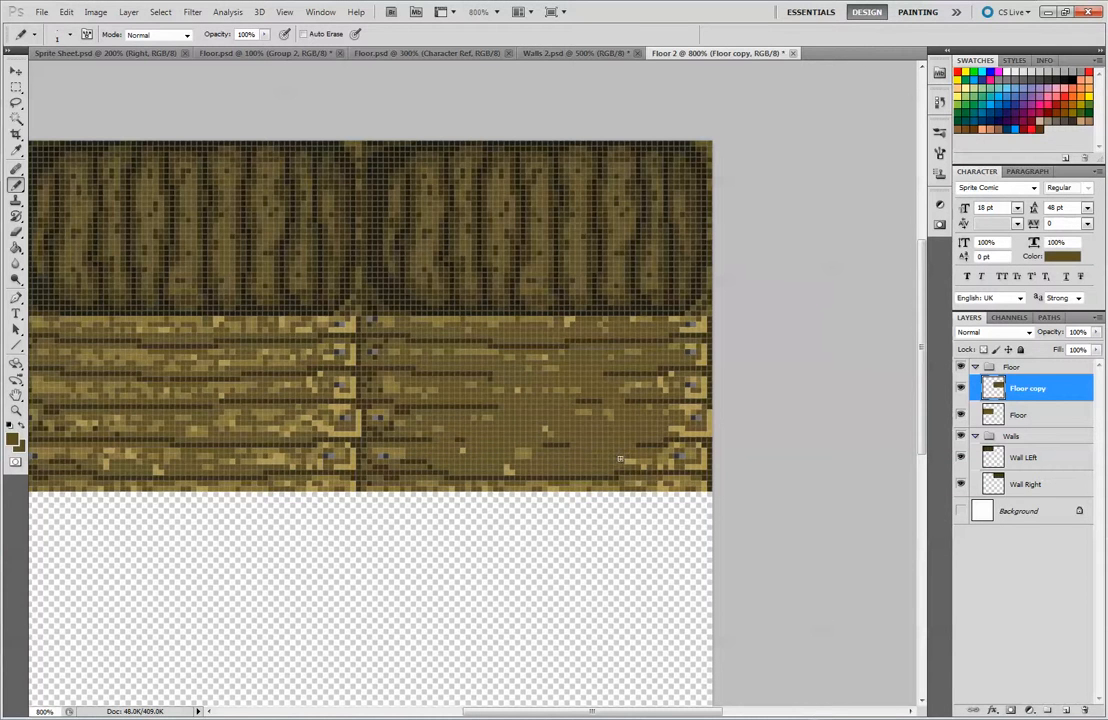
Sample the dark brown and redraw the dividing lines between planks on the right floor tile
click(370, 318)
alt+click(312, 321)
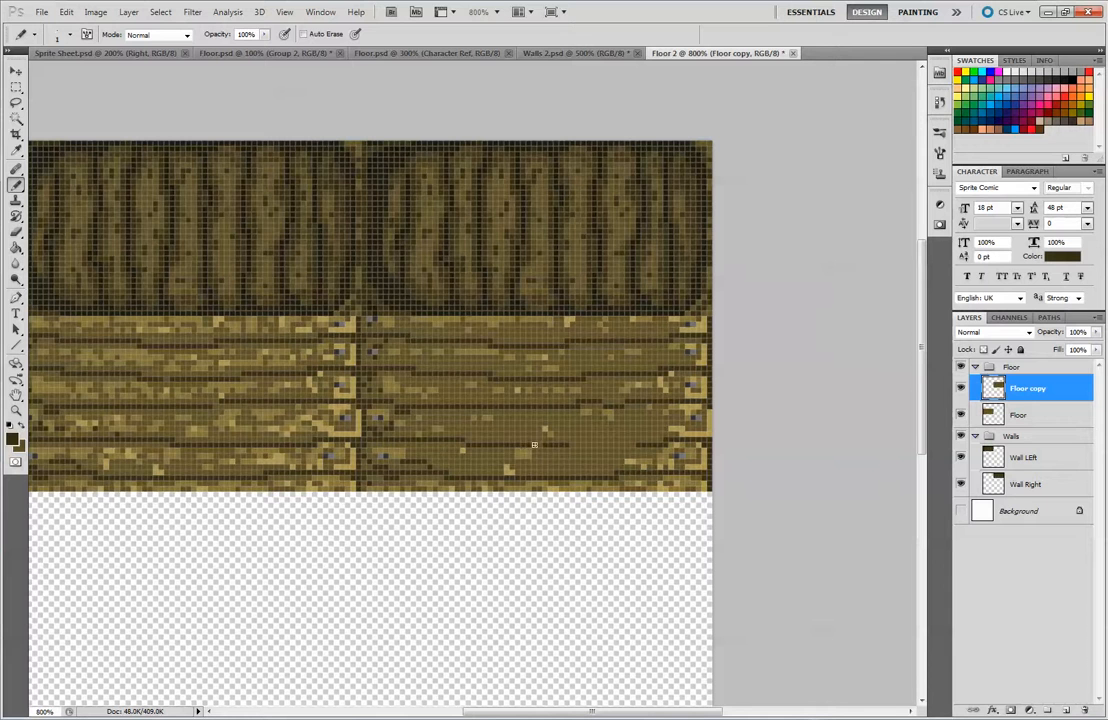
alt+click(638, 443)
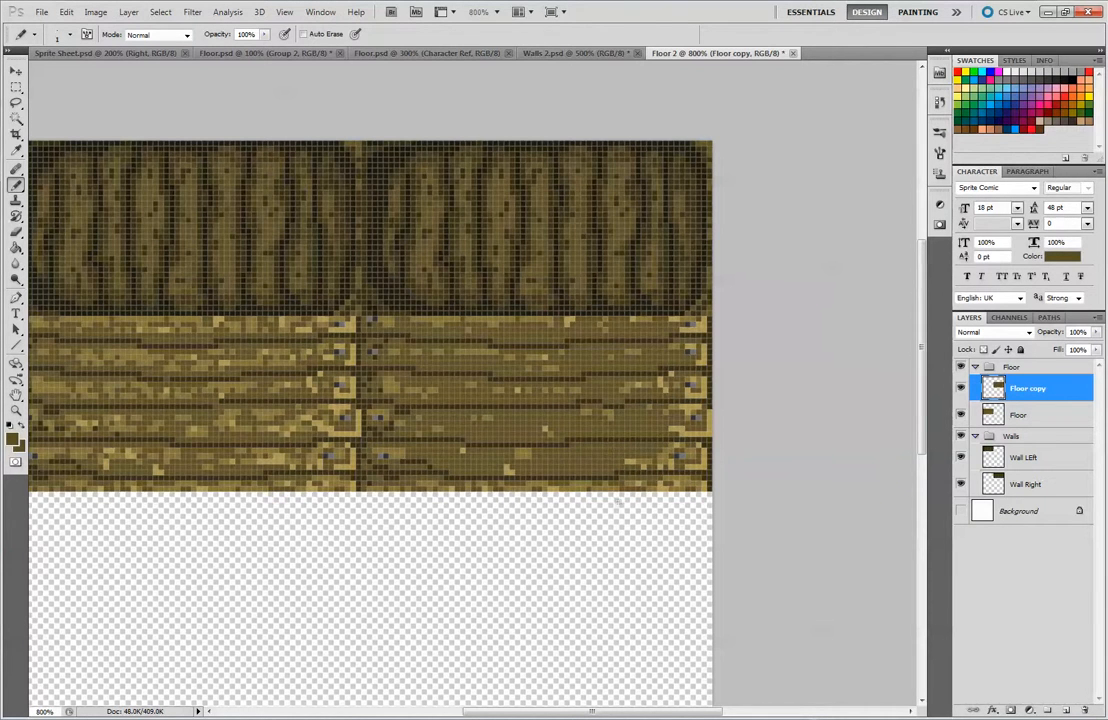
Sample the lighter brown and paint broad lighter wood areas along the middle of each plank on the right floor tile
key(alt)
key(alt)
alt+click(450, 434)
mouse_move(464, 451)
mouse_down()
mouse_move(565, 465)
mouse_move(597, 451)
mouse_move(629, 455)
mouse_up()
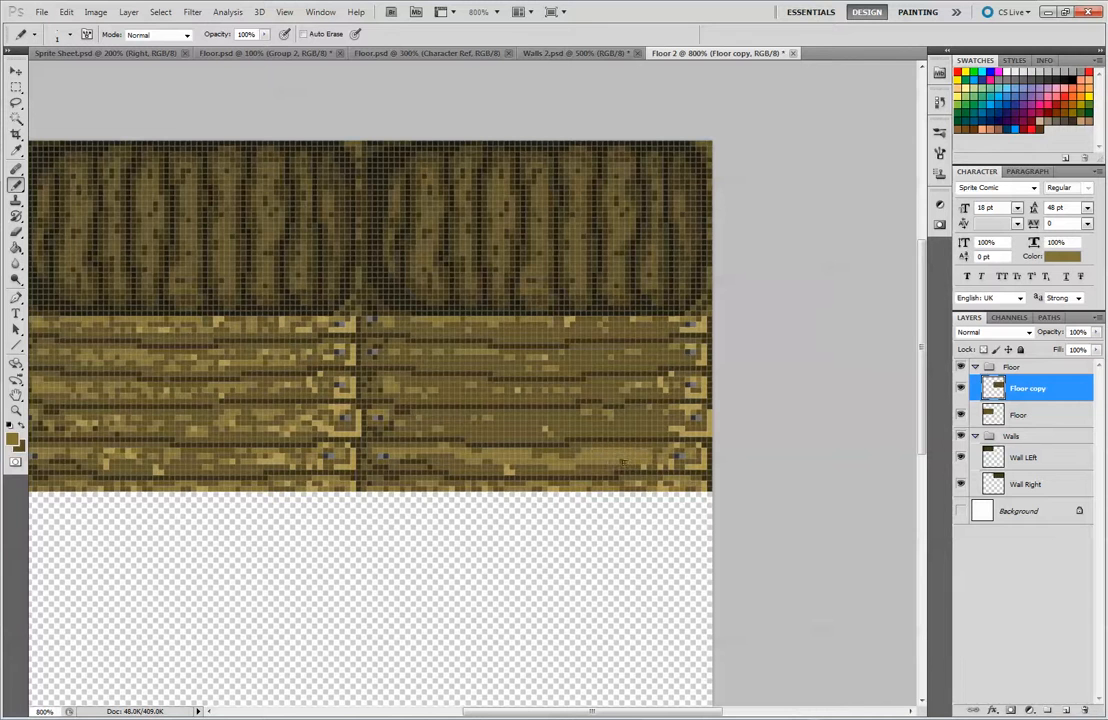
mouse_move(422, 413)
mouse_down()
mouse_move(464, 419)
mouse_move(409, 415)
mouse_move(669, 419)
mouse_move(523, 419)
mouse_up()
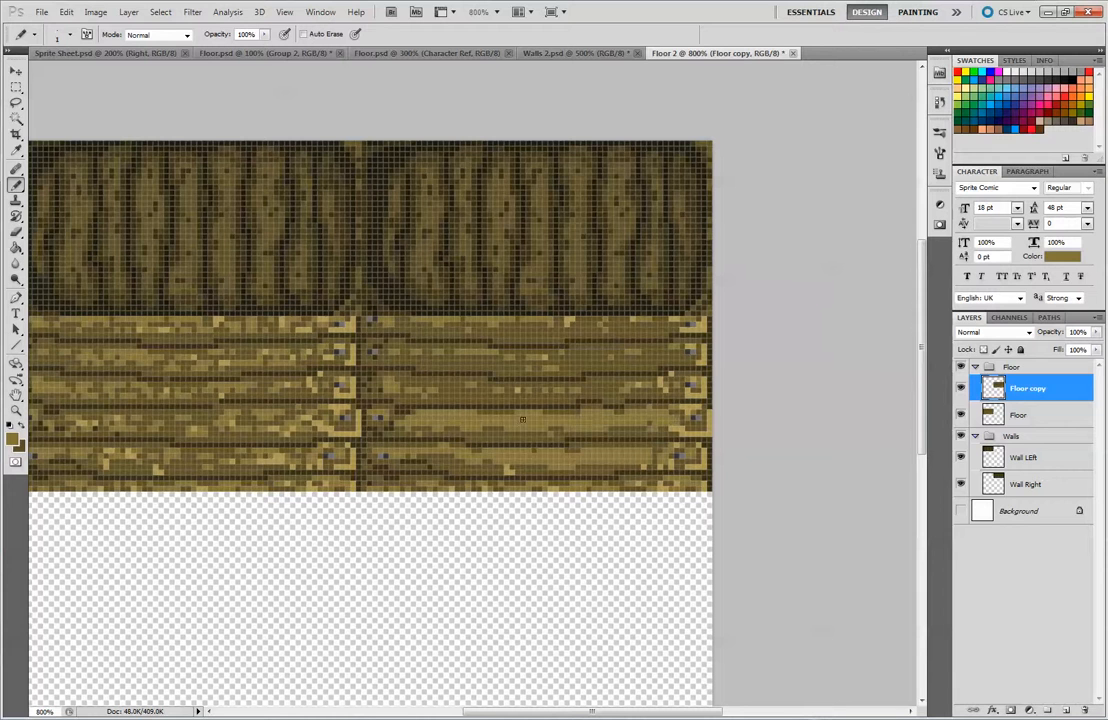
mouse_move(405, 391)
mouse_down()
mouse_move(468, 389)
mouse_move(443, 381)
mouse_up()
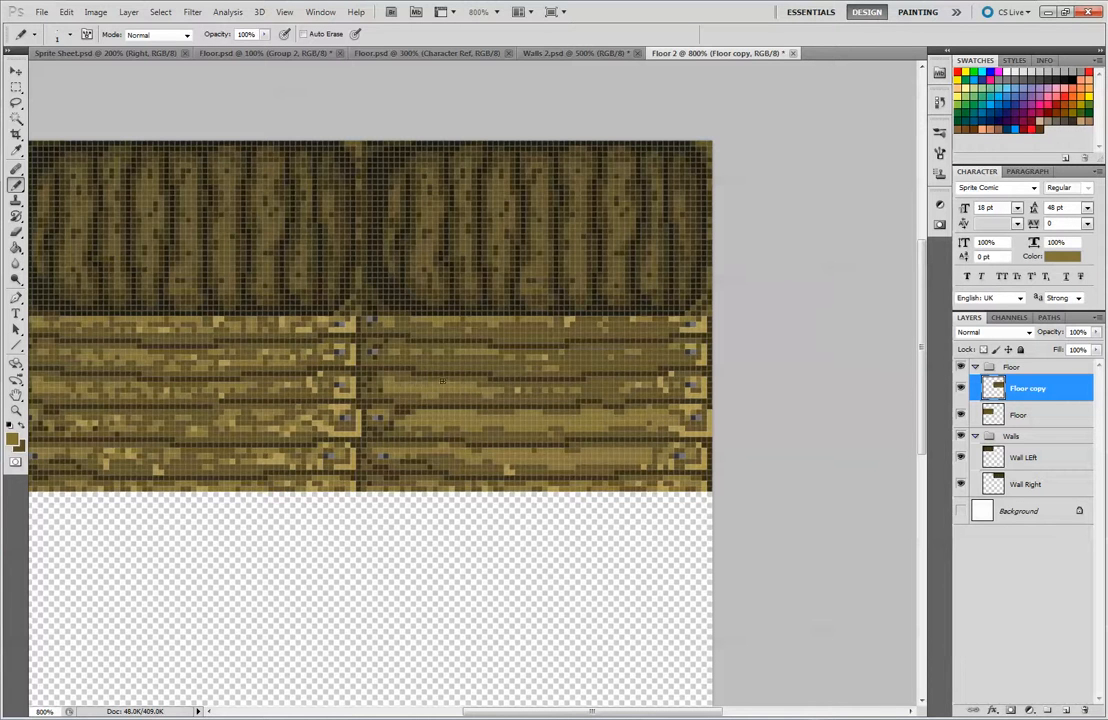
drag(536, 390, 658, 387)
mouse_move(406, 355)
mouse_down()
mouse_move(568, 365)
mouse_move(672, 353)
mouse_up()
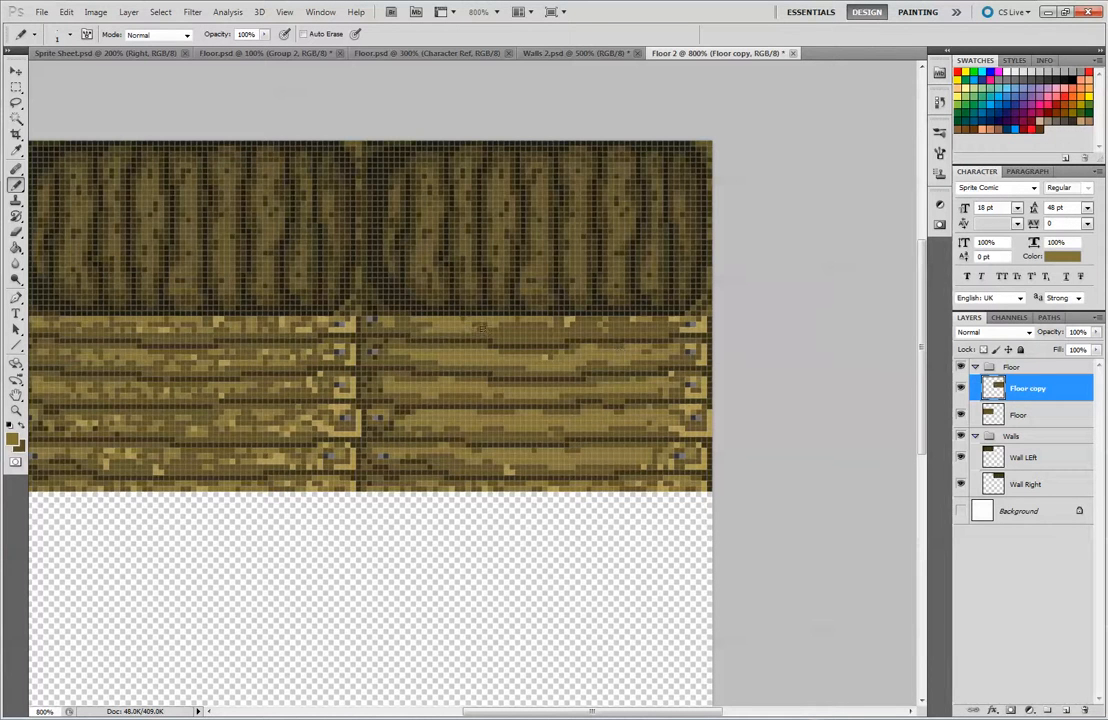
drag(474, 327, 641, 329)
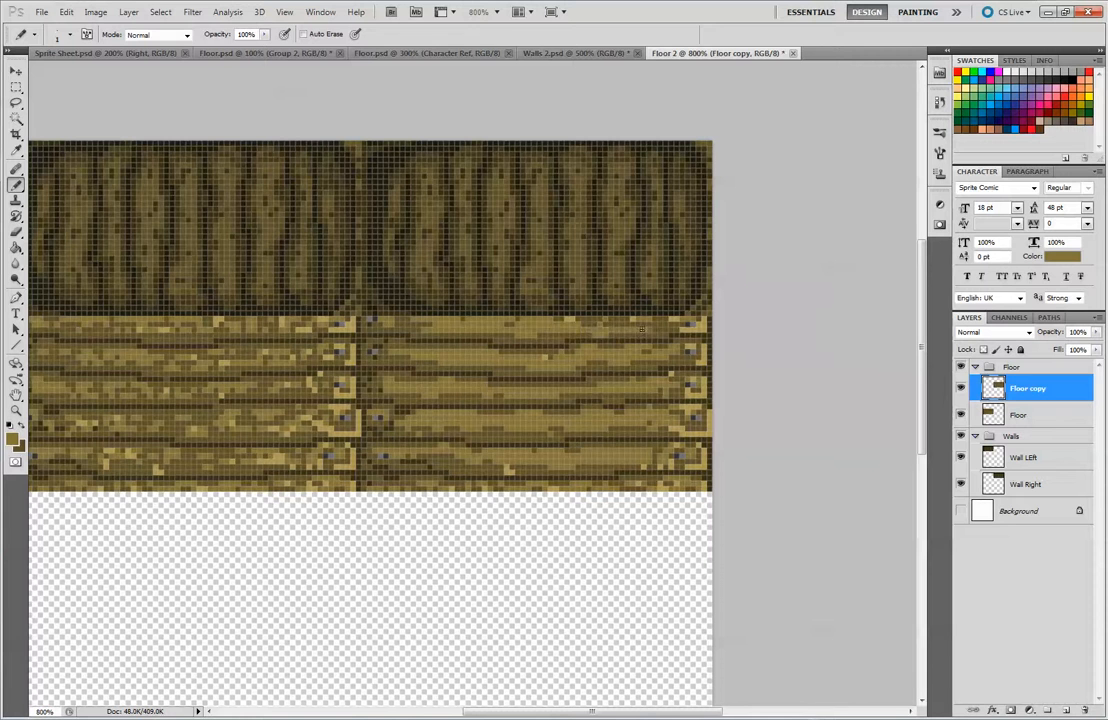
Break up the lighter areas on the right floor tile's planks with scattered darker brown grain pixels
alt+click(517, 332)
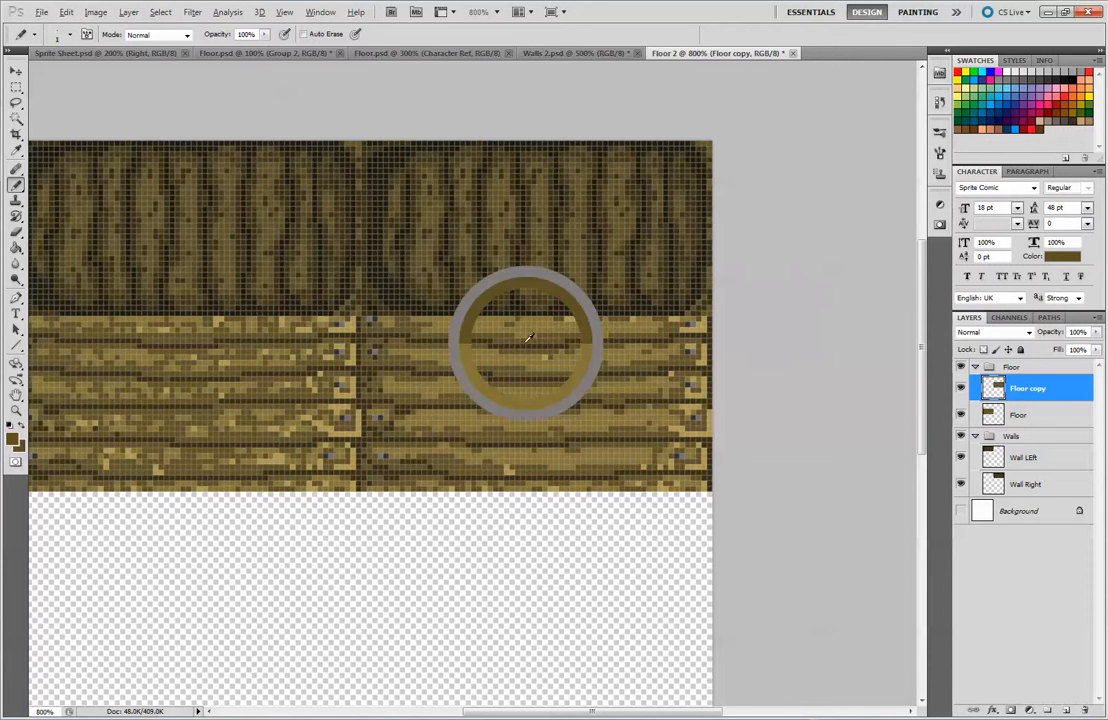
click(601, 333)
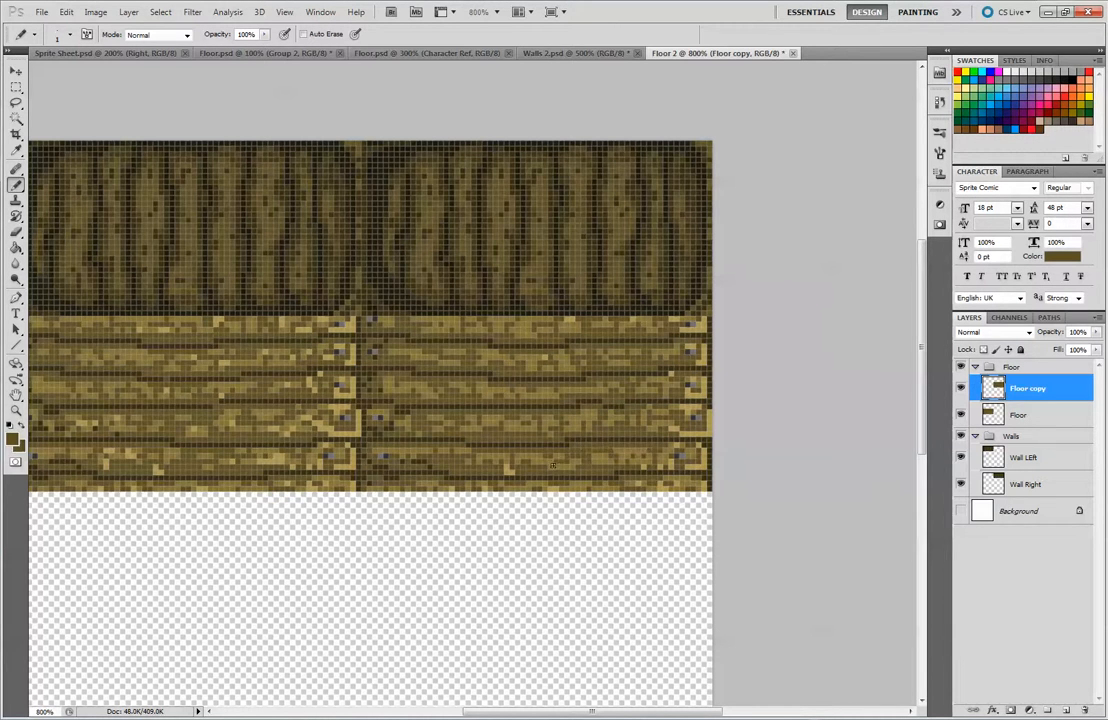
key(ctrl+minus)
key(ctrl+minus)
key(ctrl+minus)
key(ctrl+minus)
key(ctrl+minus)
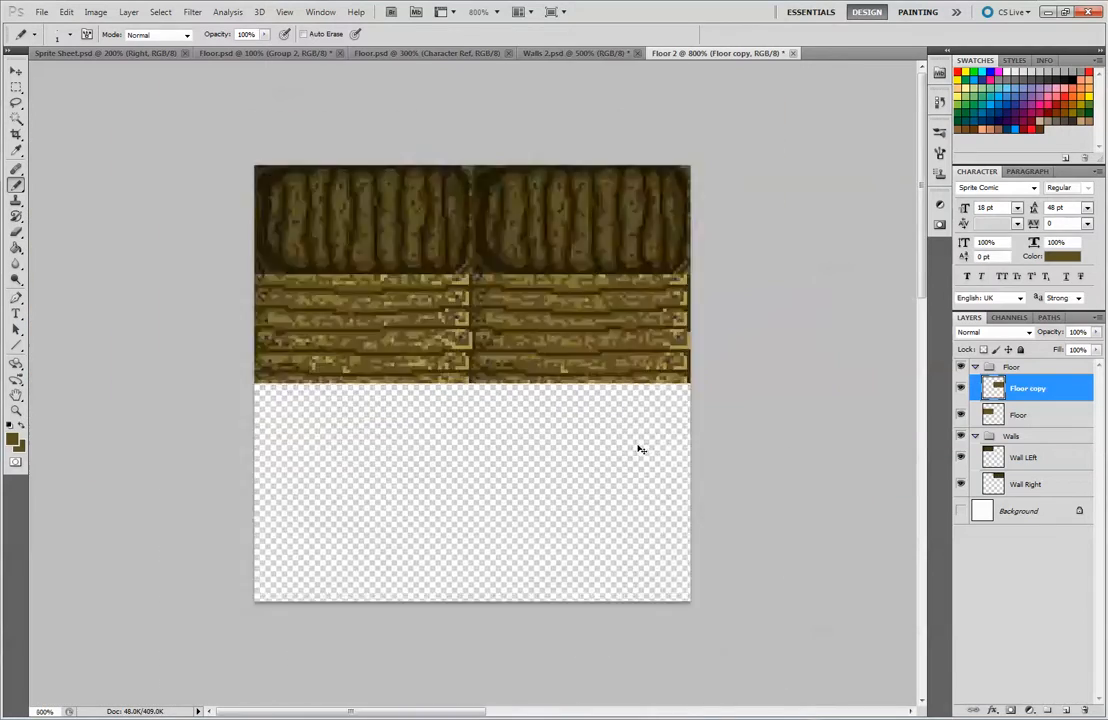
Sample the light tan highlight and edge the right floor tile's plank ends with it beside the nails, along the seam between the tiles
key(ctrl+plus)
key(ctrl+plus)
key(ctrl+plus)
key(ctrl+plus)
key(ctrl+plus)
key(ctrl+plus)
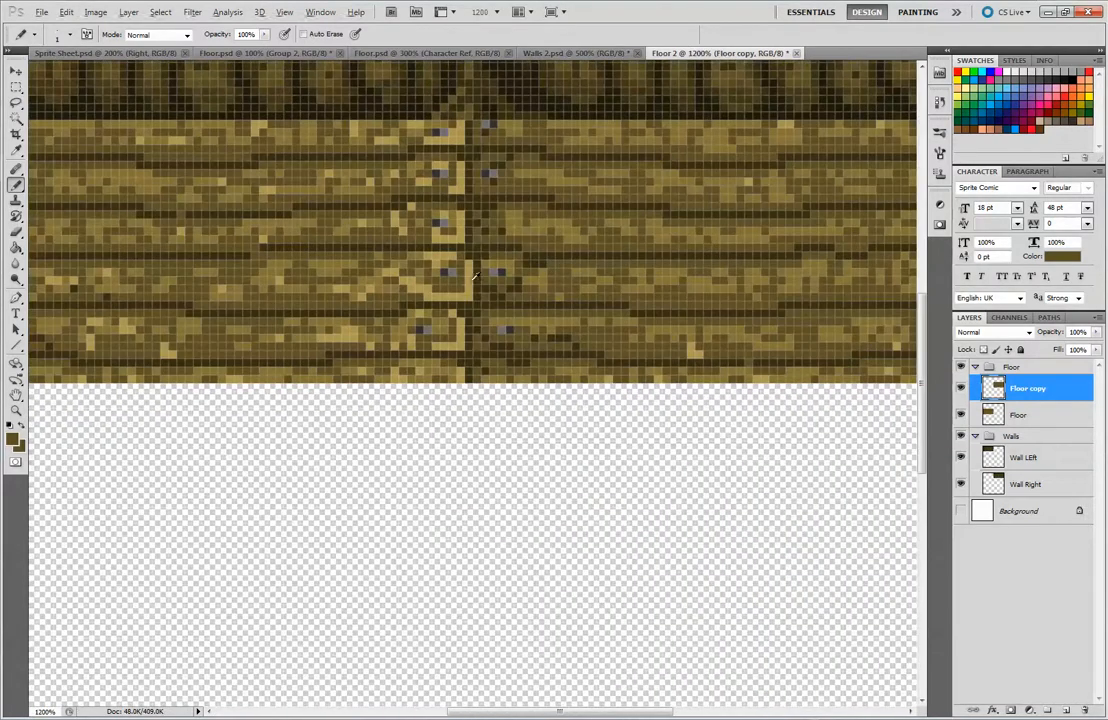
alt+click(408, 241)
mouse_move(485, 265)
mouse_down()
mouse_move(484, 281)
mouse_move(525, 294)
mouse_up()
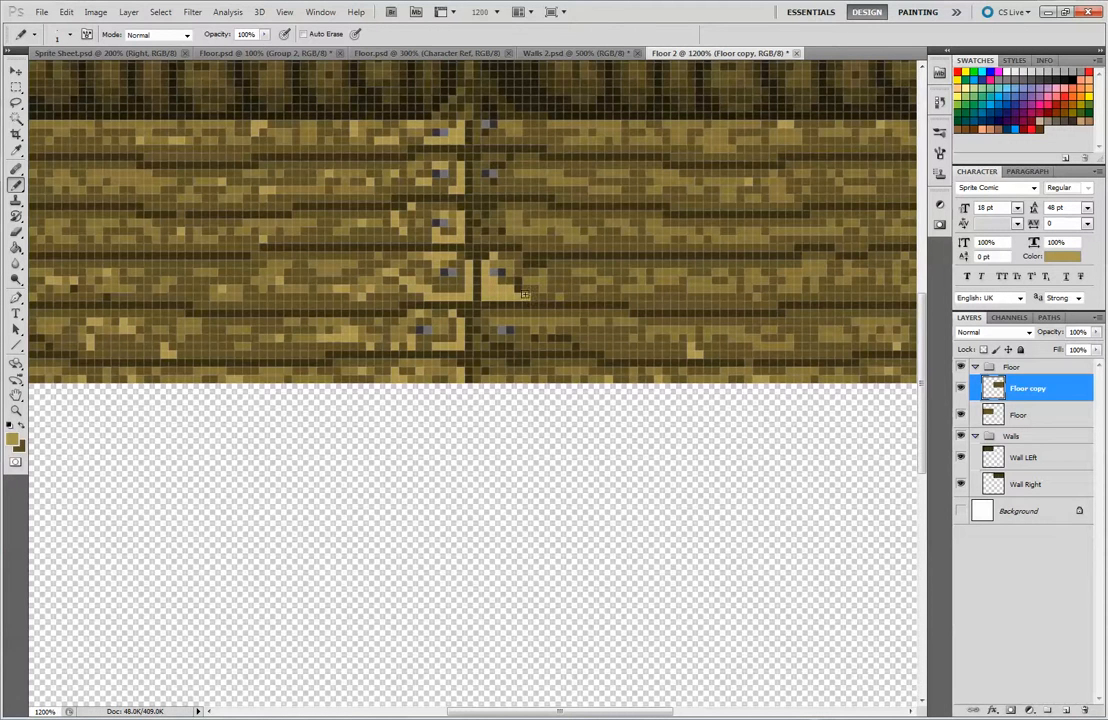
key(ctrl+z)
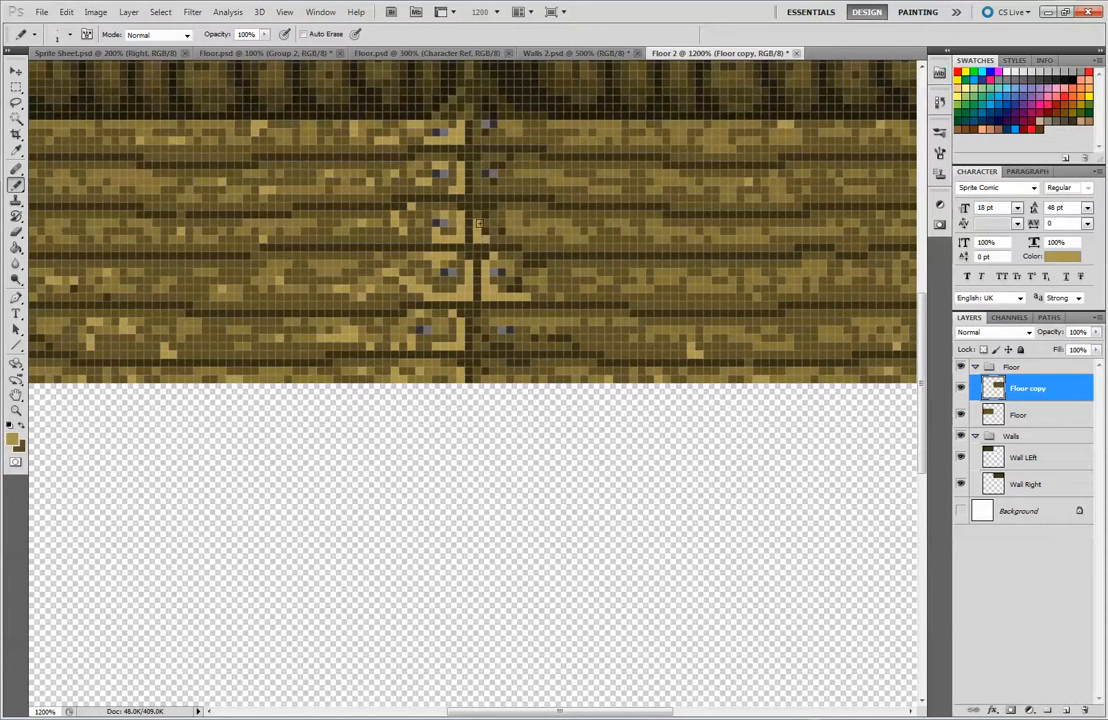
drag(477, 165, 479, 183)
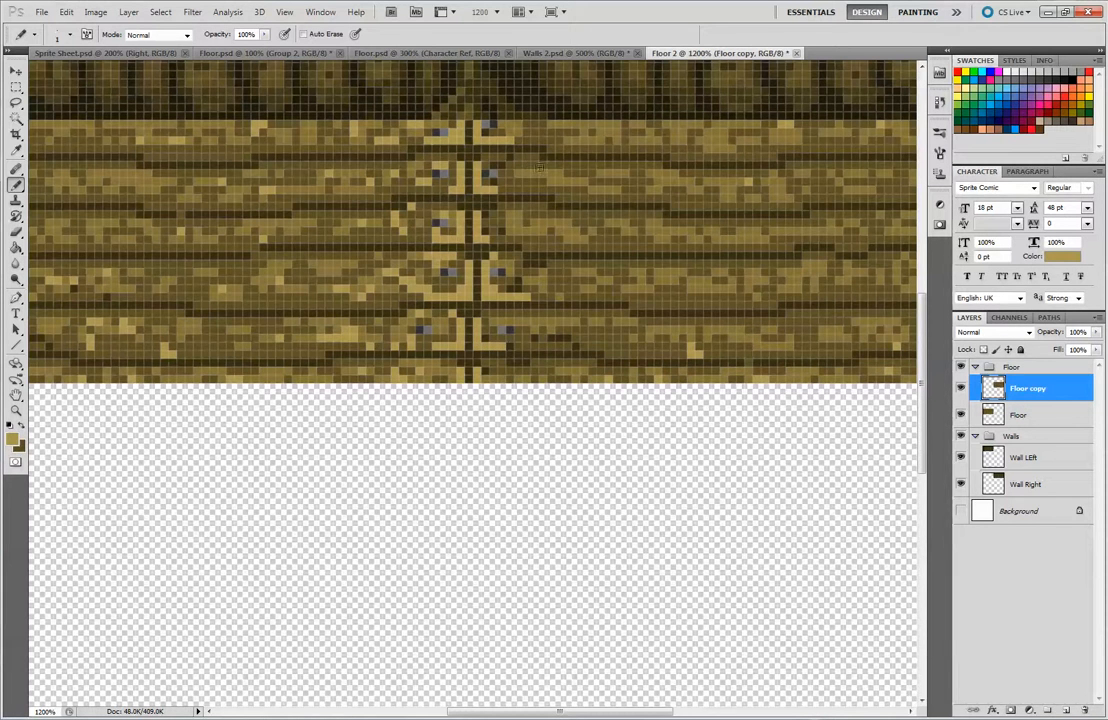
key(ctrl+minus)
key(ctrl+minus)
key(ctrl+minus)
key(ctrl+minus)
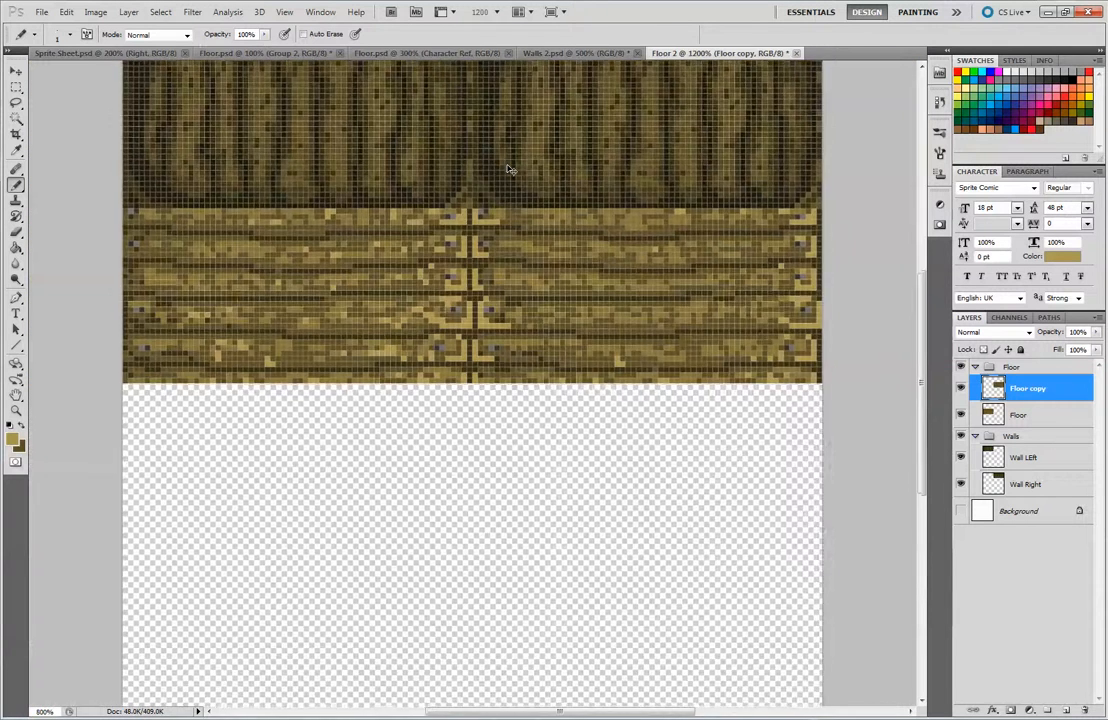
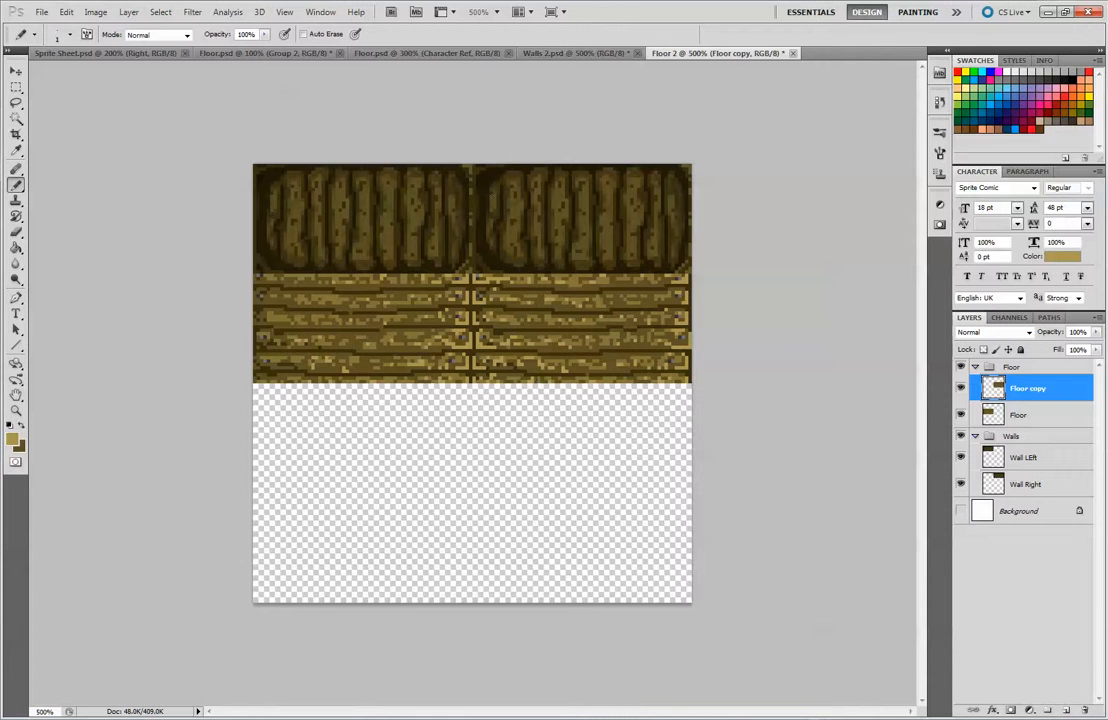
Sample the grey nail colour and touch up the nails on the right floor tile's plank ends
alt+click(420, 252)
alt+click(479, 294)
alt+click(240, 267)
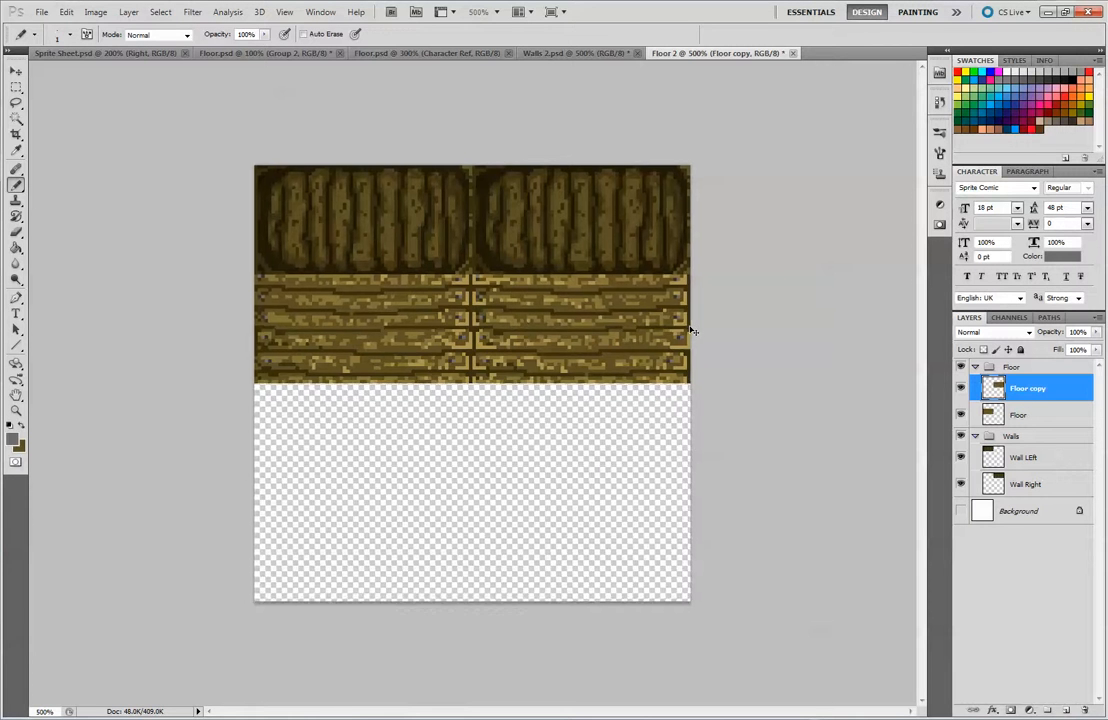
key(ctrl+minus)
key(ctrl+minus)
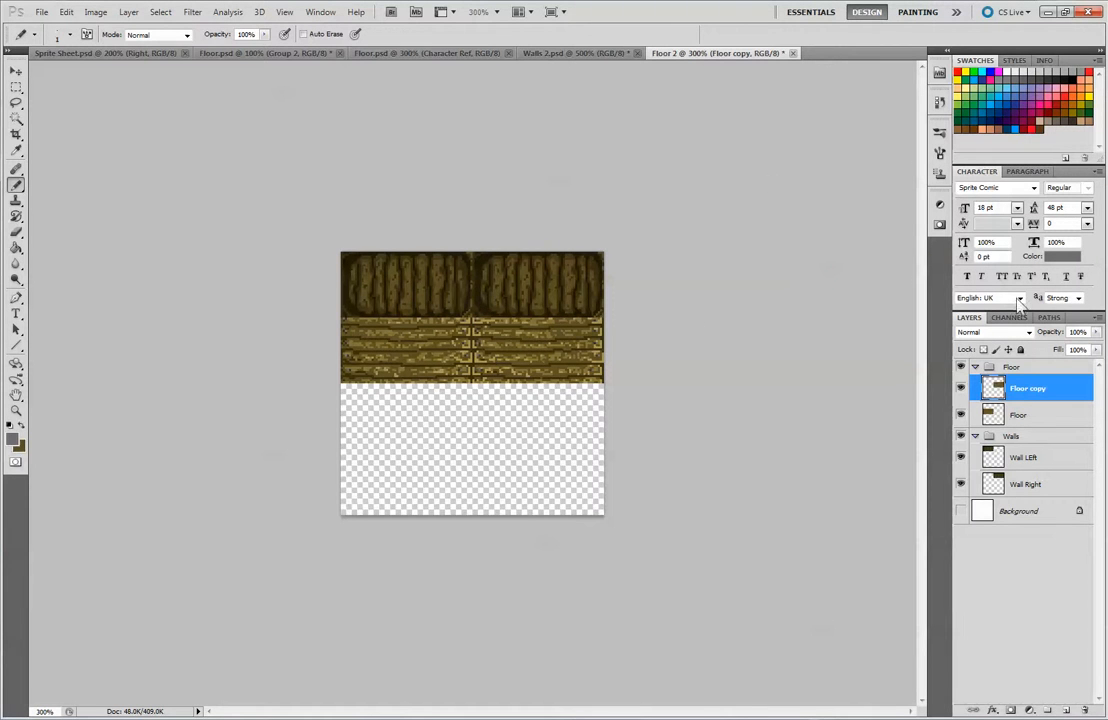
Rename the Floor layer as "Floor Middle left"
double_click(1030, 389)
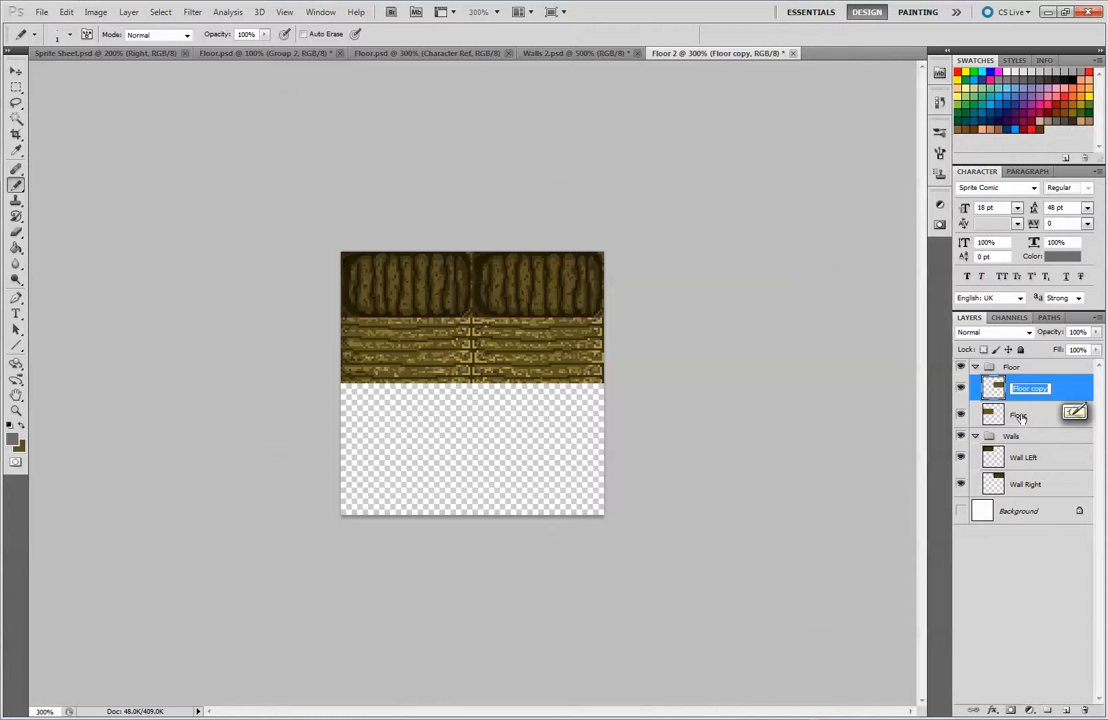
click(1020, 415)
double_click(1020, 415)
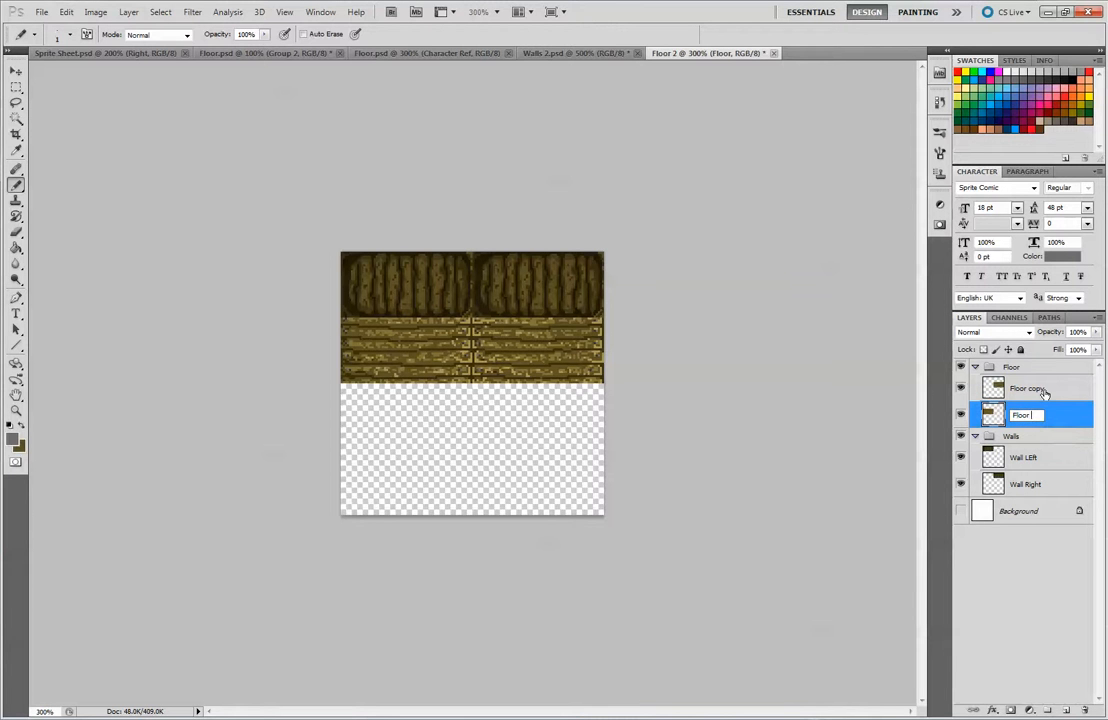
text(Middle Le)
key(Return)
Rename the Floor copy layer as "Floor Middle Right"
click(1027, 390)
double_click(1027, 391)
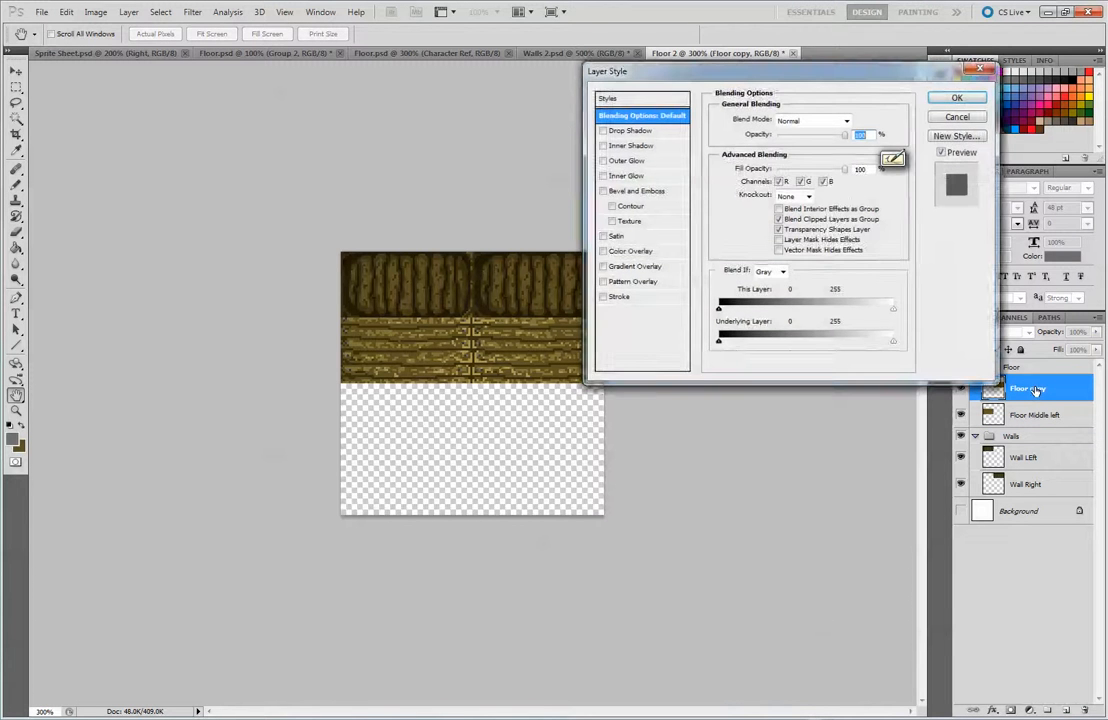
click(952, 116)
double_click(1030, 389)
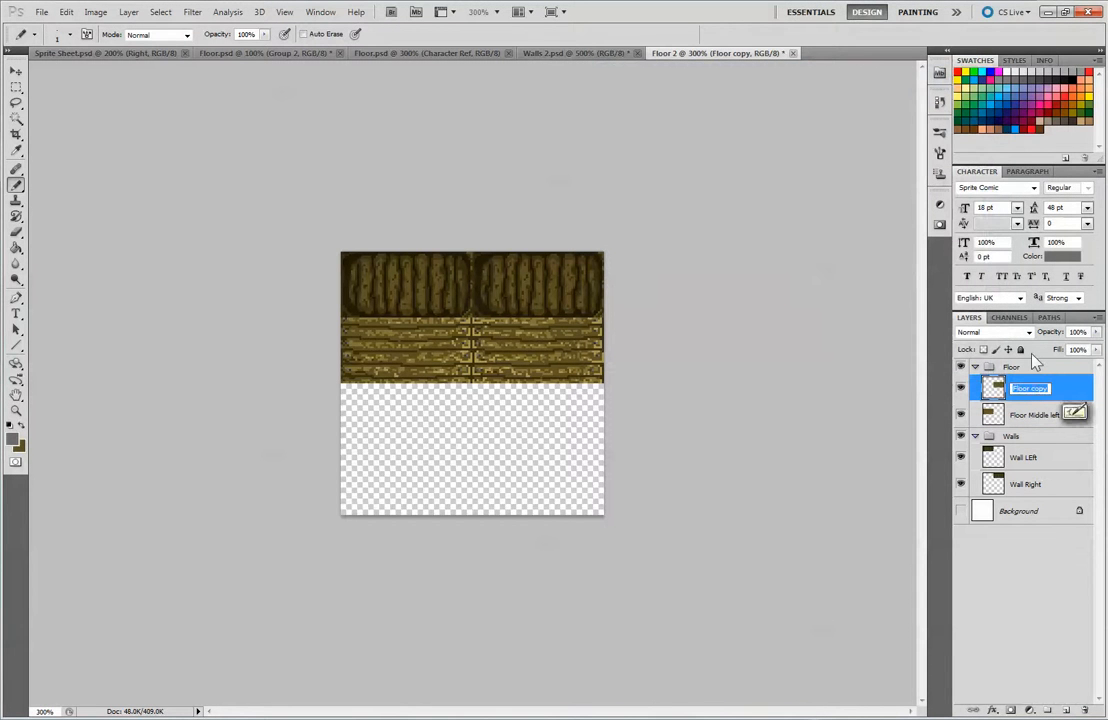
key(BackSpace)
key(BackSpace)
key(BackSpace)
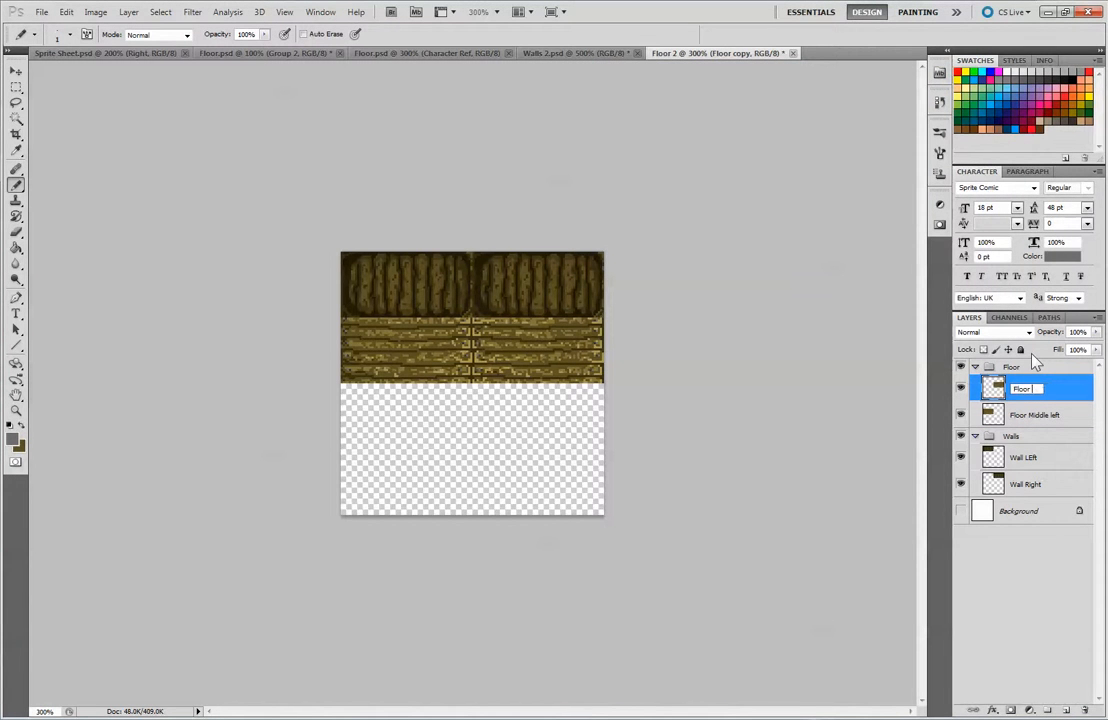
text(Middle Right)
key(Return)
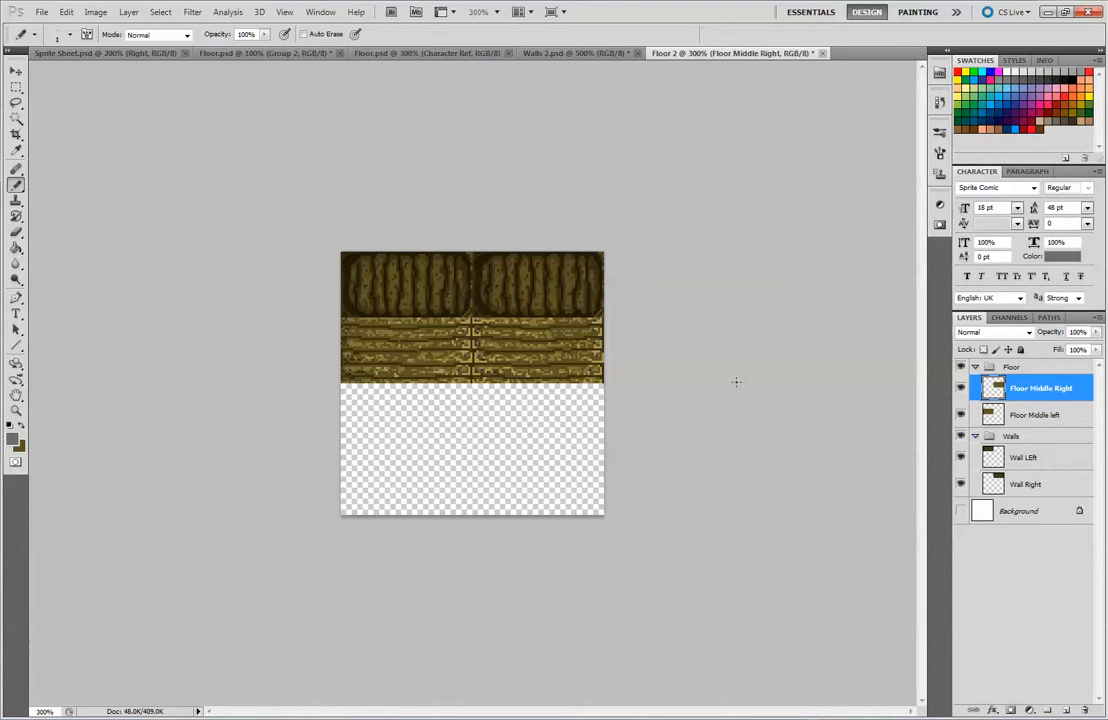
Duplicate the Floor Middle Right and Floor Middle left layers together
shift+click(1042, 414)
drag(1059, 659, 1067, 711)
drag(1060, 417, 1067, 710)
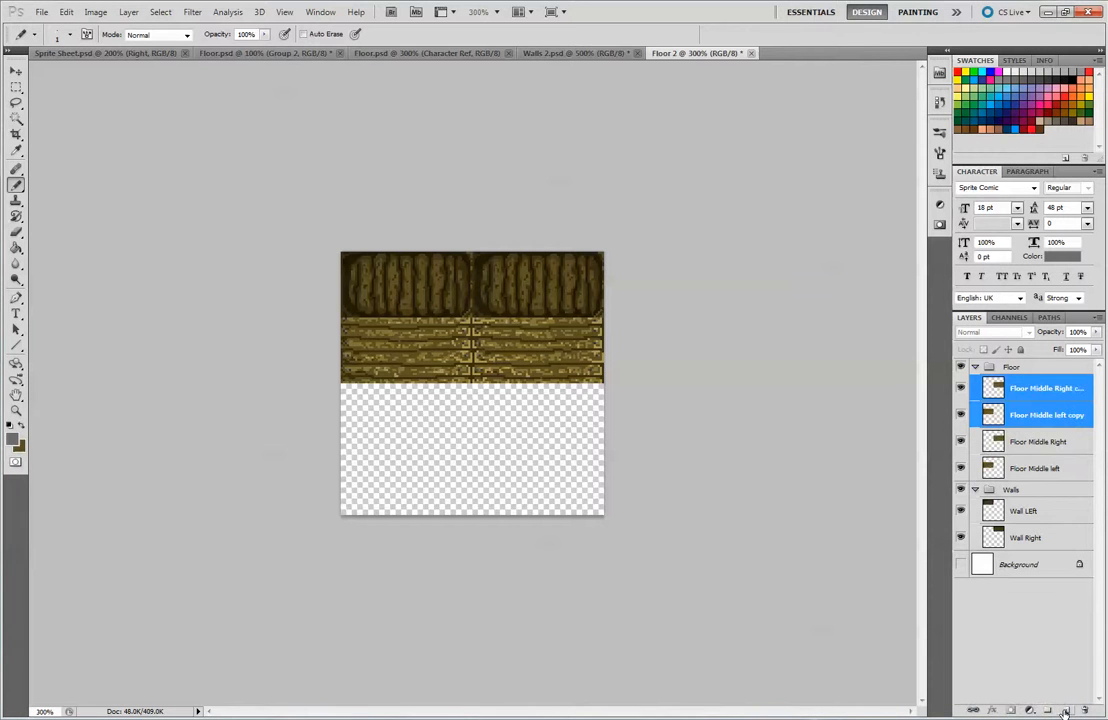
Move the two original floor tiles to the canvas's lower edge and place their copies directly below the wall tiles
click(17, 72)
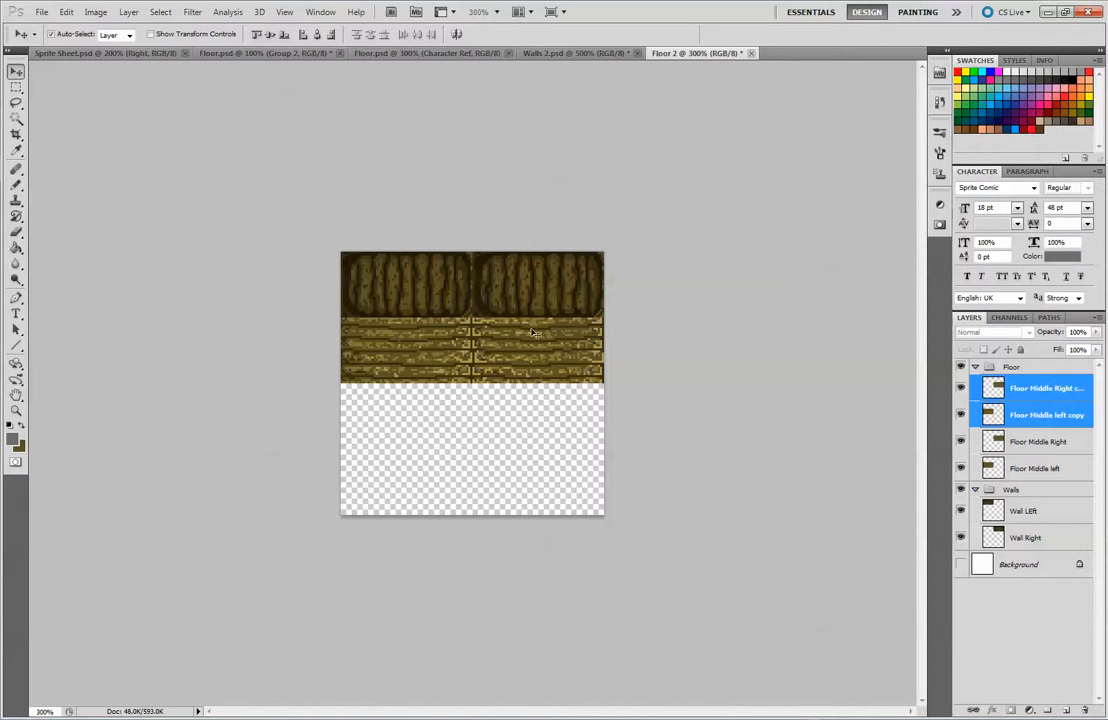
mouse_move(530, 374)
mouse_down()
mouse_move(525, 450)
mouse_move(516, 369)
mouse_up()
key(ctrl+z)
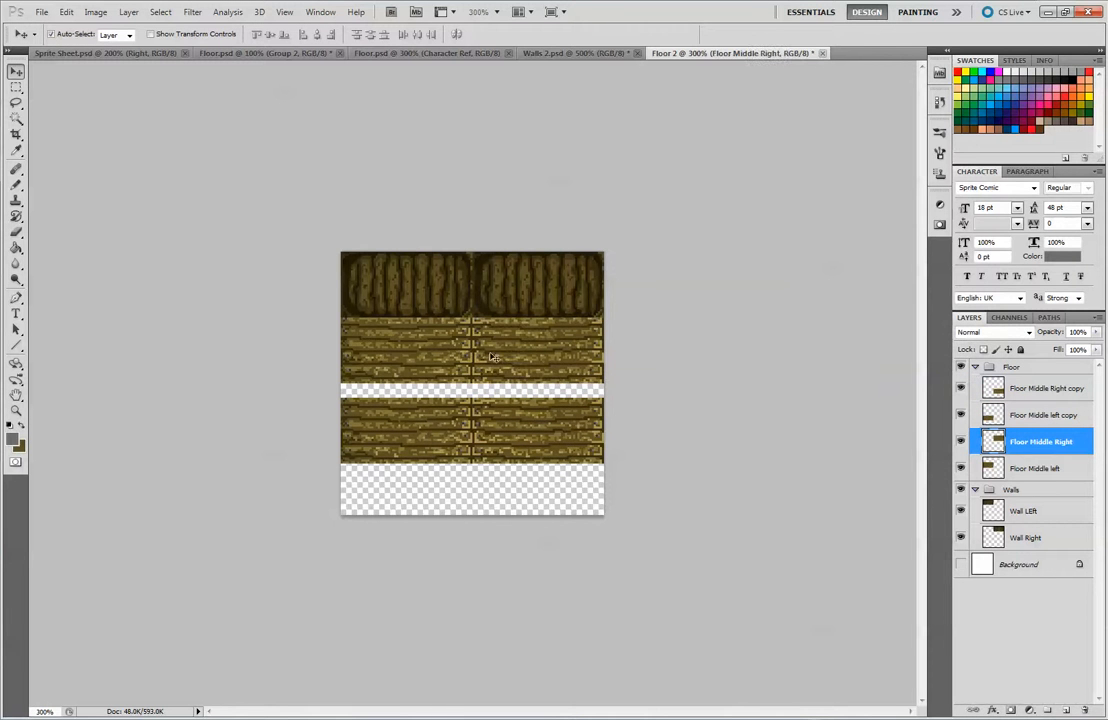
shift+click(424, 342)
drag(480, 357, 480, 488)
drag(450, 371, 477, 330)
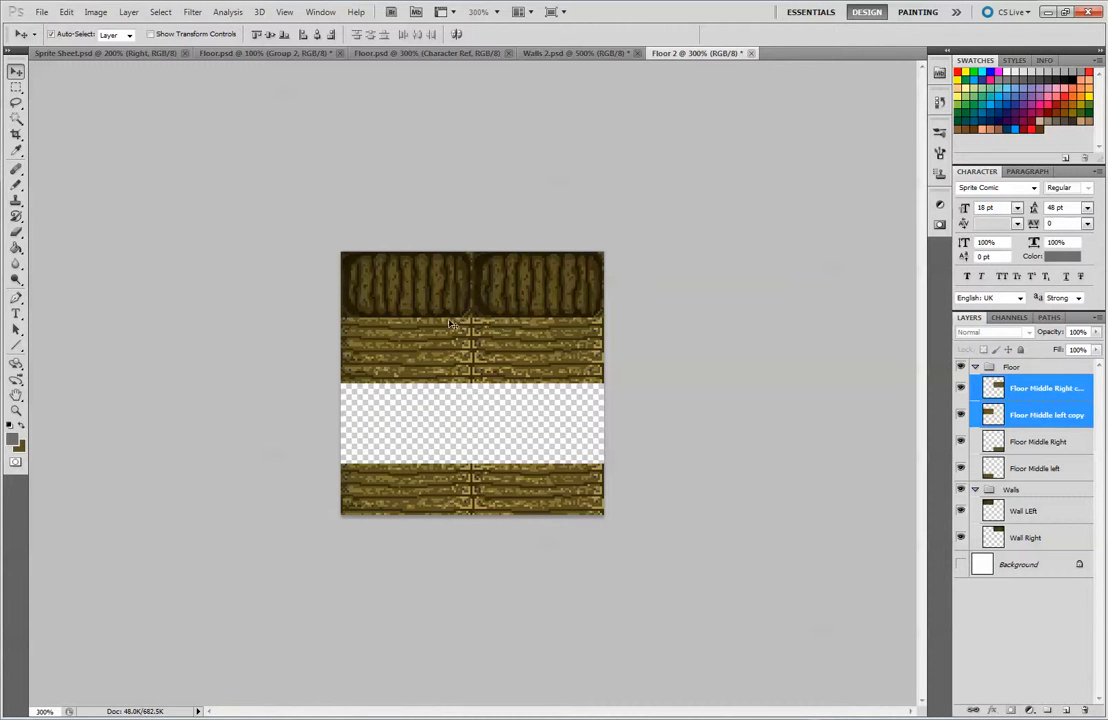
Lock and hide the Floor Middle Right copy layer
key(ctrl+plus)
key(ctrl+plus)
key(ctrl+plus)
key(ctrl+plus)
key(ctrl+plus)
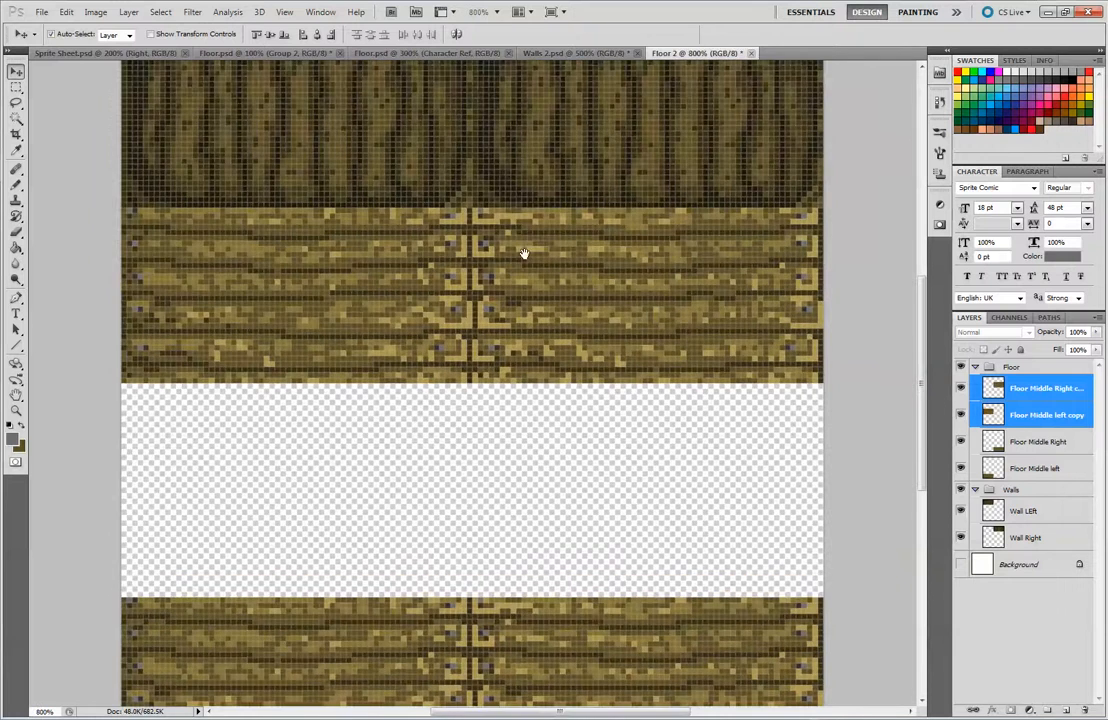
drag(524, 253, 566, 396)
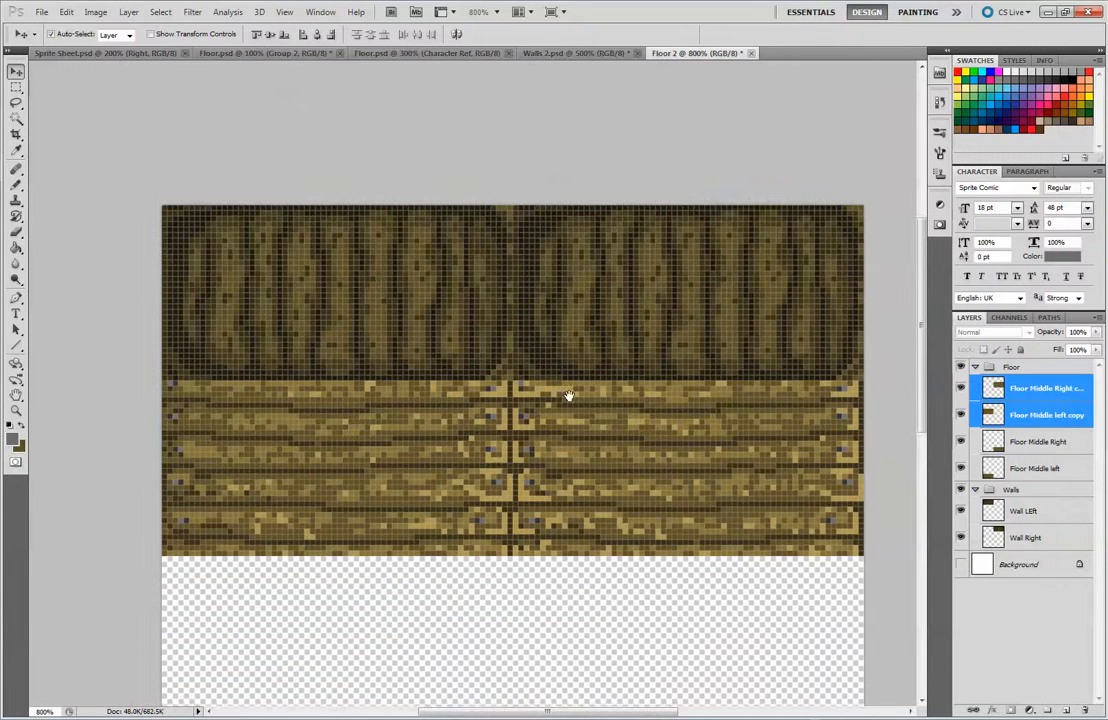
click(1040, 388)
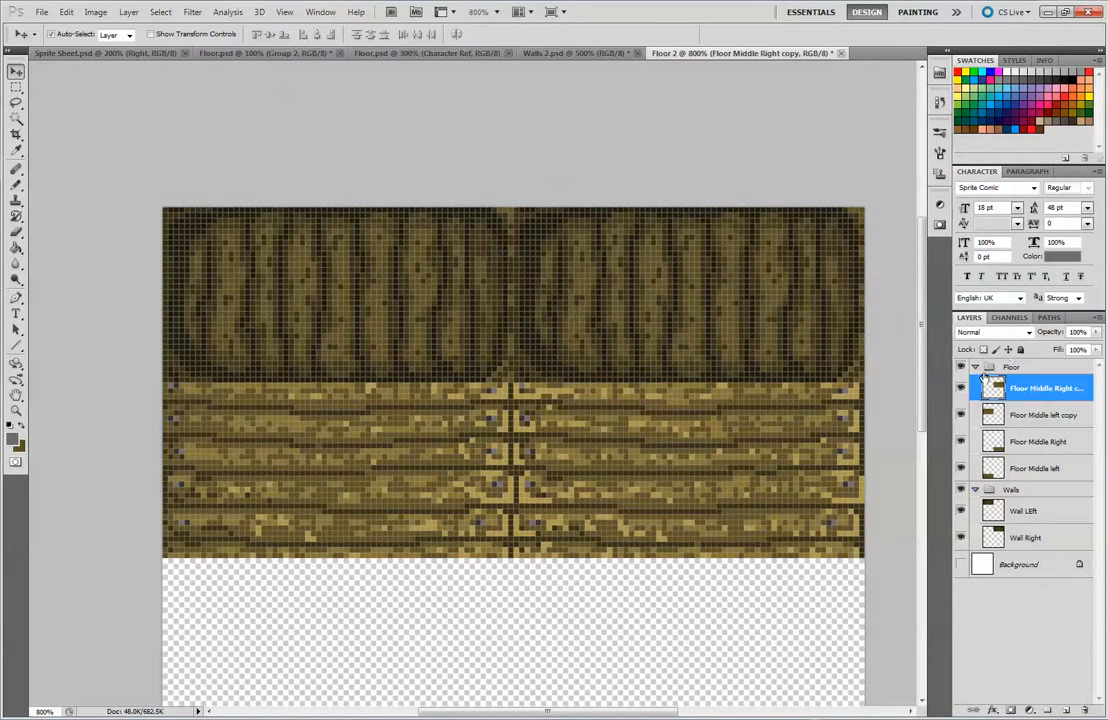
click(1021, 349)
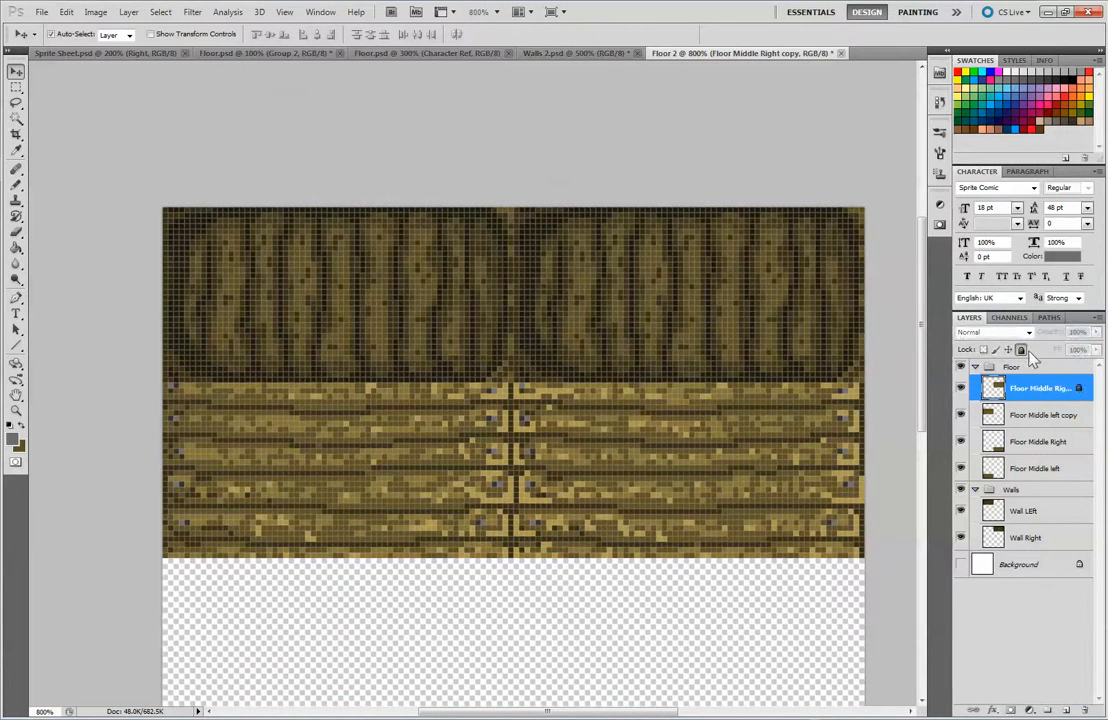
click(961, 388)
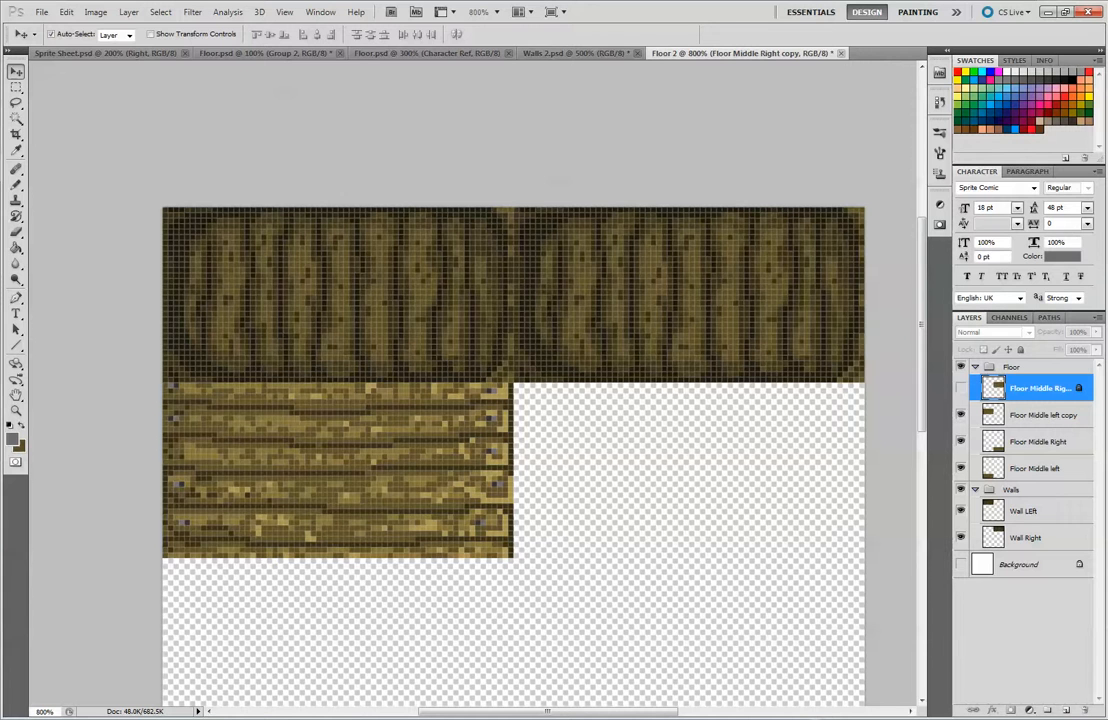
Sample the wall's darkest brown and start a shadow on Floor Middle left copy, at the upper-left corner of the tile, blending in the plank browns
key(b)
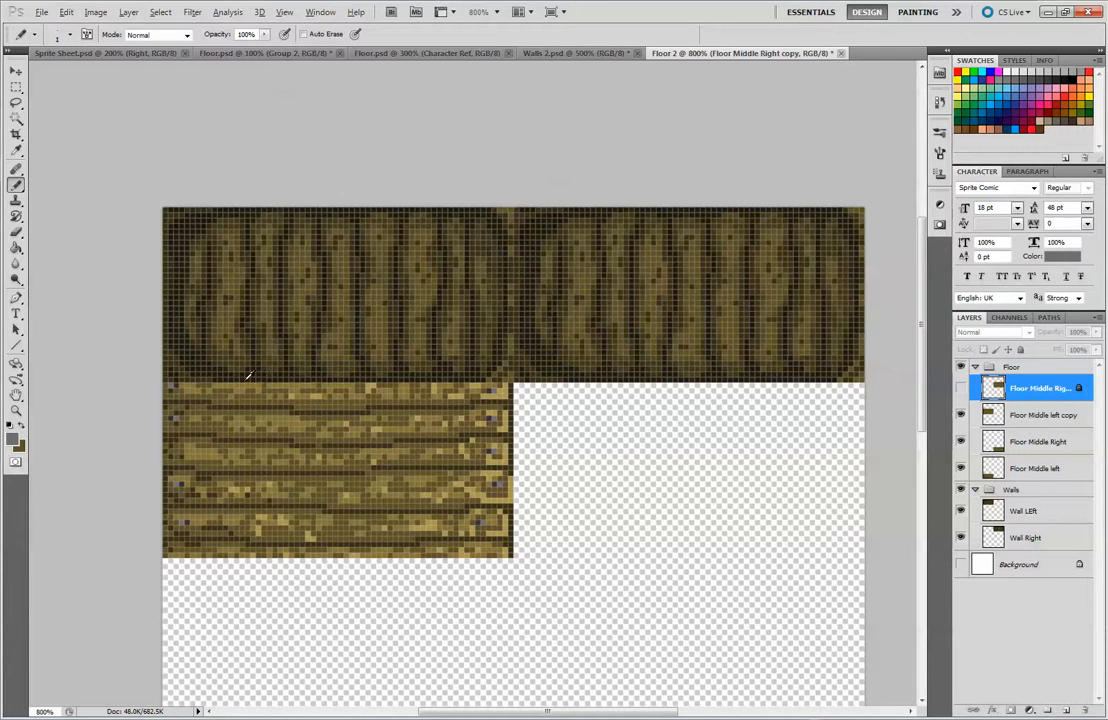
alt+click(187, 345)
click(1030, 414)
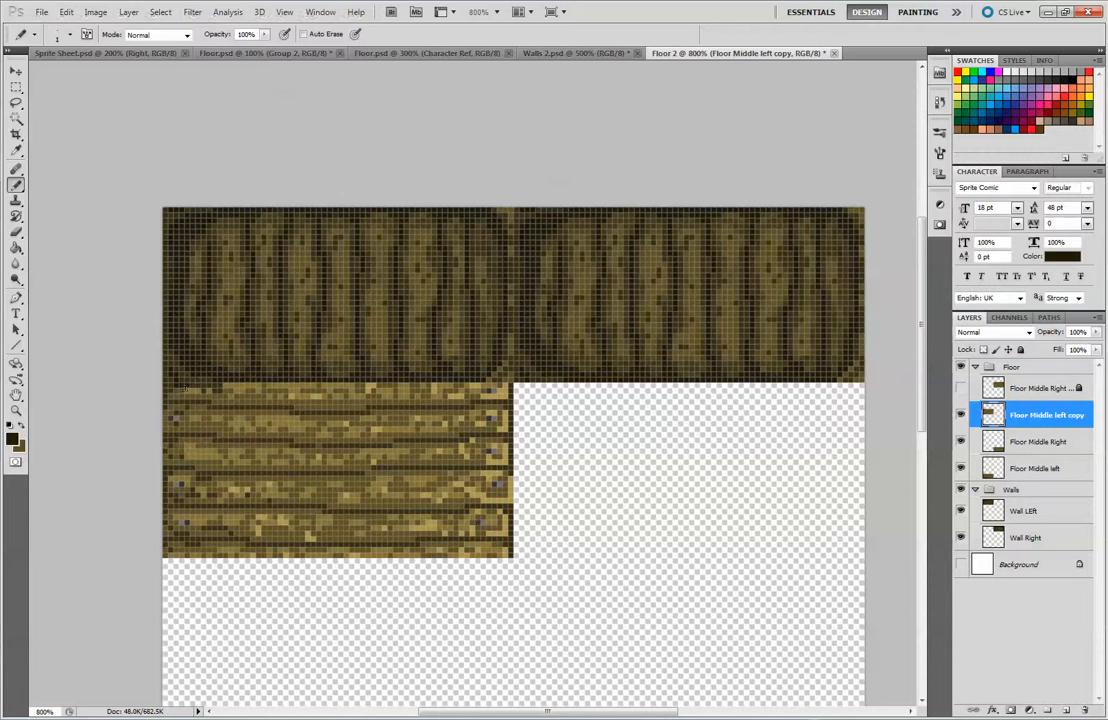
alt+click(200, 390)
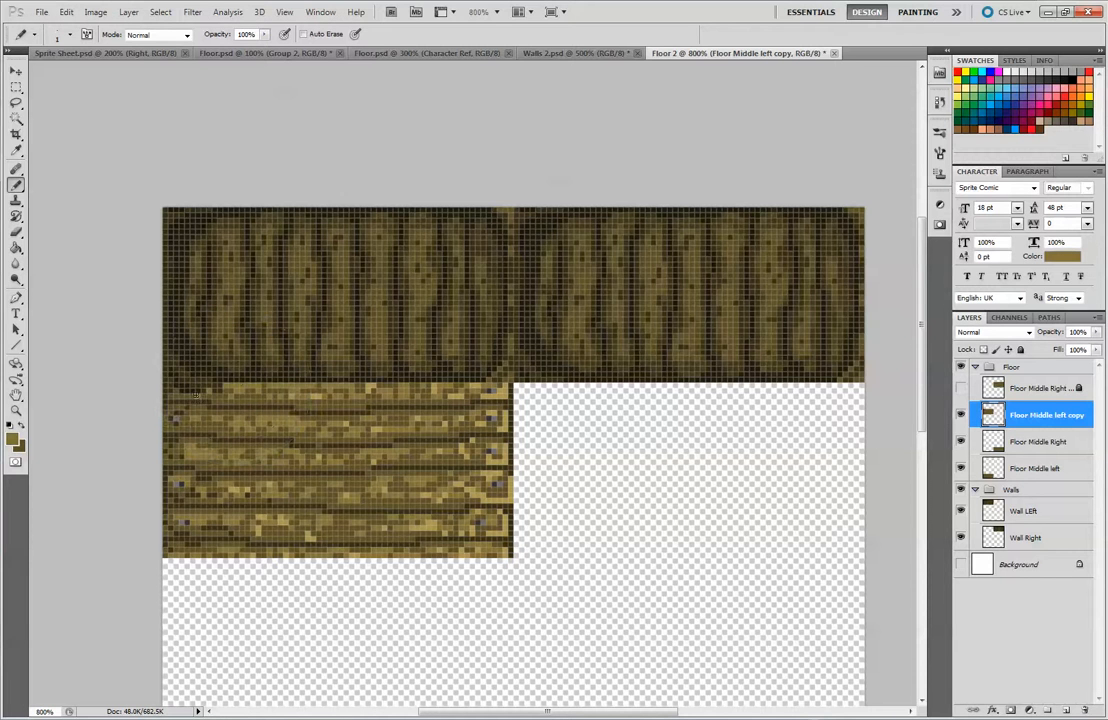
alt+click(217, 397)
alt+click(207, 388)
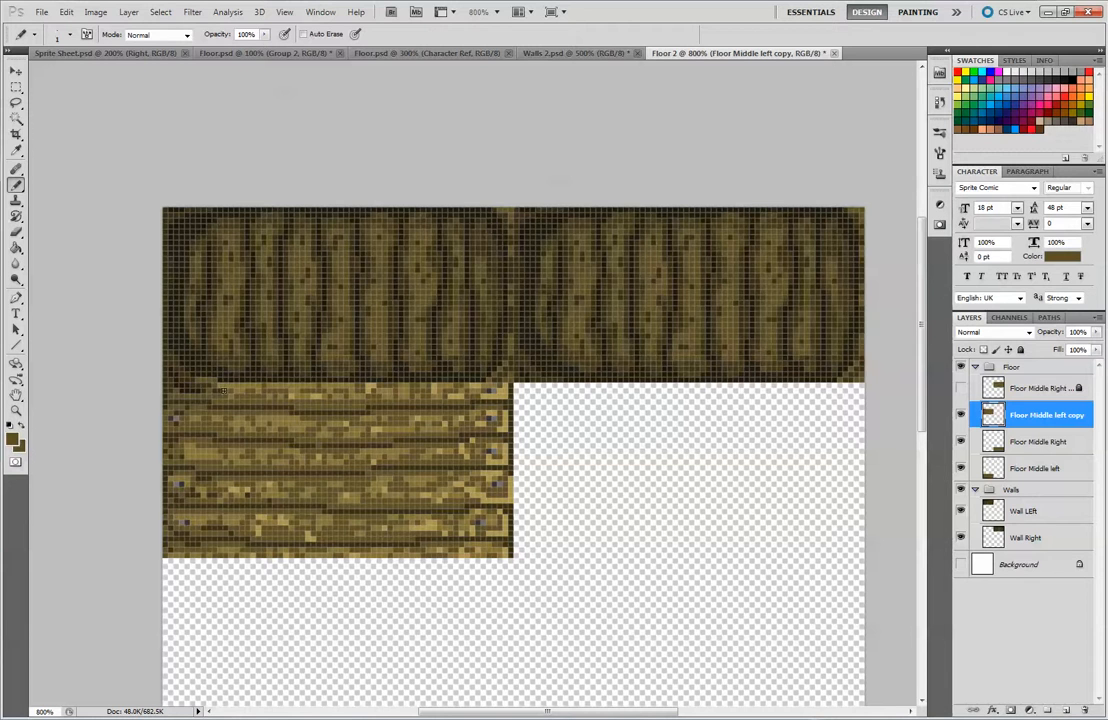
alt+click(241, 386)
Toggle the Floor Middle left copy layer's visibility to check where the shadow pixels meet the wall
click(961, 420)
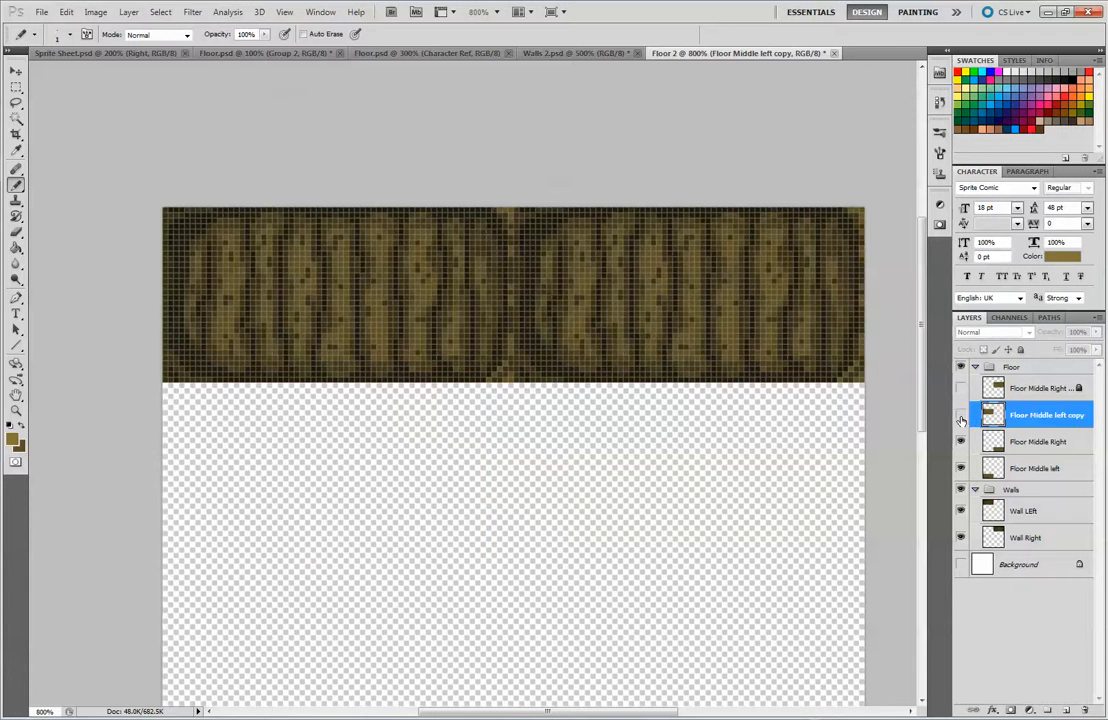
click(961, 421)
click(961, 421)
click(962, 423)
click(962, 424)
click(962, 424)
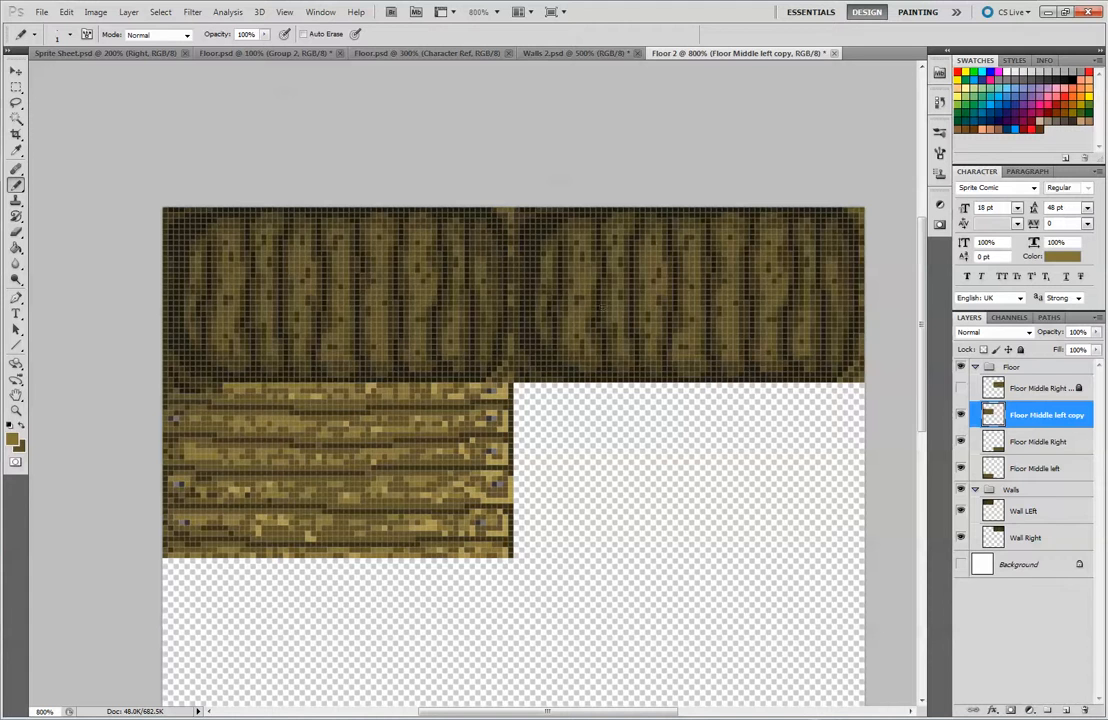
Lower the Wall LEft layer's opacity to 95% and try erasing along the lower-left edge of the wall tile
click(1030, 511)
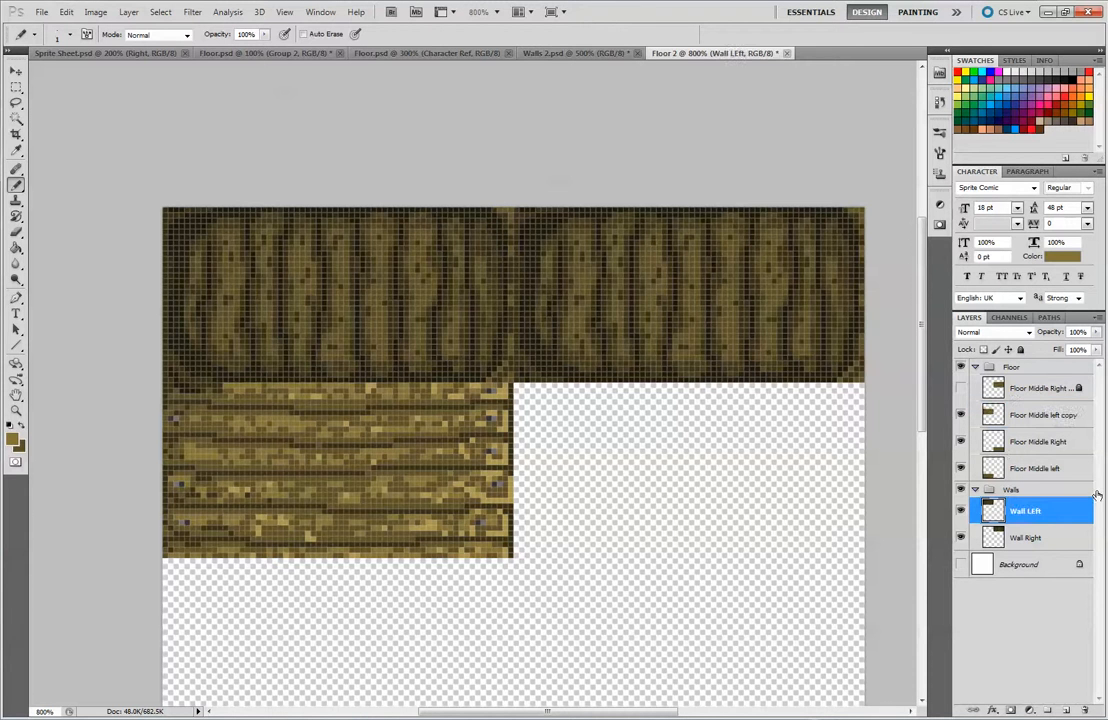
click(1096, 332)
drag(1097, 349, 1098, 348)
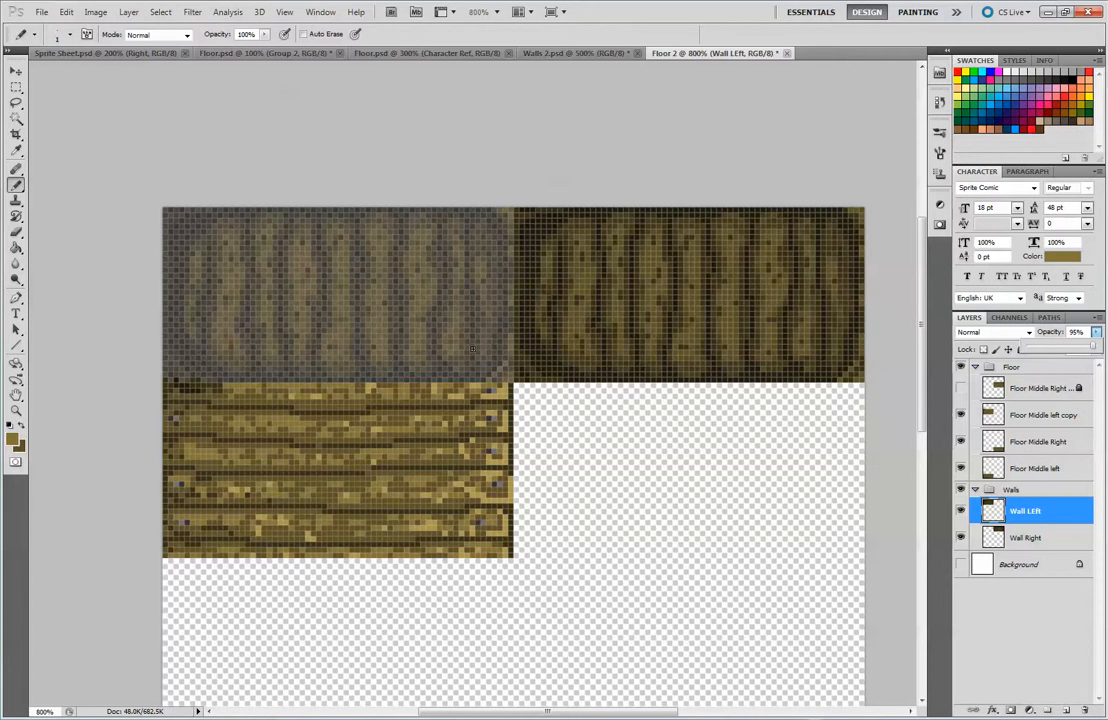
key(e)
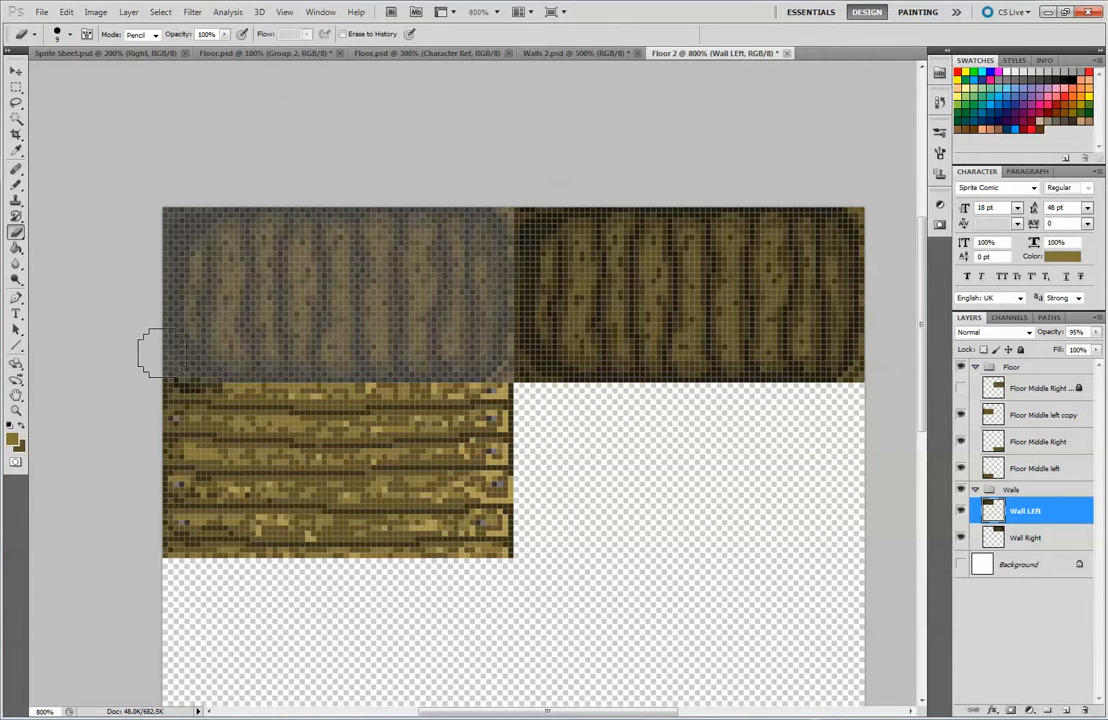
key(ctrl+z)
mouse_move(166, 360)
mouse_down()
mouse_move(184, 392)
mouse_move(223, 373)
mouse_up()
On Floor Middle left copy, draw a near-black shadow line with the Pencil along the tile's upper edge beneath the wall
click(1034, 419)
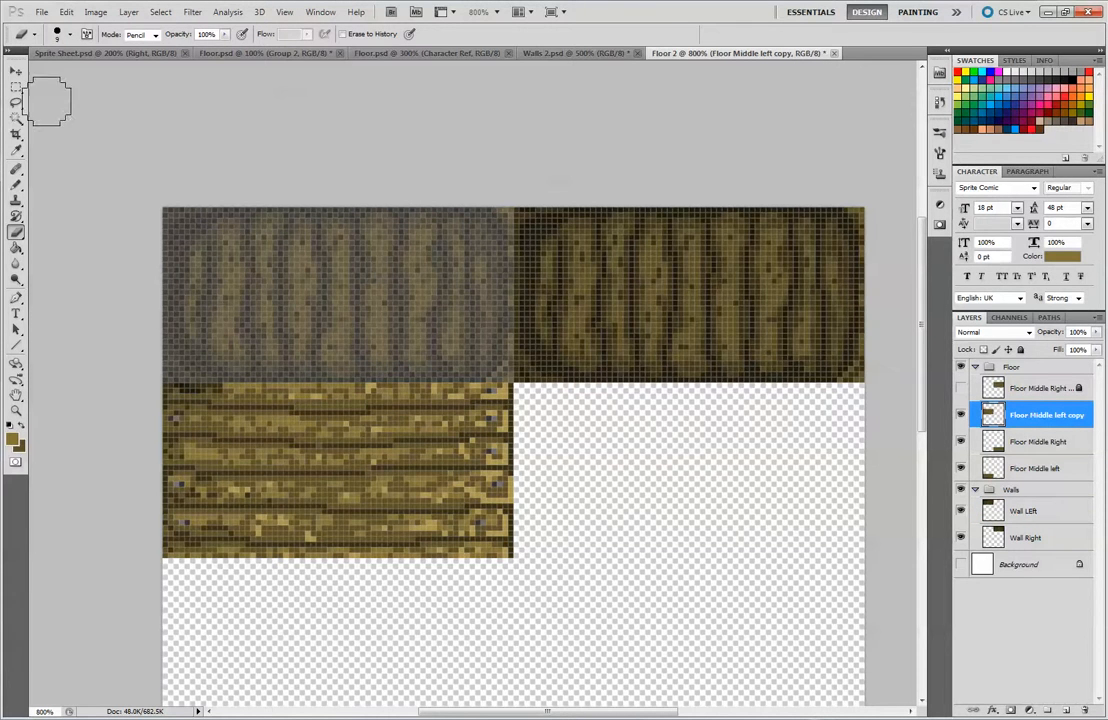
click(16, 184)
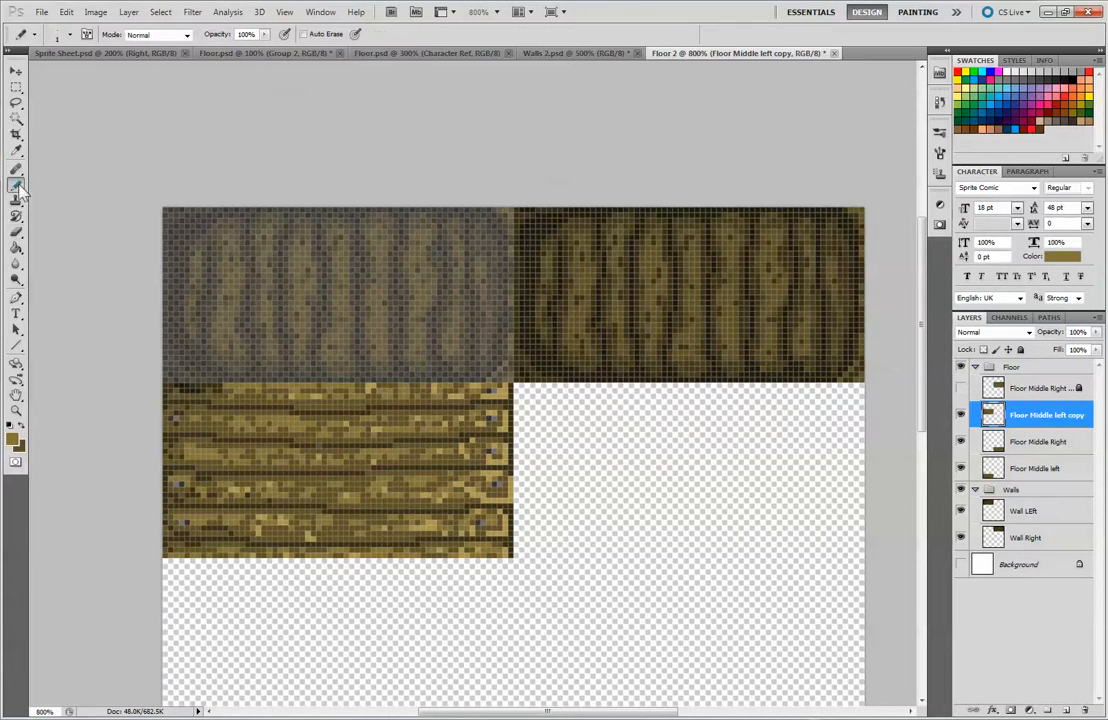
alt+click(193, 387)
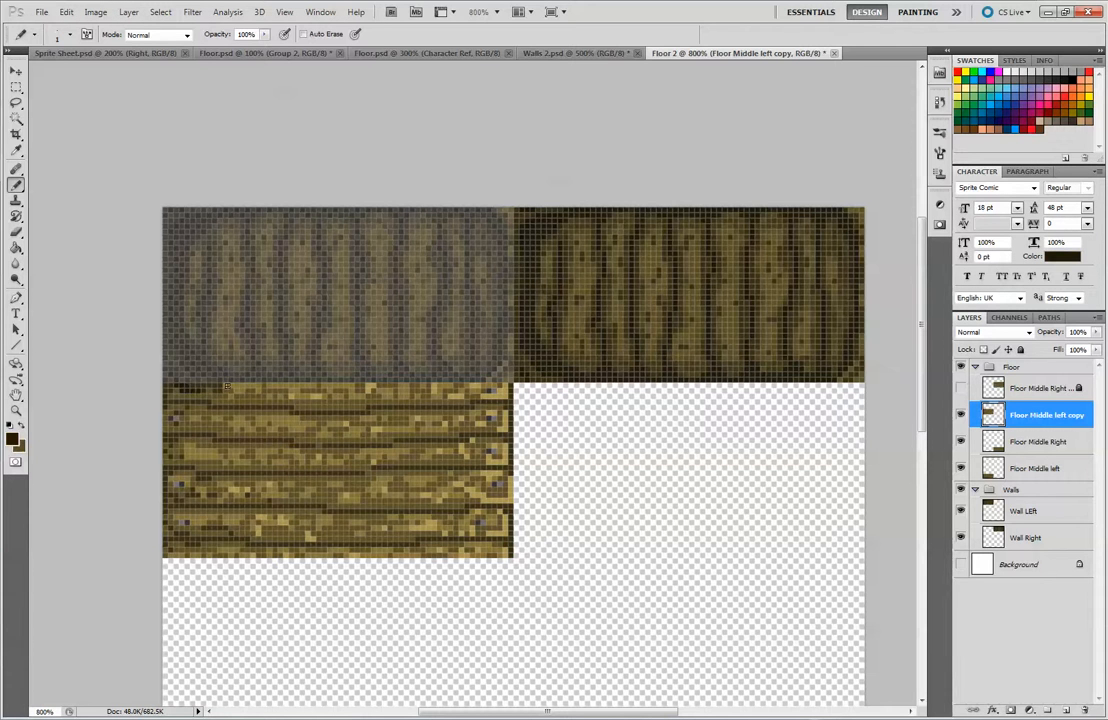
mouse_move(244, 386)
mouse_down()
mouse_move(320, 400)
mouse_move(289, 385)
mouse_move(529, 388)
mouse_move(339, 395)
mouse_move(374, 384)
mouse_move(349, 385)
mouse_move(462, 385)
mouse_up()
key(ctrl+z)
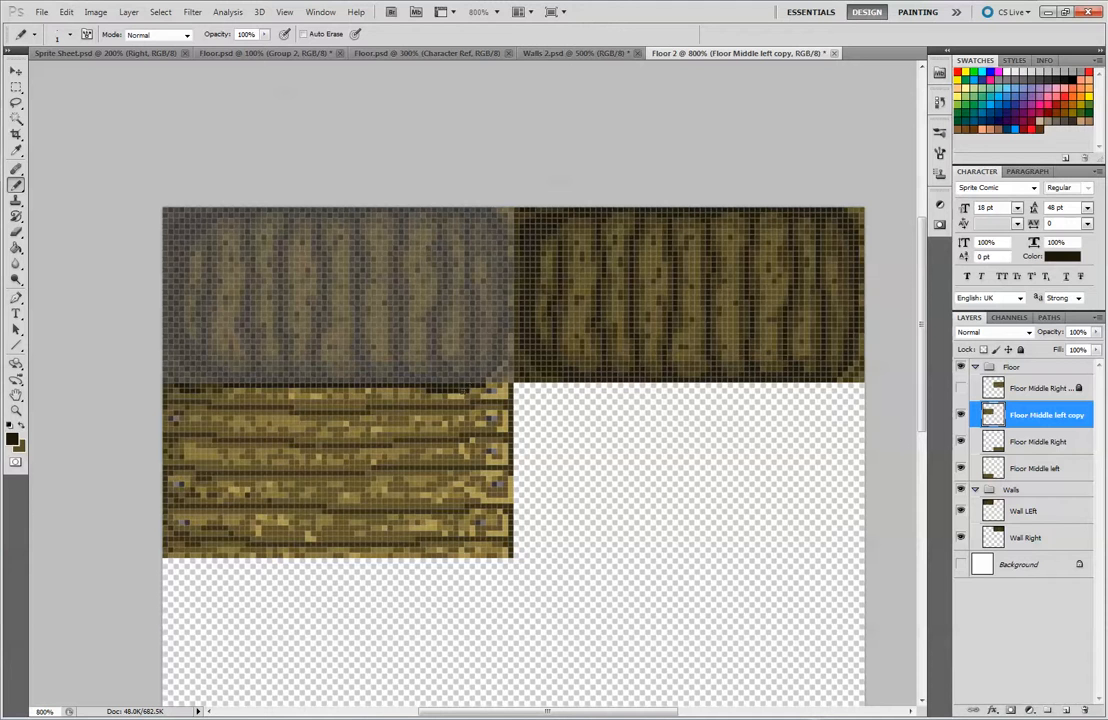
alt+click(466, 388)
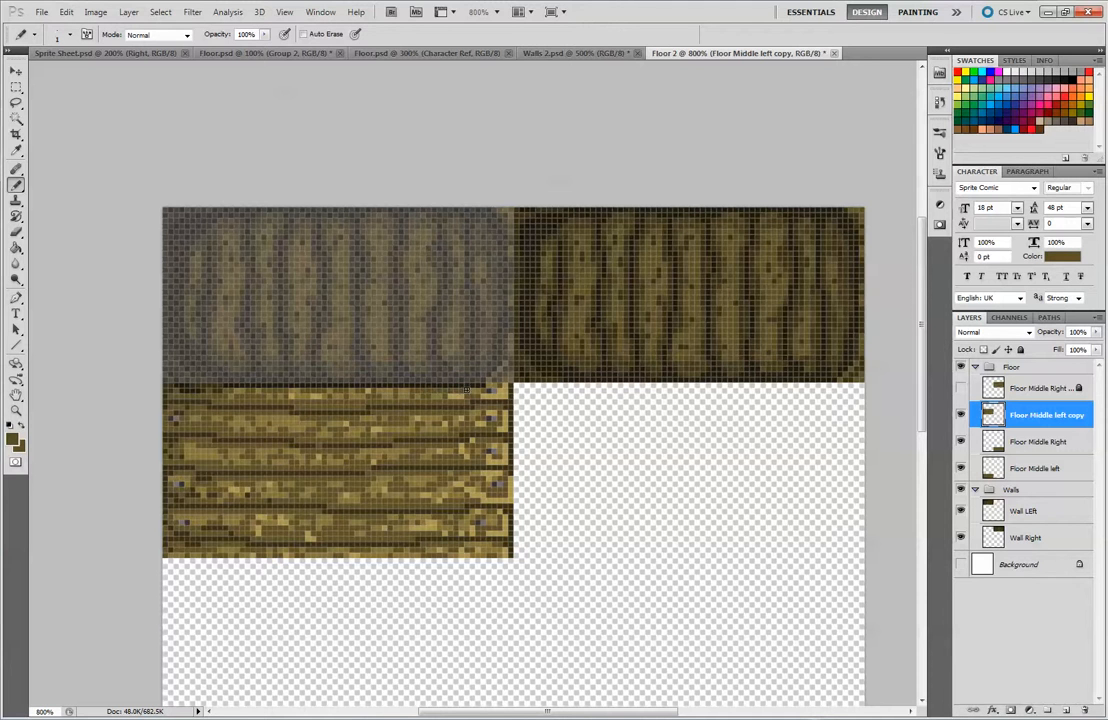
Add a second shadow row in dark brown directly beneath the near-black line on the left floor tile
alt+click(229, 390)
drag(256, 389, 331, 388)
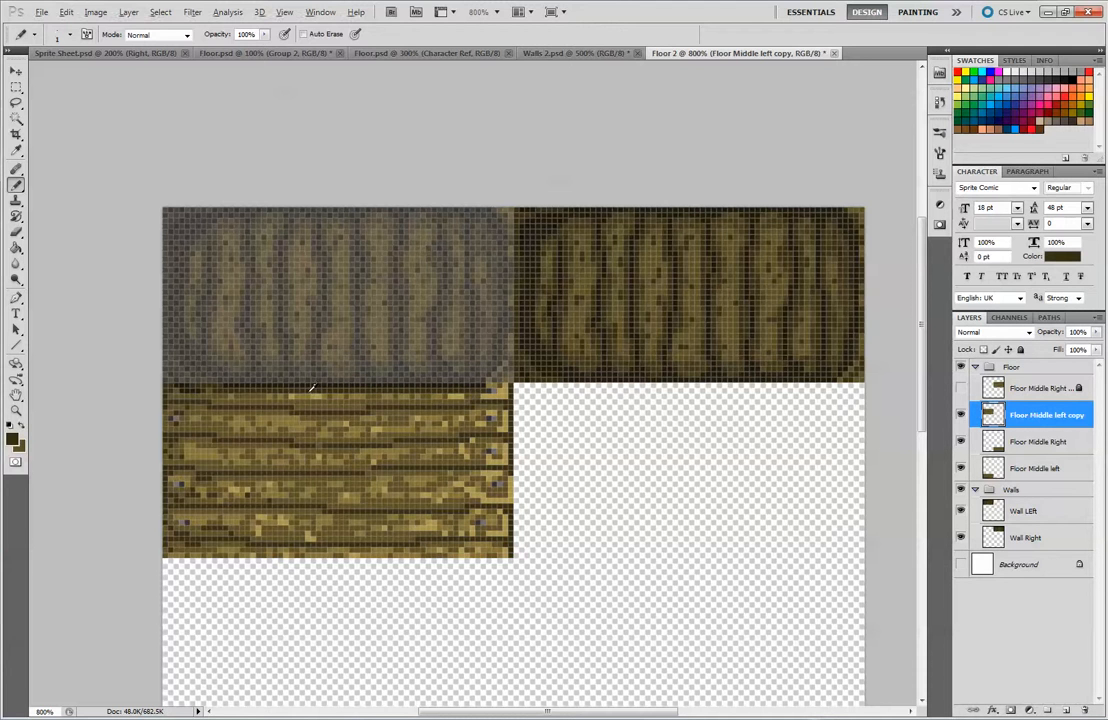
alt+click(235, 395)
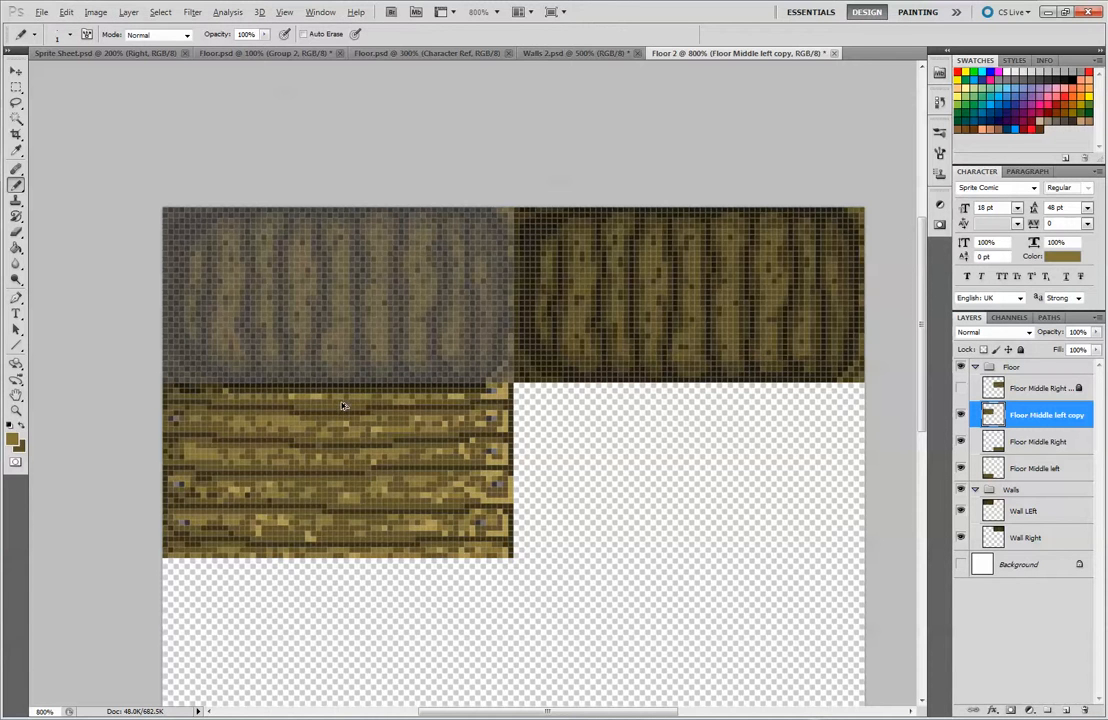
Blend the shadow into the left floor tile's top plank with scattered dark brown and mid-brown pixels
alt+click(296, 334)
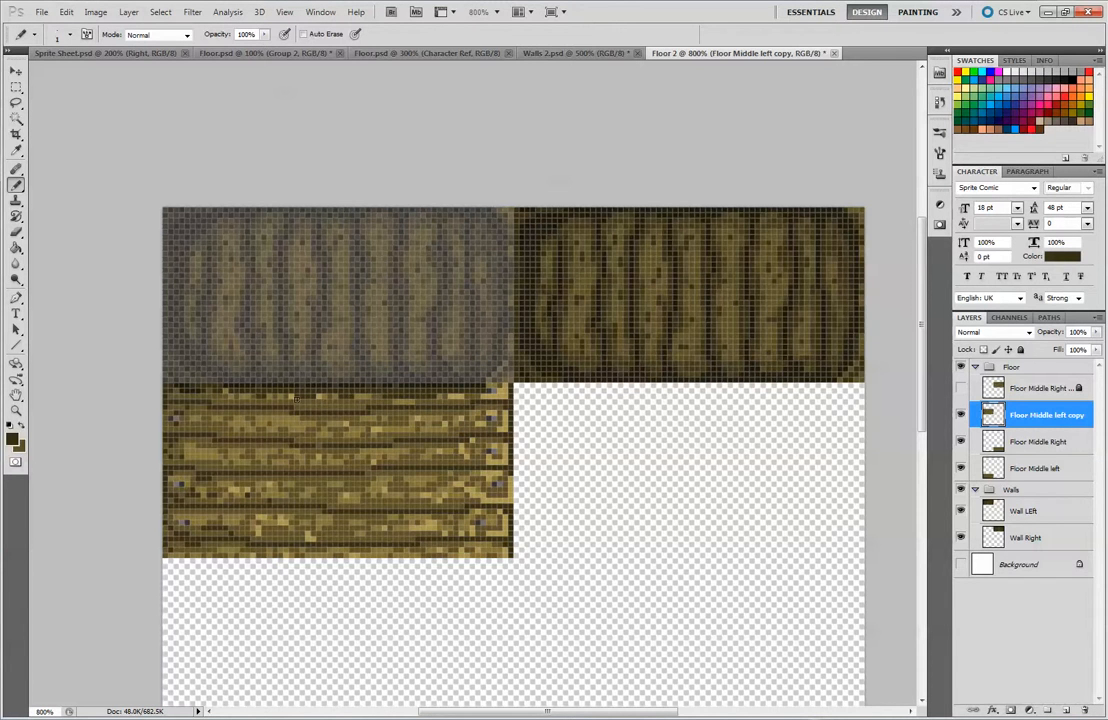
alt+click(329, 404)
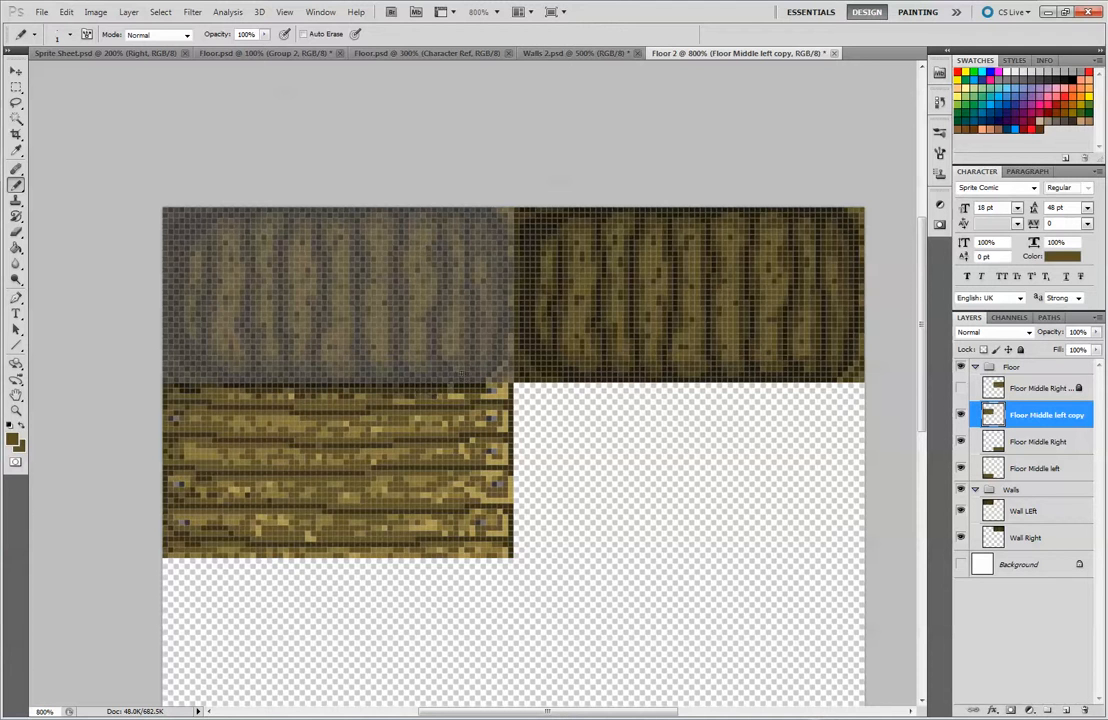
alt+click(437, 380)
key(ctrl+minus)
key(ctrl+minus)
key(ctrl+minus)
key(ctrl+minus)
key(ctrl+minus)
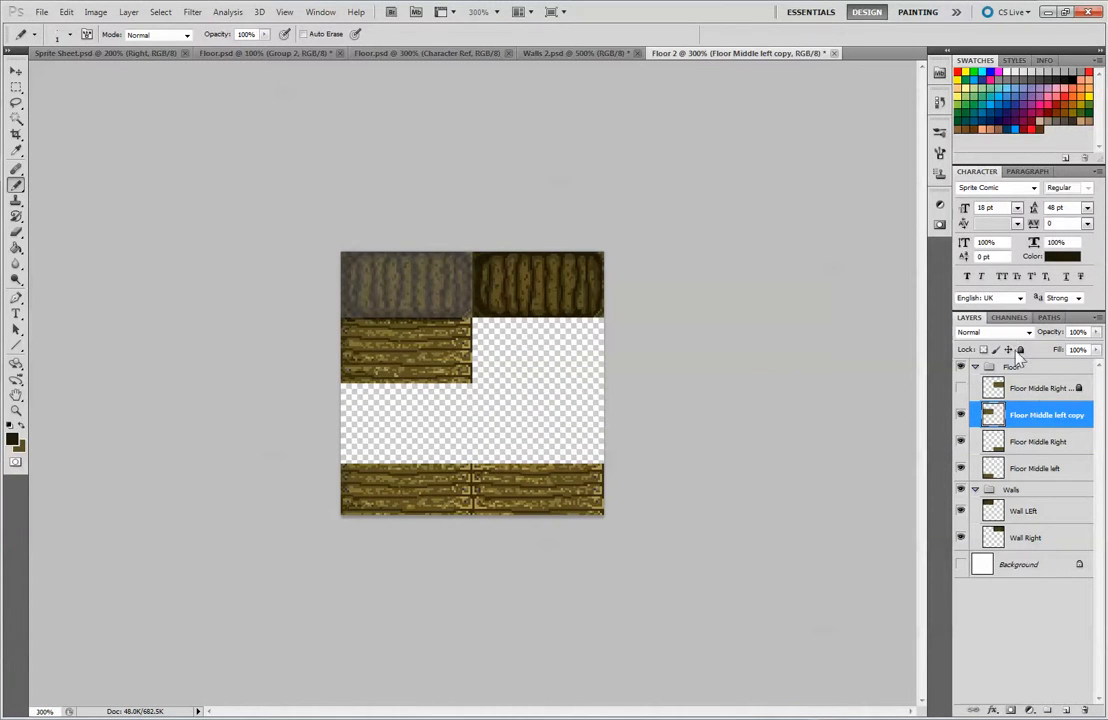
Raise the Wall LEft layer's opacity to 98%, trying 100% and 96% first
click(1073, 388)
click(1036, 512)
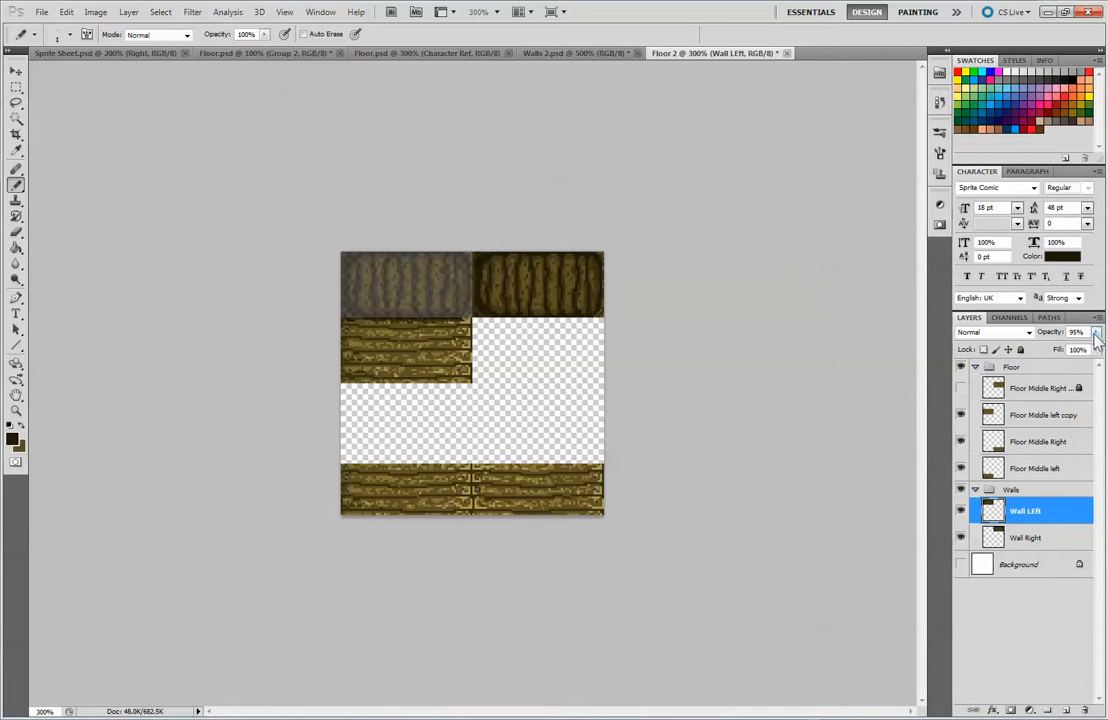
drag(1096, 332, 1103, 345)
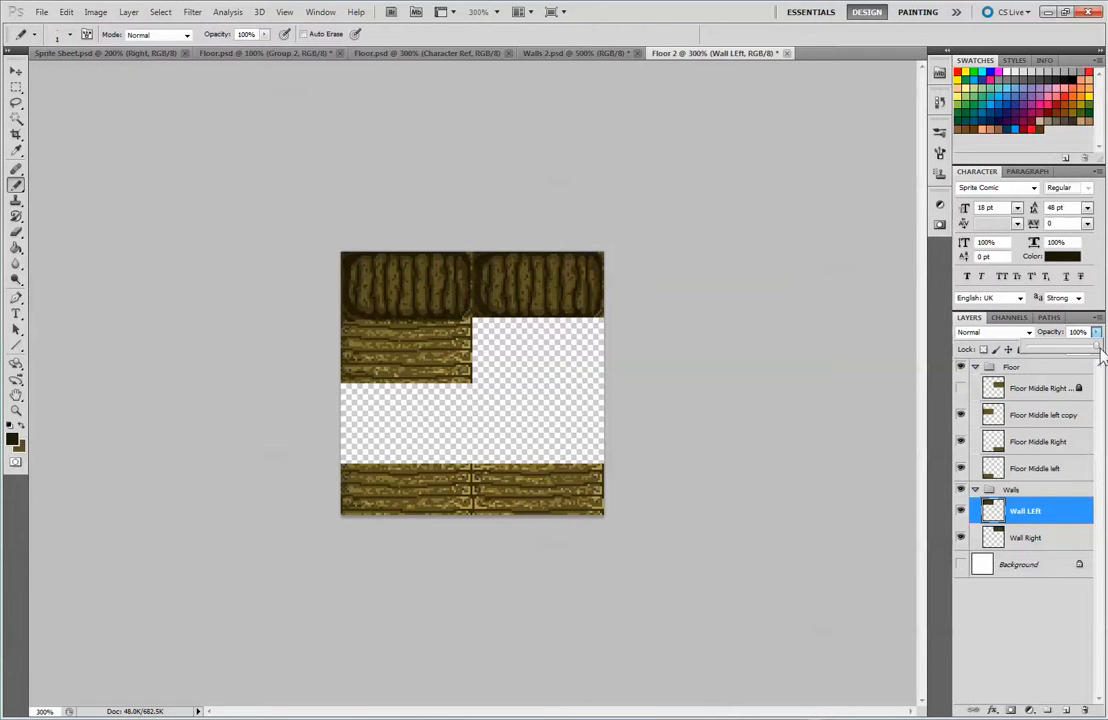
drag(1098, 350, 1096, 350)
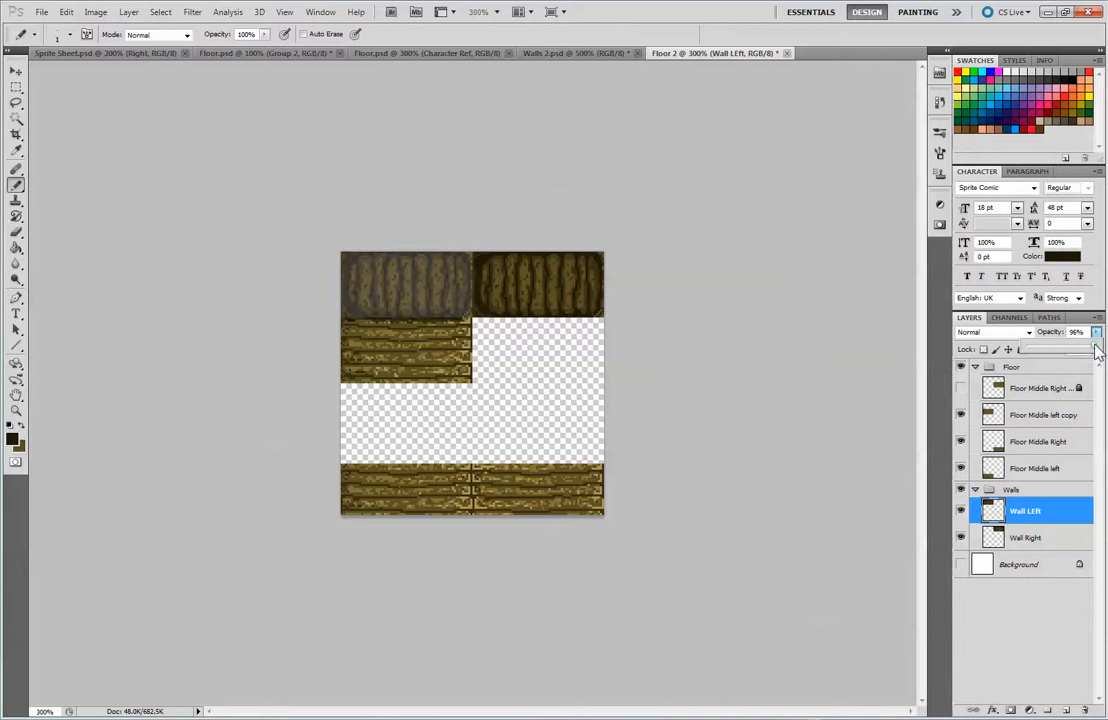
key(ctrl+plus)
key(ctrl+plus)
key(ctrl+plus)
key(ctrl+plus)
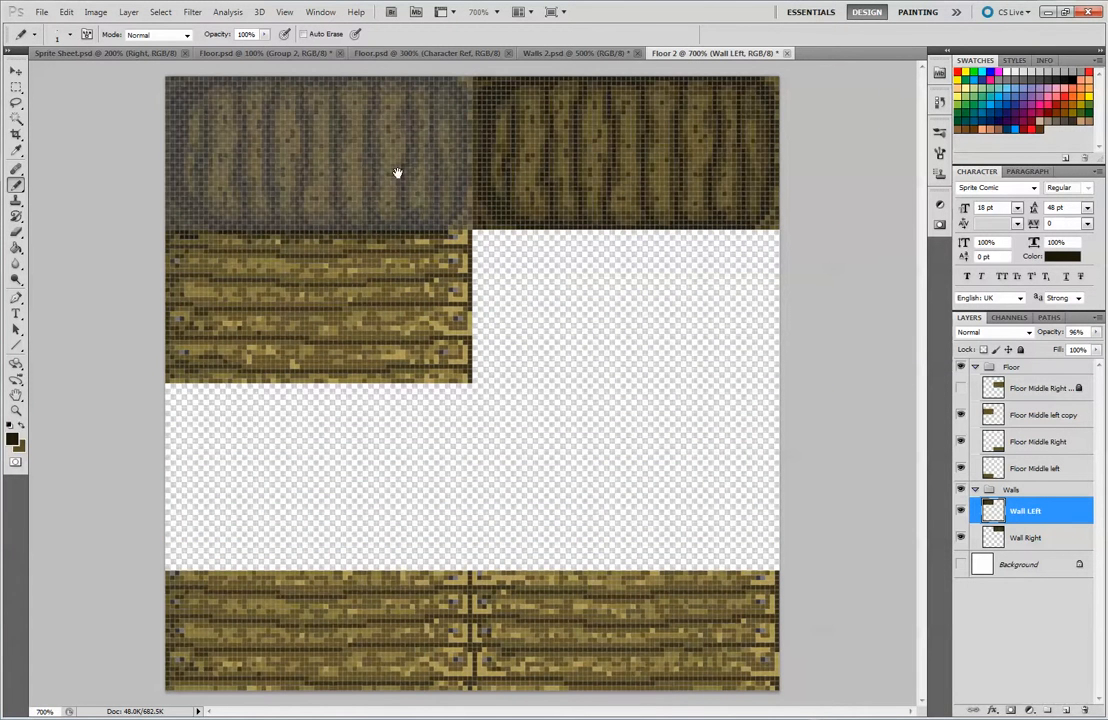
click(187, 232)
click(1046, 415)
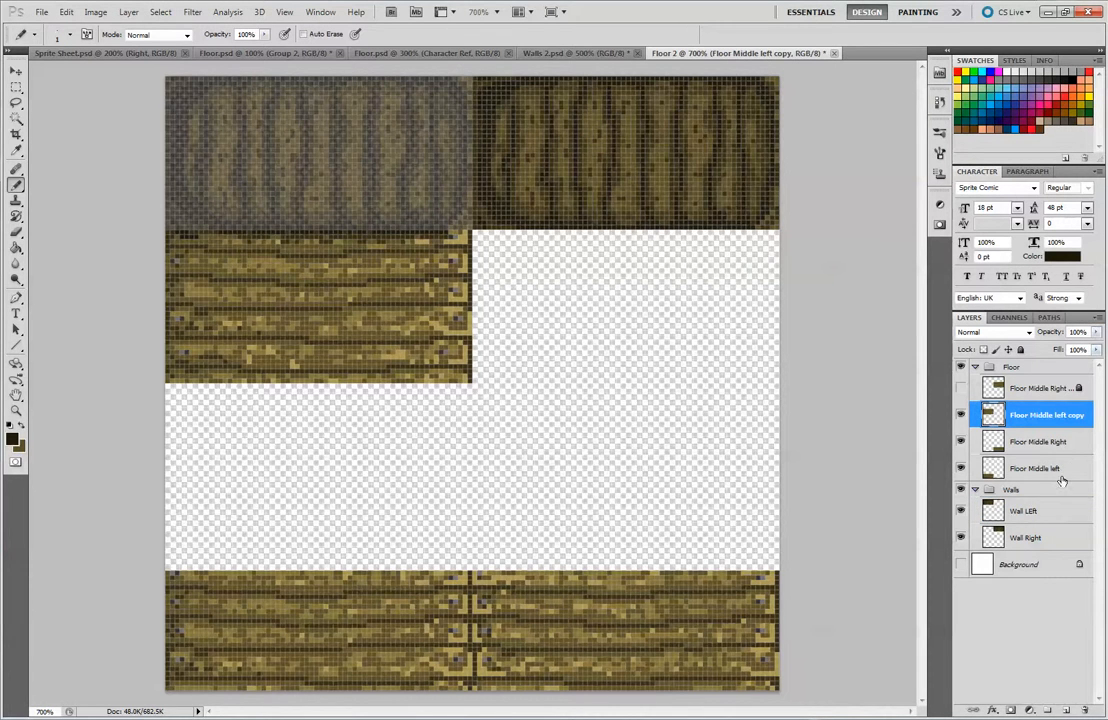
click(1062, 510)
drag(1096, 332, 1098, 350)
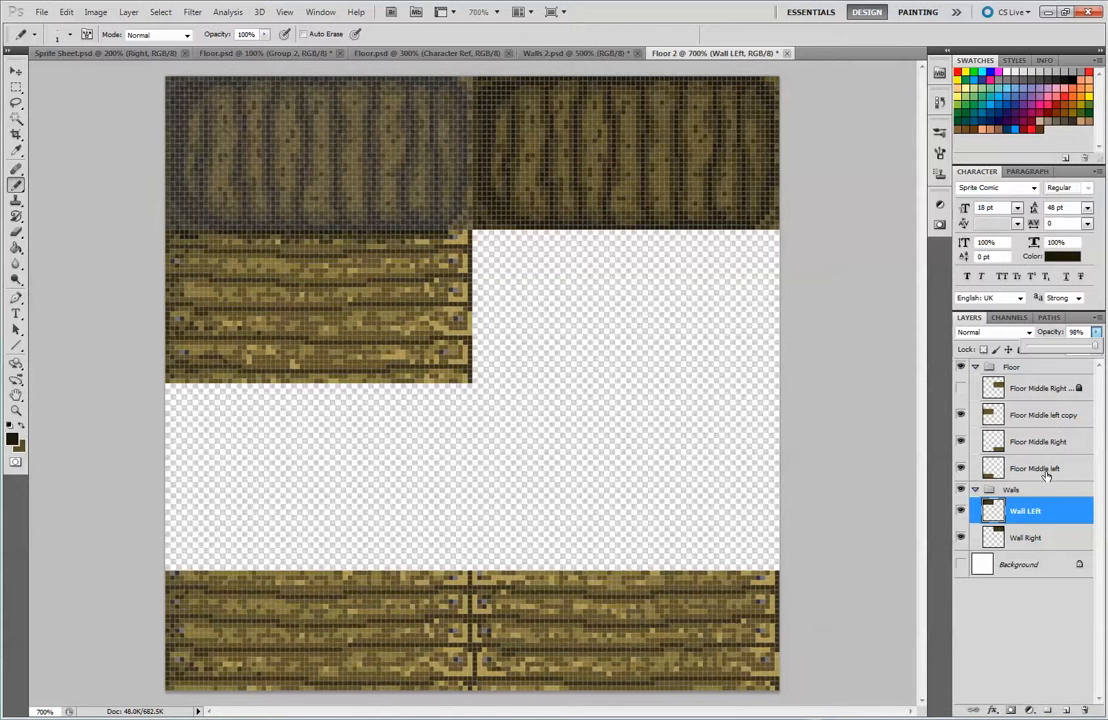
On Floor Middle left copy, thicken the near-black shadow line along the tile's upper edge beneath the wall
click(1059, 391)
click(1060, 415)
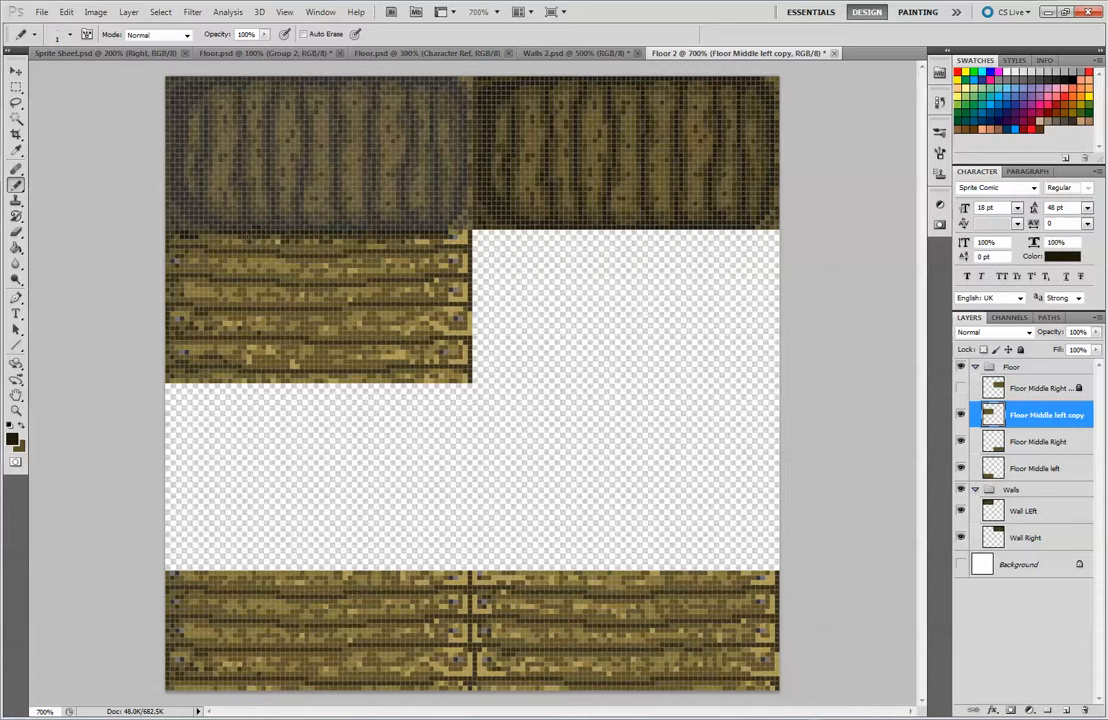
key(ctrl+z)
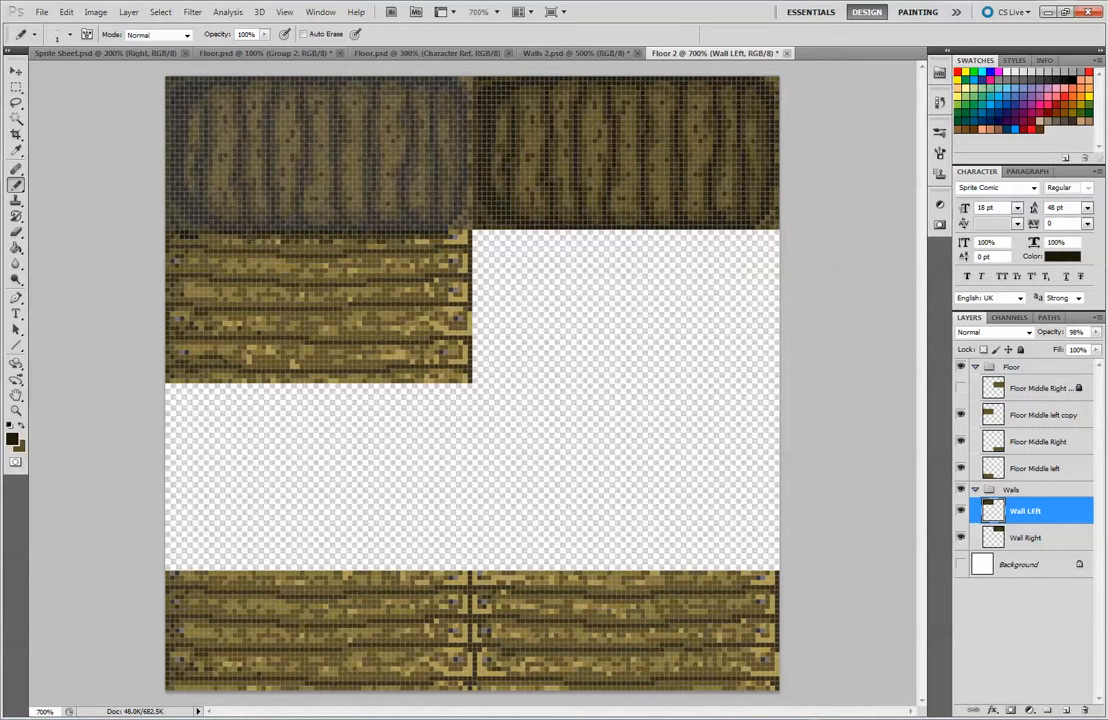
click(1038, 411)
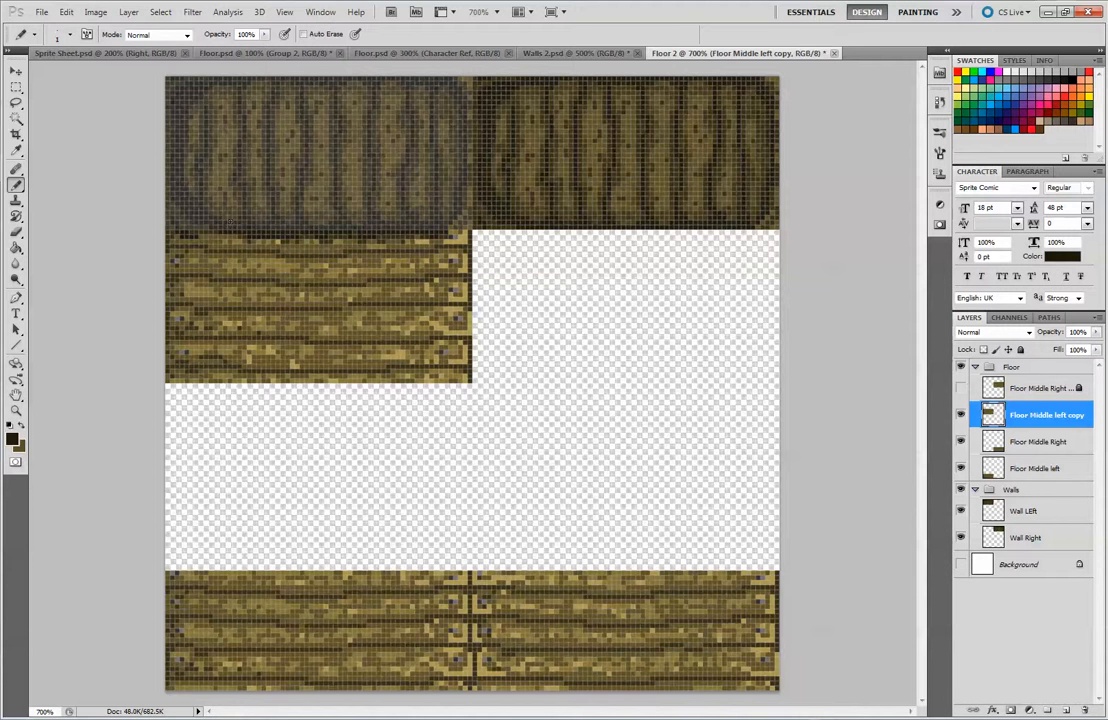
With the Pencil, paint sampled mid-brown pixels over the rivet at the left floor tile's upper-right corner
click(17, 230)
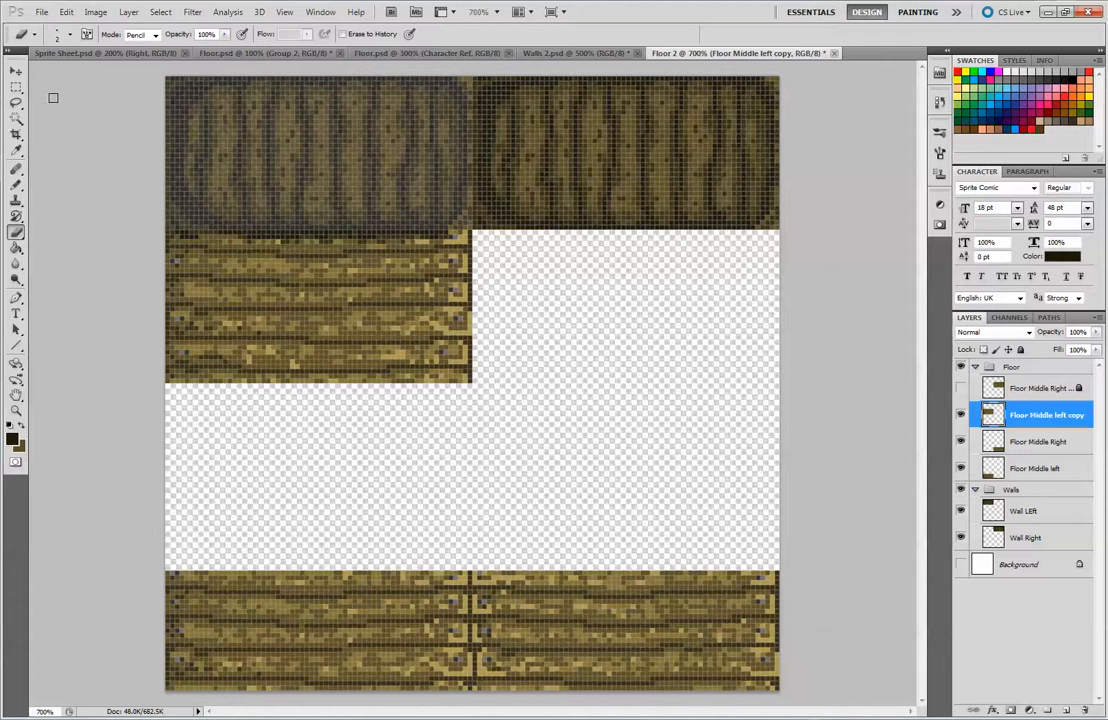
click(16, 73)
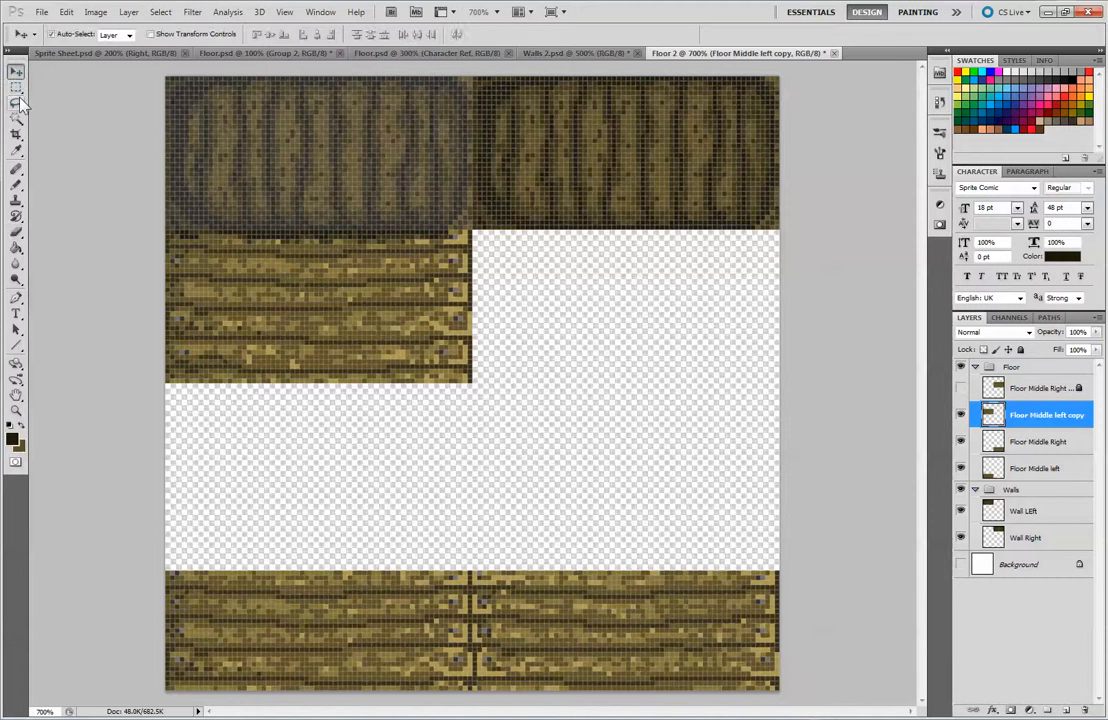
click(16, 184)
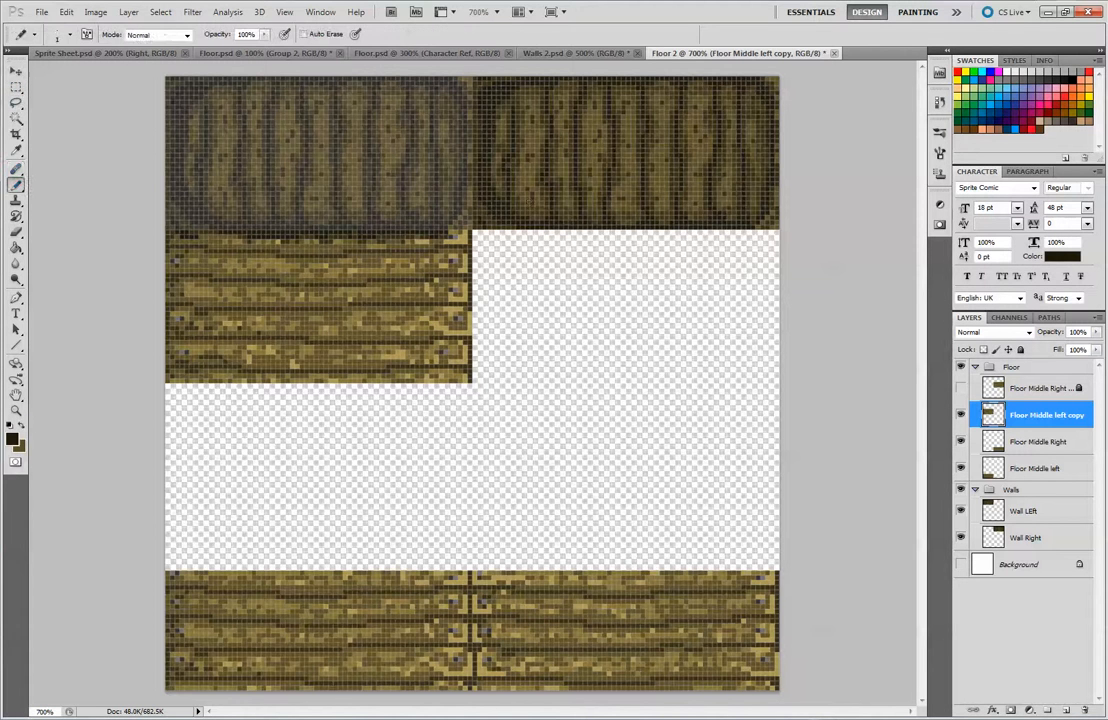
alt+click(468, 221)
alt+click(455, 249)
alt+click(452, 234)
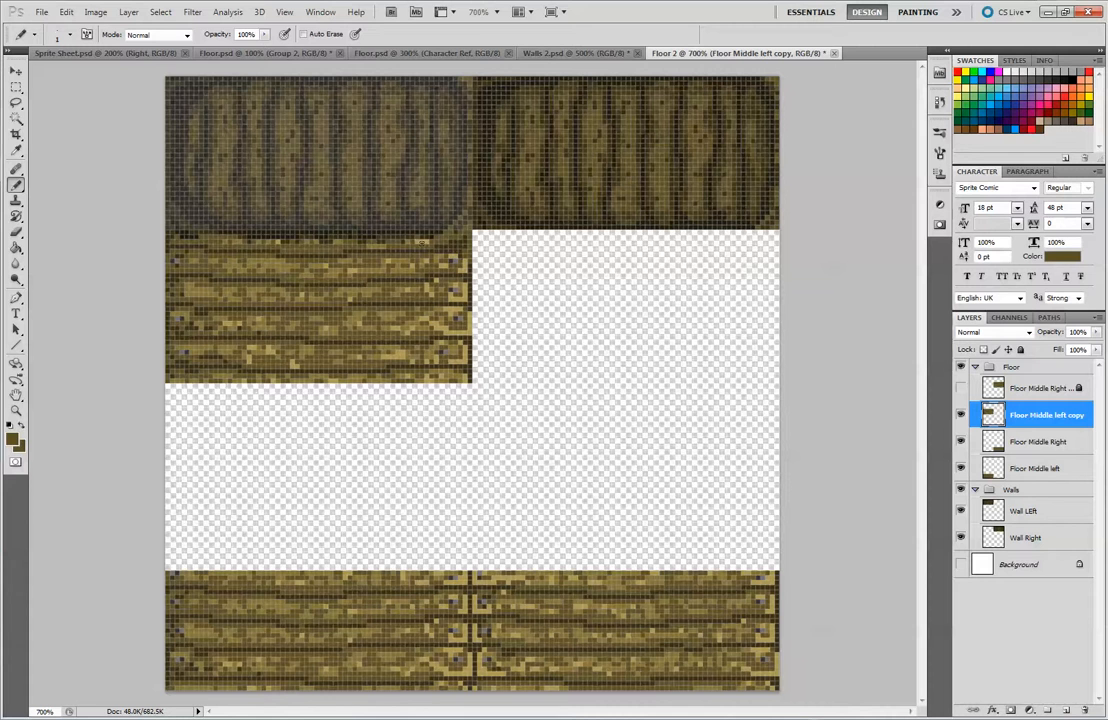
Curve the shadow around the left floor tile's upper-right corner with light and dark brown pixels down the right edge
alt+click(437, 238)
alt+click(469, 247)
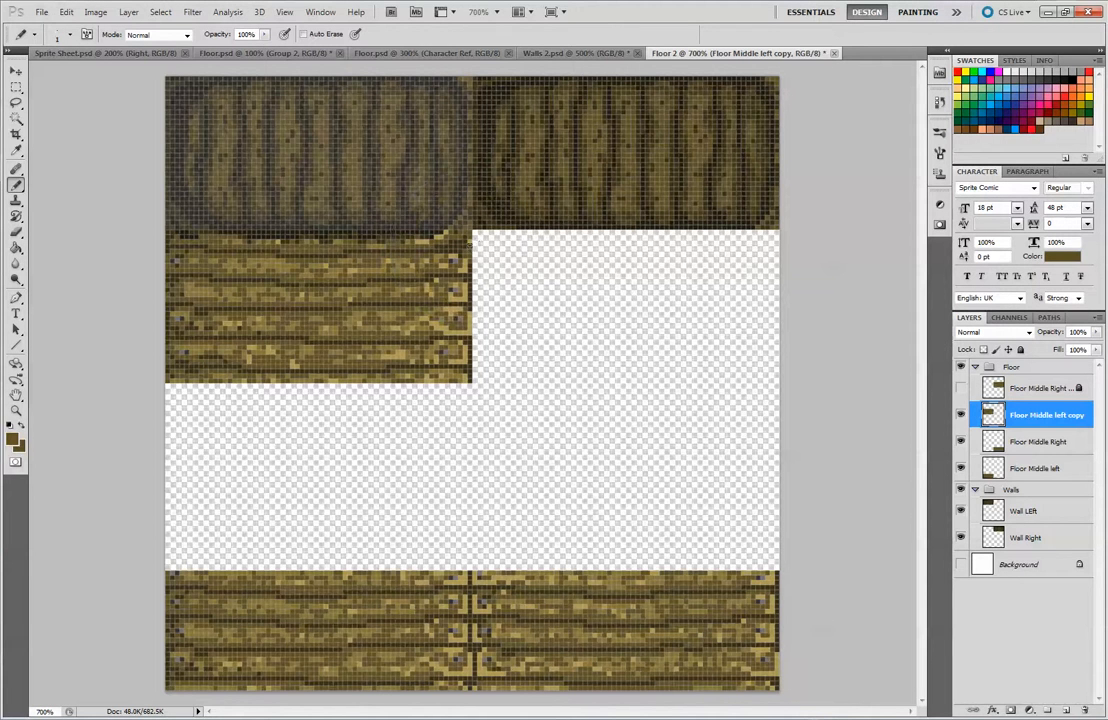
alt+click(469, 248)
alt+click(466, 250)
alt+click(398, 210)
alt+click(467, 257)
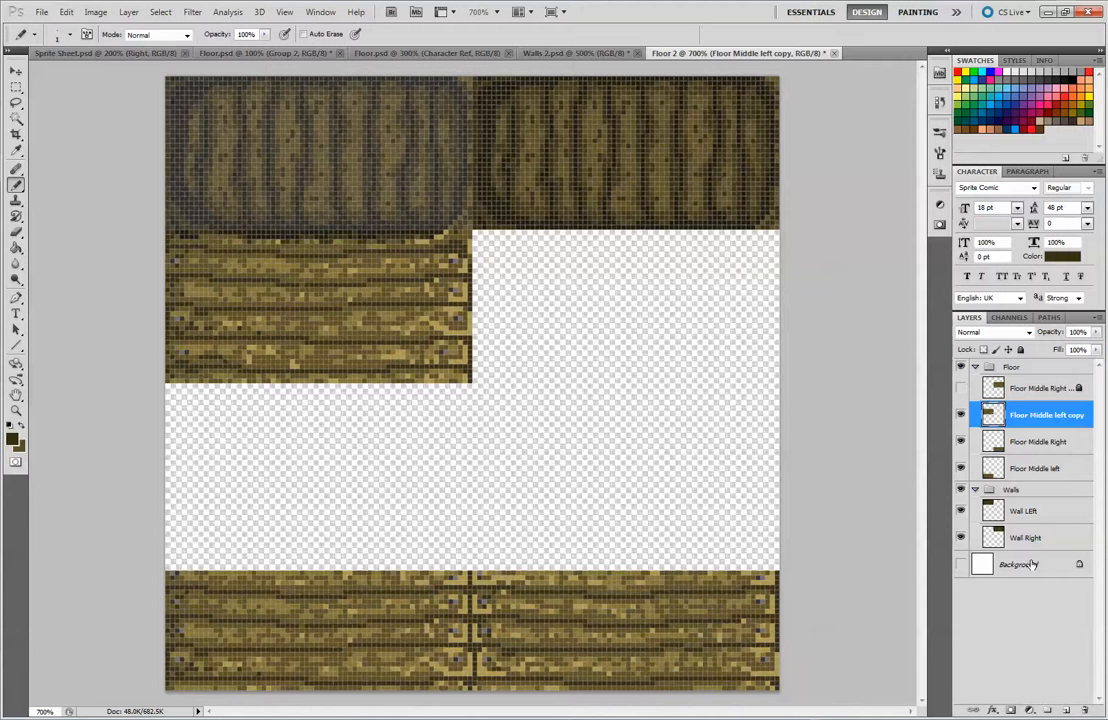
Hide Floor Middle left copy and restore the Wall LEft layer's opacity to 100%
click(1050, 511)
click(961, 414)
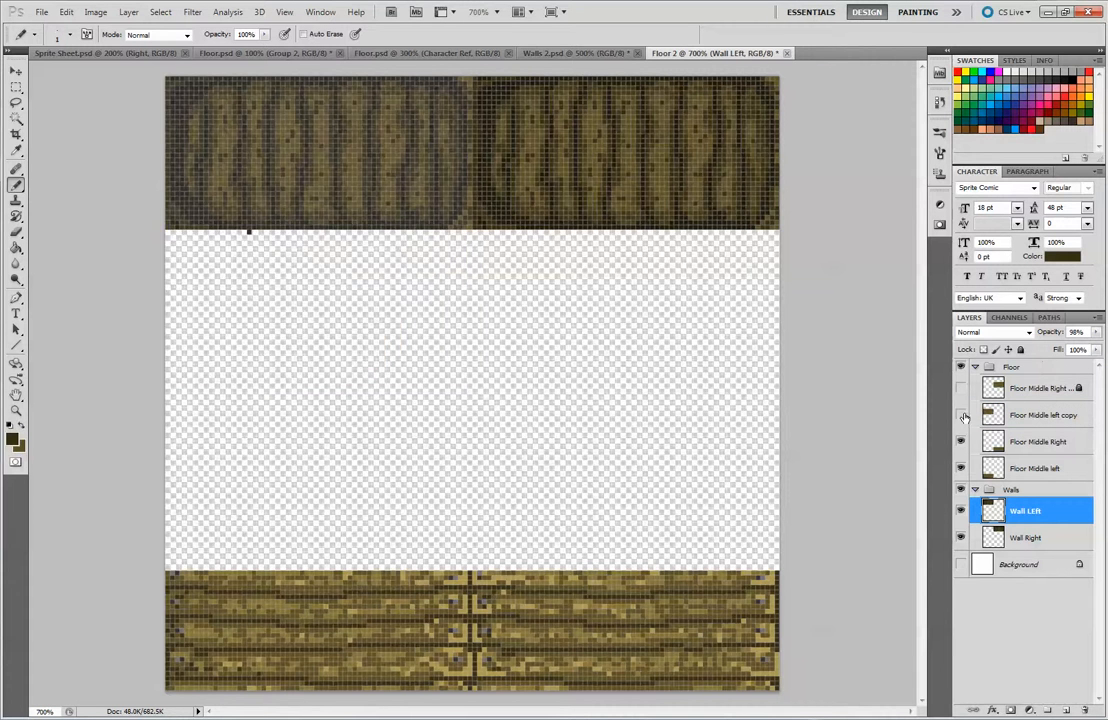
click(961, 414)
click(961, 414)
click(1096, 332)
drag(1090, 350, 1098, 350)
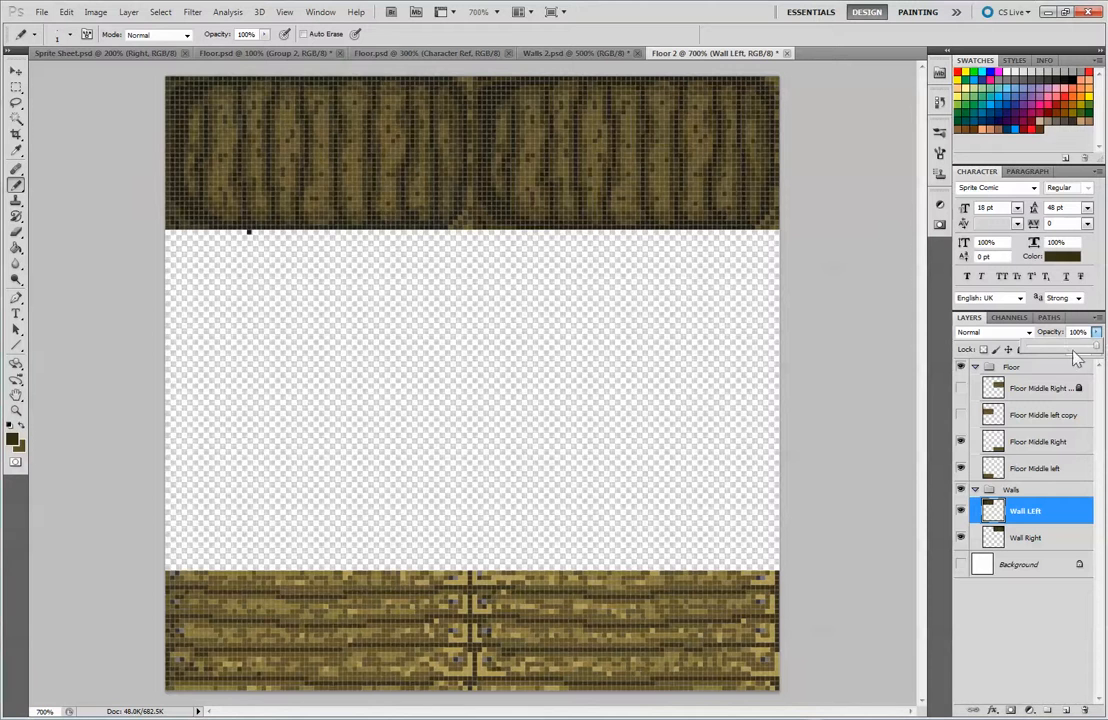
Erase the stray dark pixel below the left wall tile and show Floor Middle left copy again
click(16, 231)
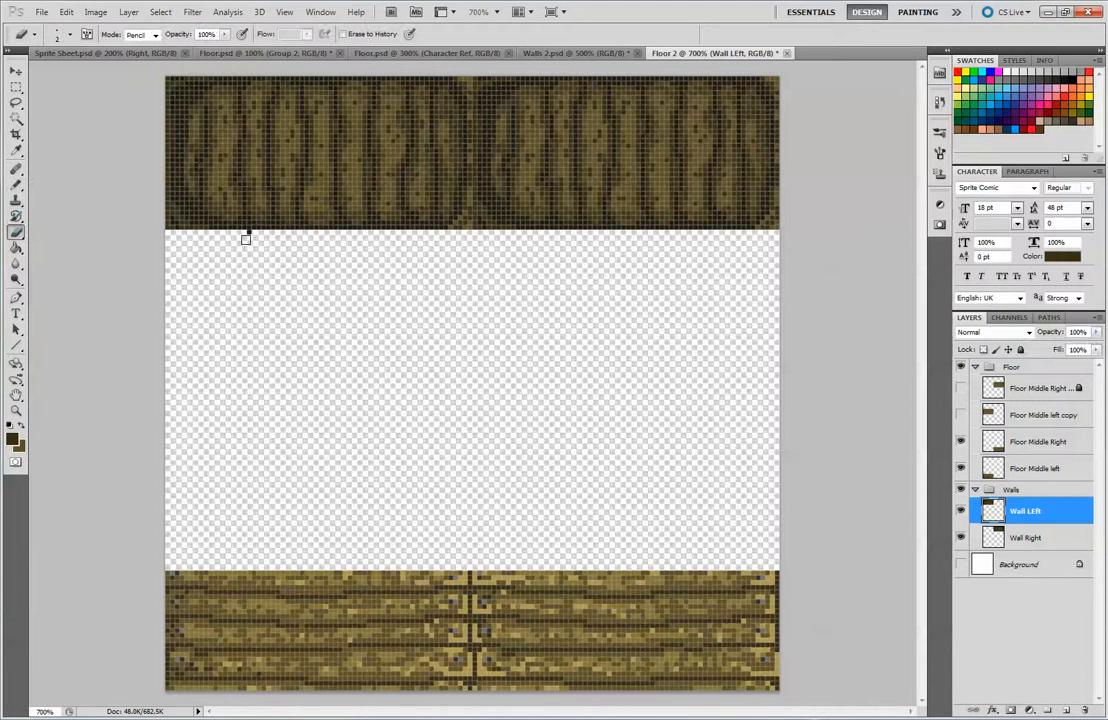
click(961, 414)
click(961, 414)
click(960, 387)
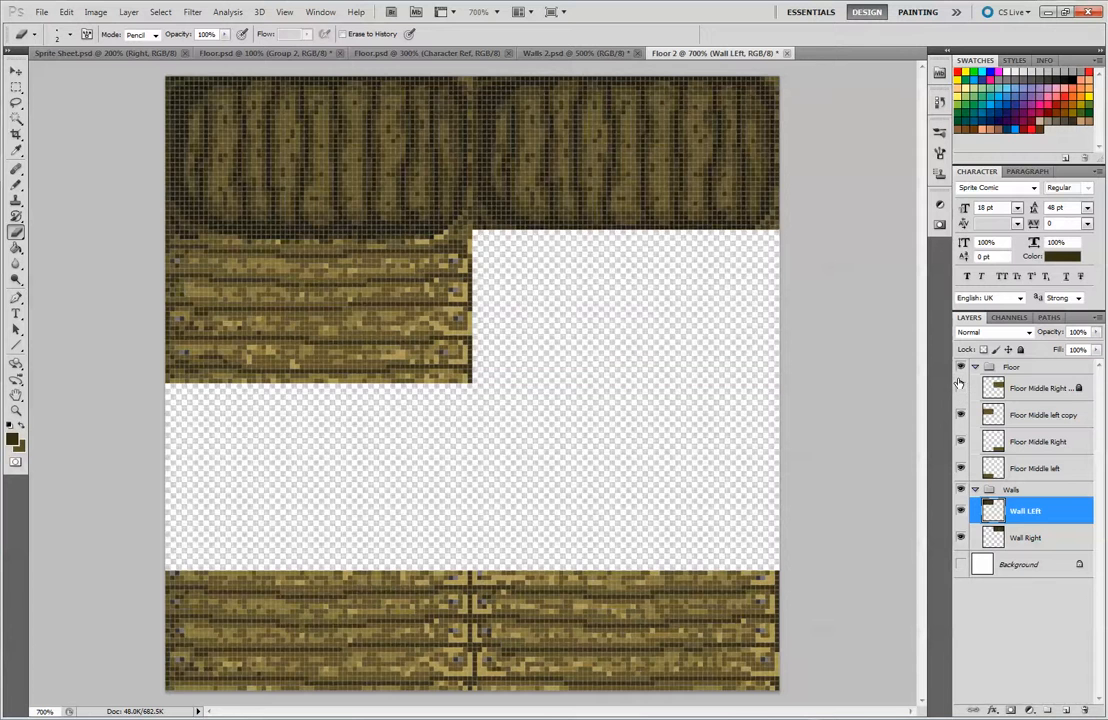
Switch to the Brush and paint a near-black shadow sampled from the wall along the upper edge of Floor Middle left copy
key(ctrl+minus)
key(ctrl+minus)
key(ctrl+minus)
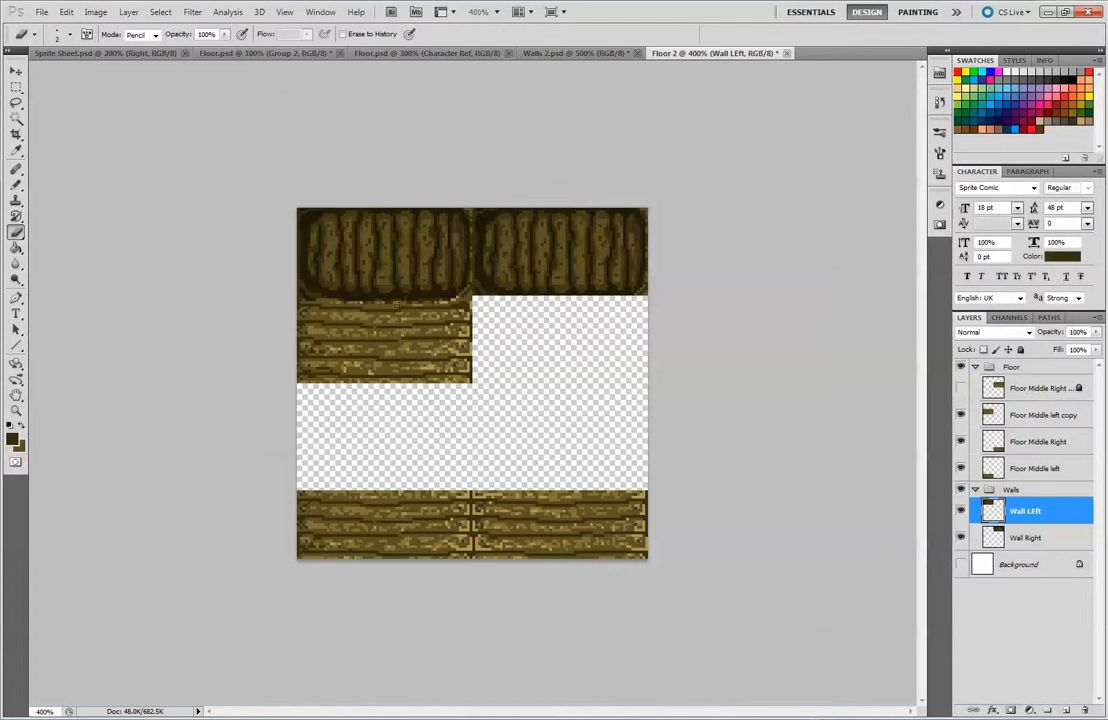
mouse_move(16, 184)
mouse_down()
mouse_move(48, 196)
mouse_move(62, 183)
mouse_up()
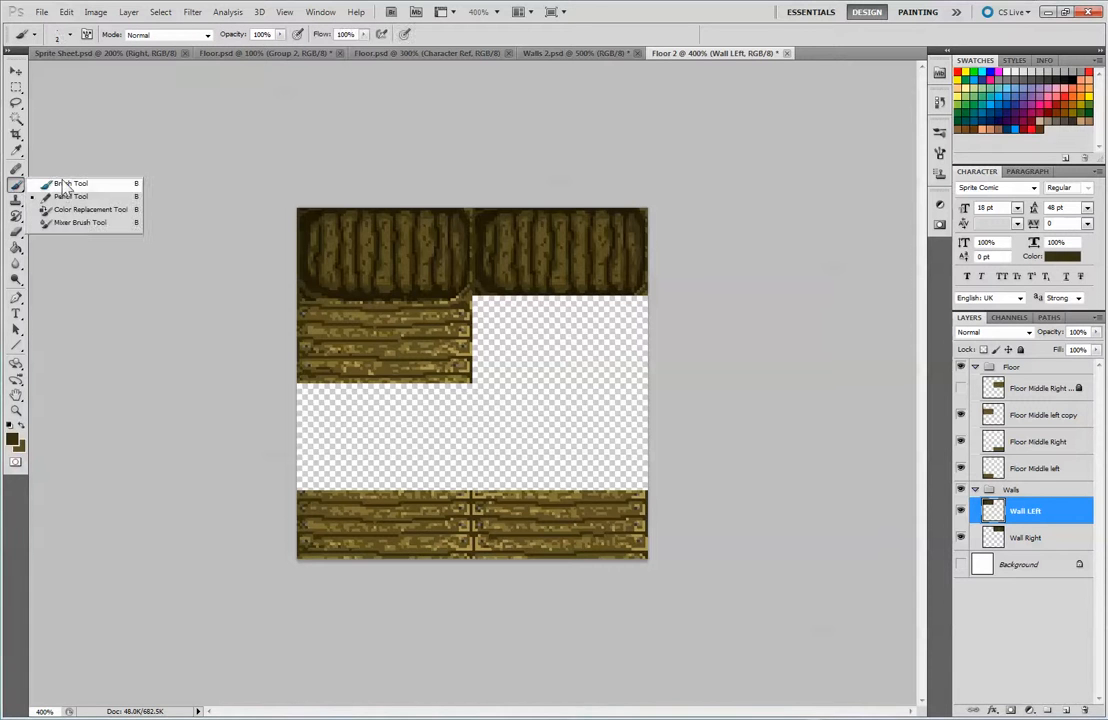
alt+click(311, 290)
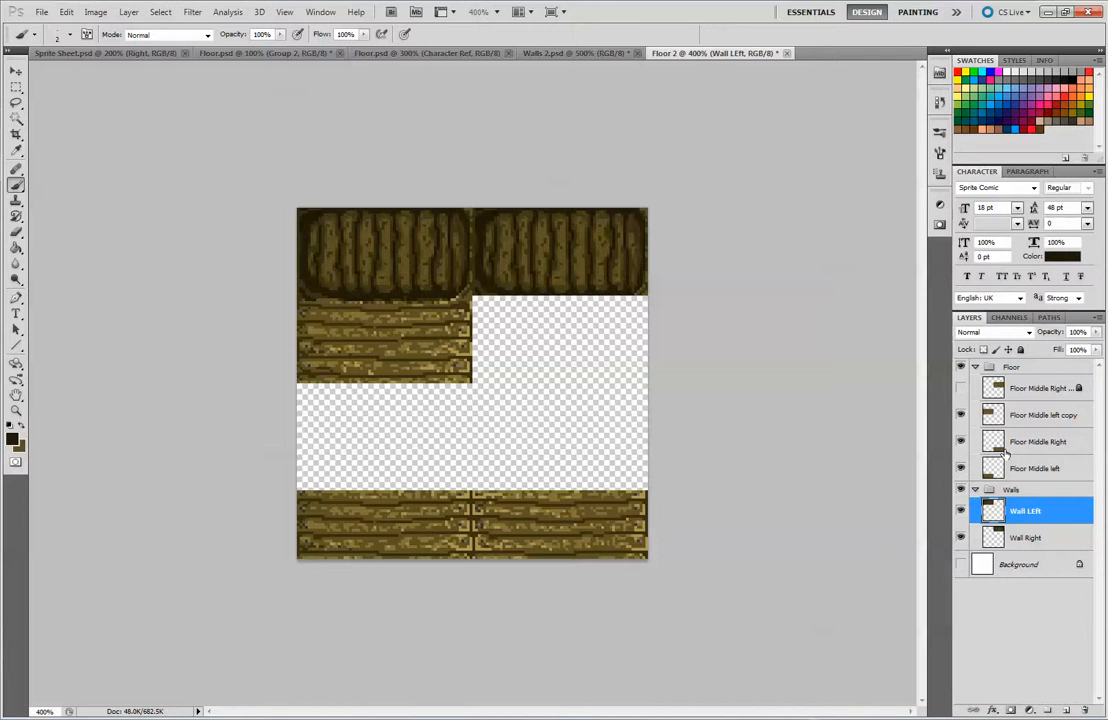
click(1045, 415)
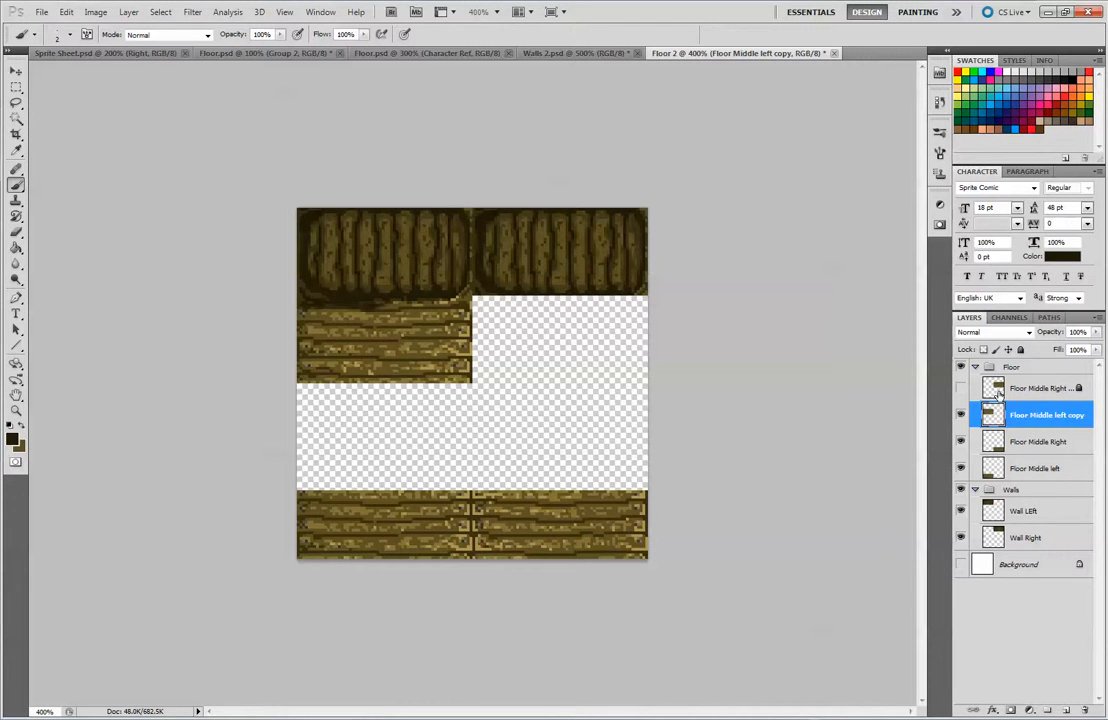
Check the shadow with neighbouring layers toggled and deepen the dark shading across the left floor tile's top plank and upper-right corner
click(959, 512)
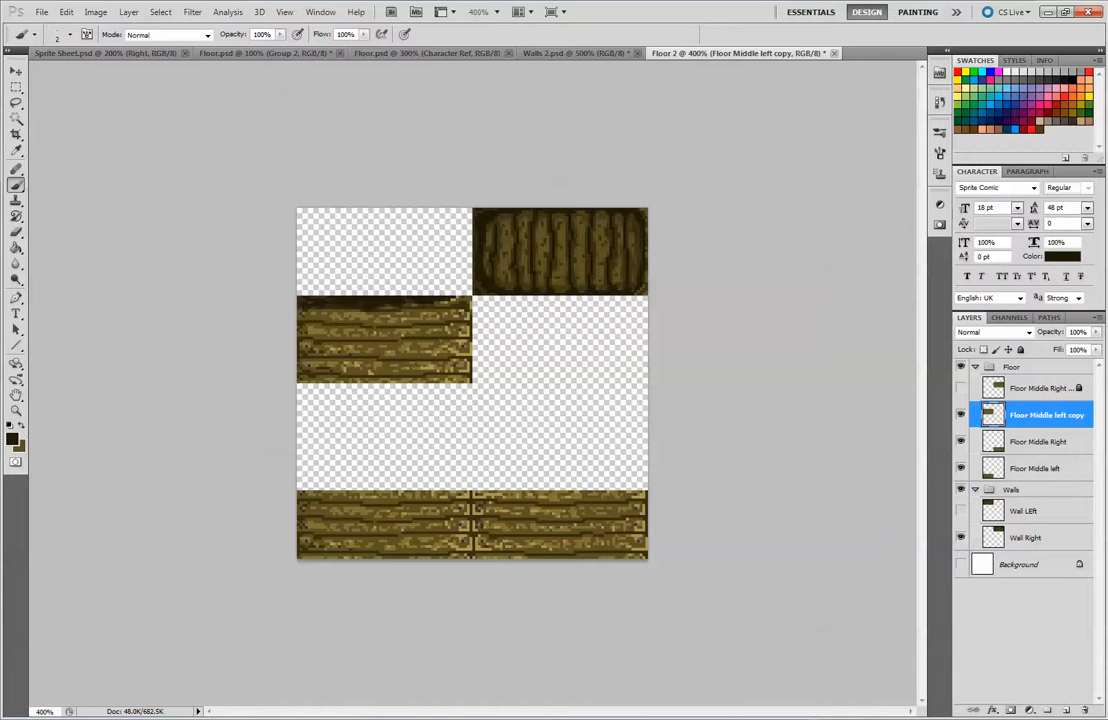
click(962, 388)
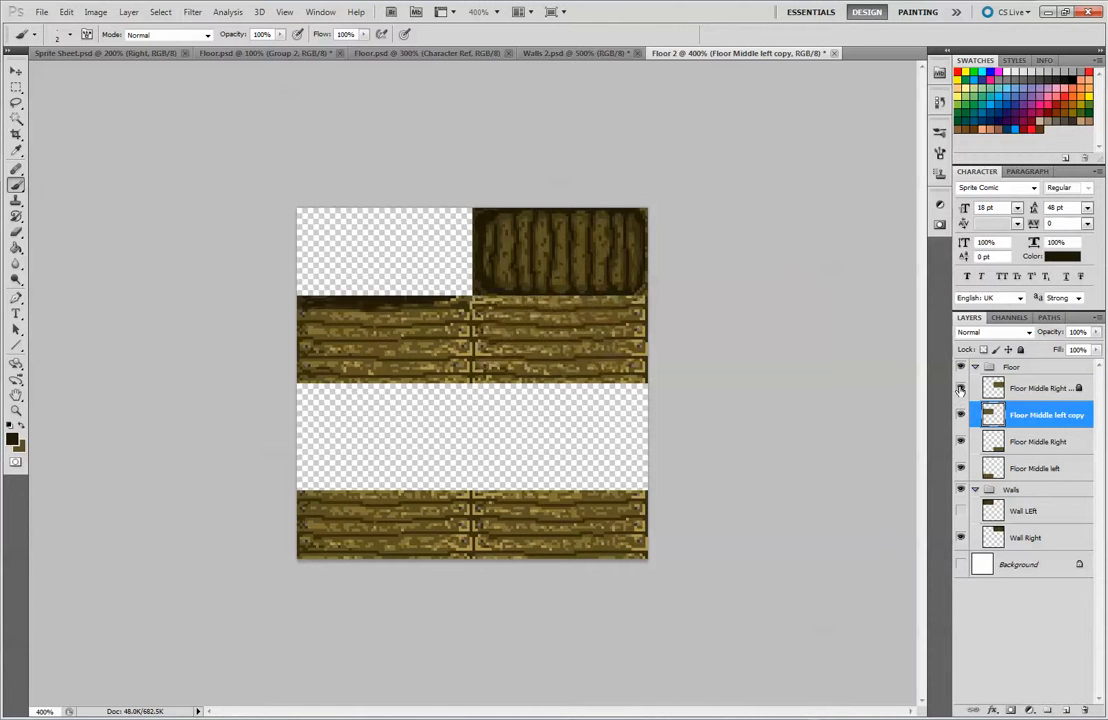
click(962, 388)
click(962, 467)
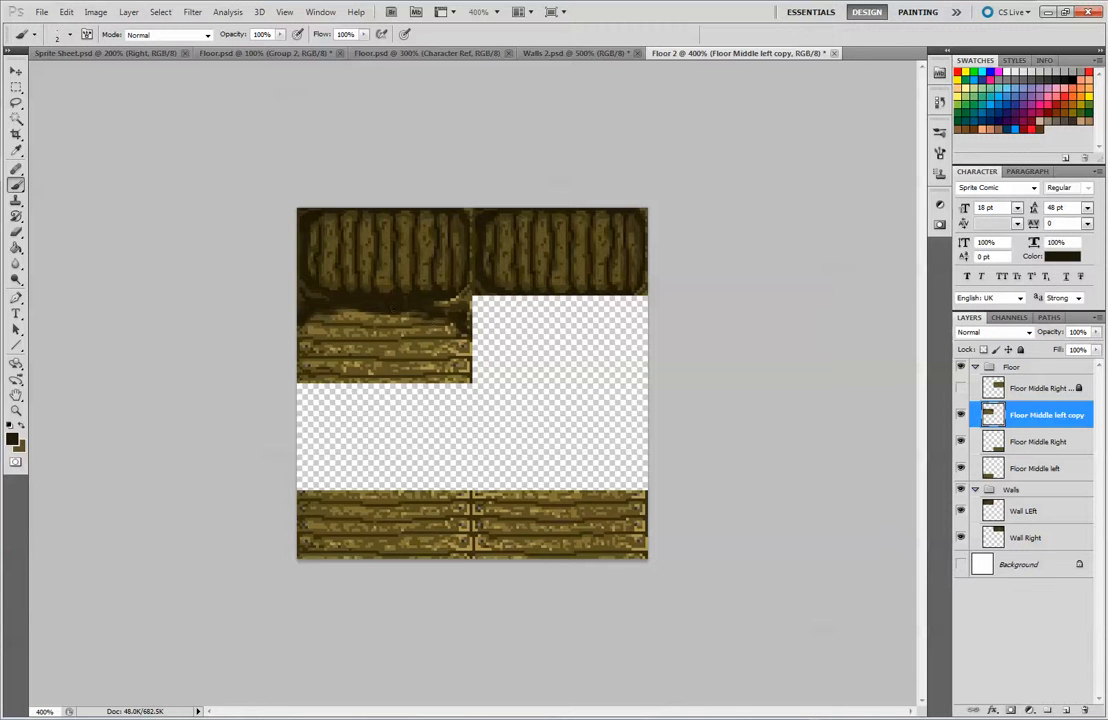
ctrl+click(993, 414)
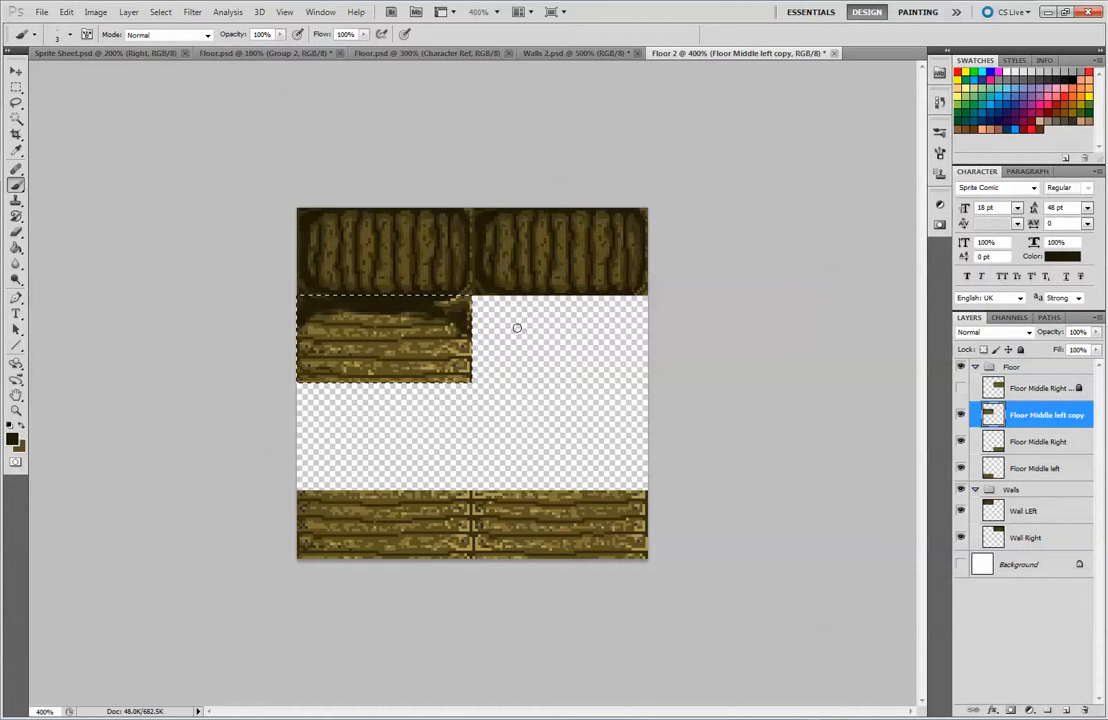
key(ctrl+d)
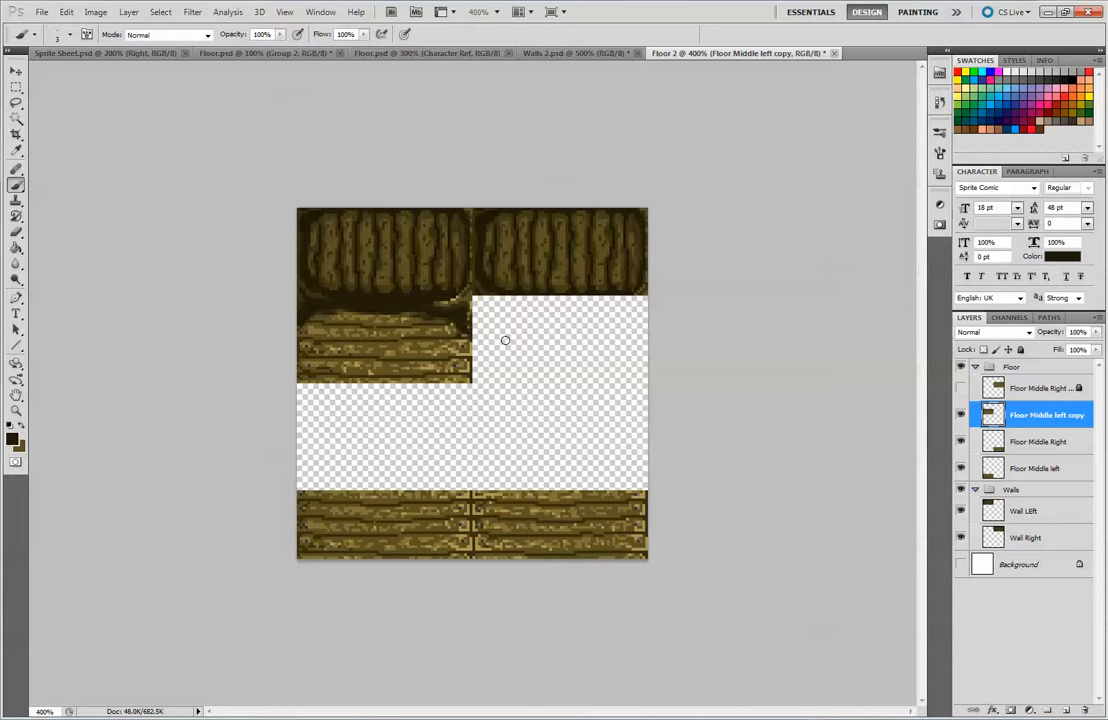
Show the Floor Middle Right copy and move the two plain floor tiles up directly beneath the shaded row
click(960, 388)
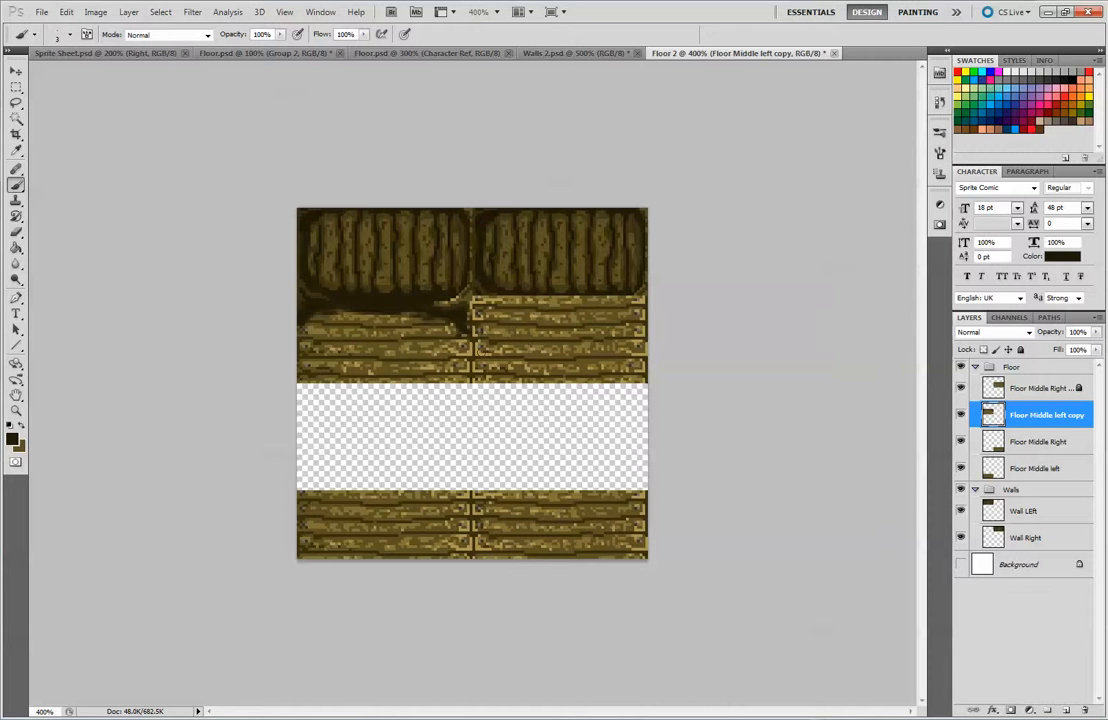
key(v)
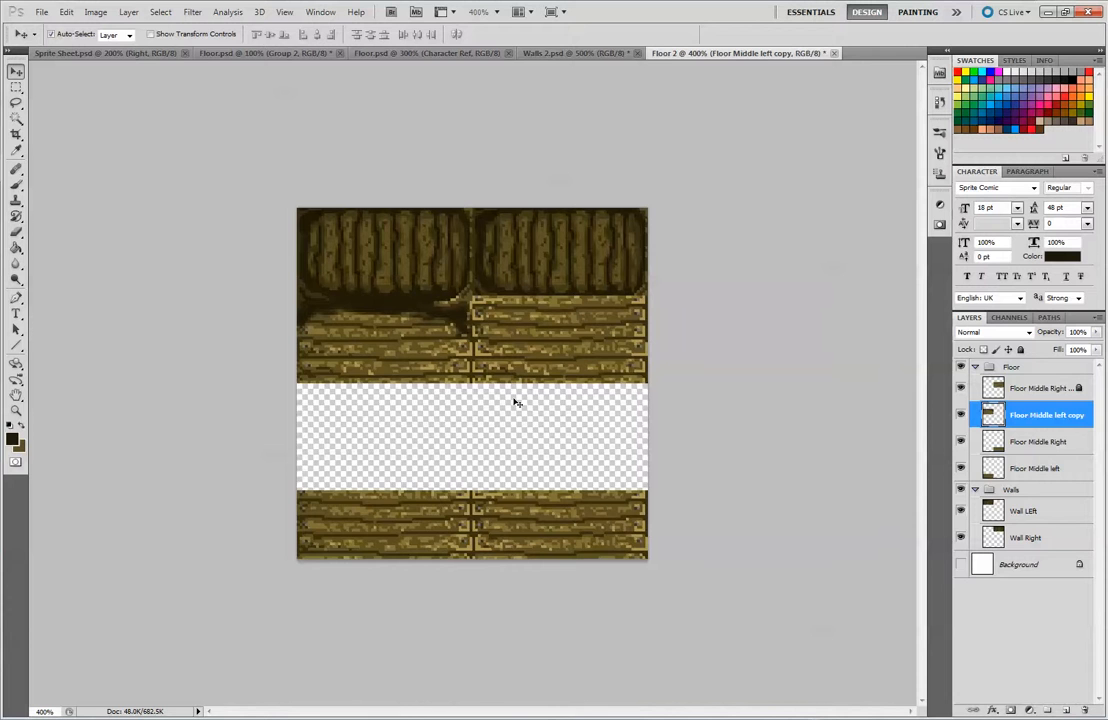
drag(433, 524, 427, 424)
drag(540, 525, 545, 421)
key(Right)
key(Right)
key(Left)
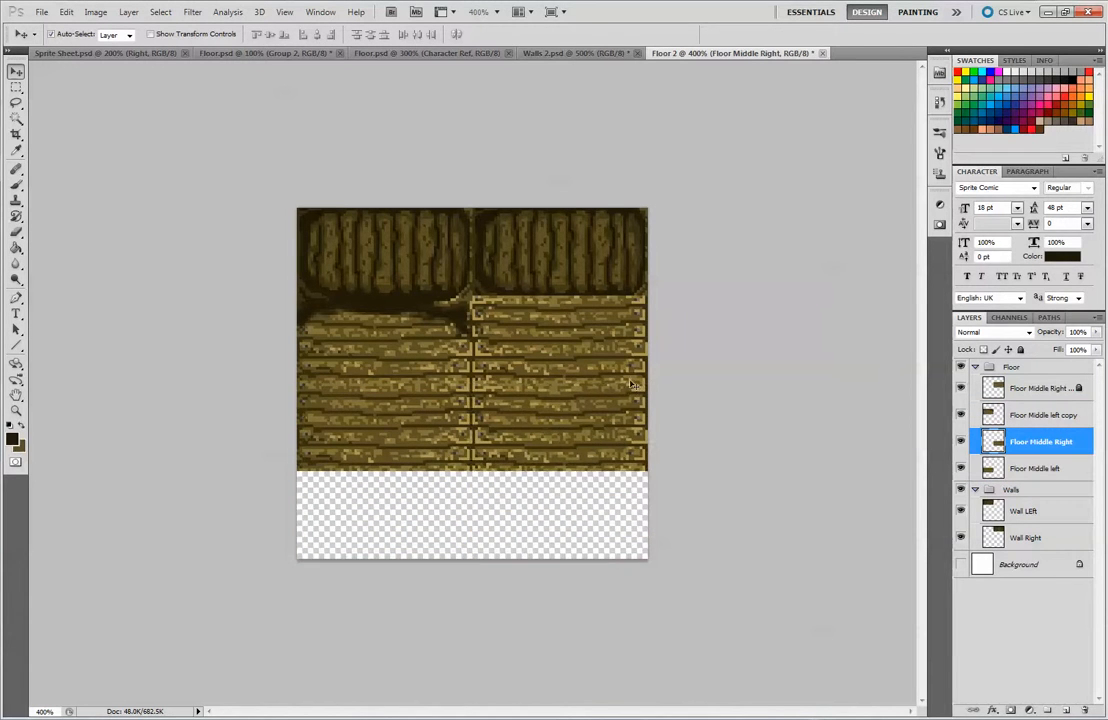
Compare the Floor 2 tiles with the finished room in Floor.psd, viewing both at 500%
key(ctrl+minus)
key(ctrl+minus)
key(ctrl+minus)
key(ctrl+plus)
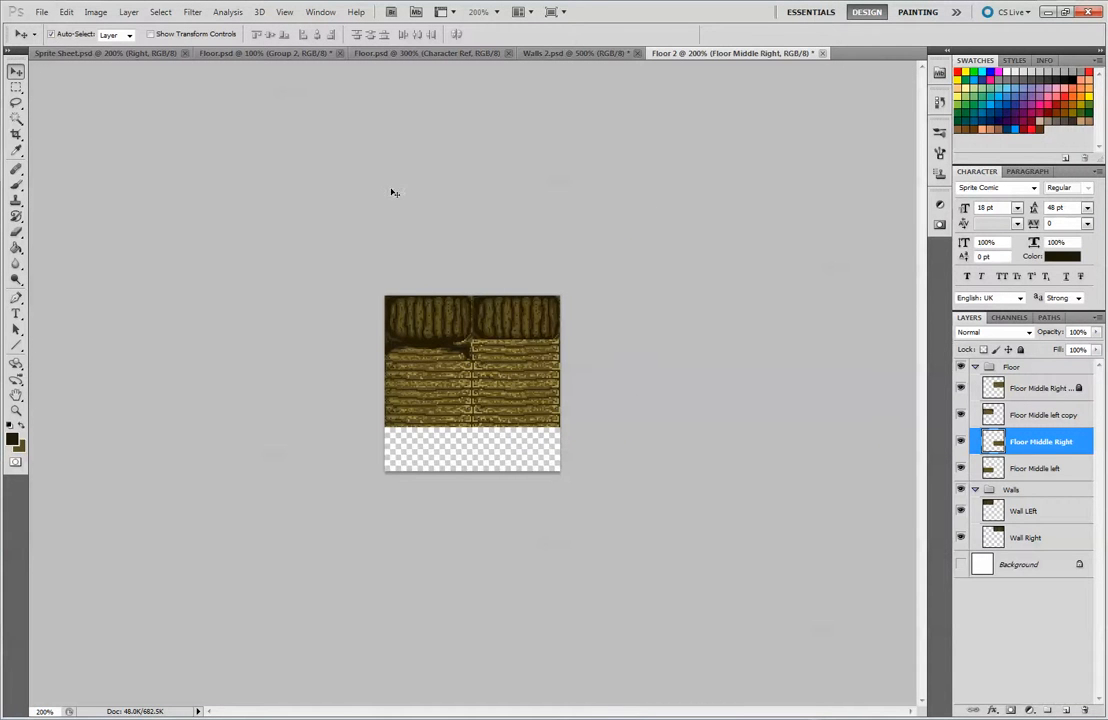
click(200, 52)
click(386, 55)
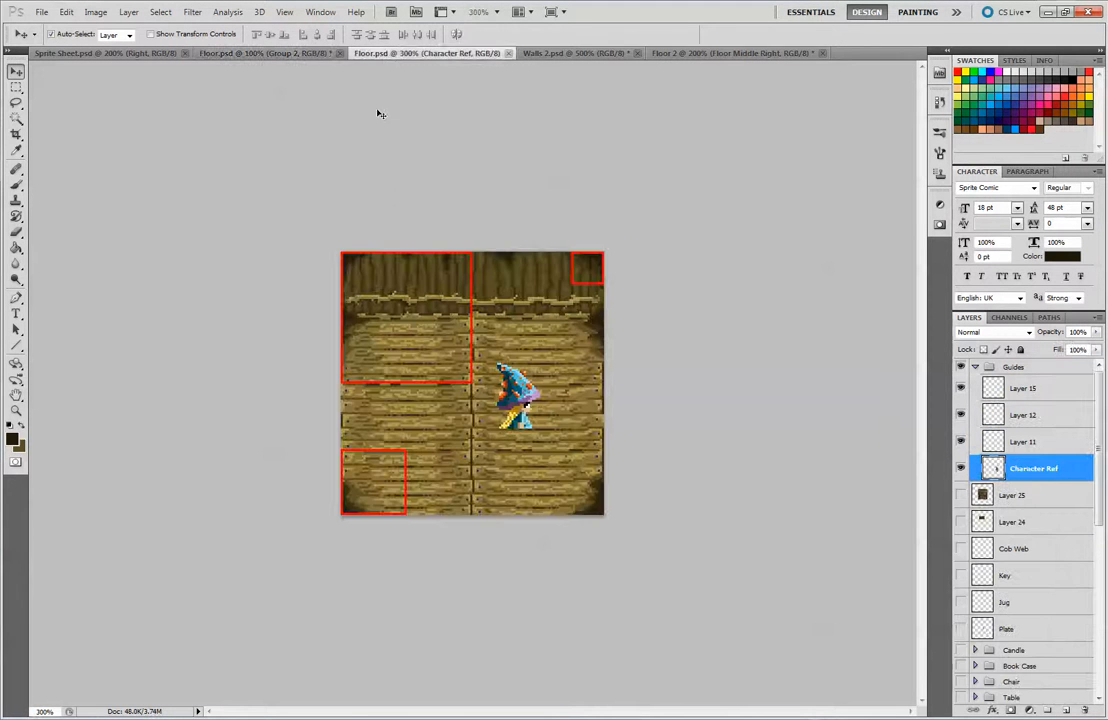
key(ctrl+plus)
key(ctrl+plus)
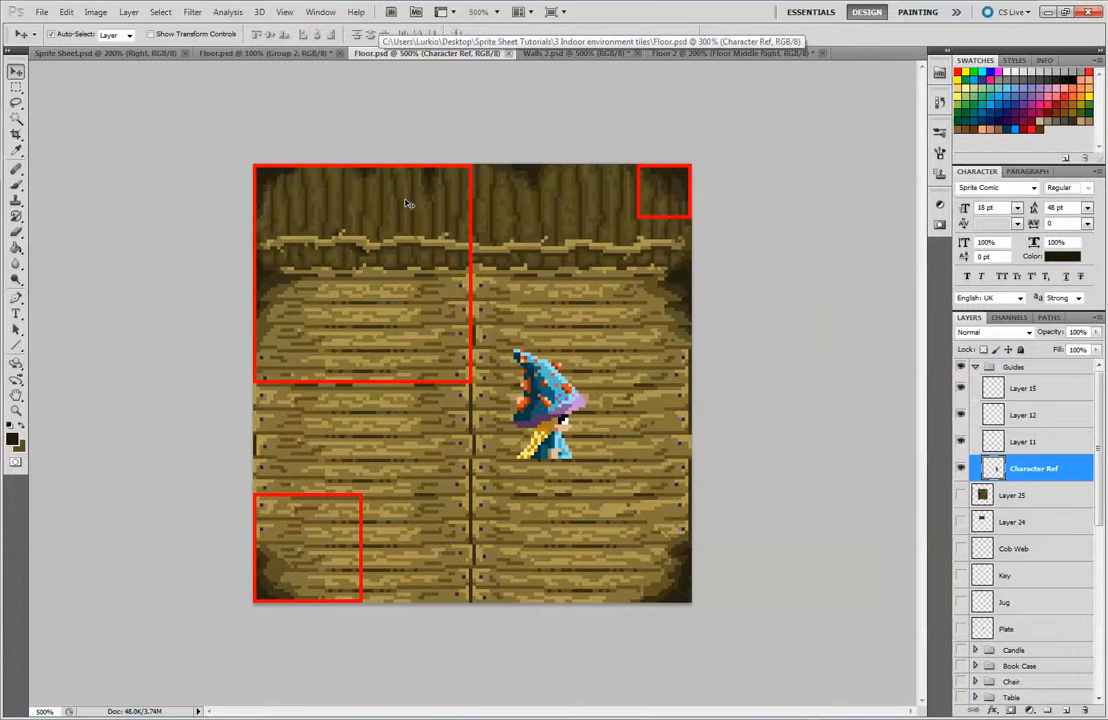
click(701, 54)
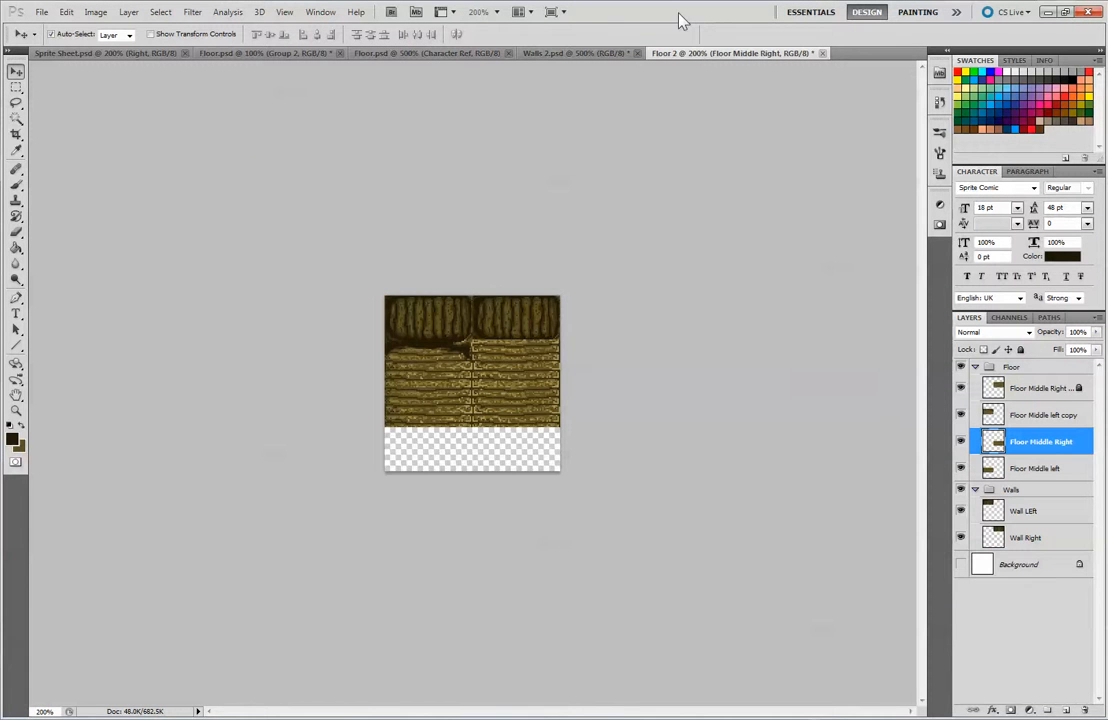
key(ctrl+plus)
key(ctrl+plus)
key(ctrl+plus)
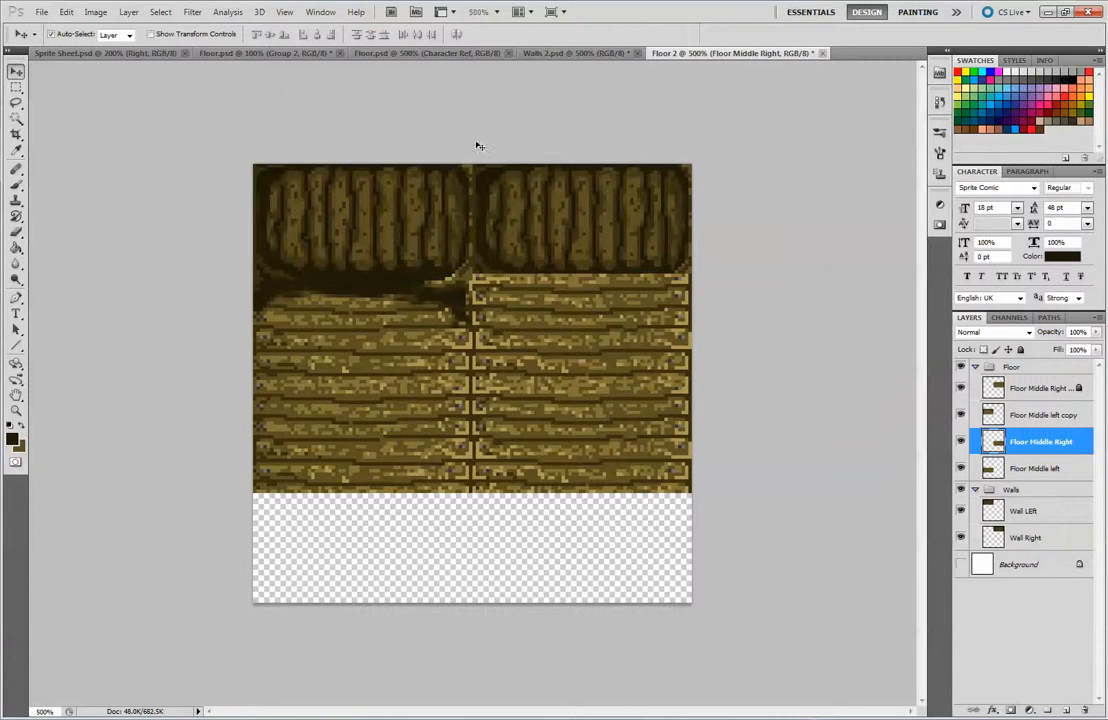
click(484, 54)
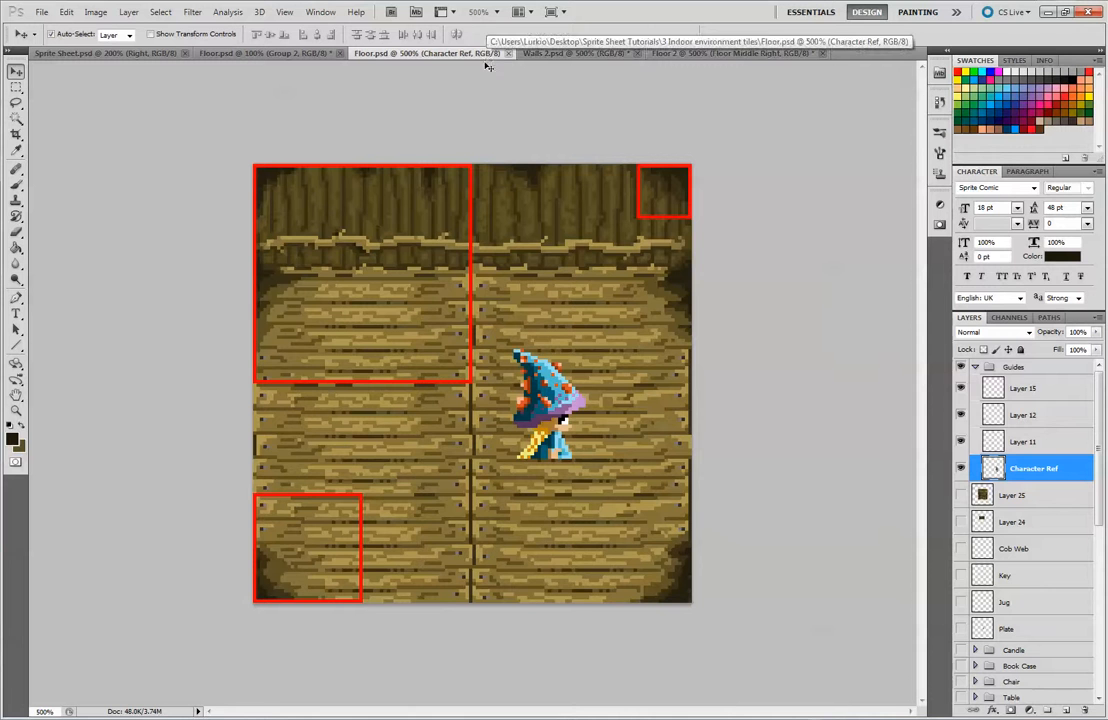
Compare the edge and corner shading of the Floor.psd reference with the partly shaded Floor 2 tiles
click(564, 51)
click(712, 55)
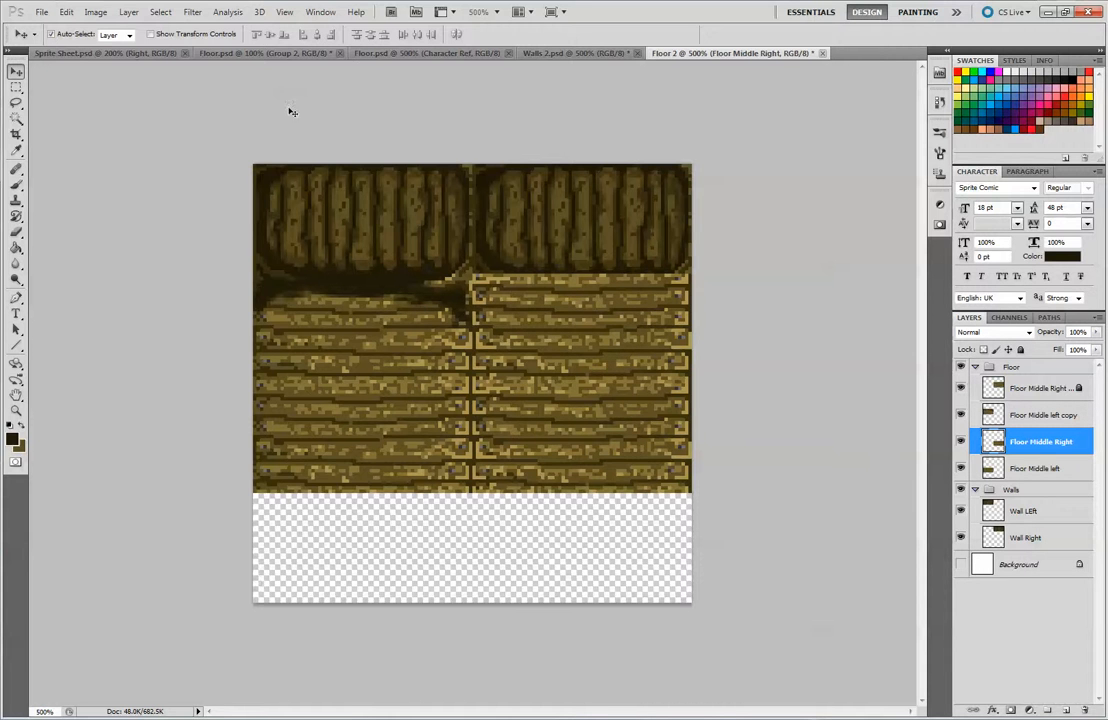
click(385, 52)
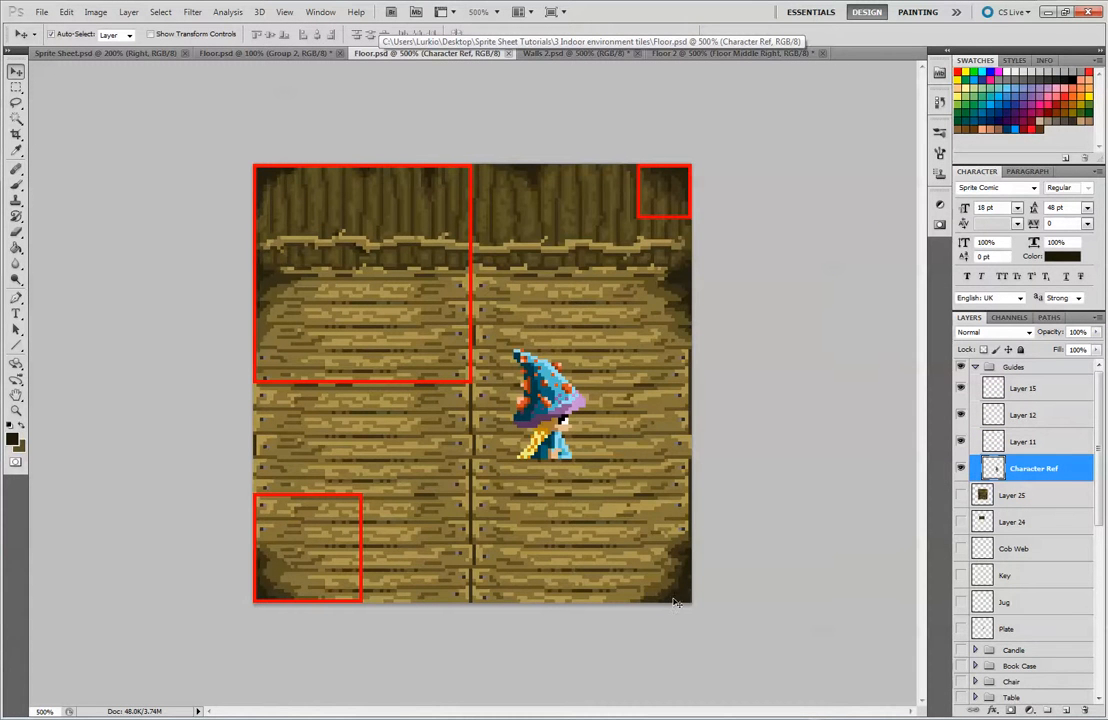
click(690, 53)
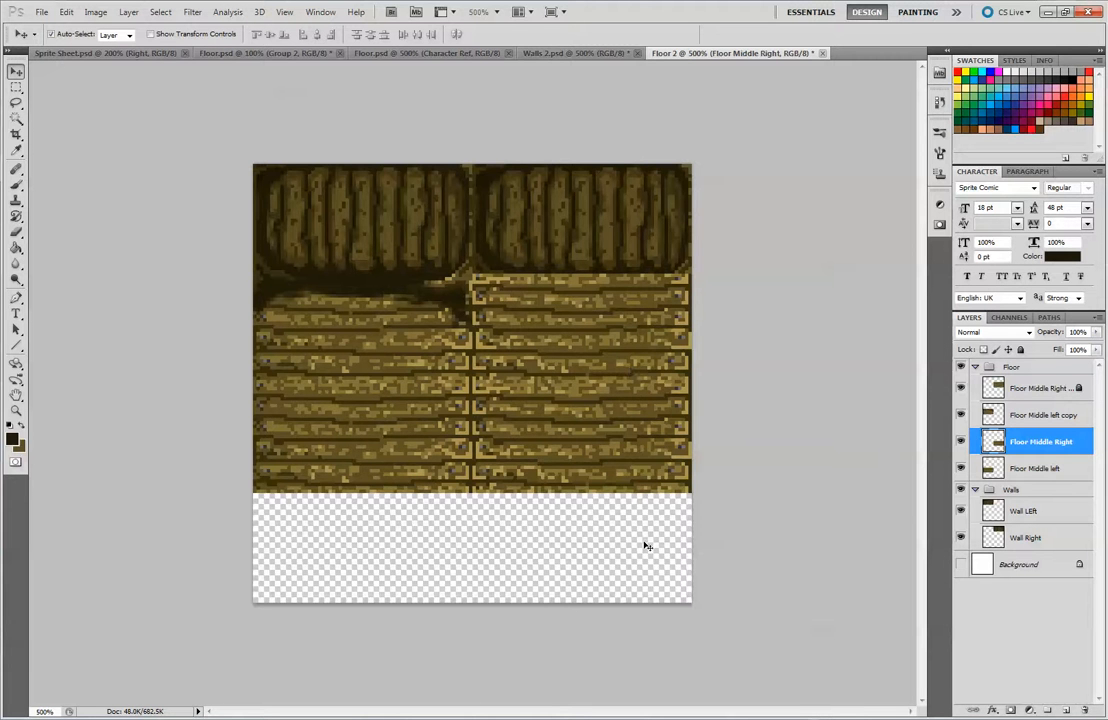
Examine the assembled floor tiles in Sprite Sheet.psd, picking the Top Left floor layer, and return to Floor 2
click(265, 55)
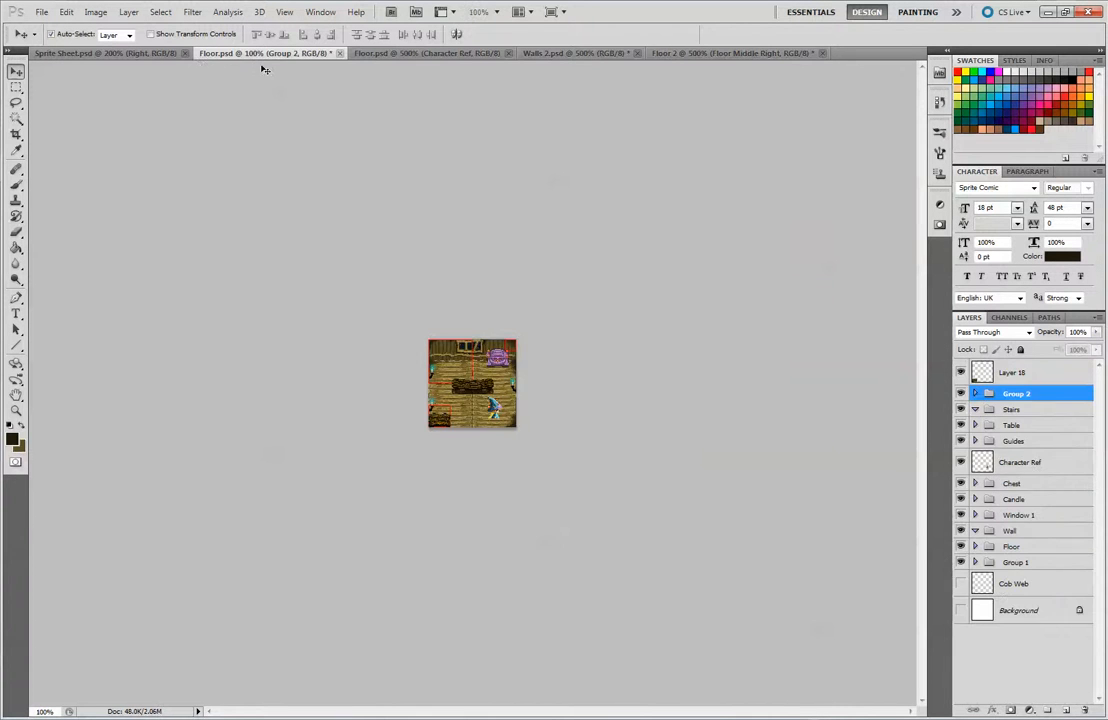
click(172, 54)
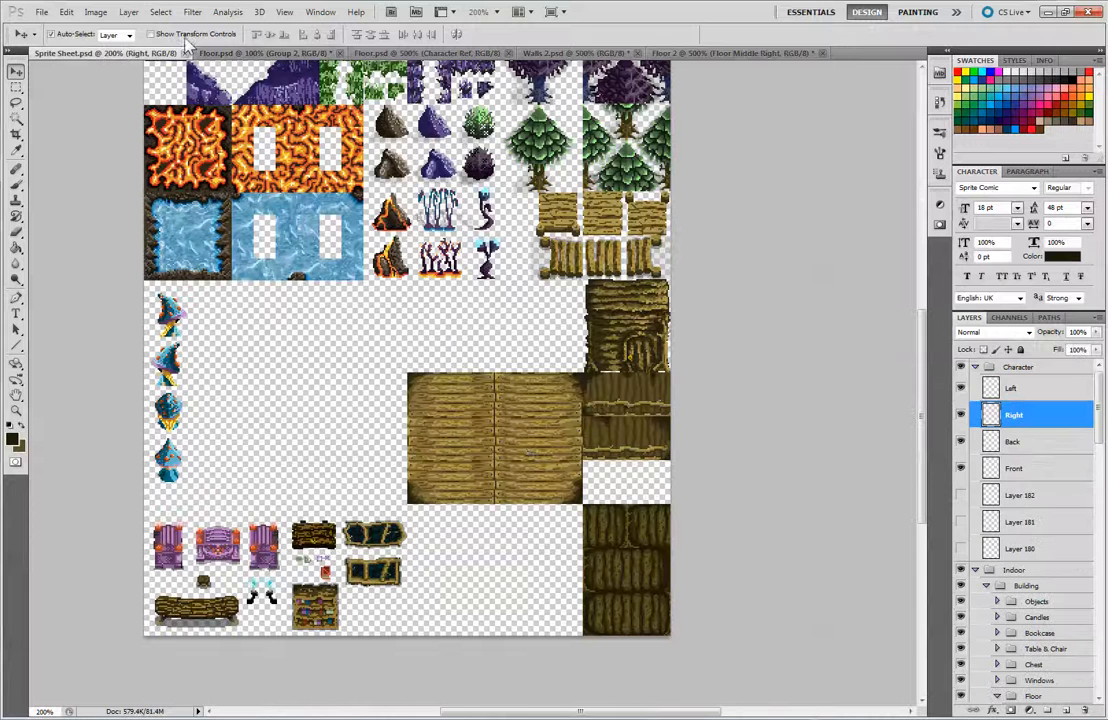
click(458, 404)
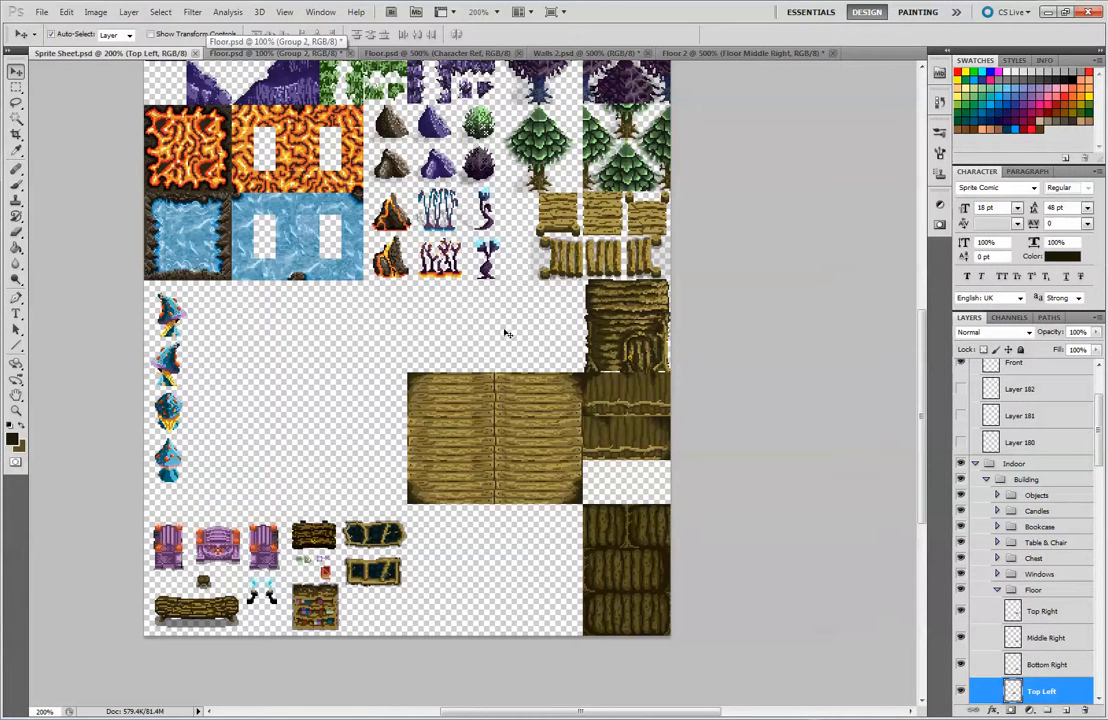
click(683, 55)
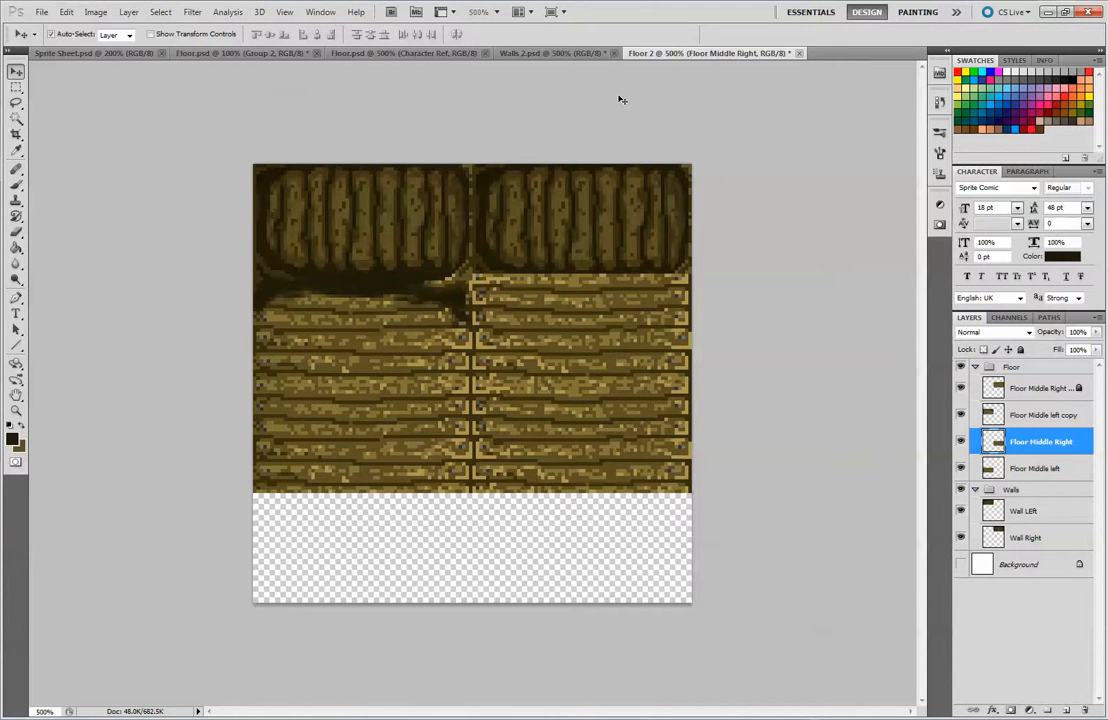
click(1, 640)
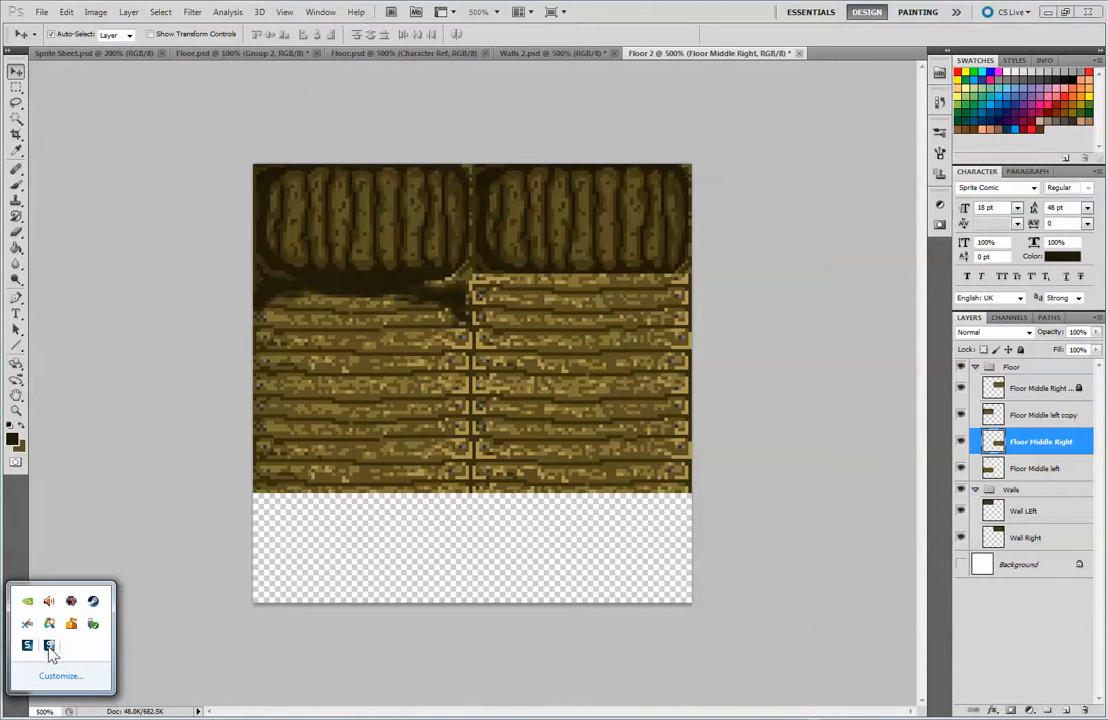